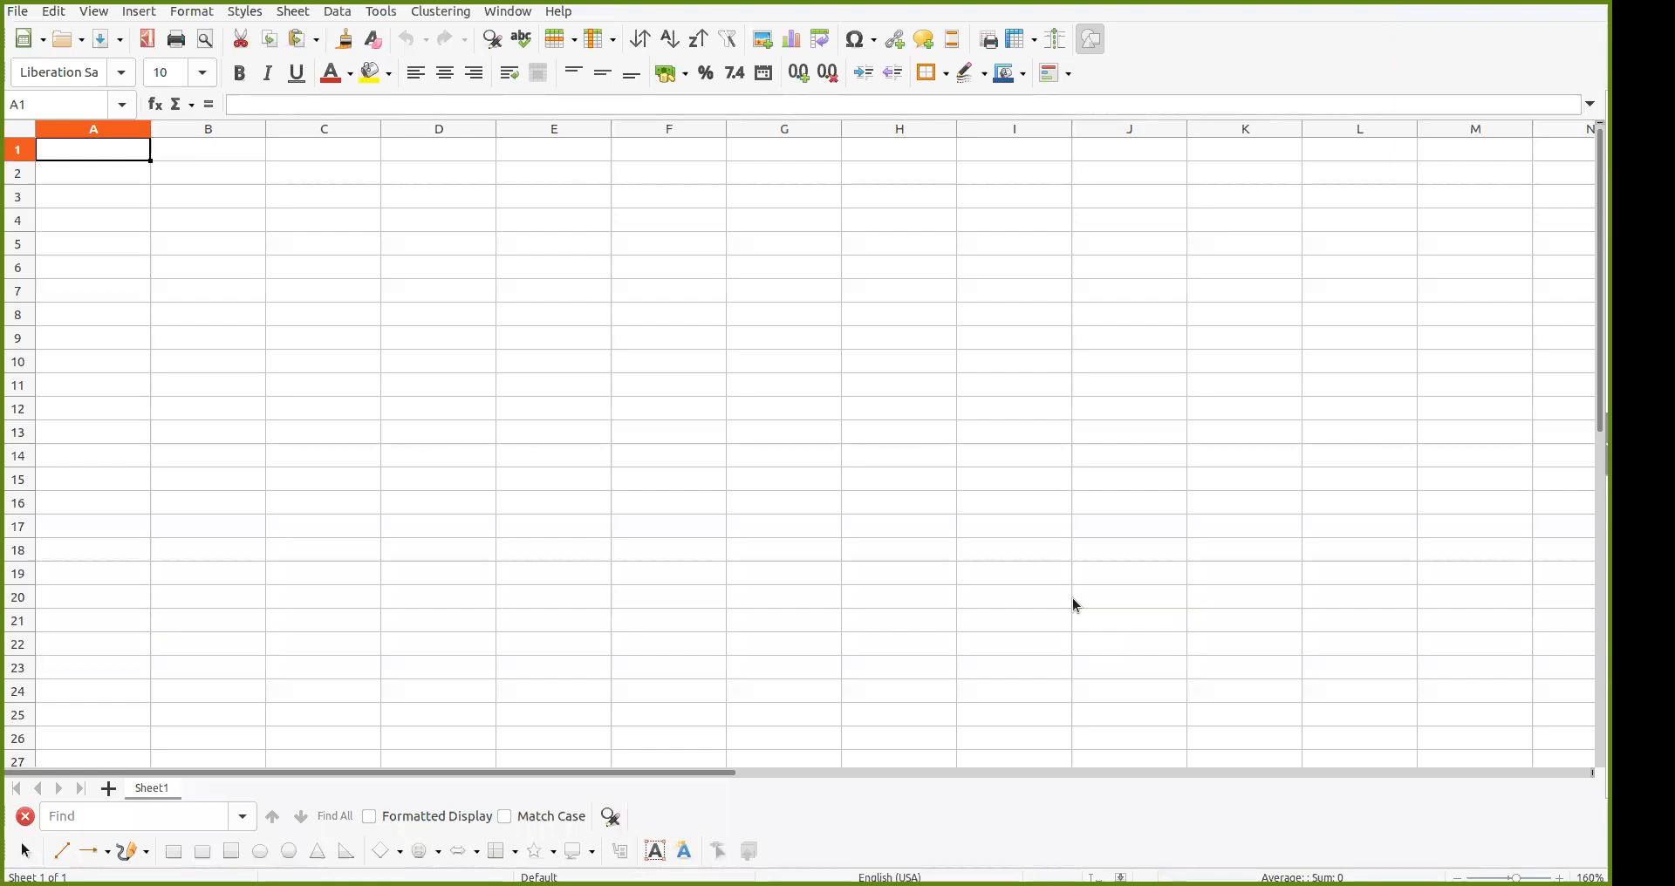
Step: Enter the title "Termometer Suhu" in C5 and the label "Celcius (C)" in C7
key("Right")
key("Right")
key("Down")
key("Down")
key("Down")
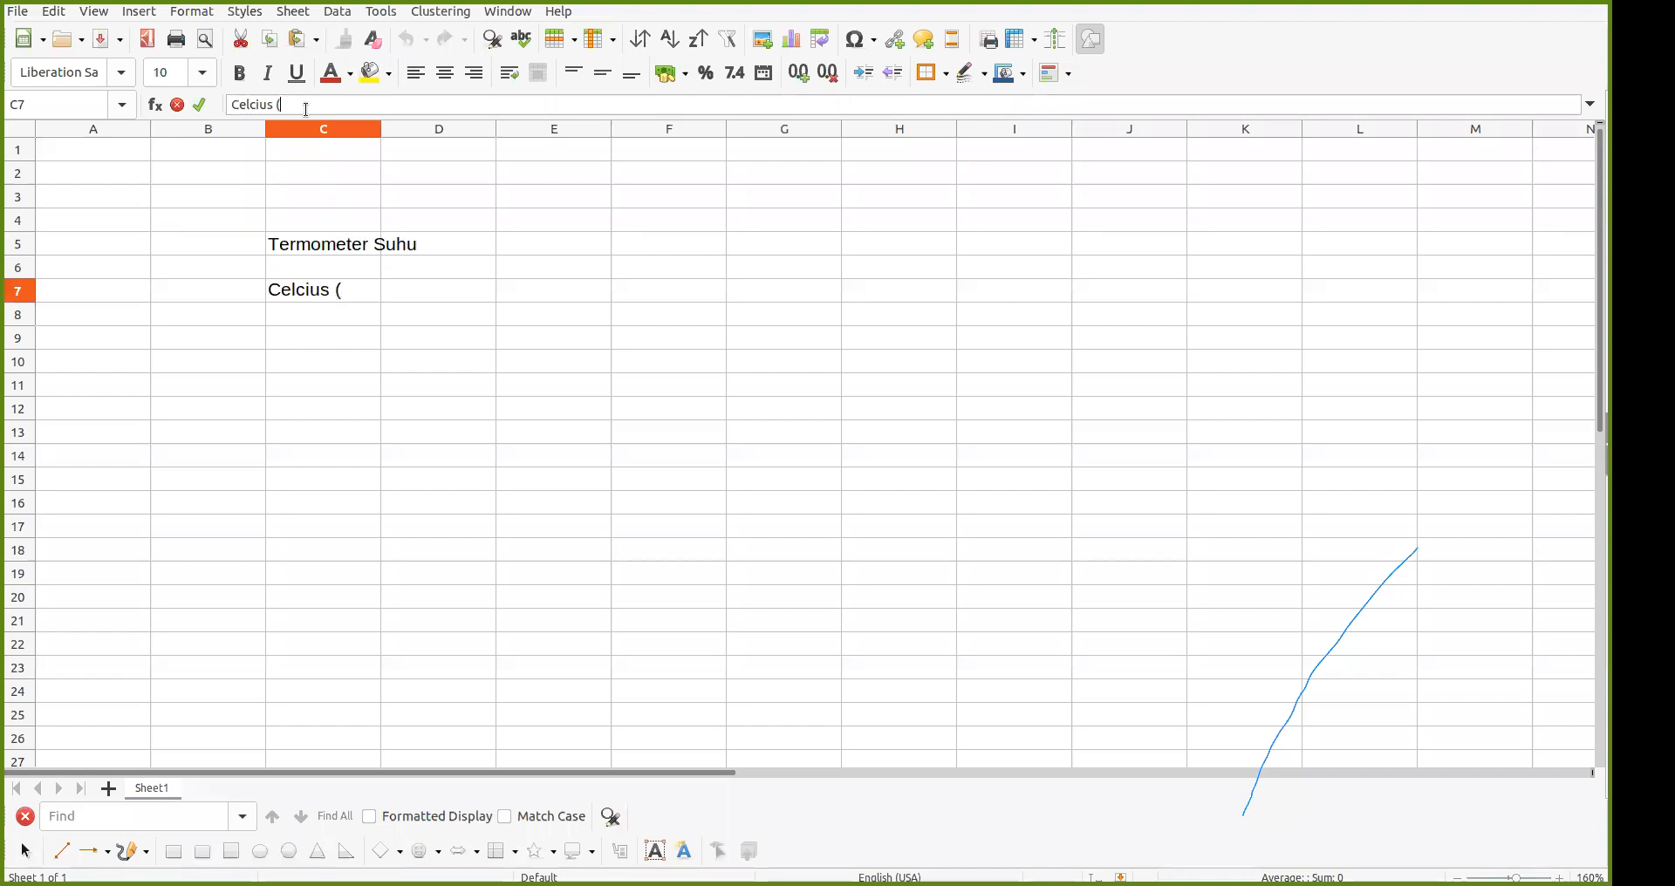
type("C)")
key("Return")
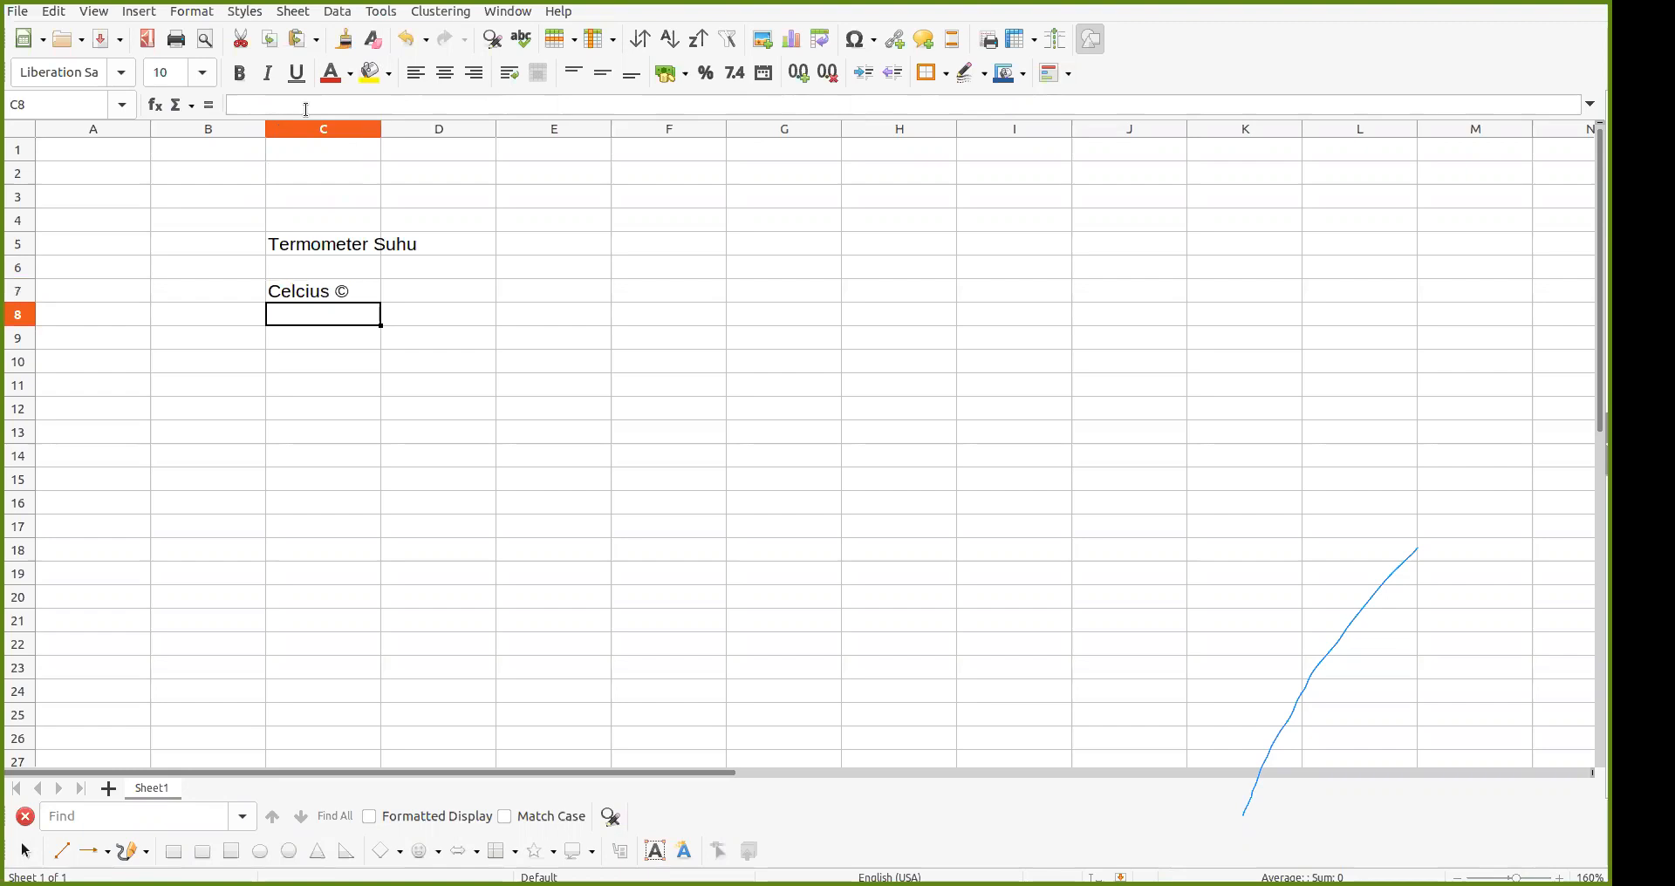
Step: Change the label in C7 to "Celcius - C"
double_click(349, 295)
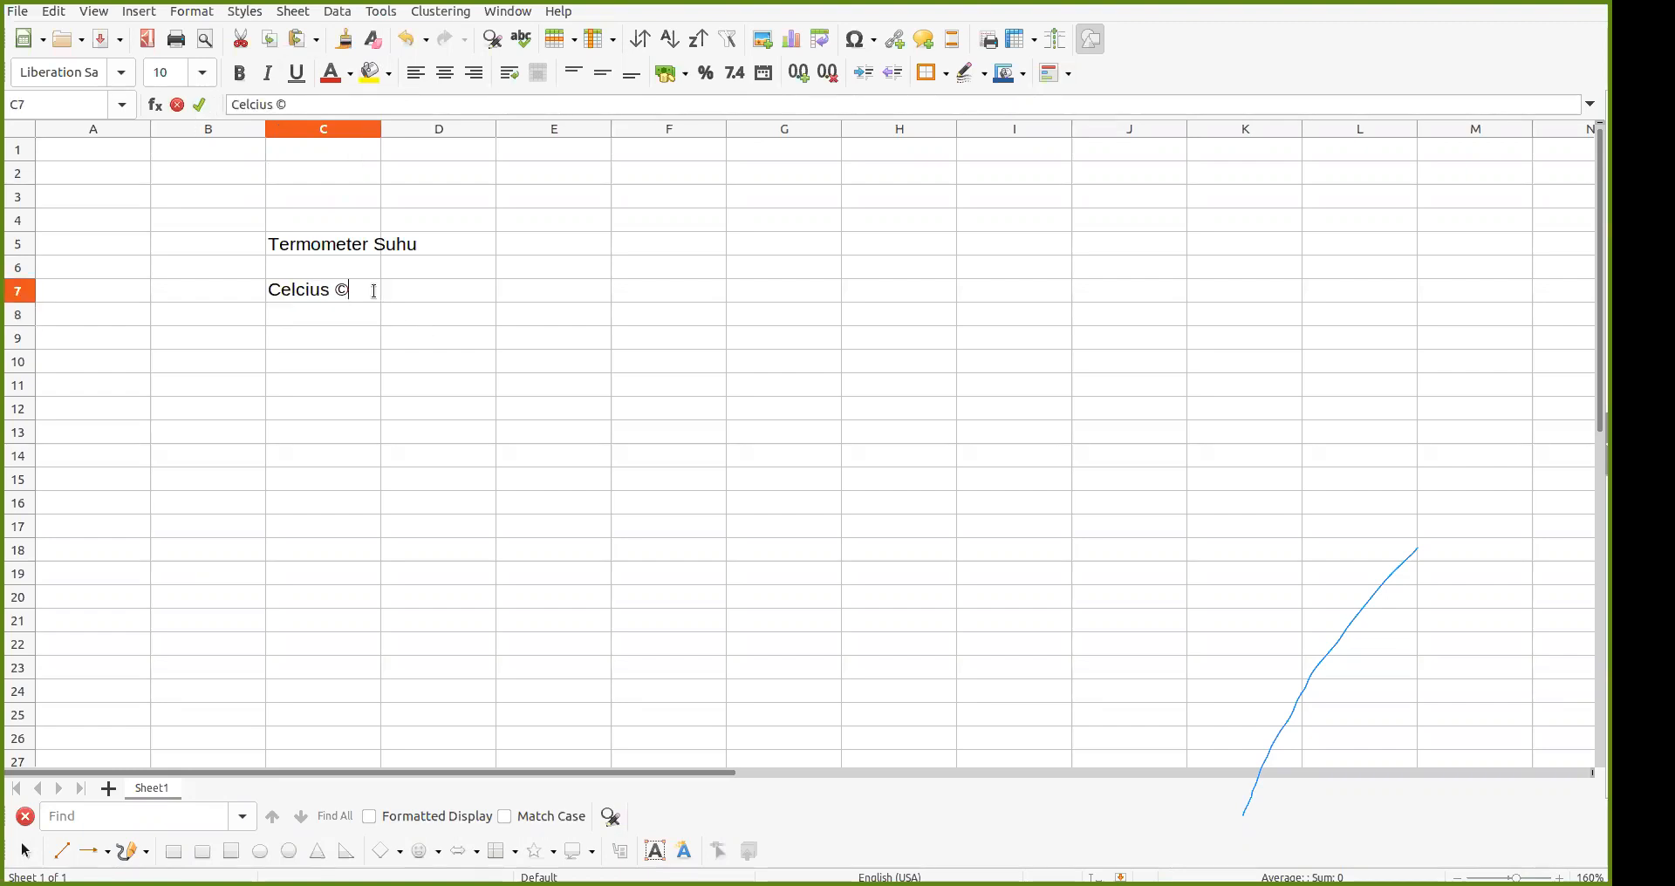
key("BackSpace")
key("BackSpace")
type("- C")
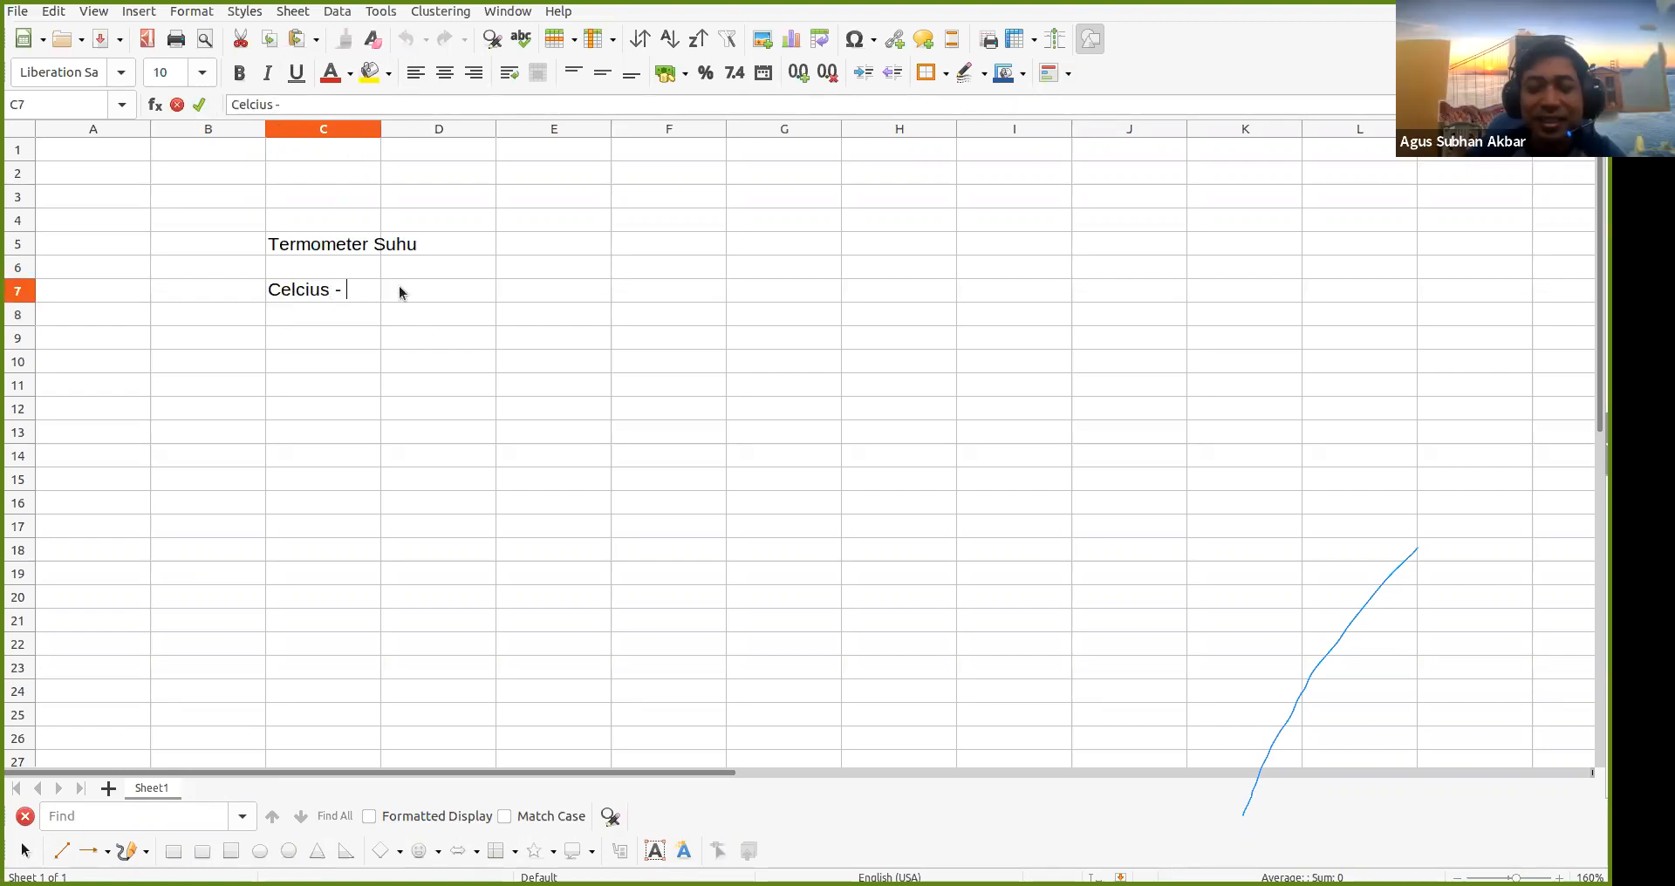
key("Return")
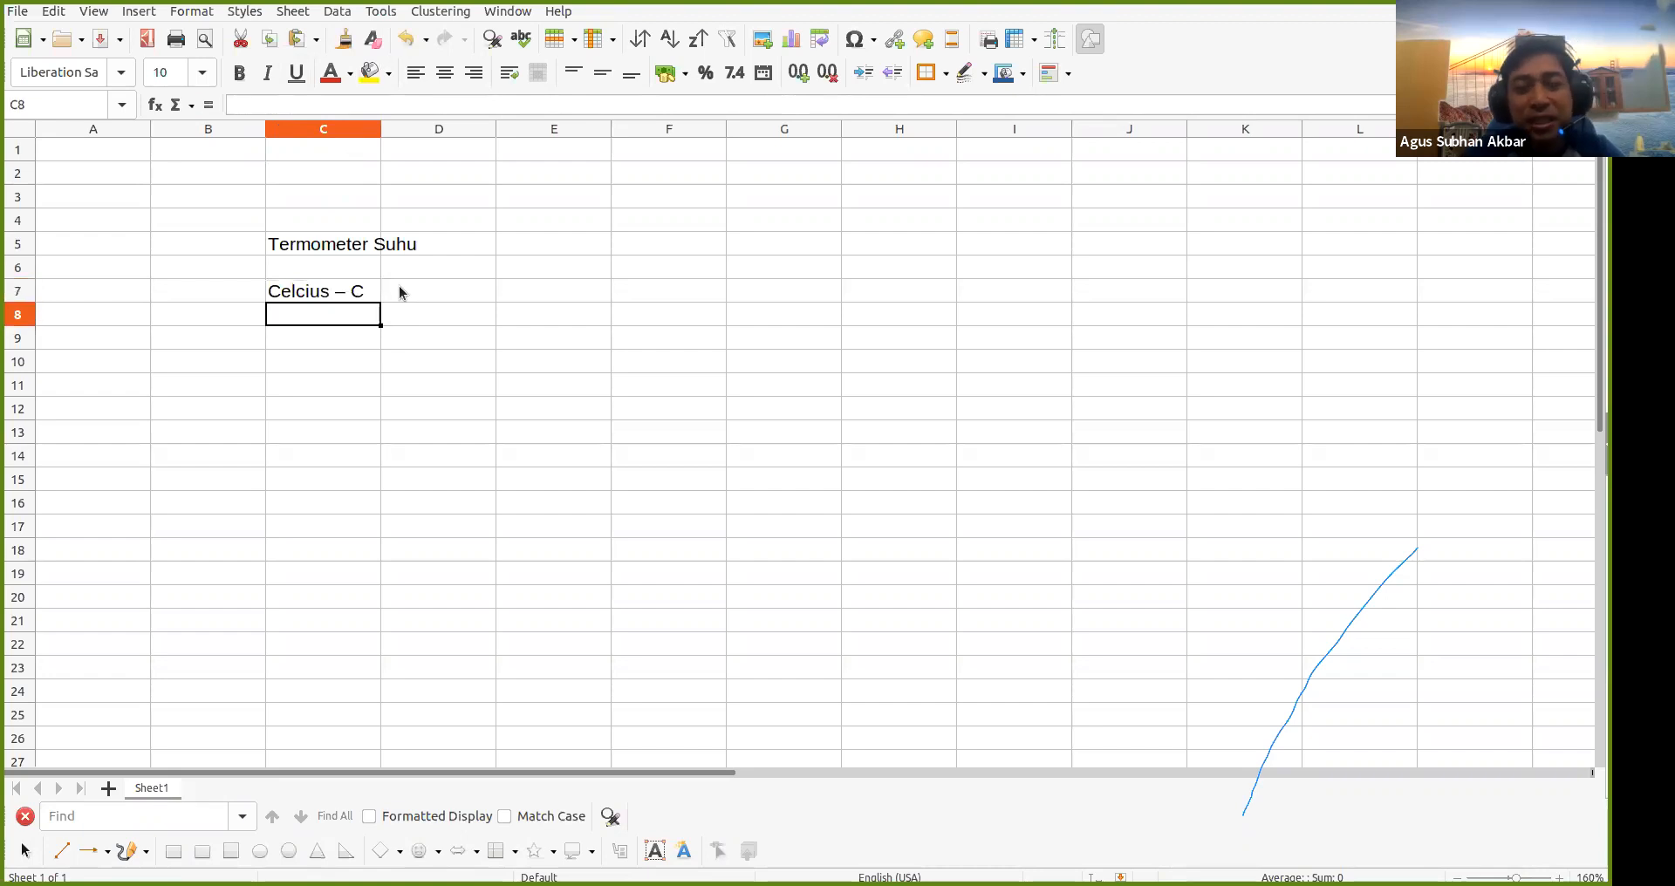
Step: Add the labels "Reamor - R" in C8 and "Fahrenheit -F" in C9
type("Reamo")
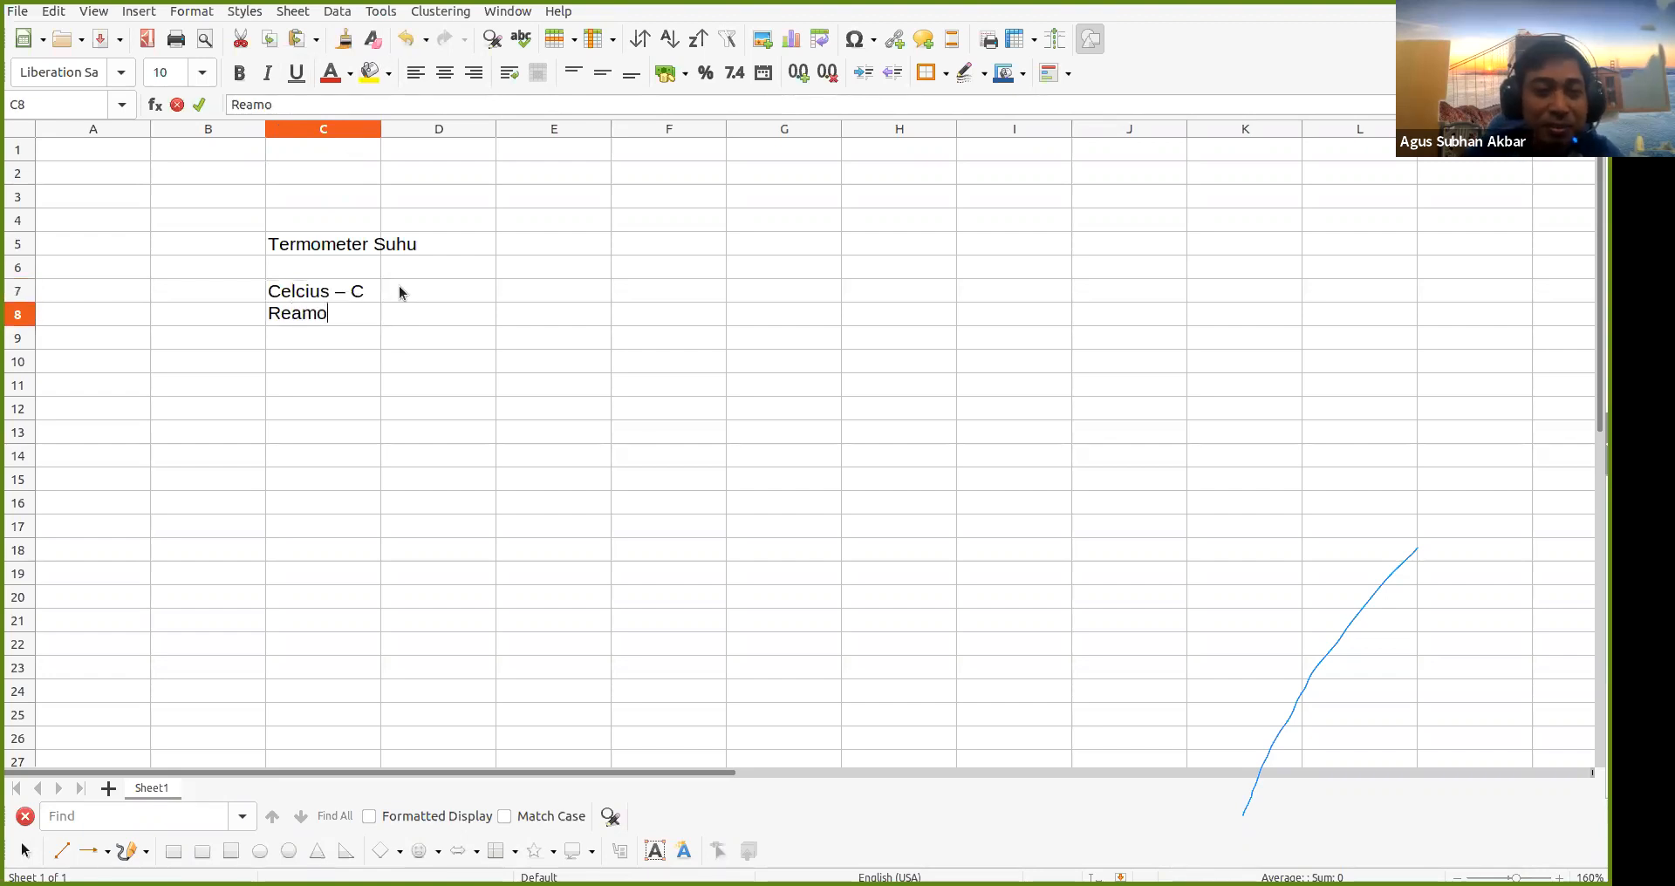
type("r - R")
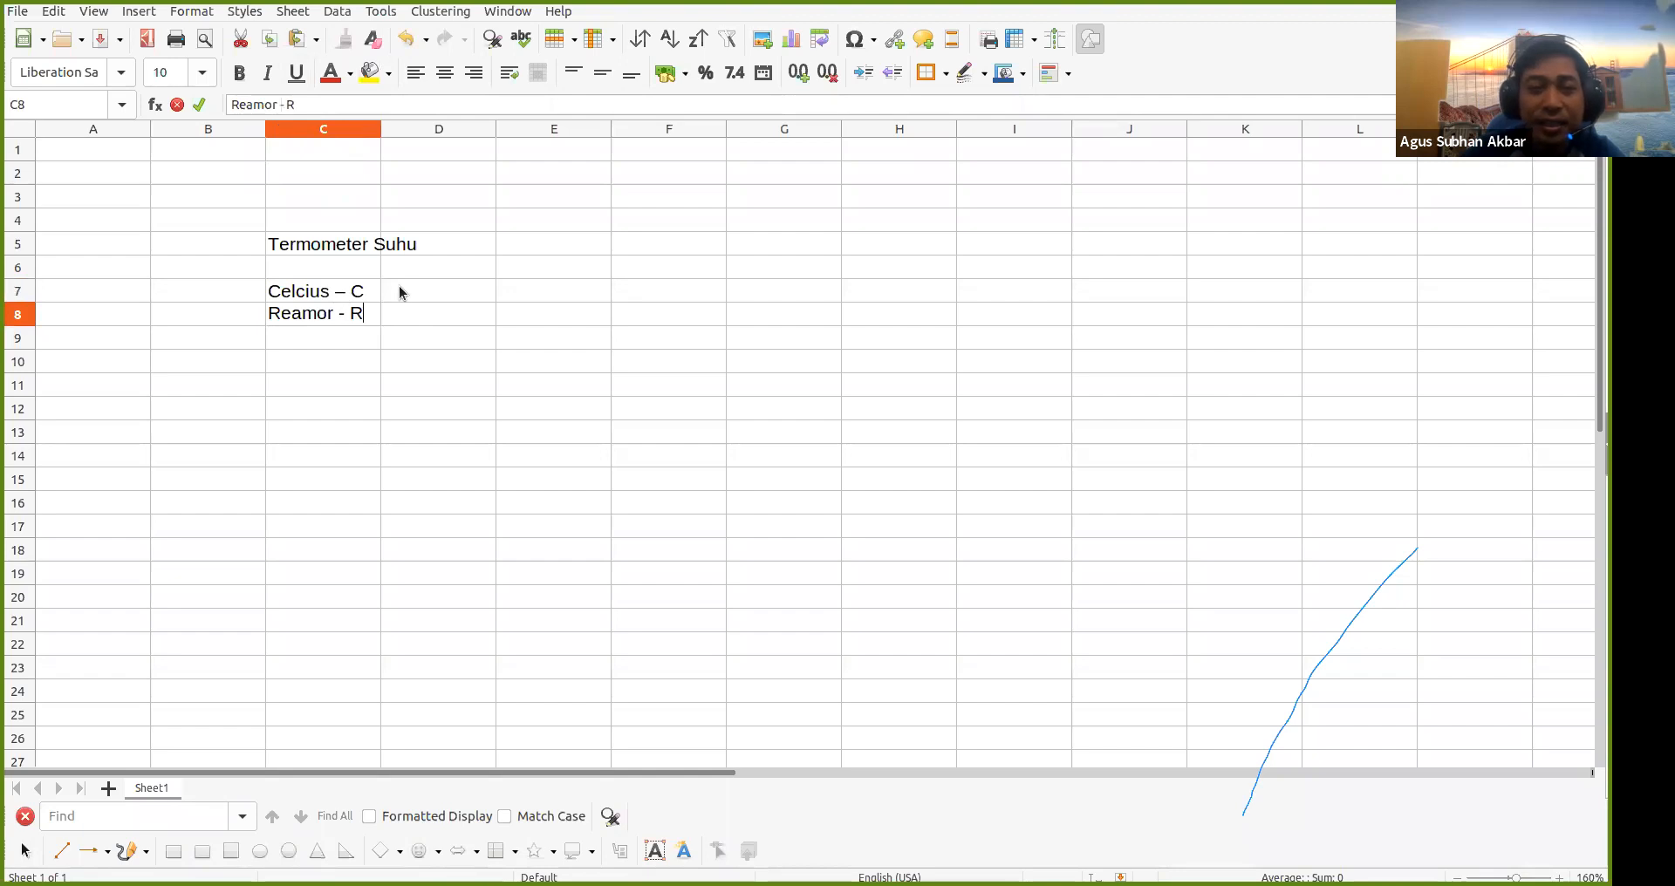
key("Return")
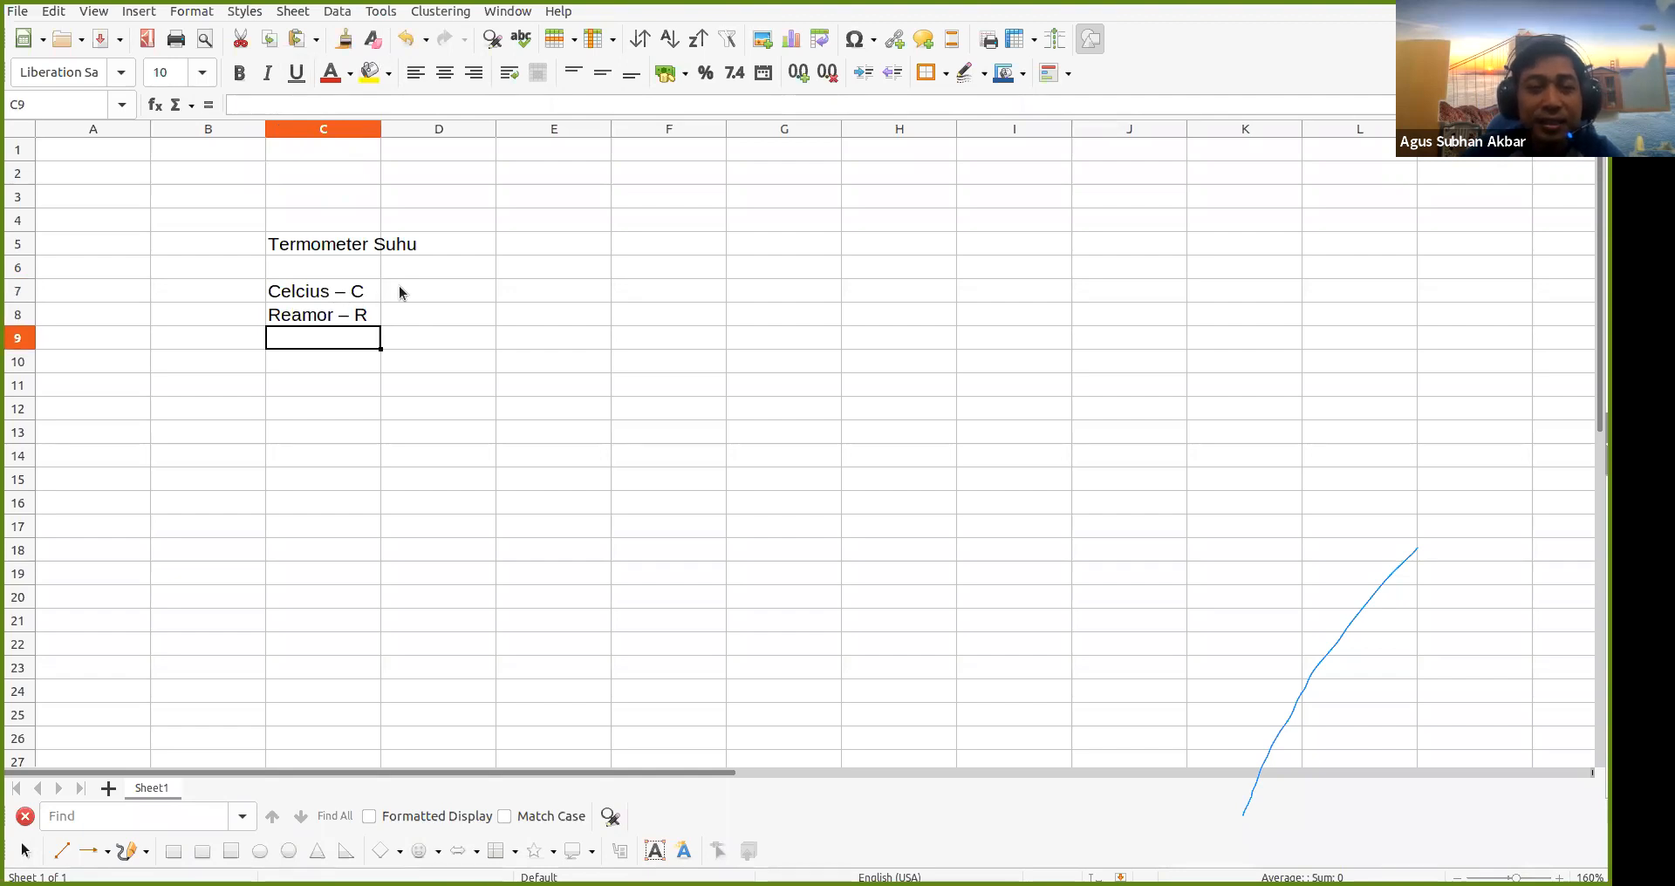
type("R")
key("Delete")
key("BackSpace")
type("F")
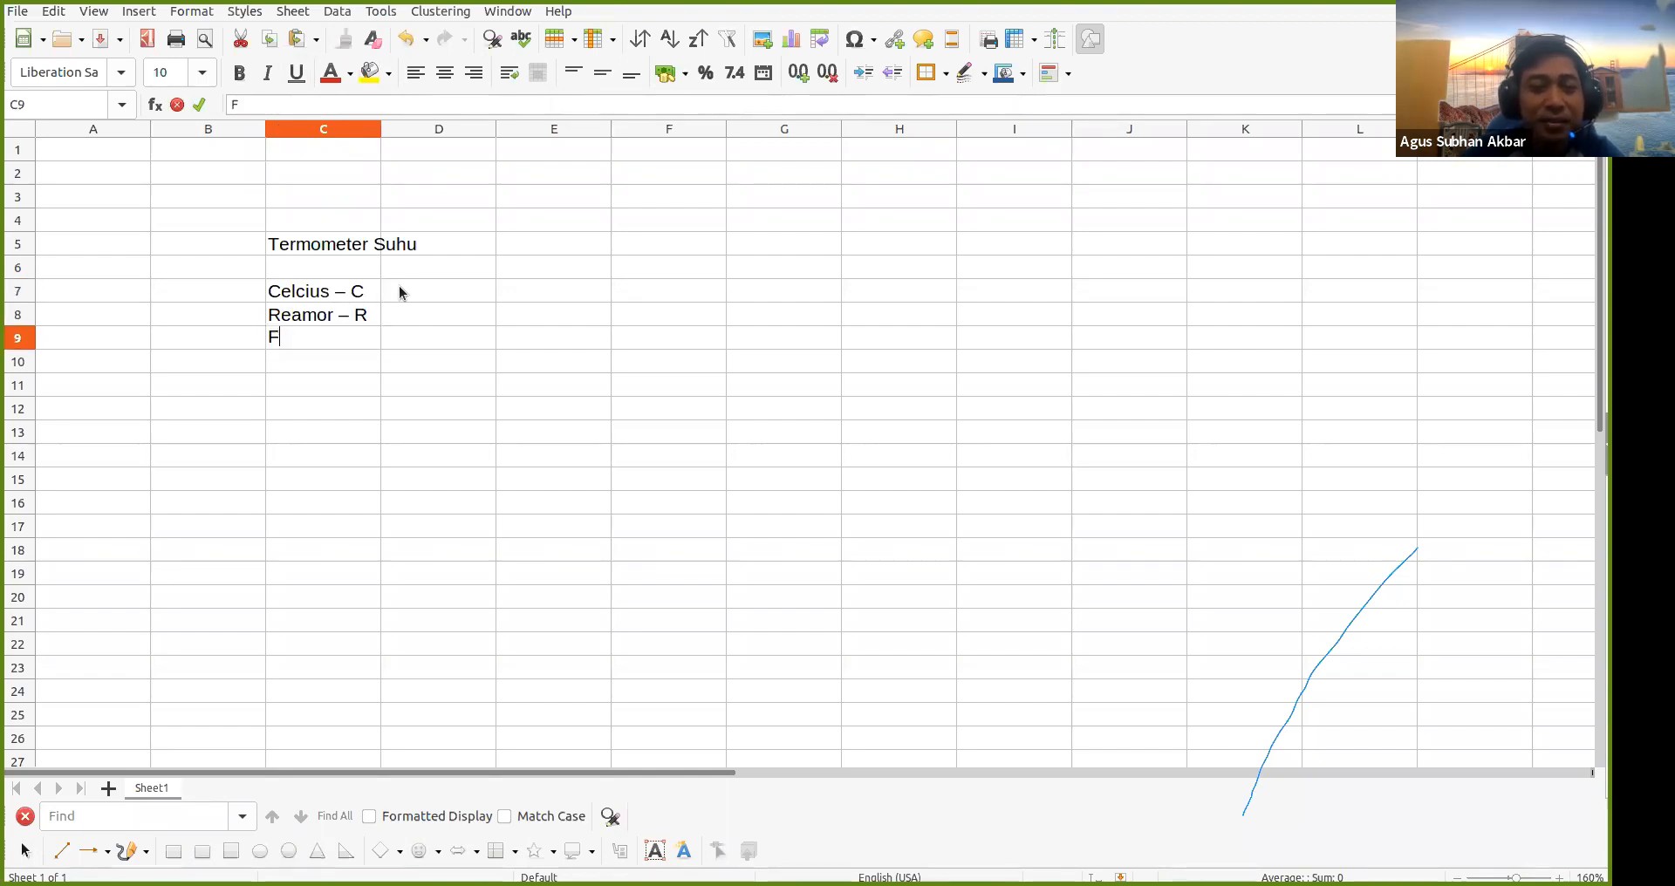
type("ahrenheit")
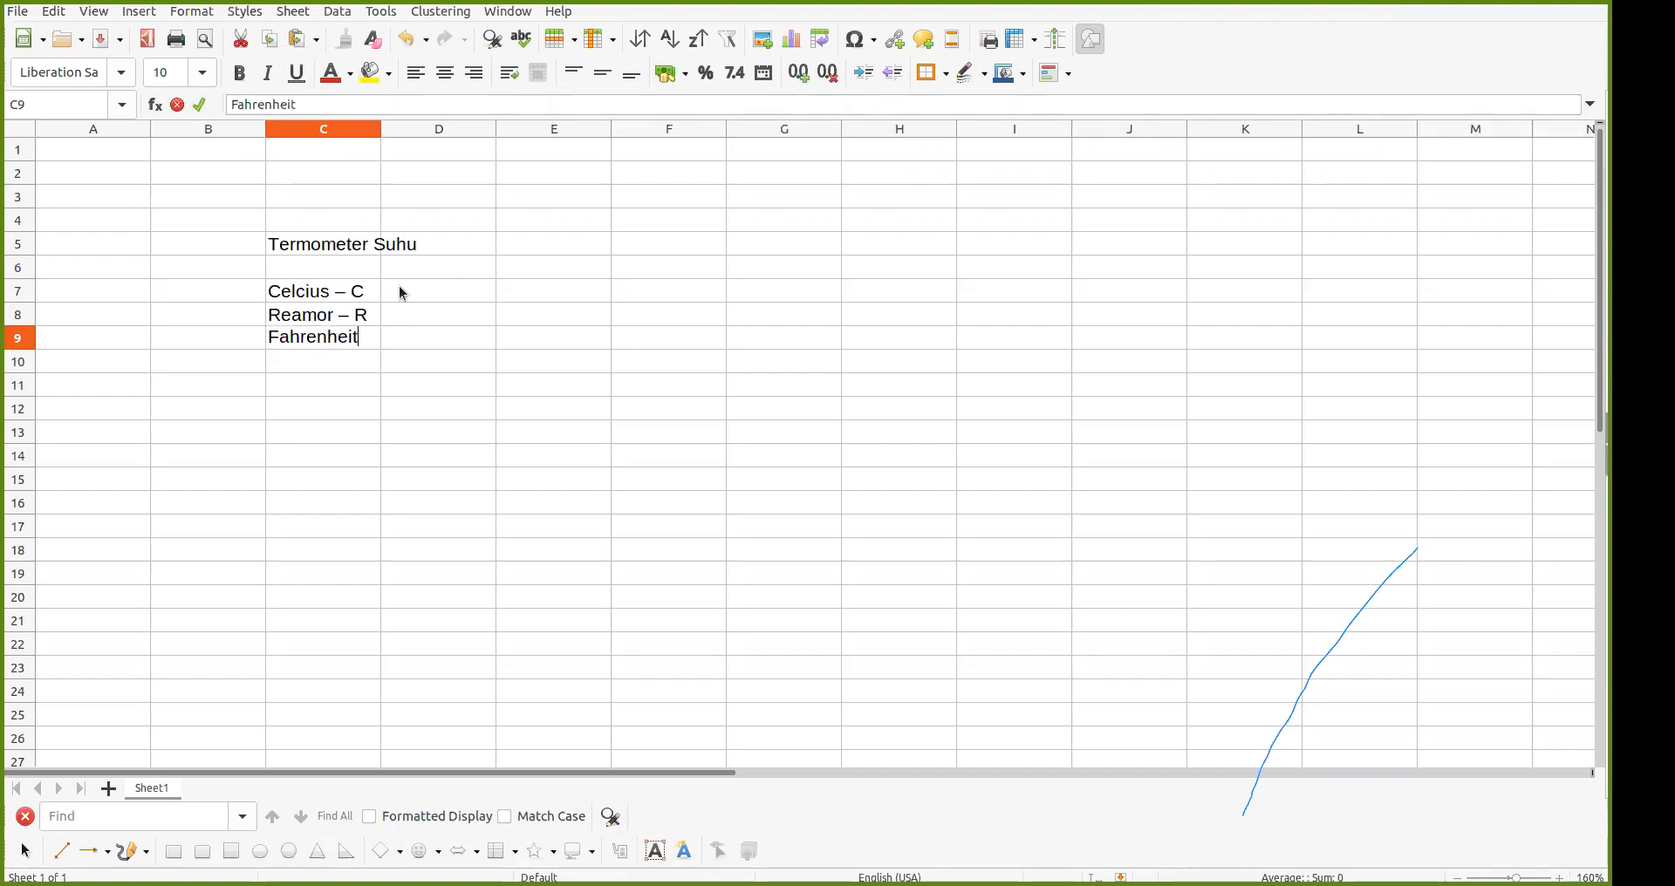
type(" -F")
key("Return")
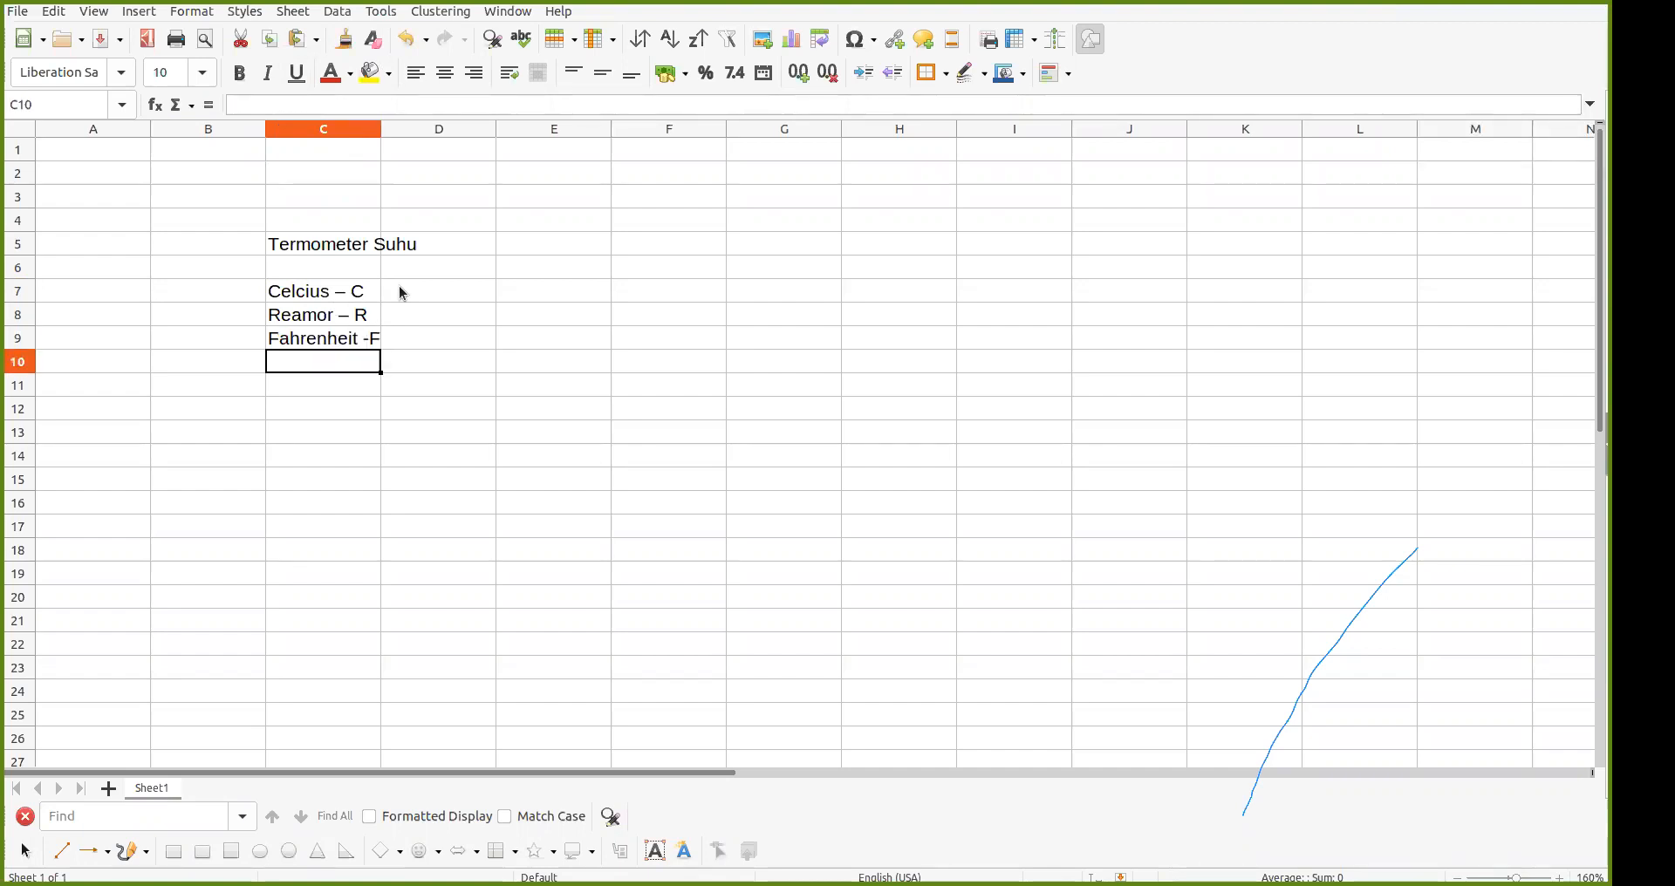
Step: Add the label "Kelvin - K" in C10 below the Fahrenheit entry
type("Kelvin")
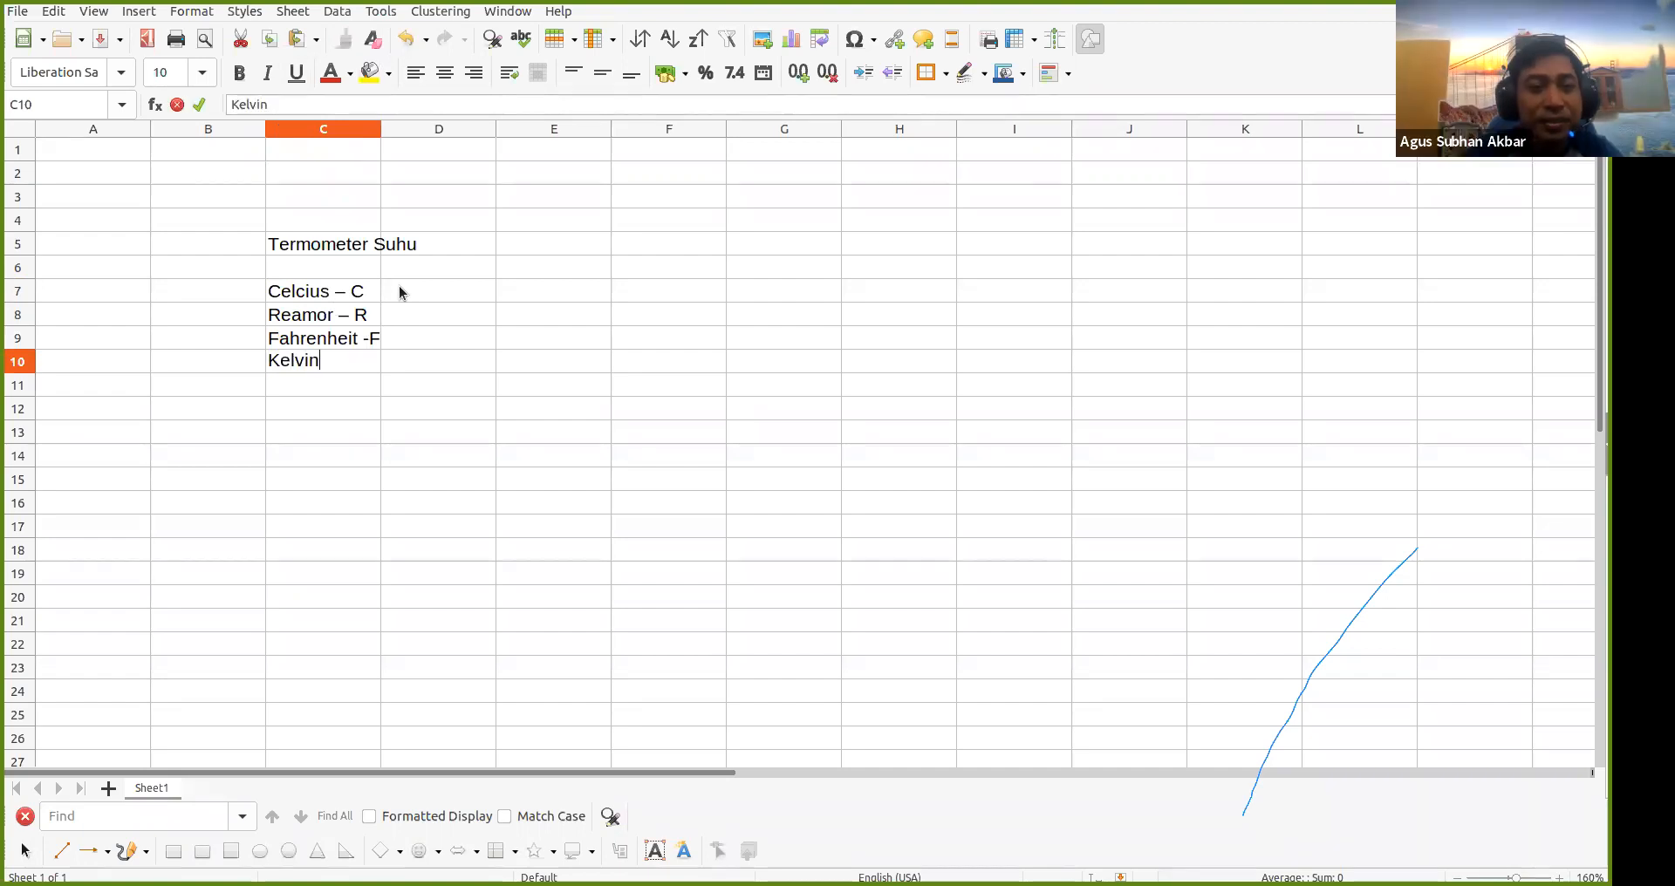
key("Return")
key("Up")
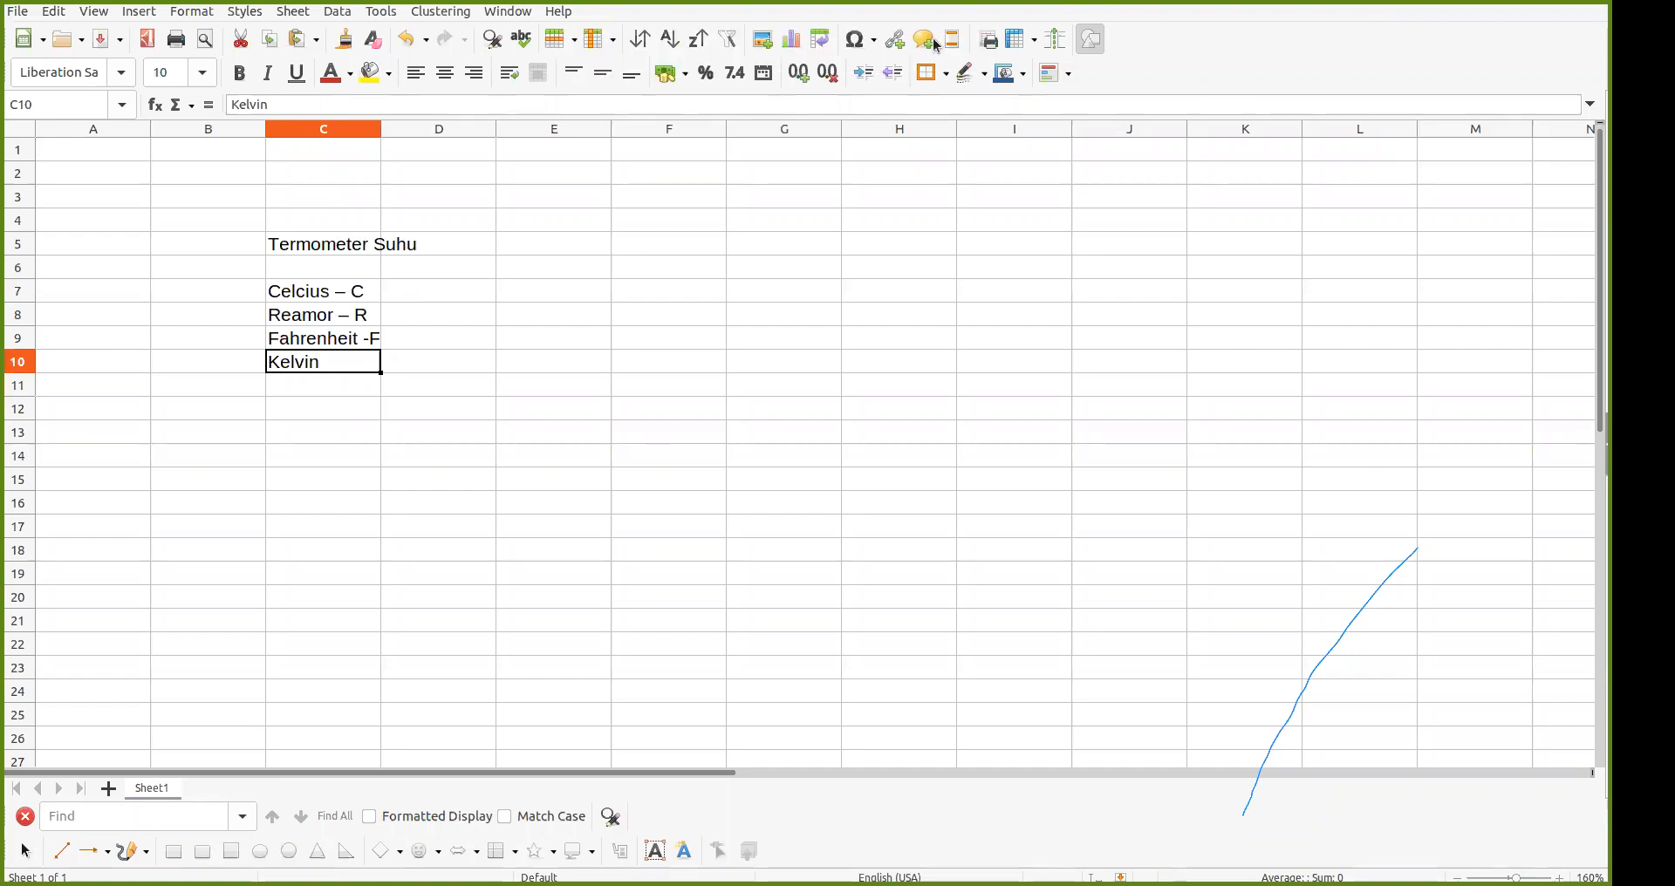
double_click(344, 366)
left_click(341, 360)
type("K")
key("Return")
Step: Enter 36 as the Celcius value in D7 and center it horizontally
key("Up")
key("Up")
key("Up")
key("Up")
key("Right")
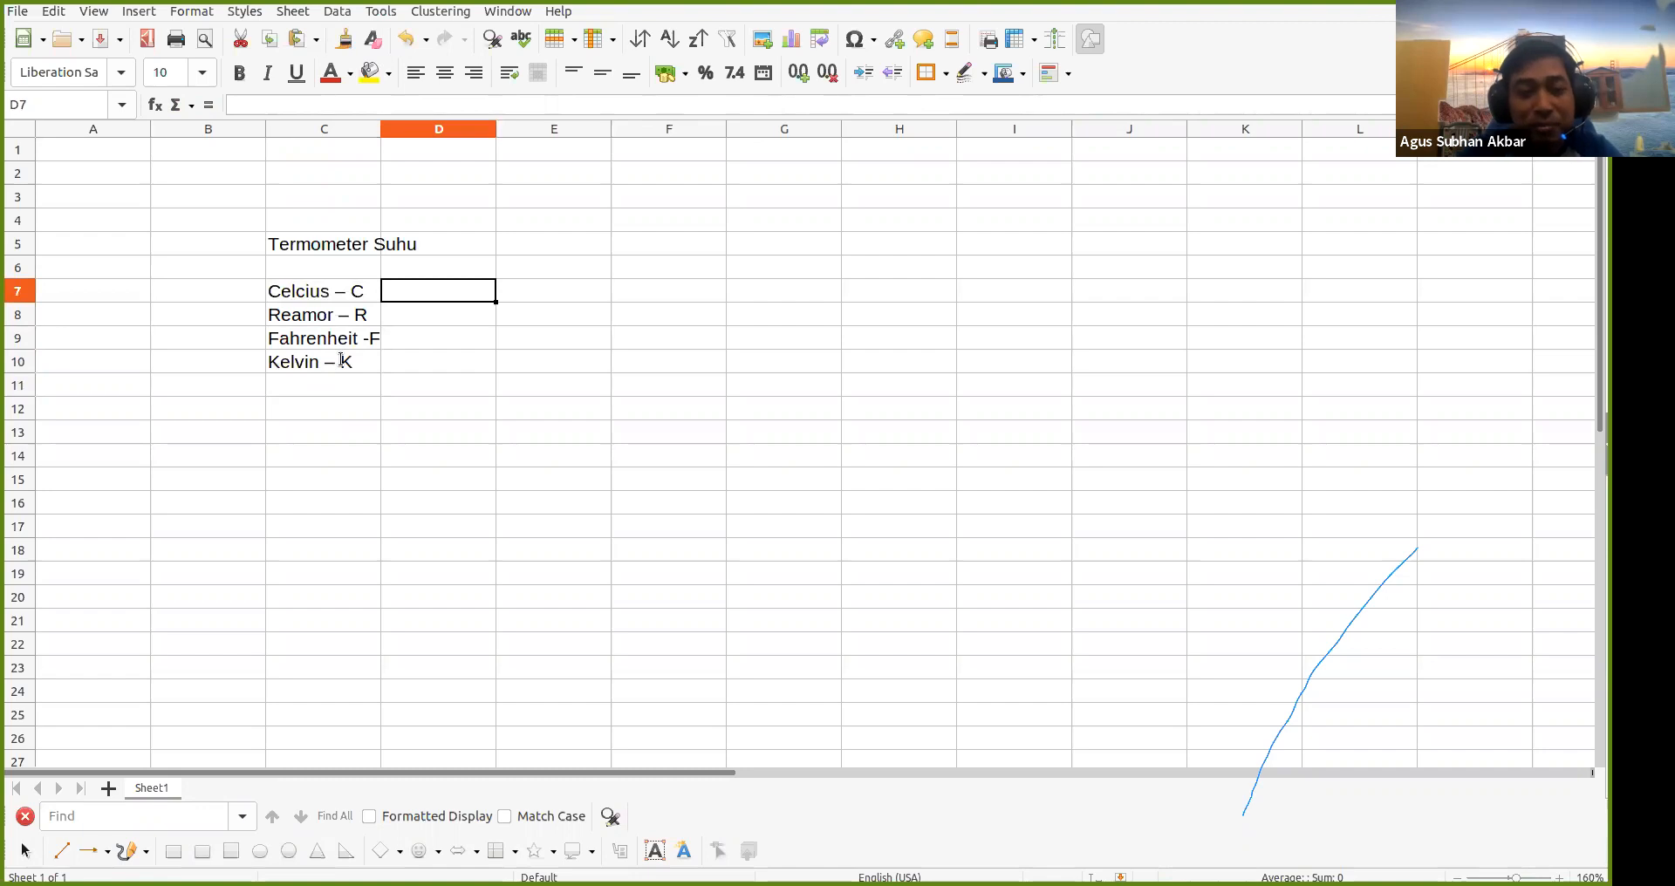
type("36")
key("Return")
key("Up")
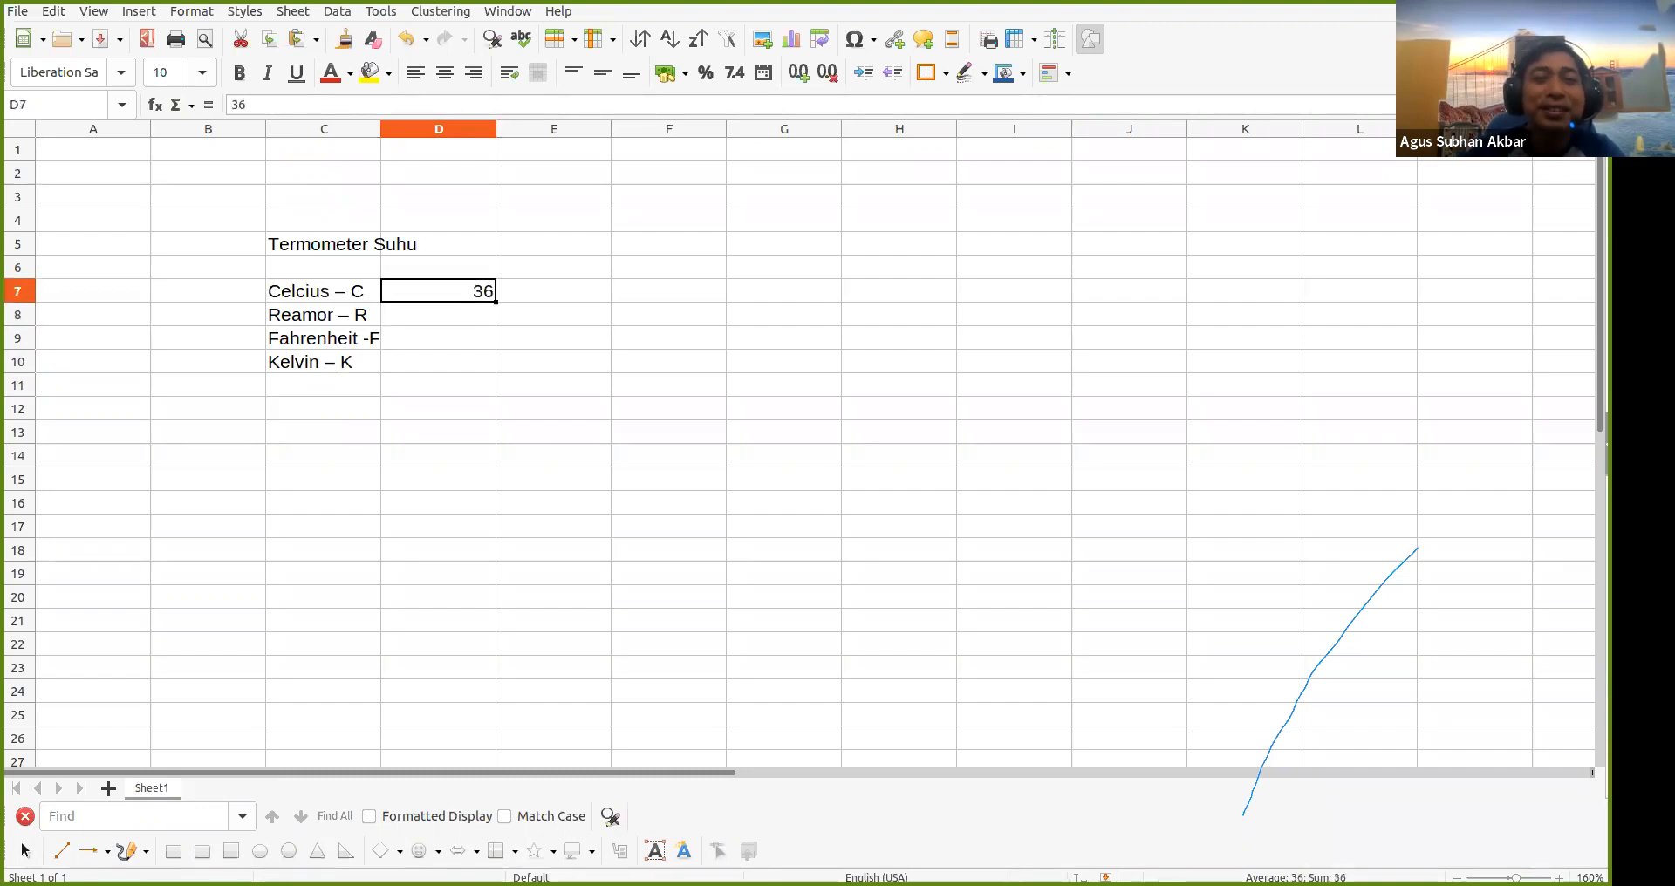
left_click(445, 72)
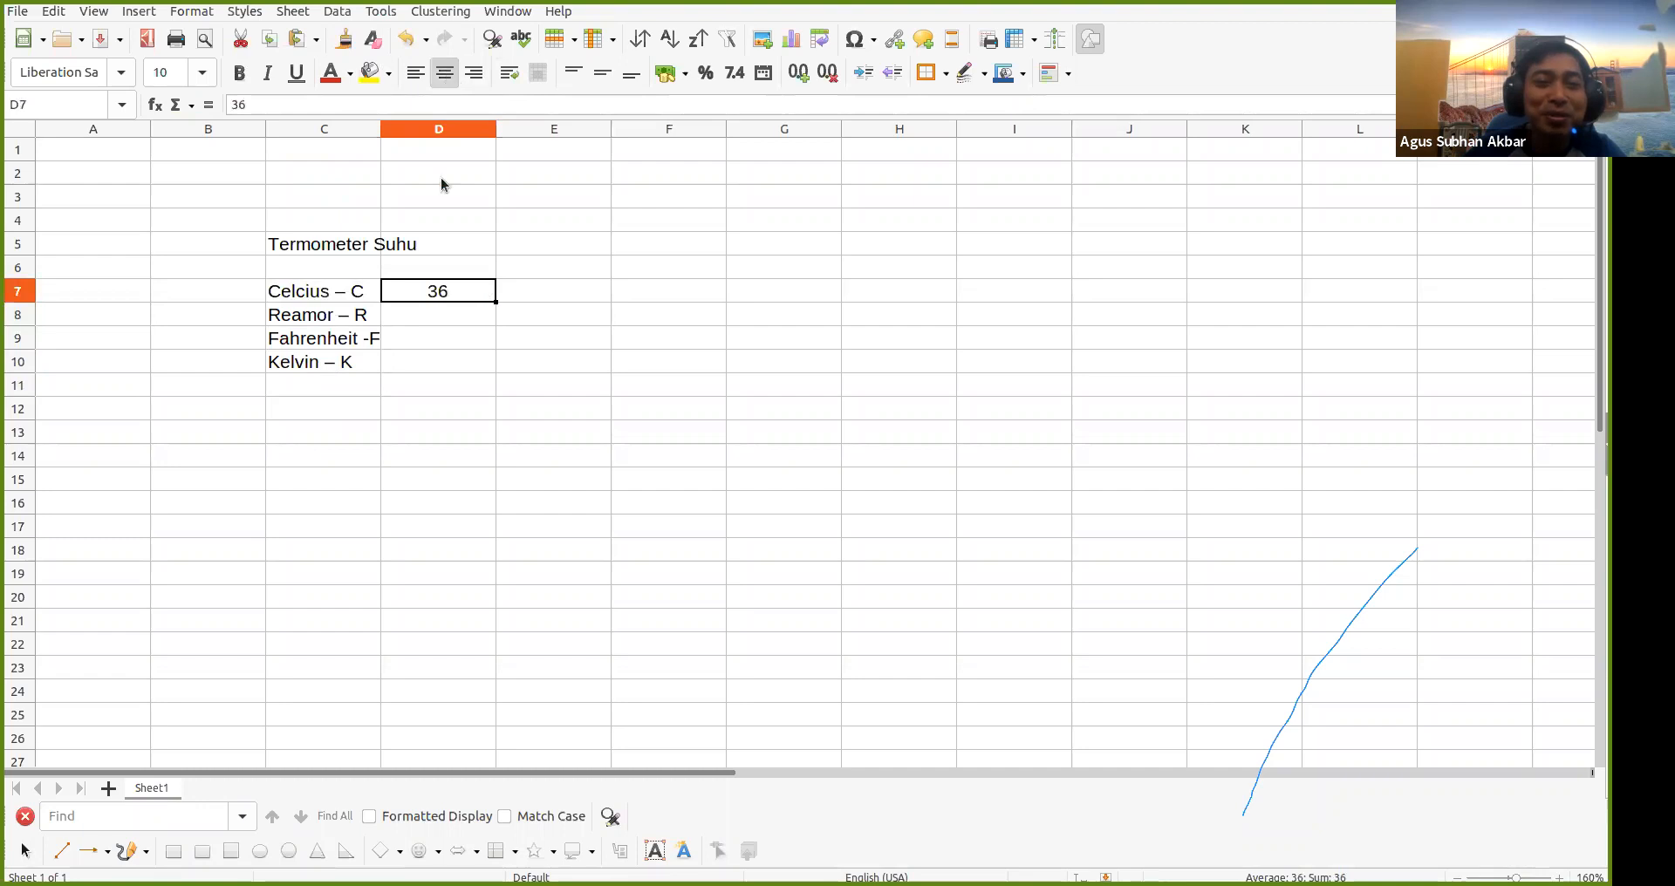
Step: Widen column C so the temperature scale labels have more room
left_click(442, 265)
left_click_drag(381, 130, 451, 130)
left_click(520, 295)
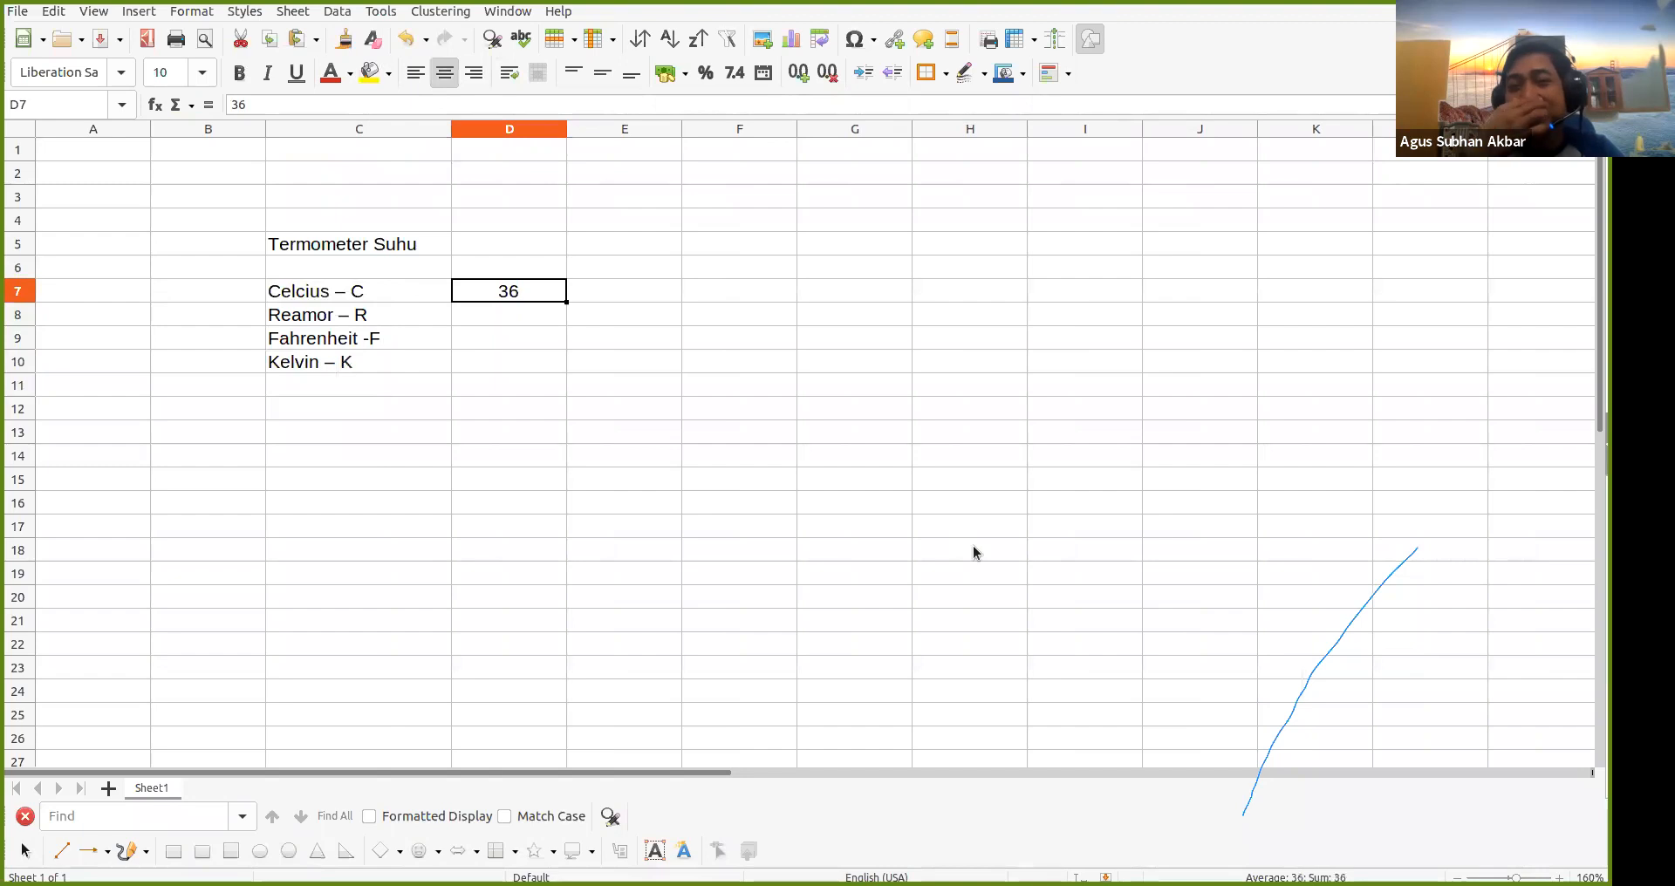
Step: Enter "?" as the placeholder for Reamor, Fahrenheit and Kelvin in cells D8, D9 and D10
key("Down")
key("Up")
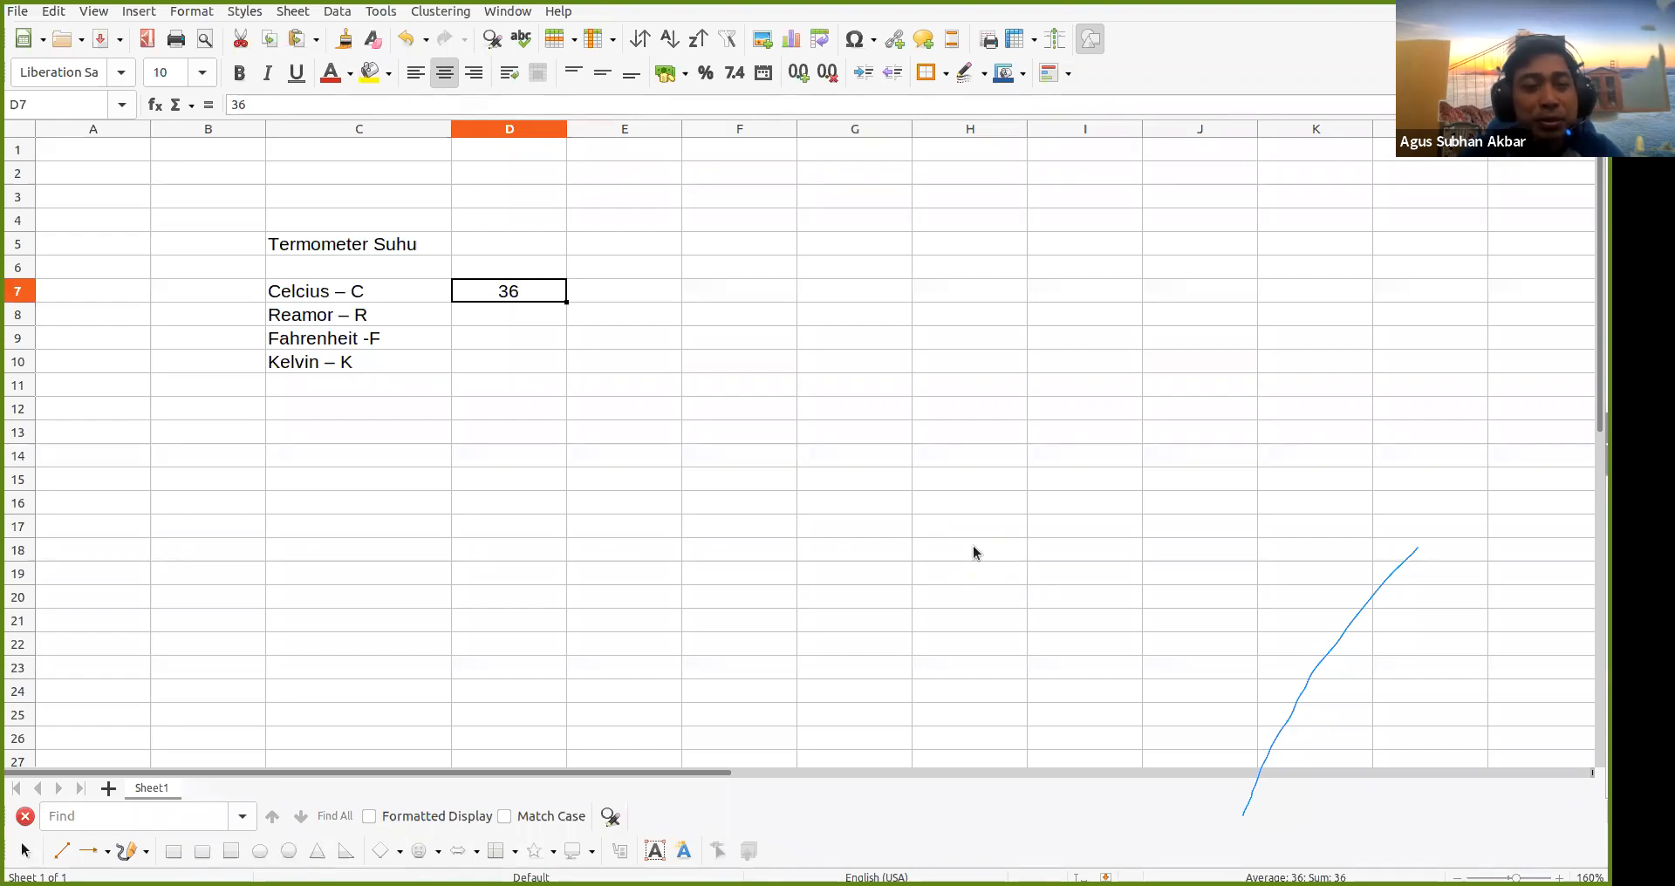
key("Down")
type("?")
key("Return")
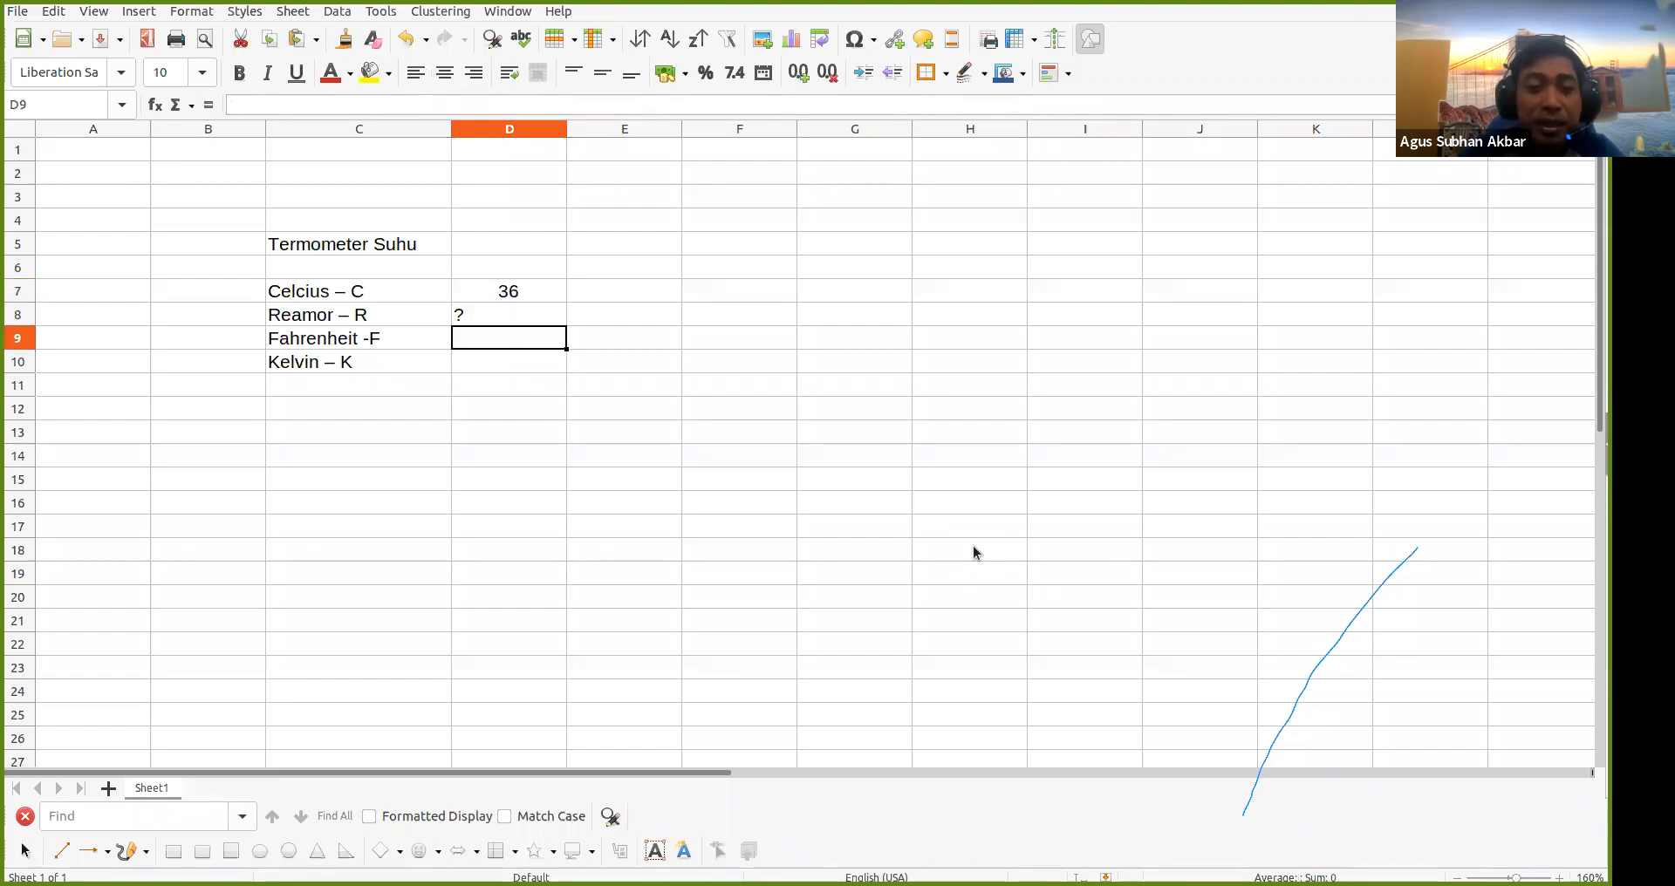
type("?")
key("Return")
type("?")
Step: Center the question marks in D8:D10 horizontally
key("Up")
key("Up")
key("shift+Down")
key("shift+Down")
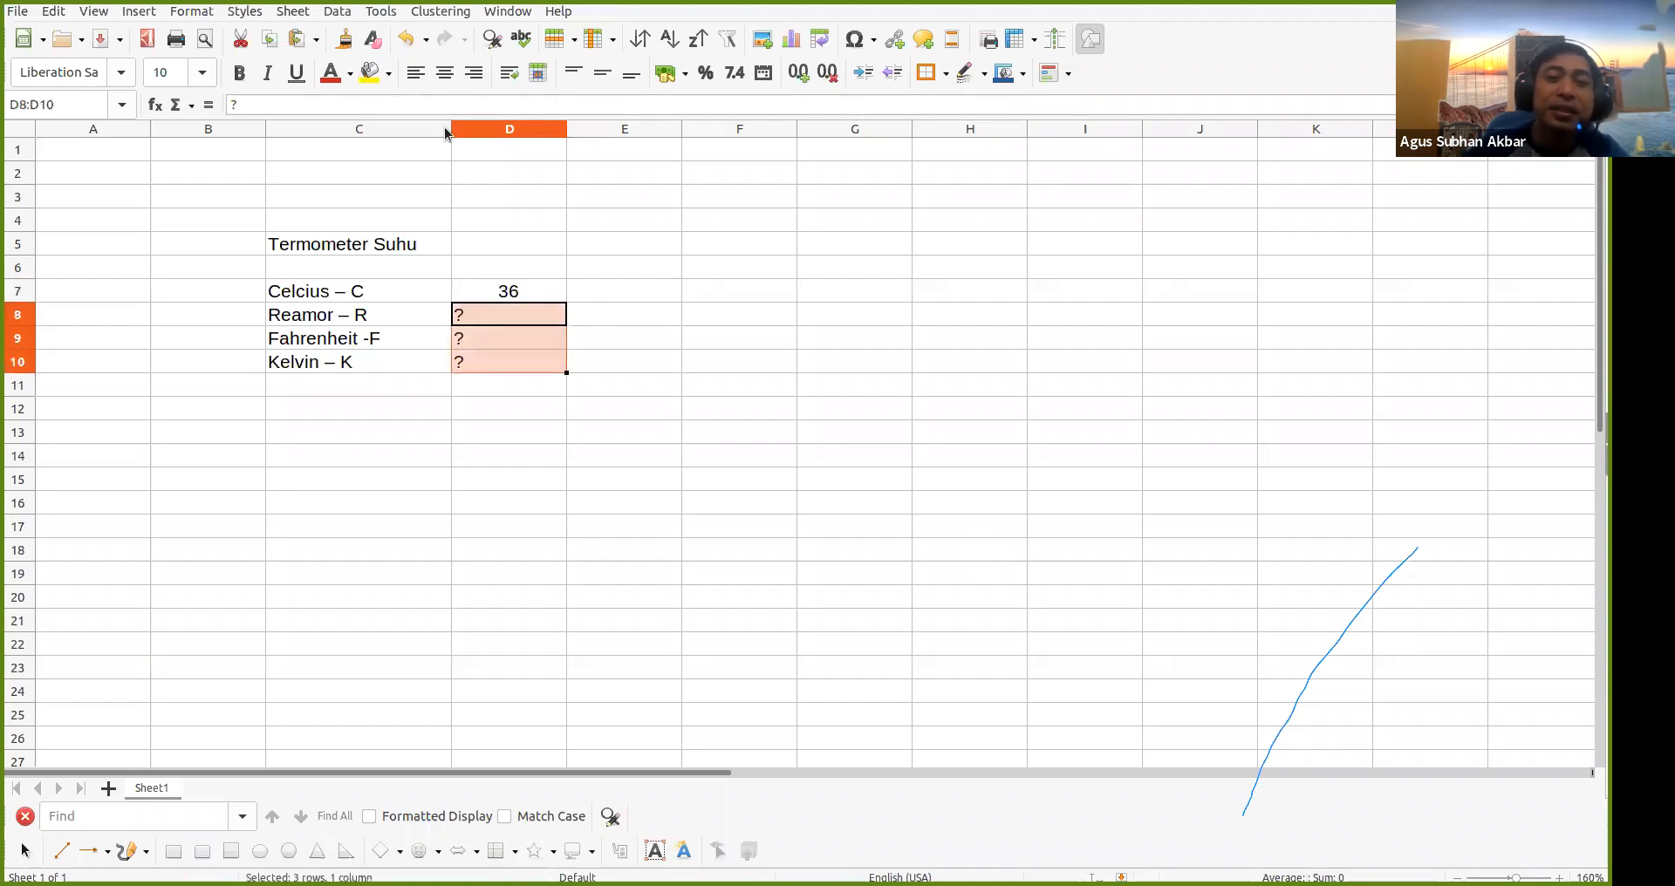
left_click(445, 72)
left_click(591, 442)
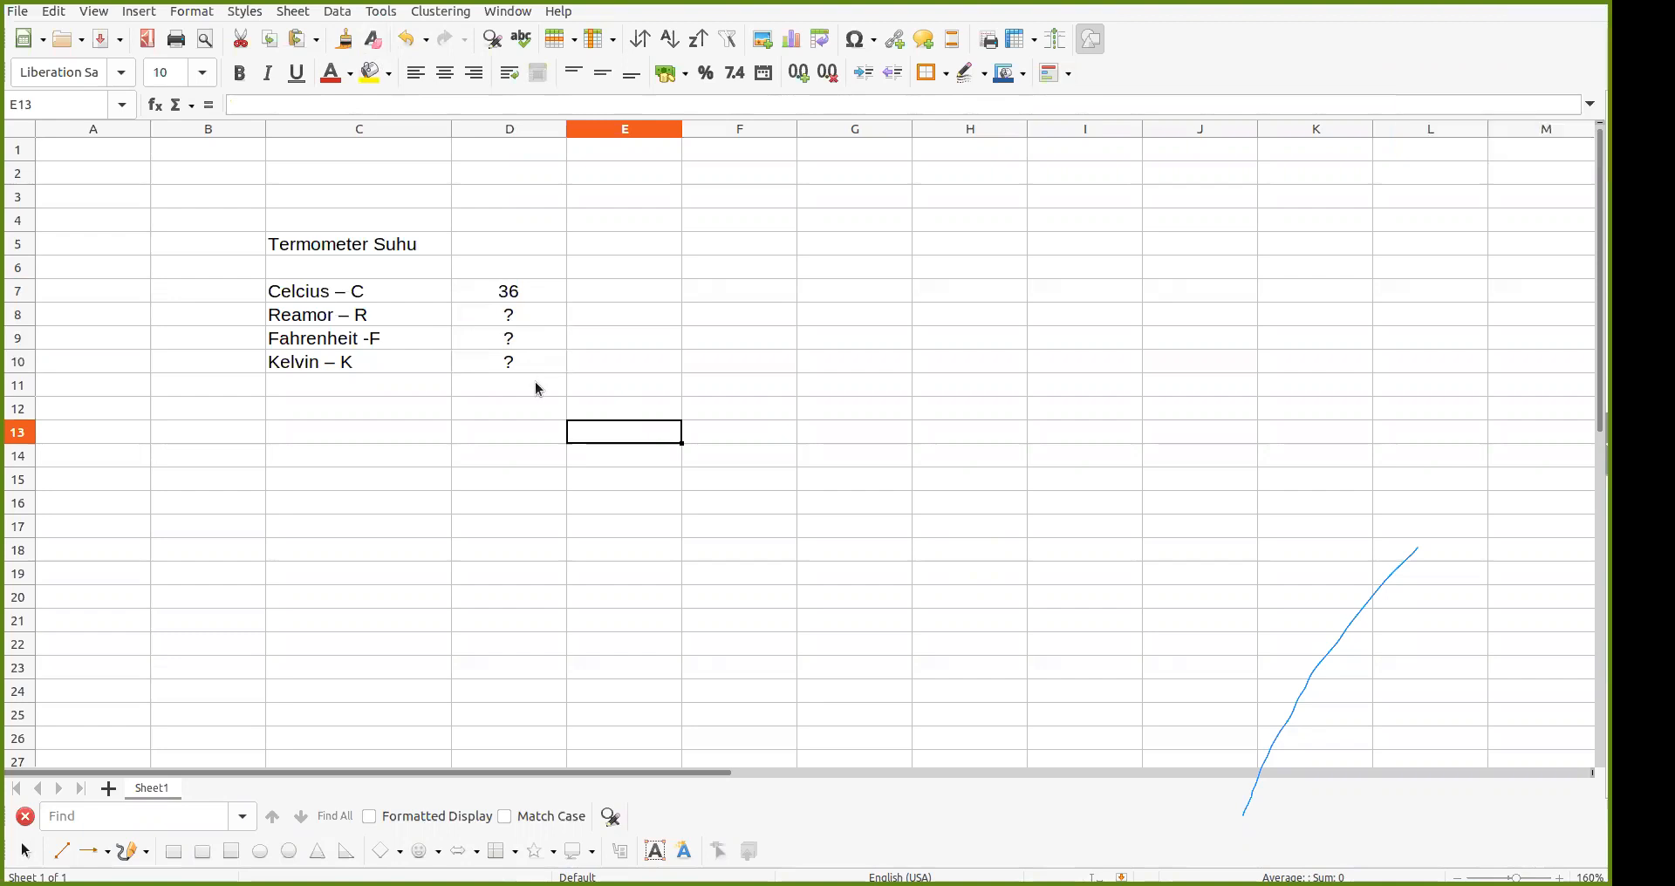
Step: Enter 36 as the Reamor value in E8 and center it horizontally
left_click(615, 317)
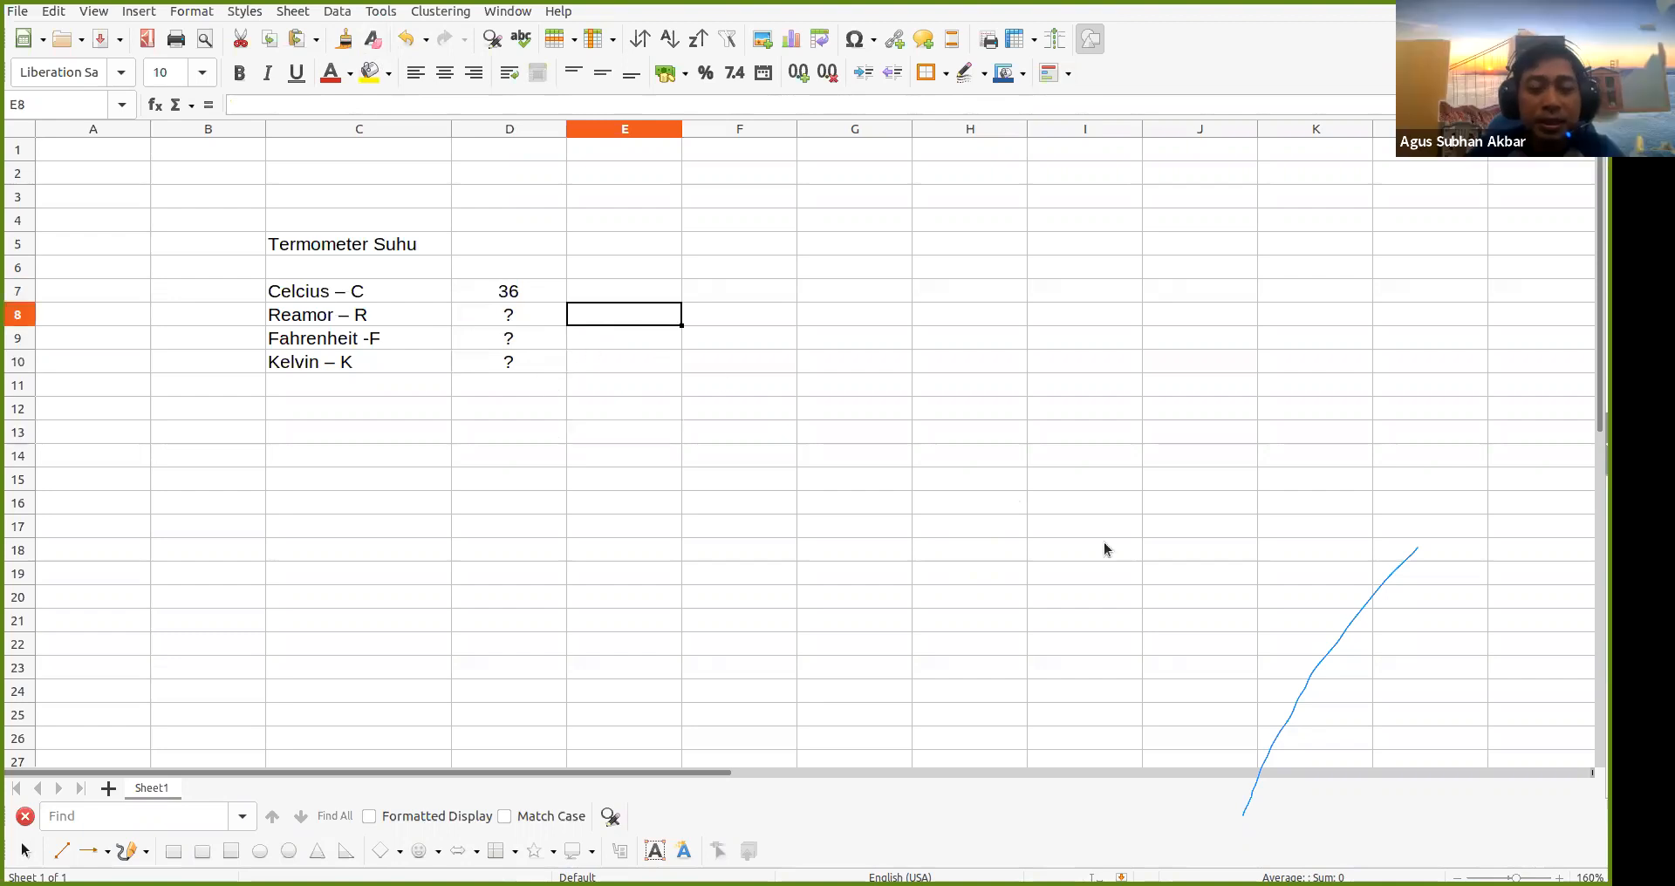
type("36")
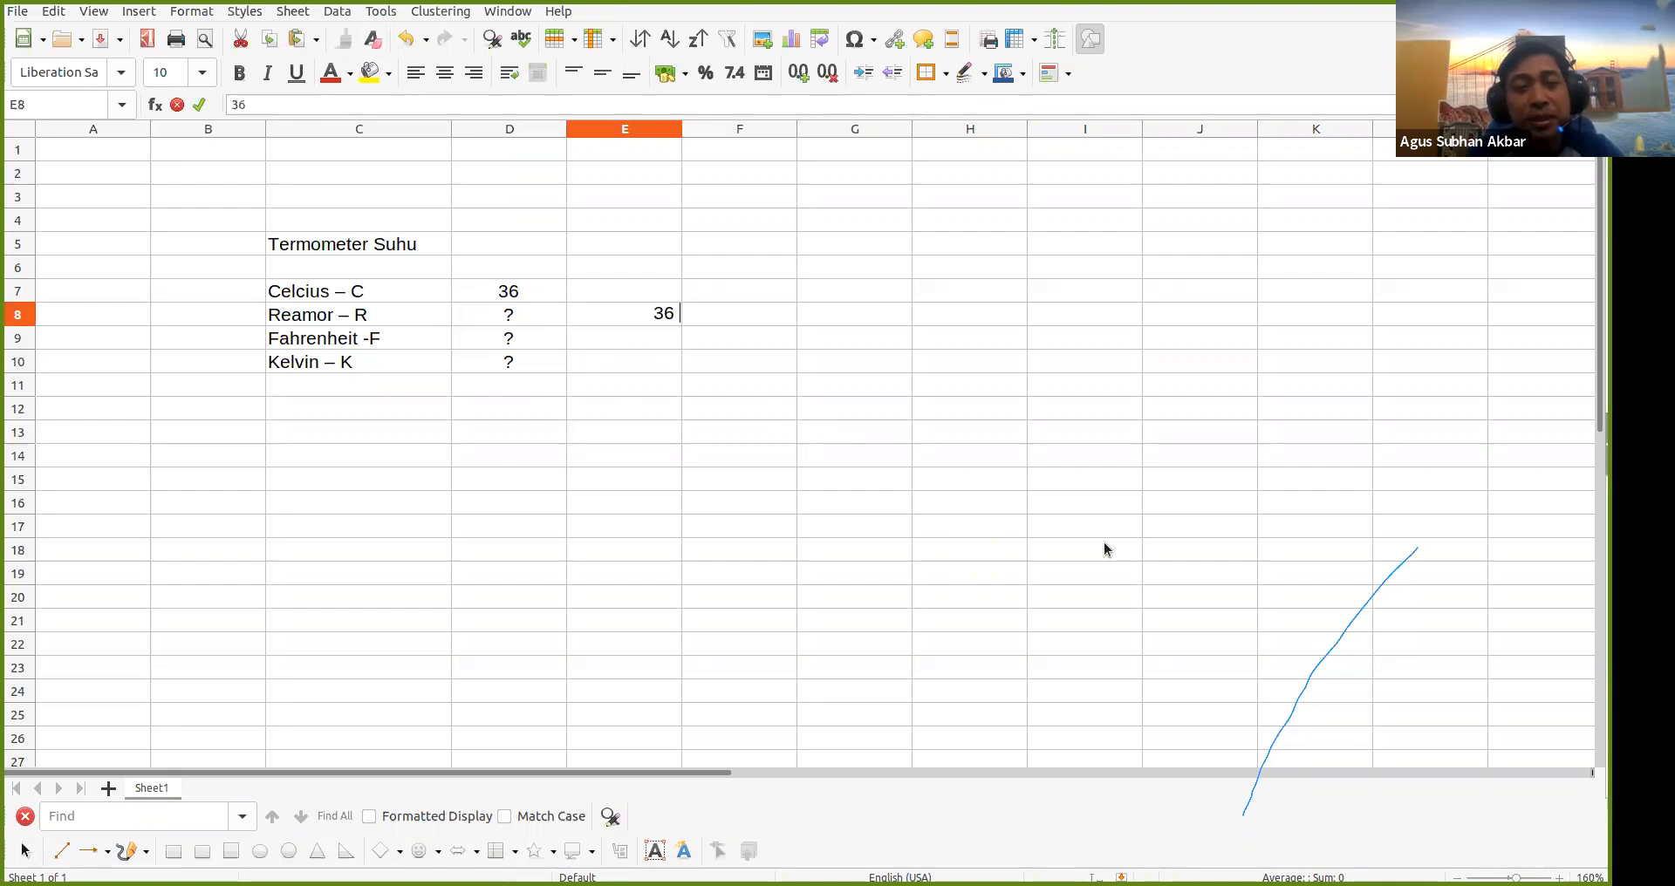
key("Return")
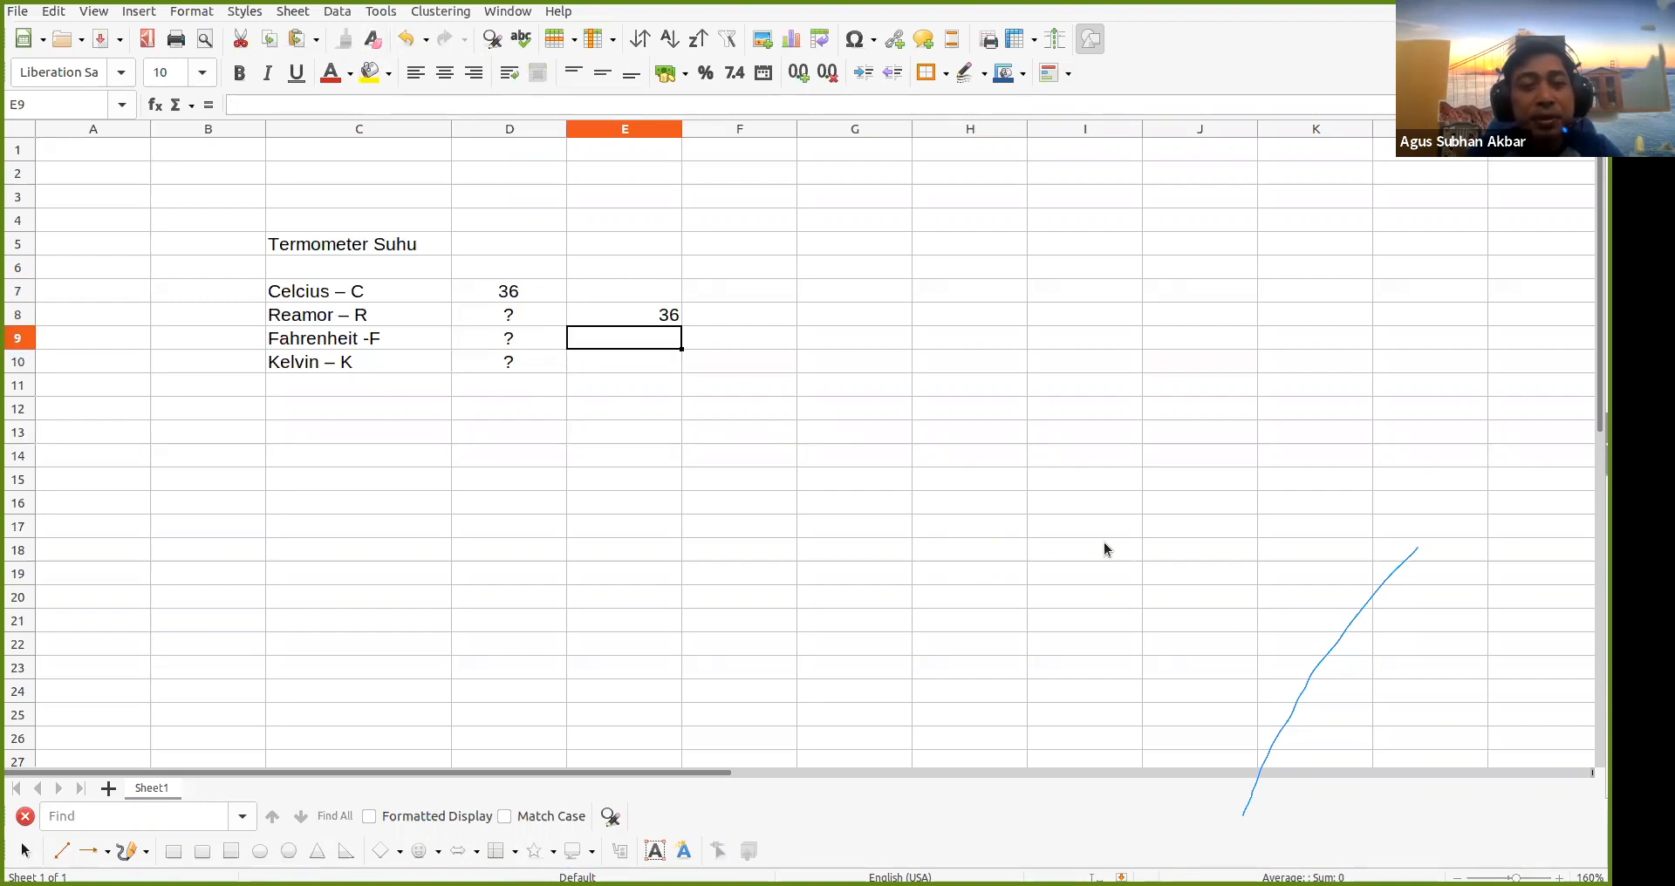
key("Up")
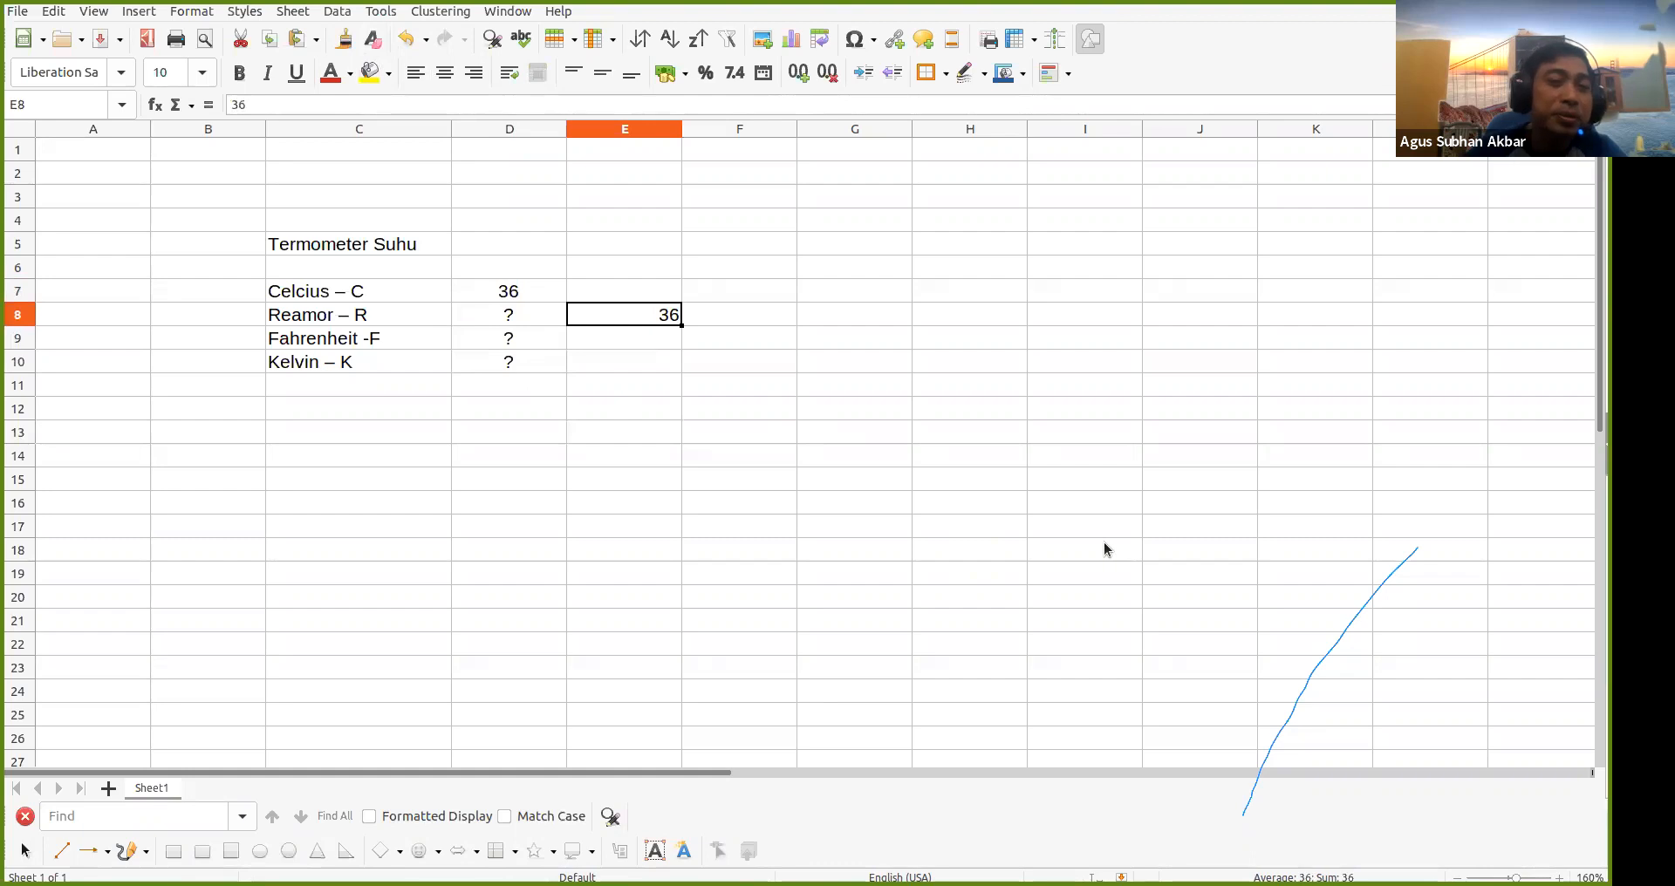
left_click(444, 73)
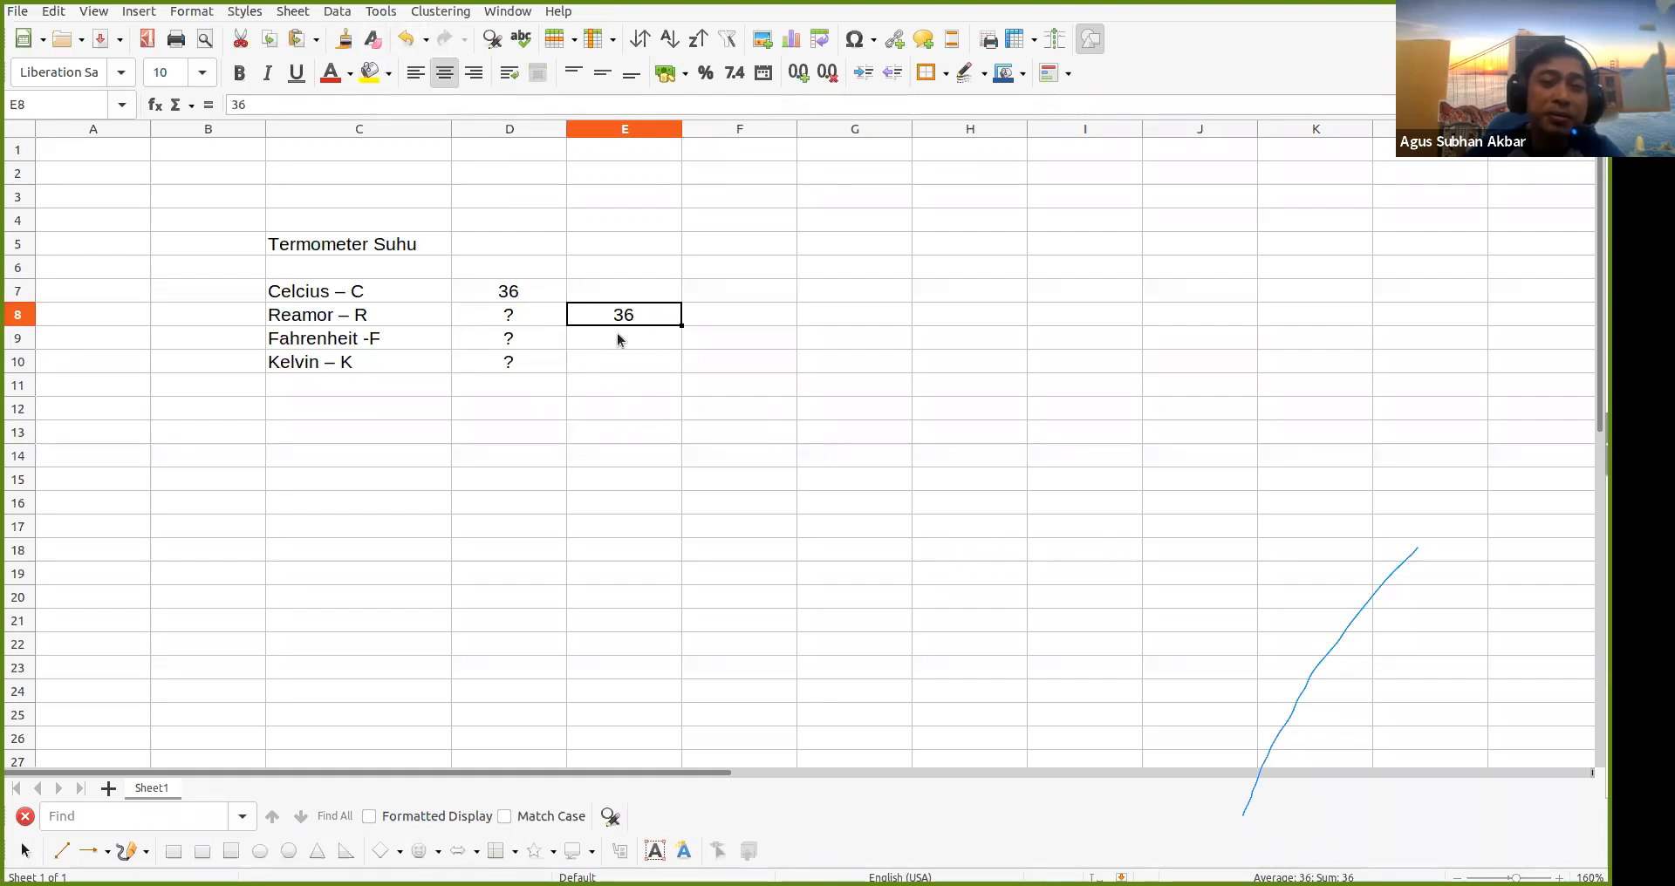
Step: Center cells E7:E10 and enter "?" placeholders in E7, E9 and E10
left_click_drag(637, 292, 624, 358)
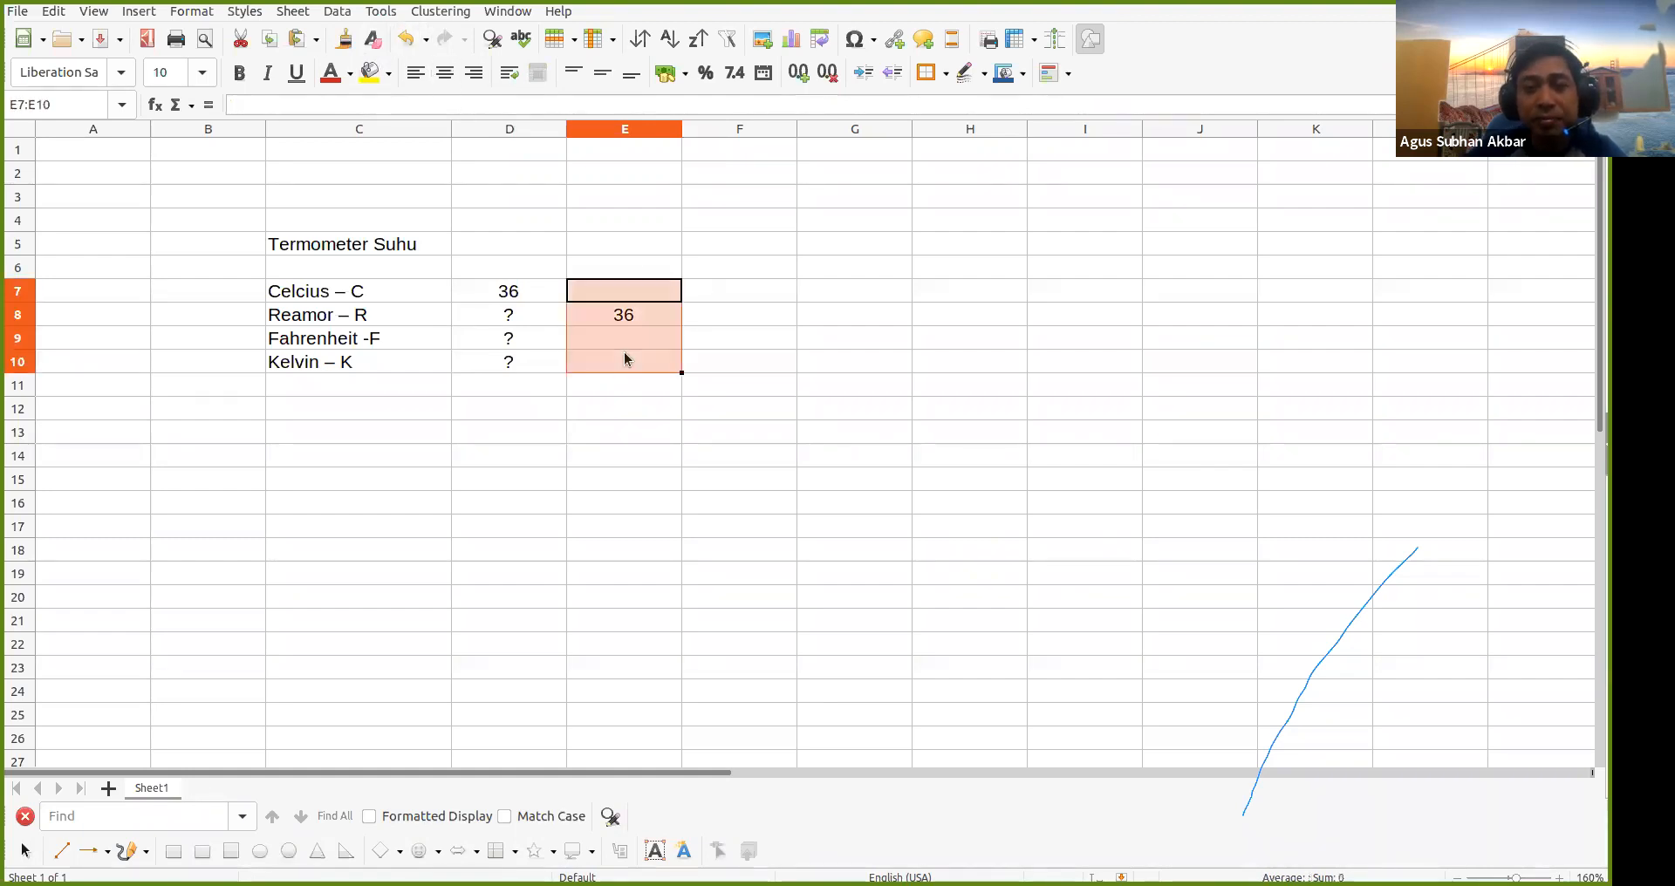
left_click(446, 73)
type("?")
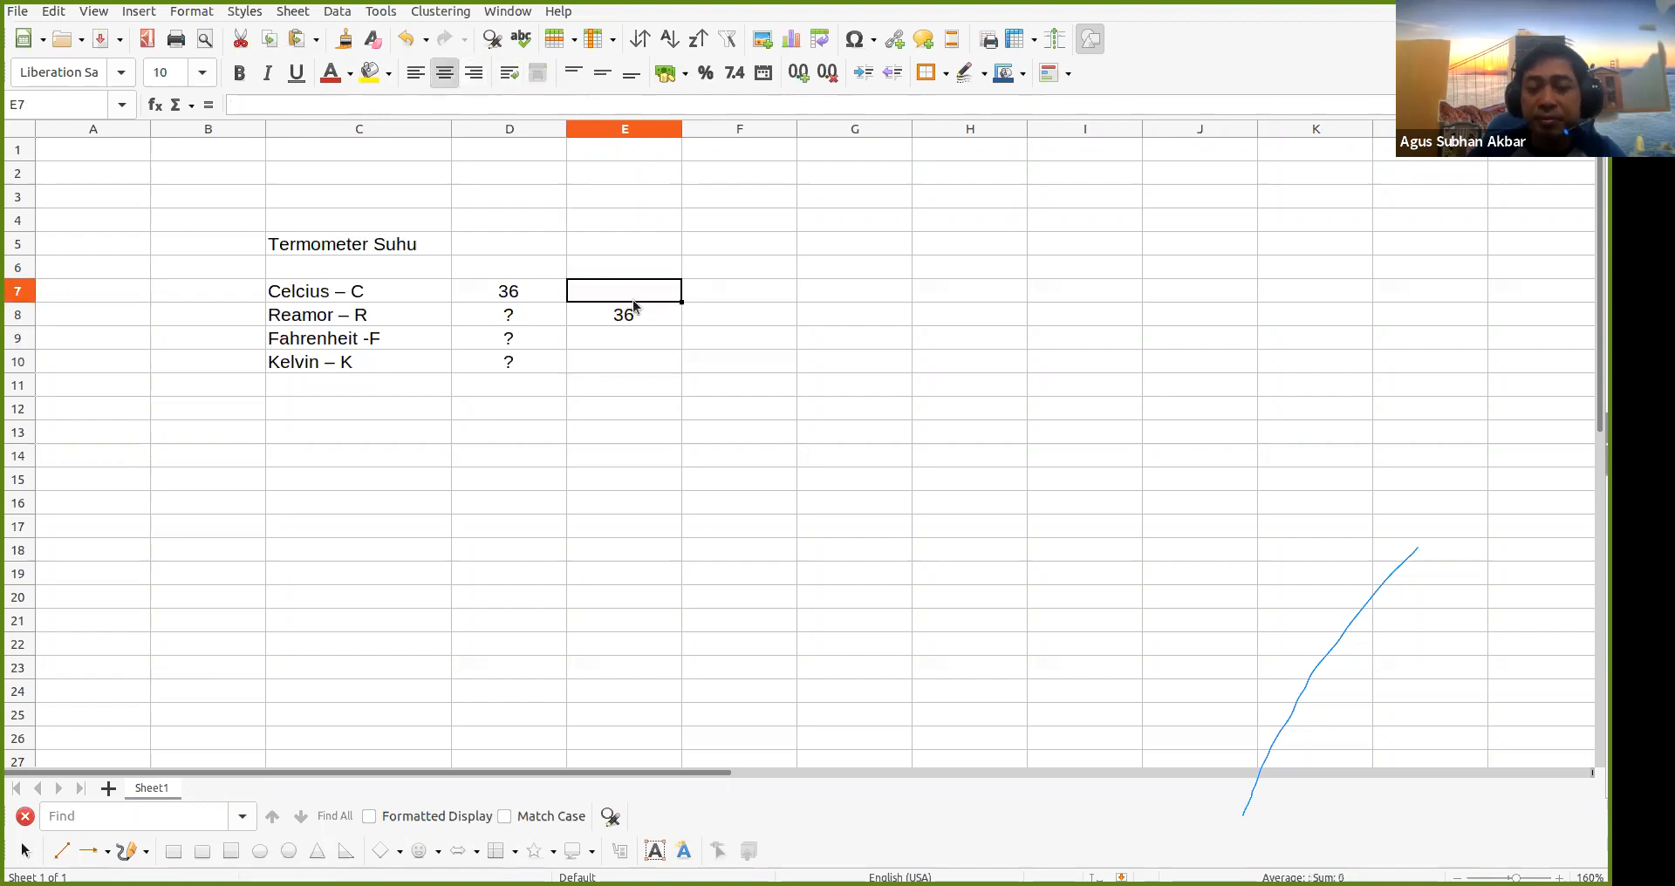
key("Return")
key("Return")
type("?")
key("Return")
type("?")
key("Up")
key("Up")
key("Right")
key("Right")
key("Right")
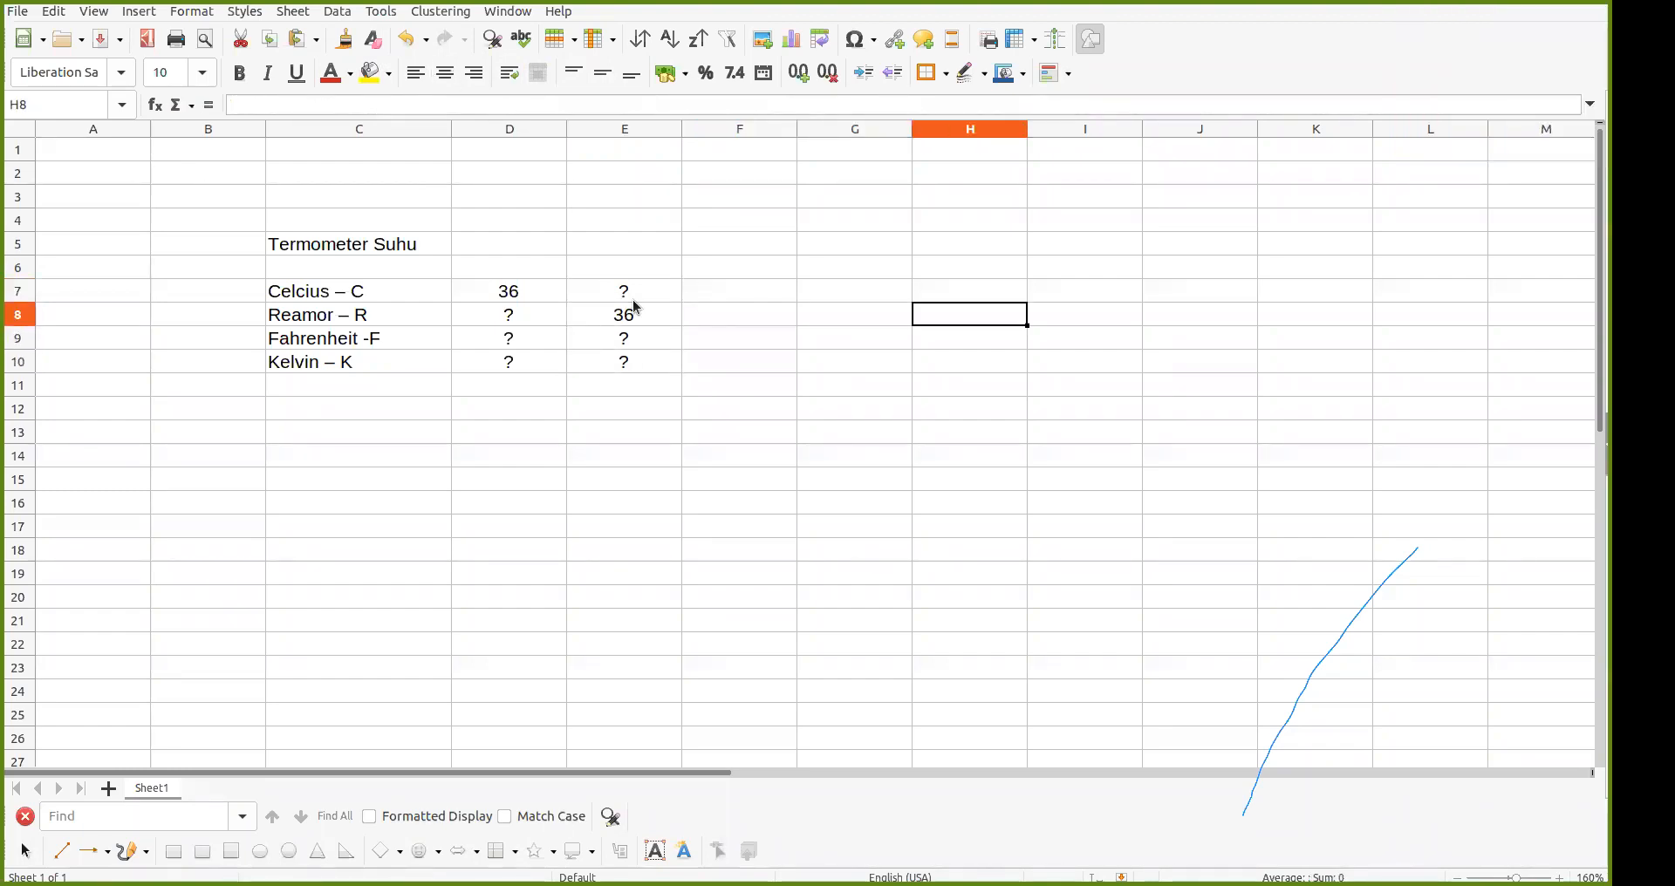
key("Up")
key("Left")
key("Left")
key("Left")
key("Left")
key("Down")
key("Down")
key("Down")
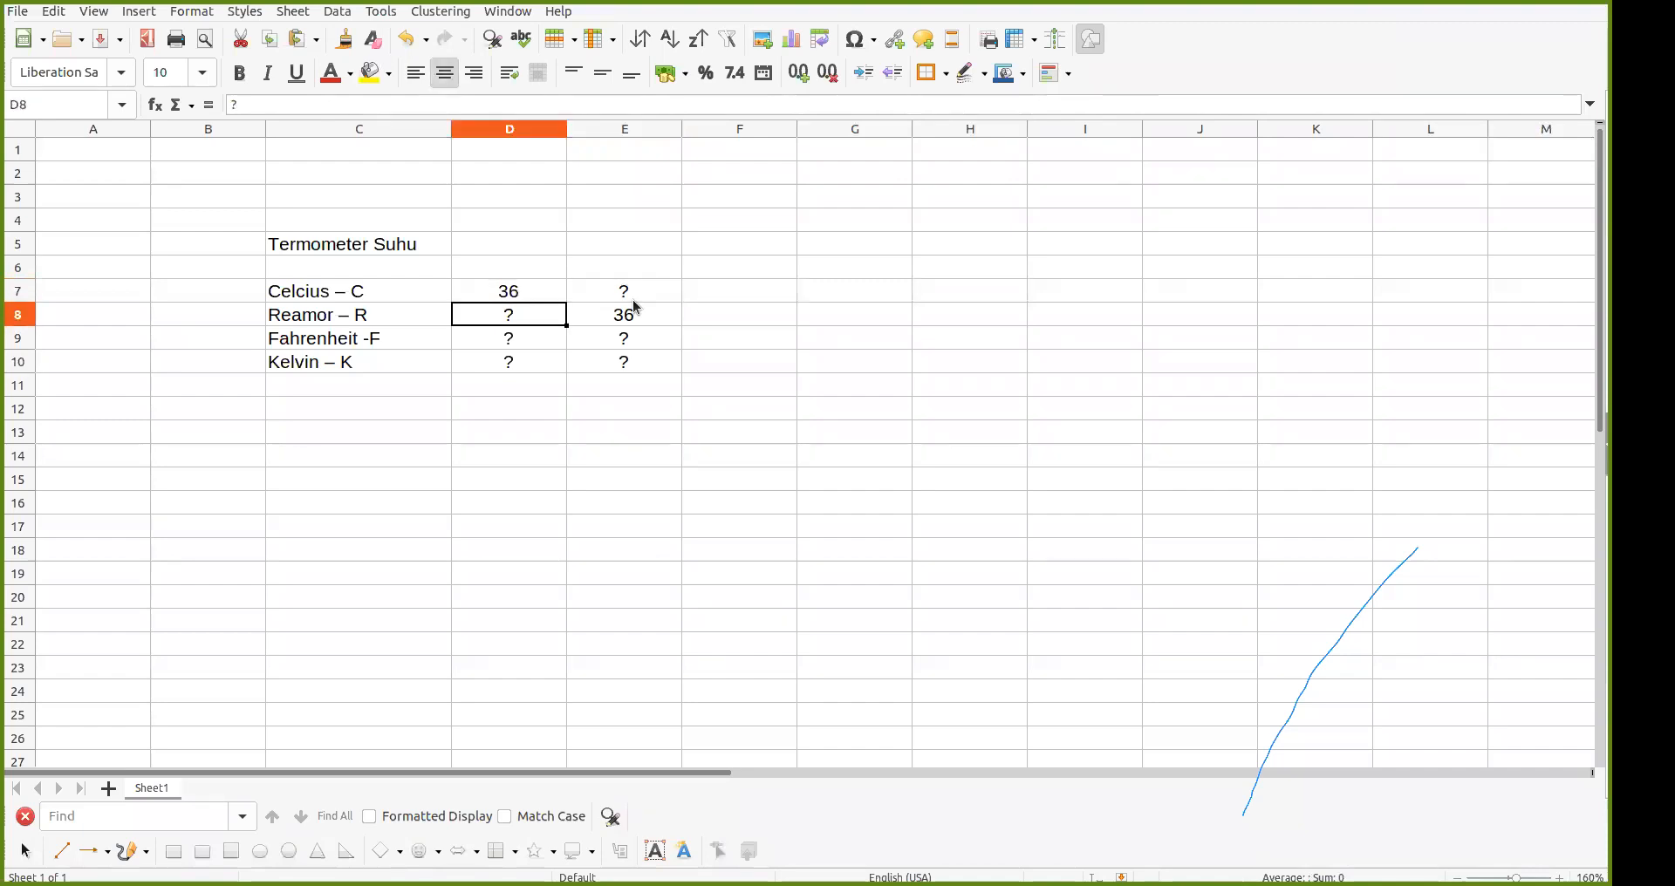
Step: Enter the column heading "Bb" in F6 and center it horizontally
key("Right")
key("Right")
key("Up")
key("Up")
key("Up")
key("Up")
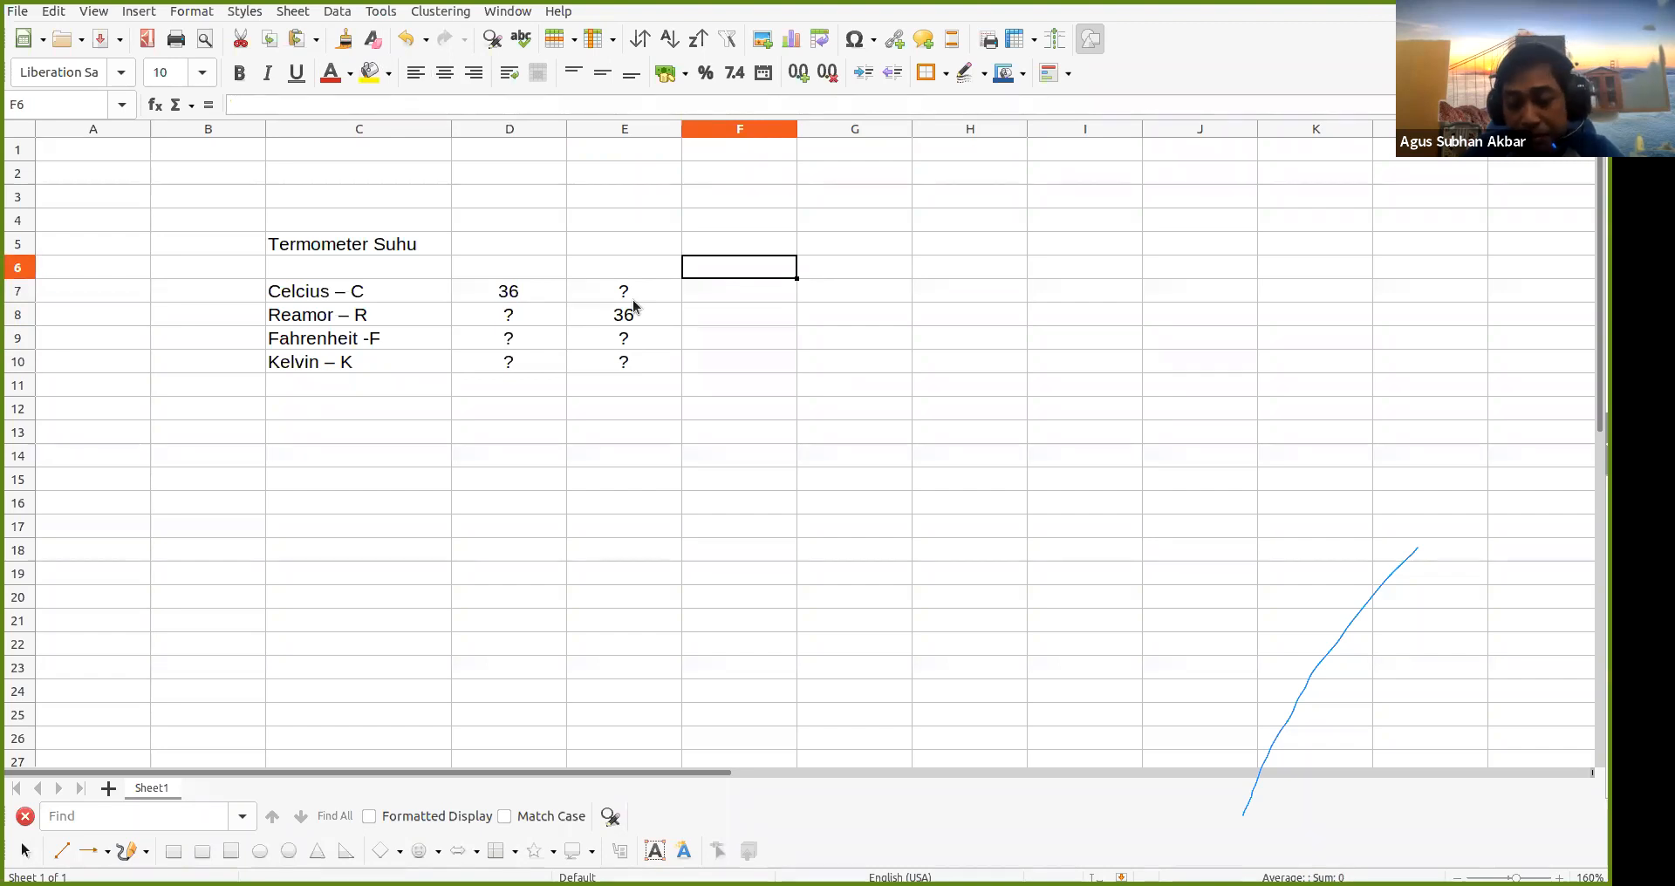
type("B")
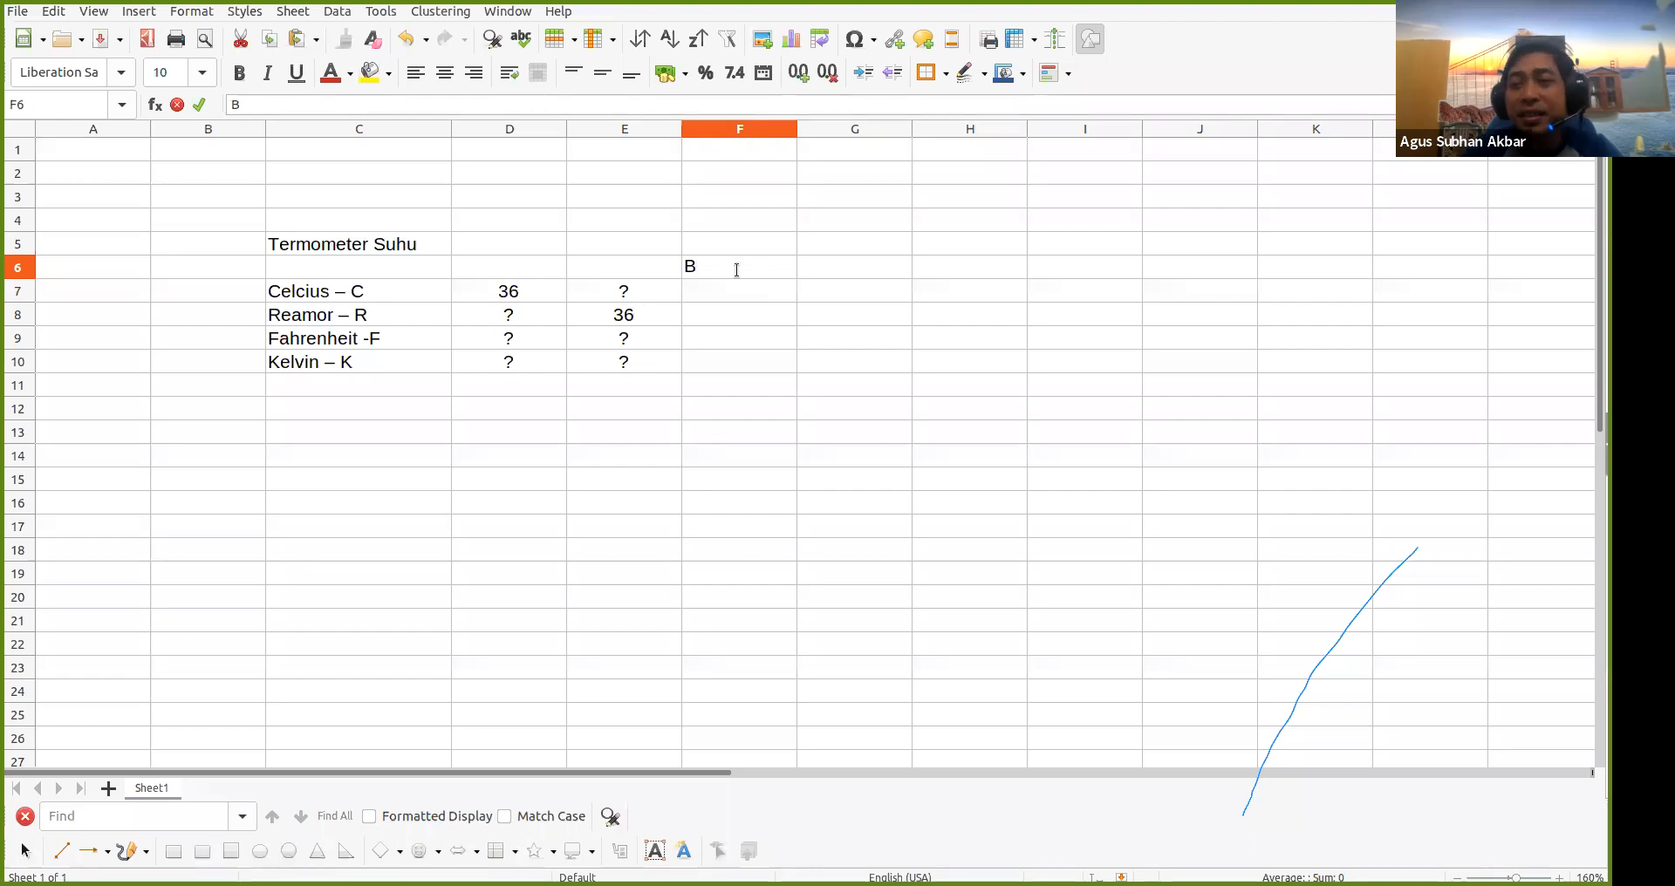
type("b")
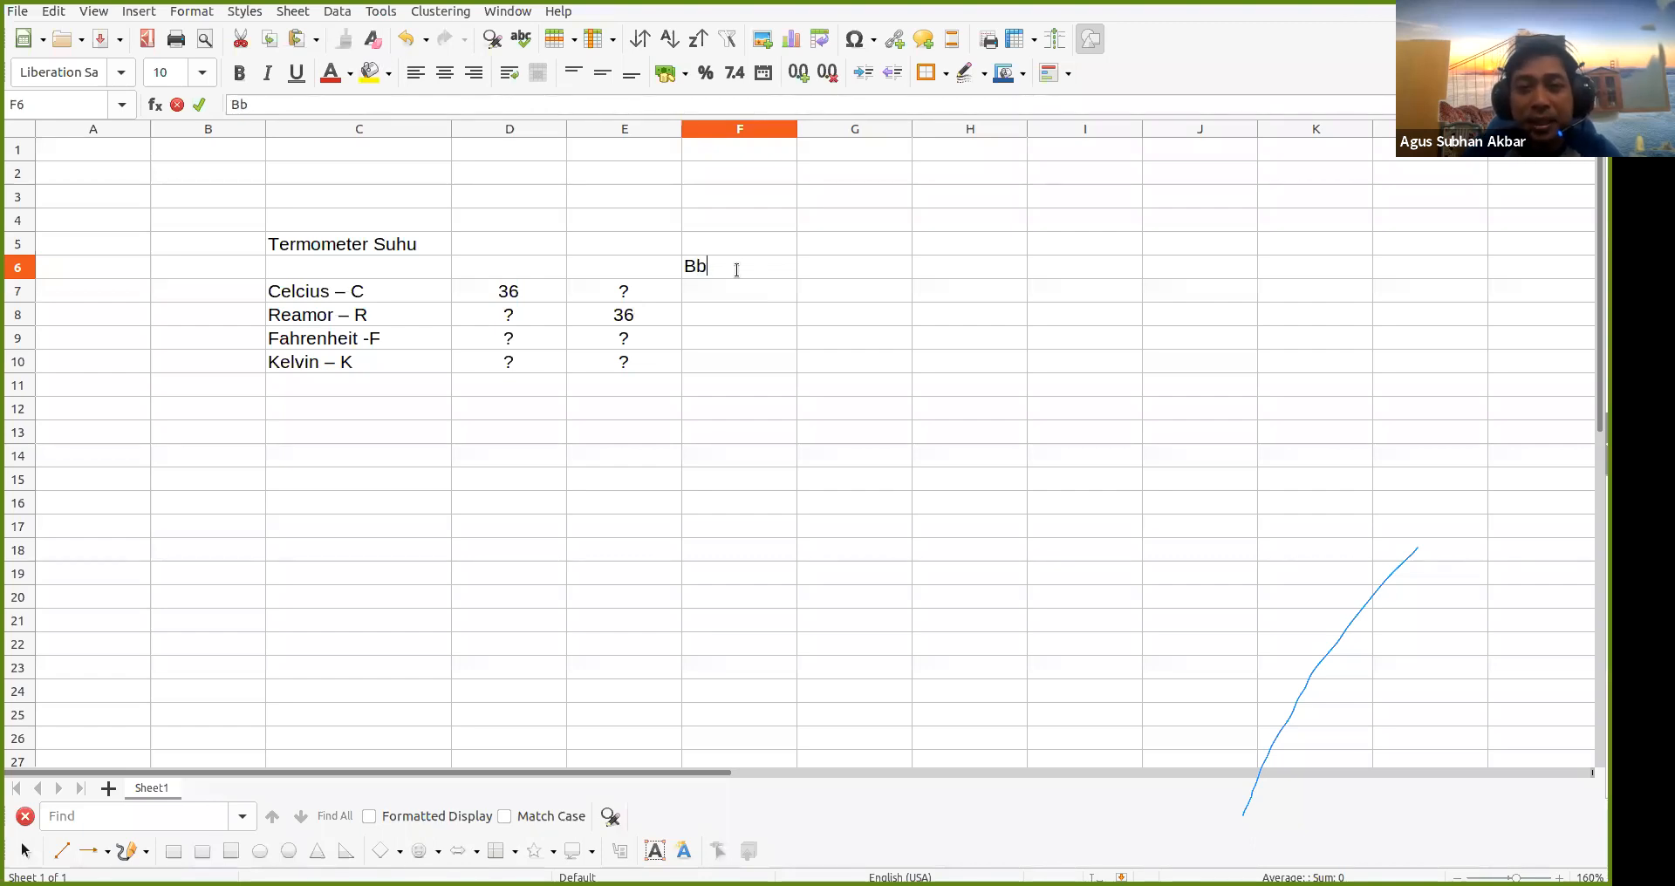
key("Return")
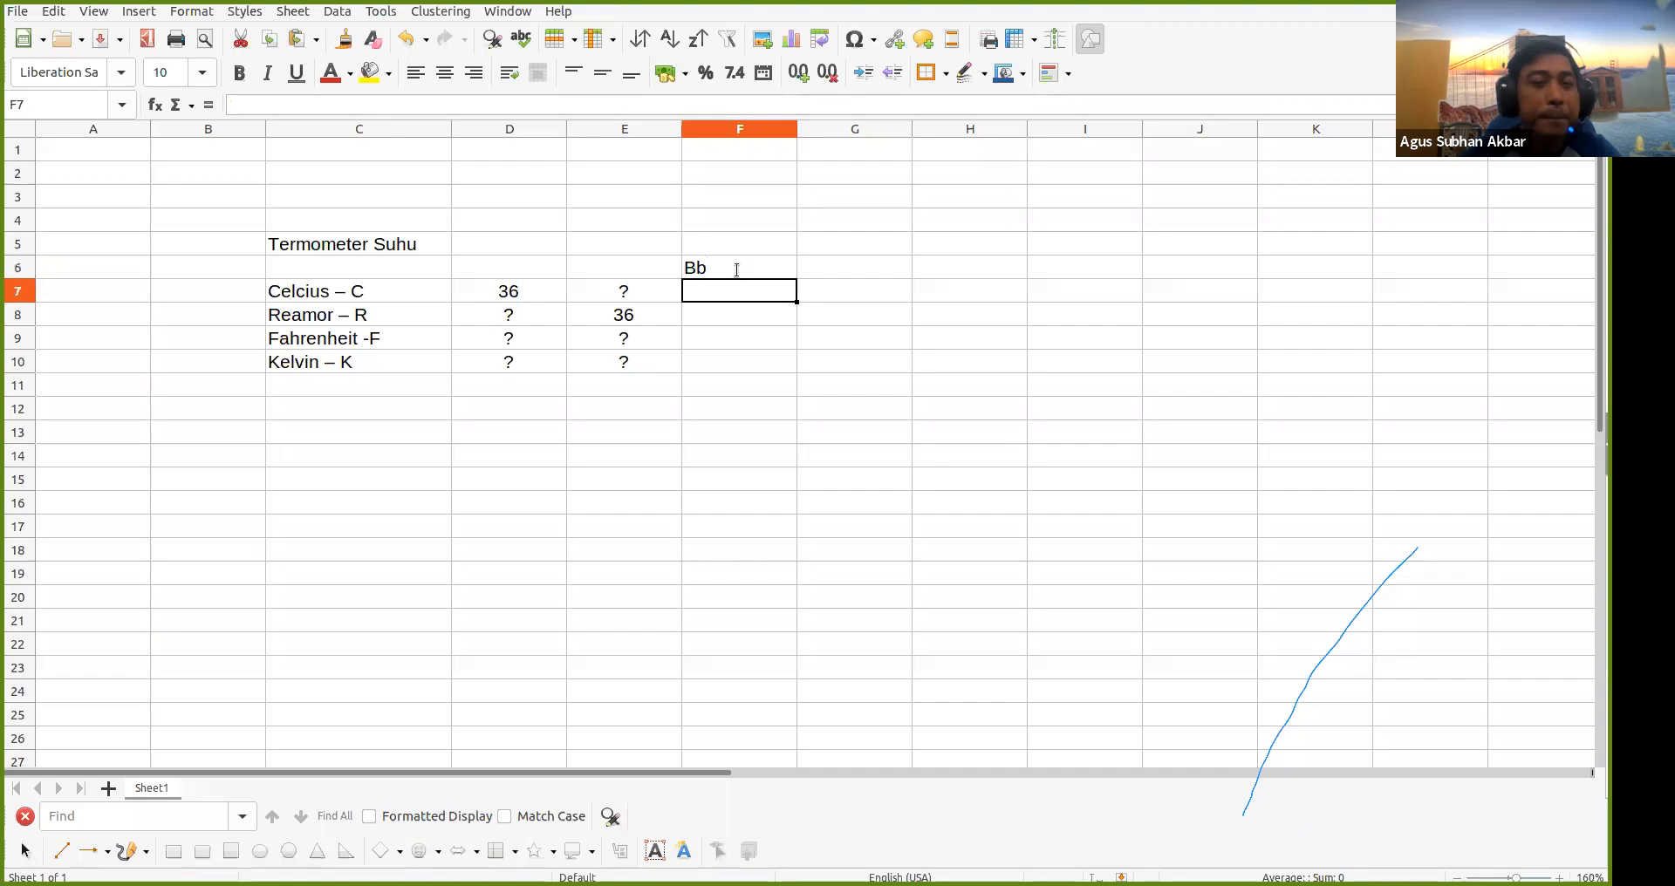
left_click(737, 270)
left_click(445, 72)
Step: Enter 0 as the Celcius value under the "Bb" heading in F7
left_click(750, 290)
type("0")
key("Return")
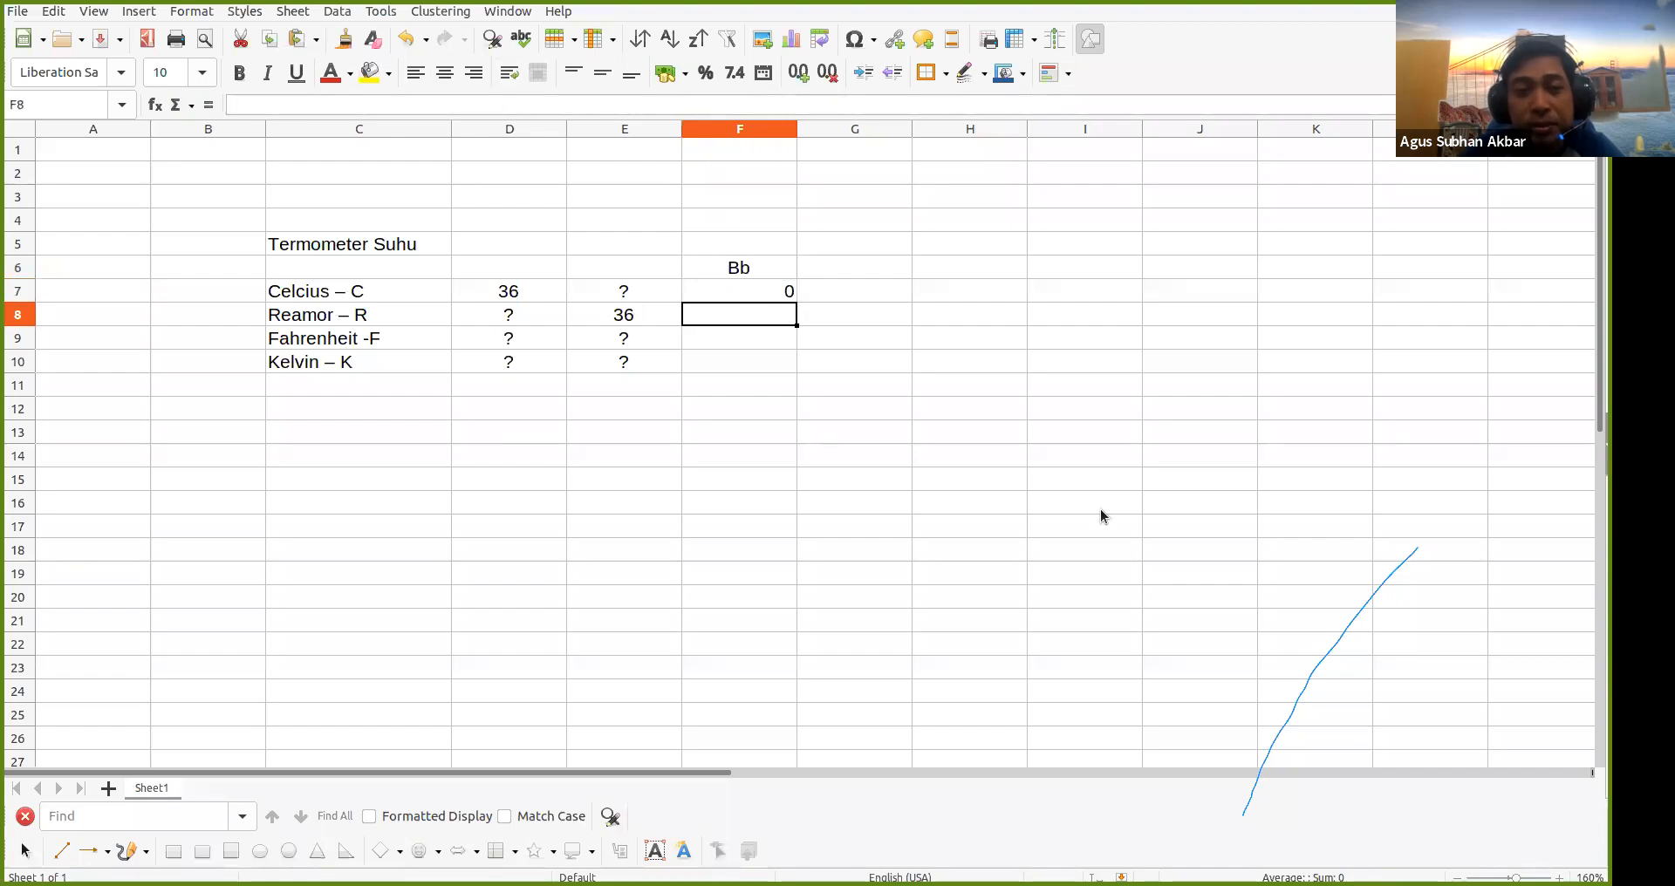
Step: Enter 0, 32 and 273 as the Reamor, Fahrenheit and Kelvin values in F8:F10 under "Bb"
type("0")
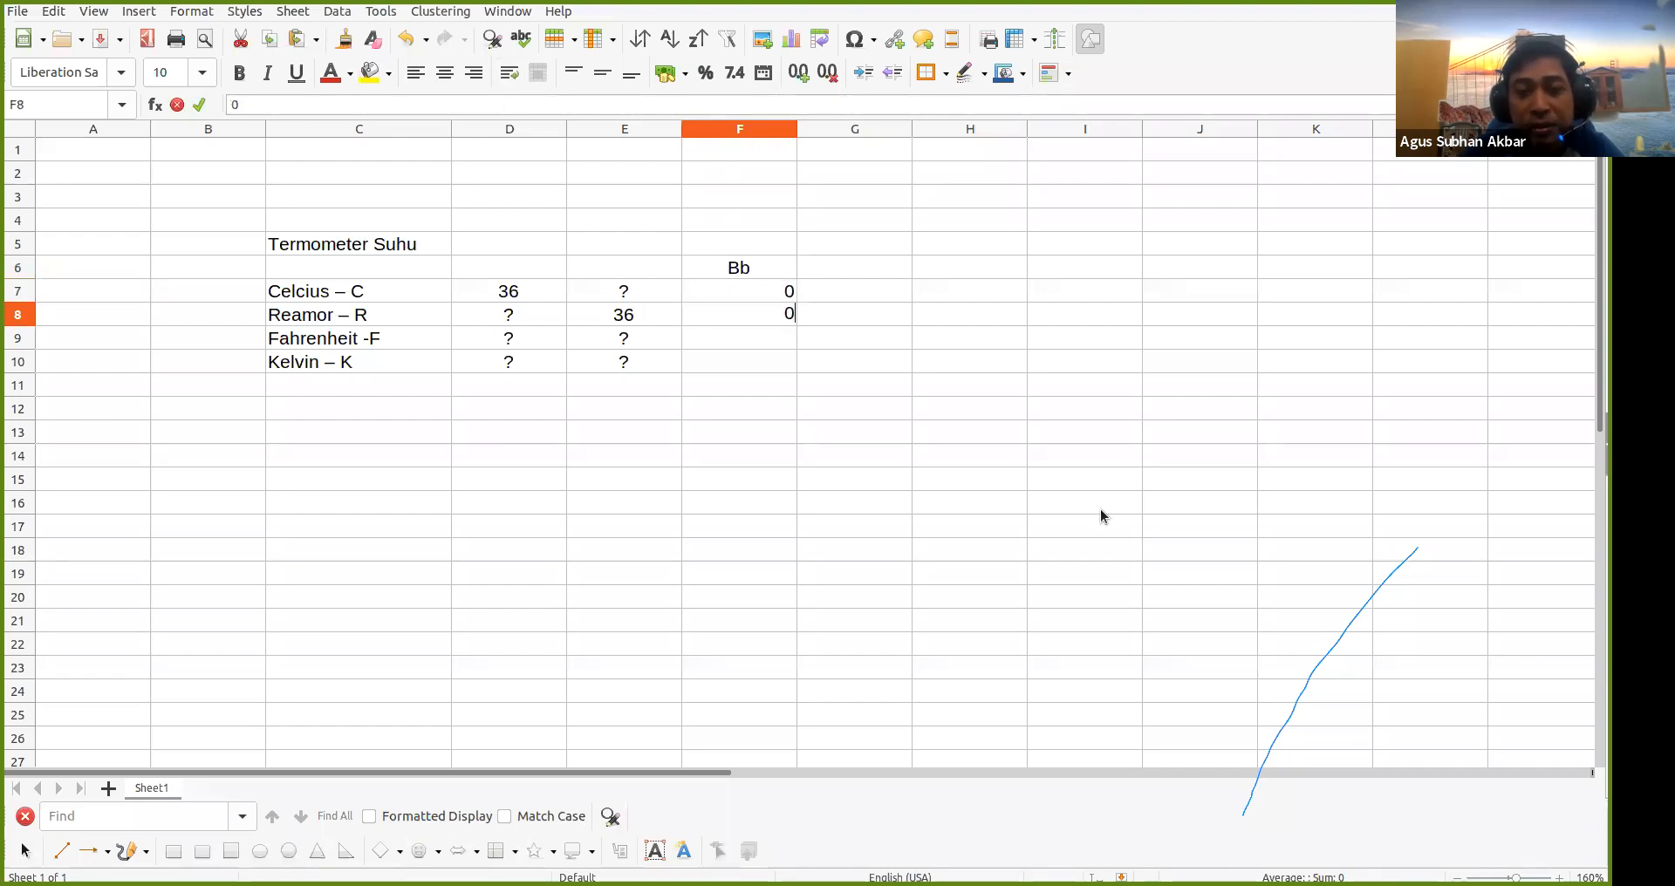
key("Return")
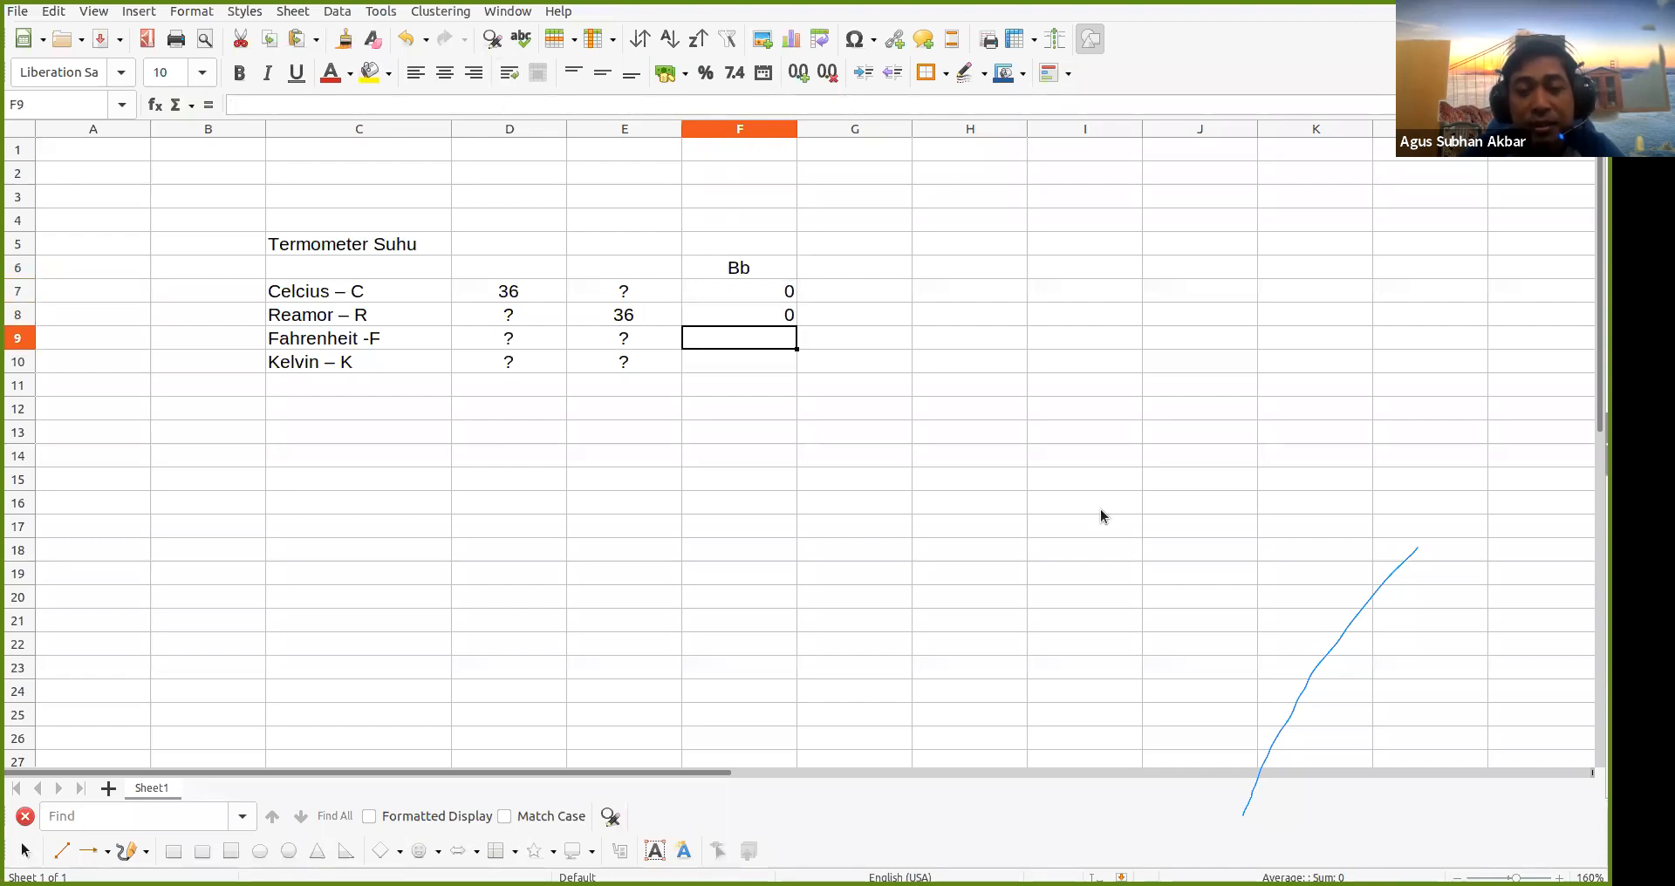
type("32")
key("Return")
type("273")
left_click(1088, 522)
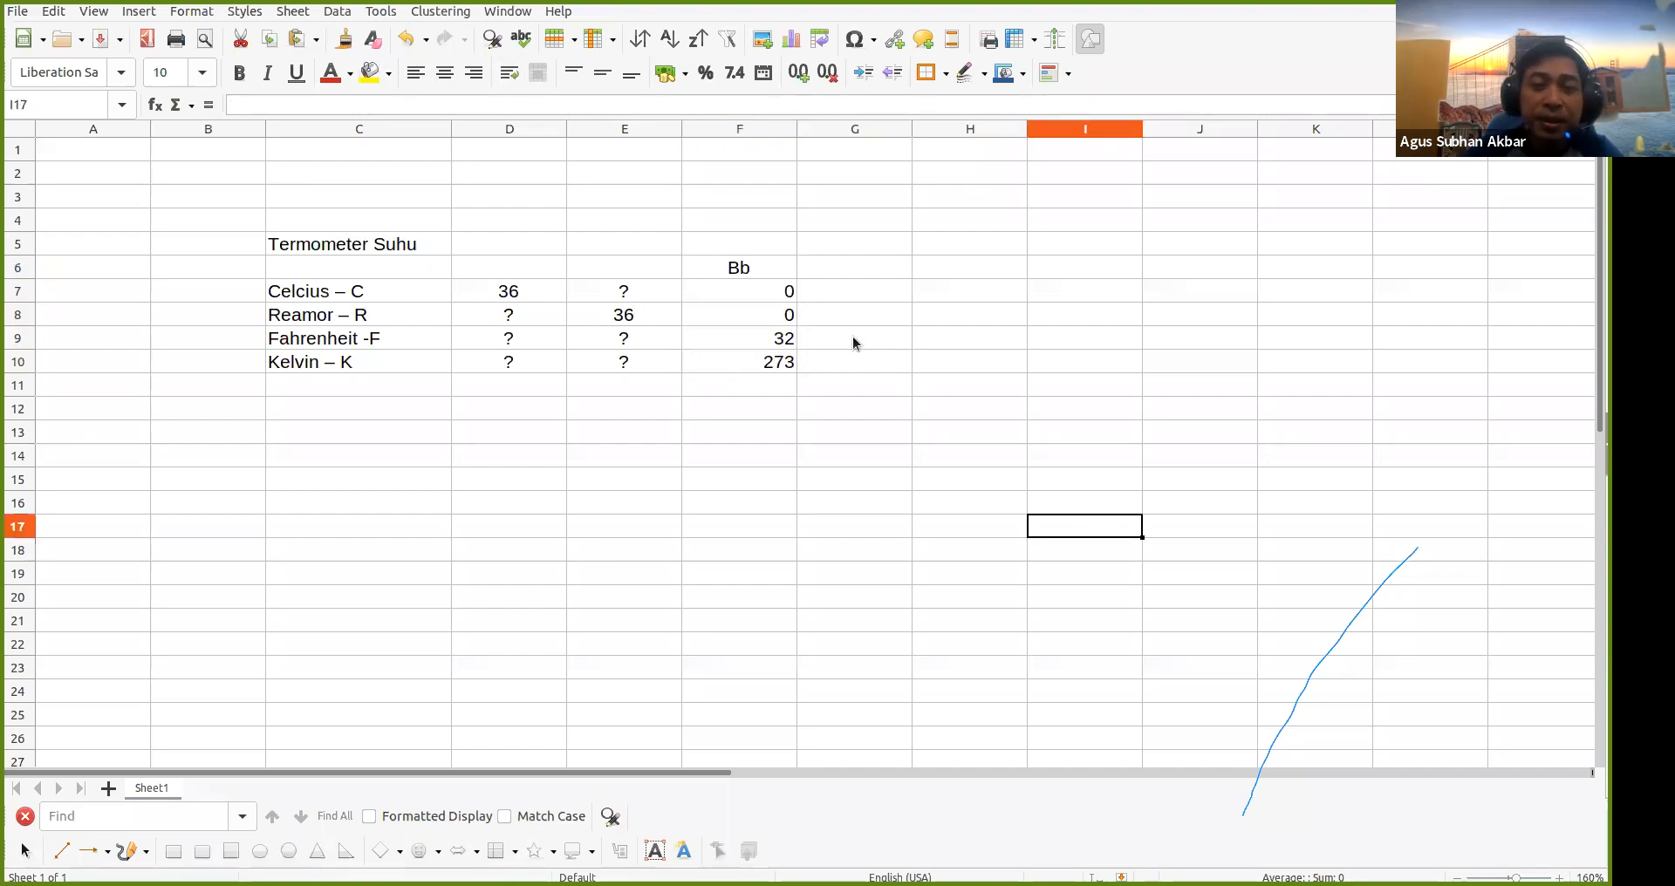
Step: Center the "Bb" values in F7:F10 horizontally
left_click_drag(745, 290, 751, 316)
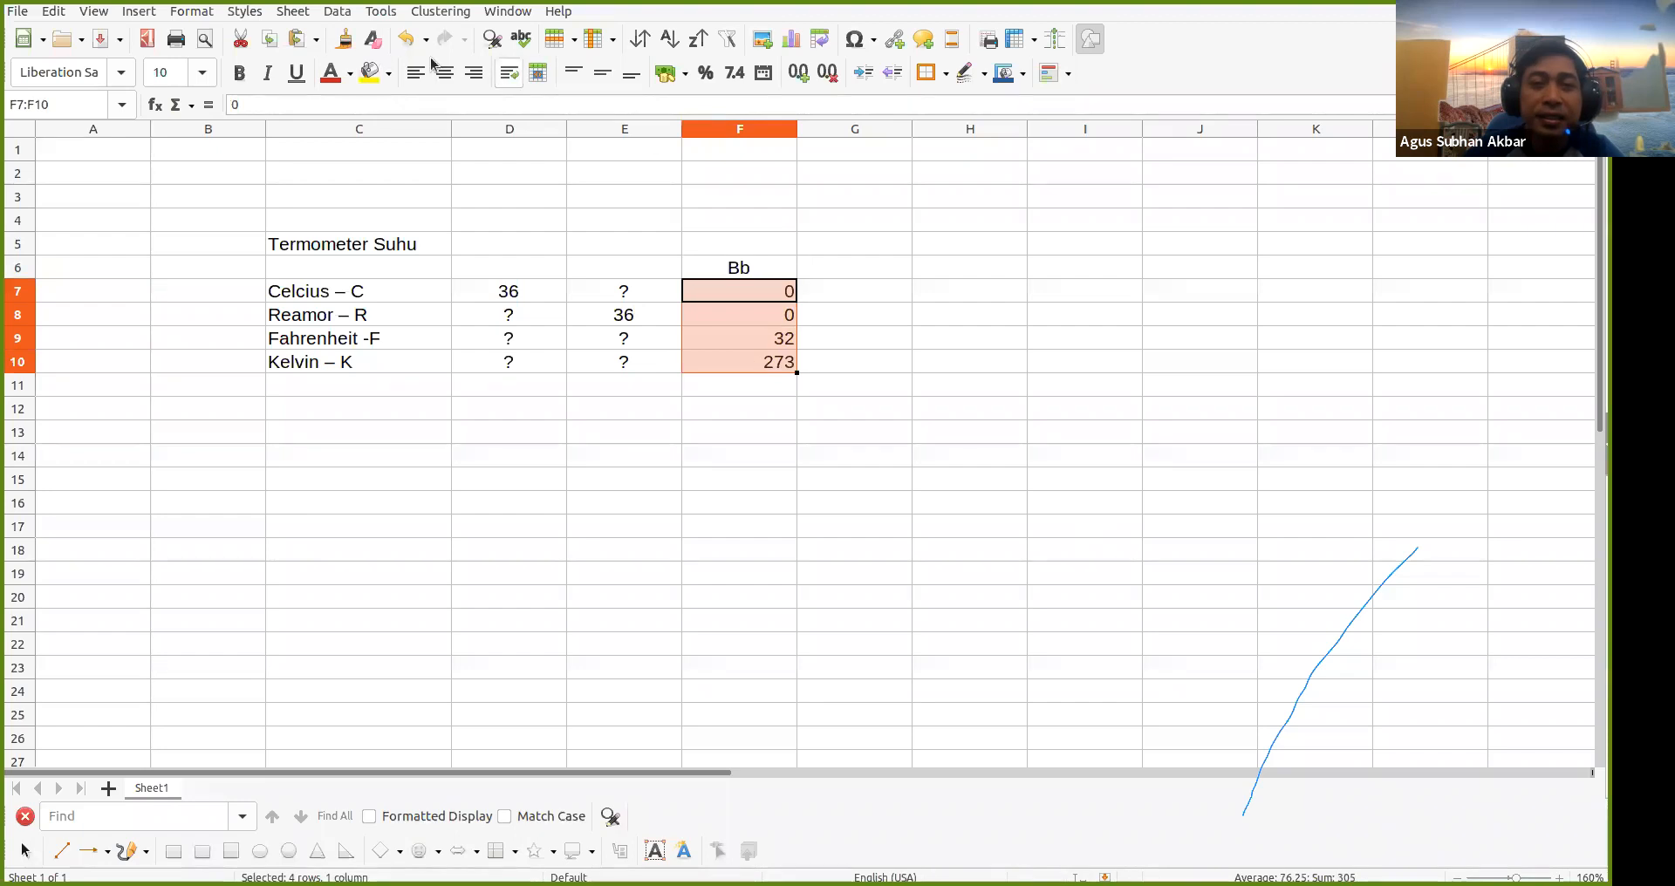
left_click(445, 72)
left_click(777, 367)
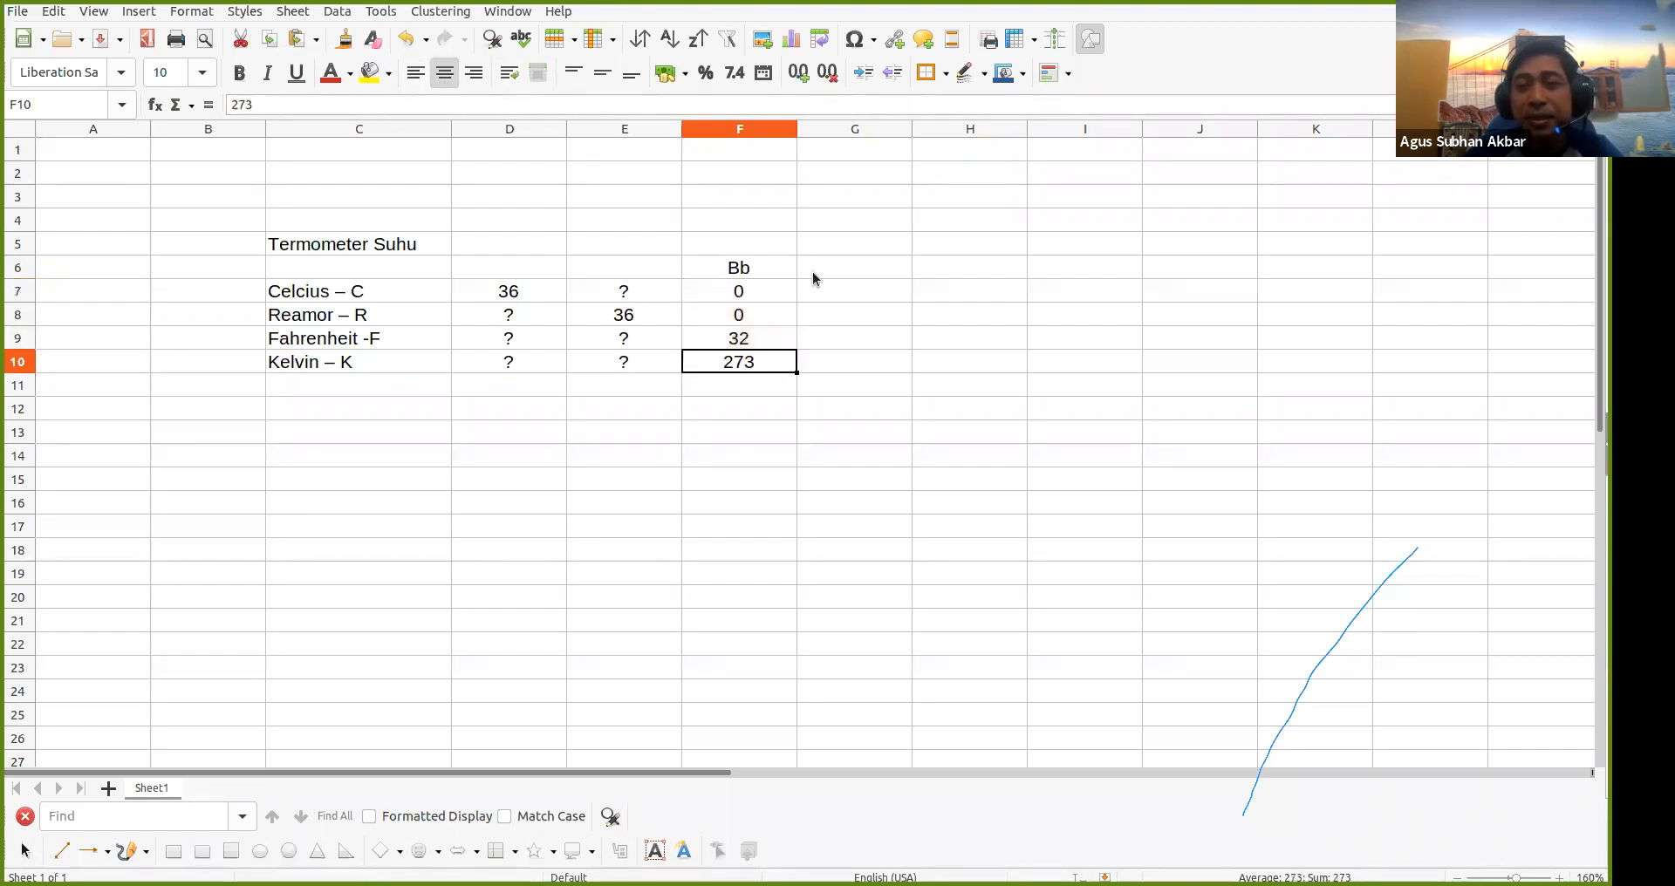
Step: Enter the column heading "Ba" in G6
left_click(813, 270)
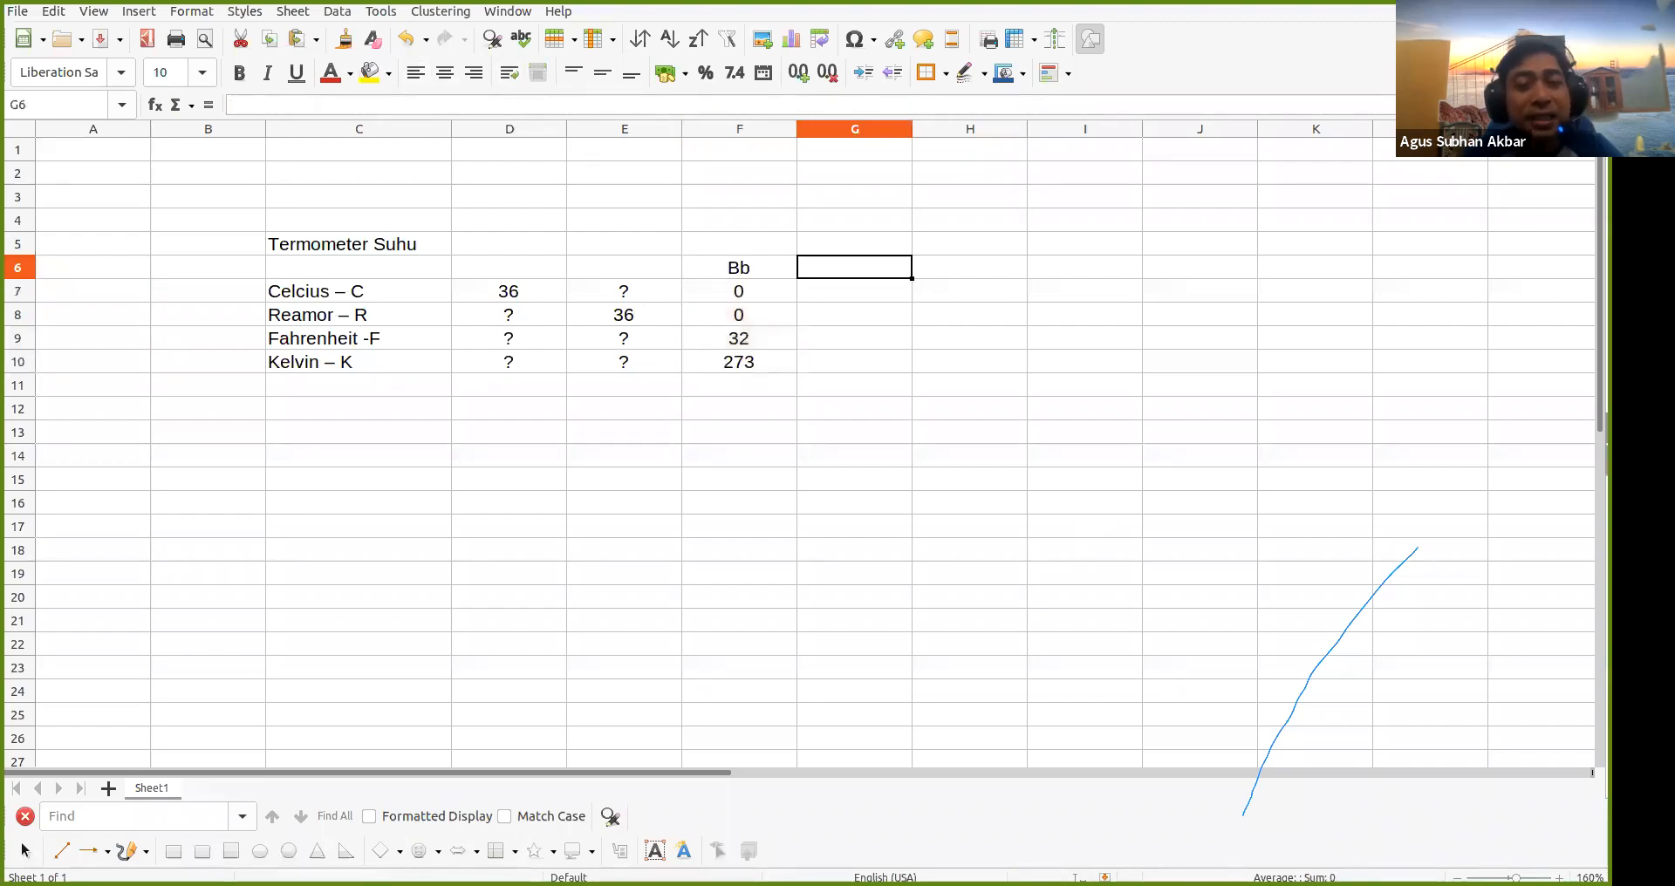
type("Ba")
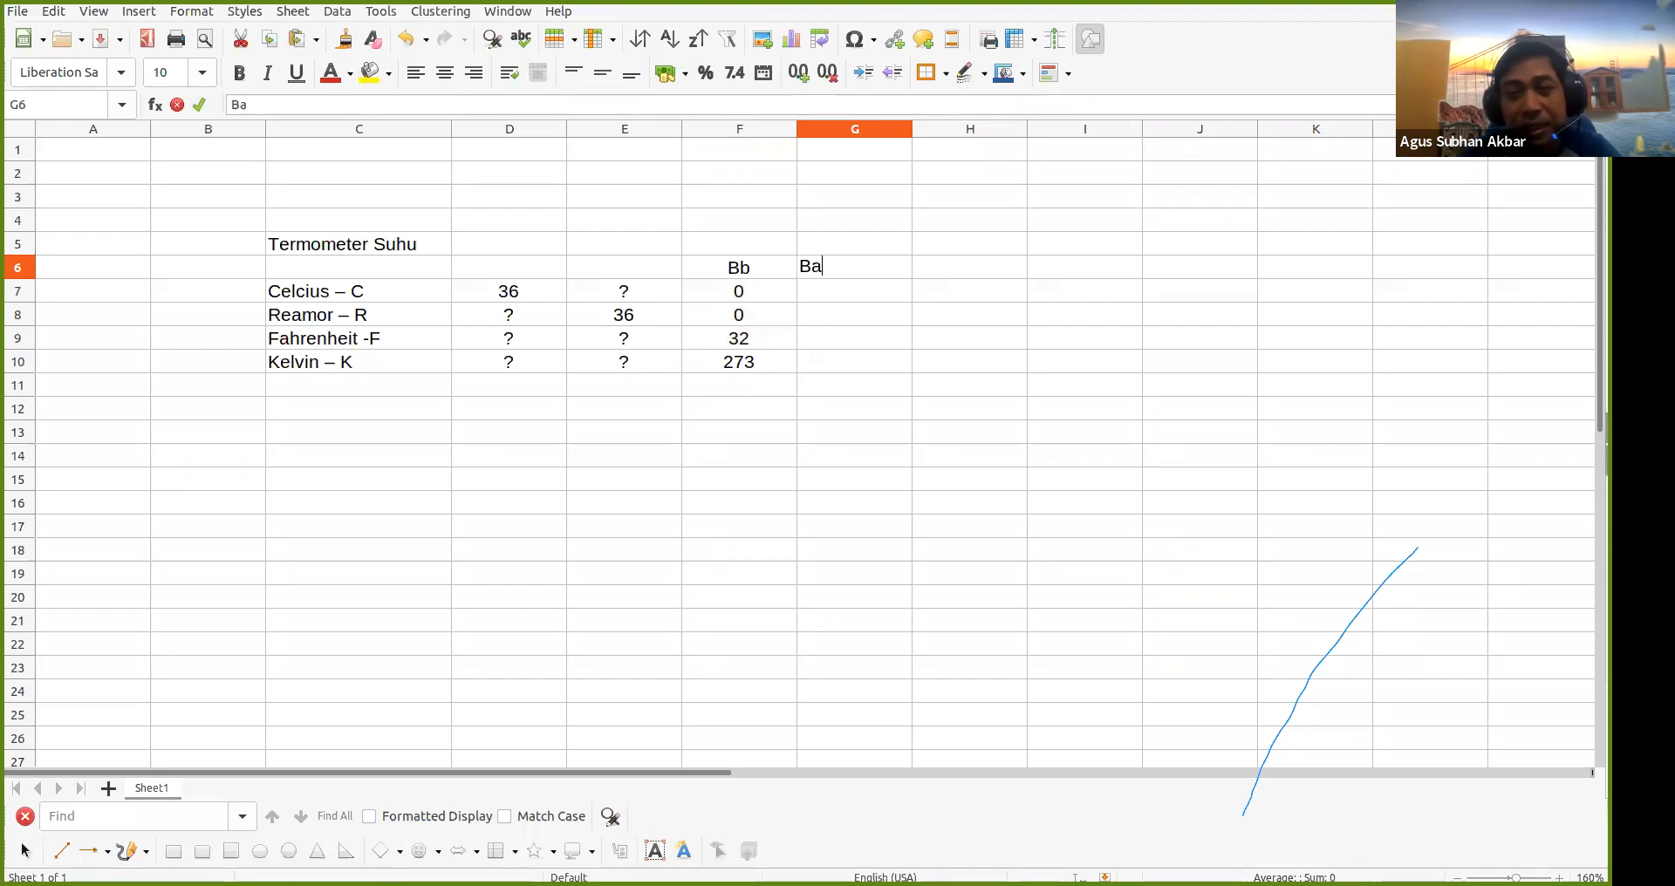
key("Return")
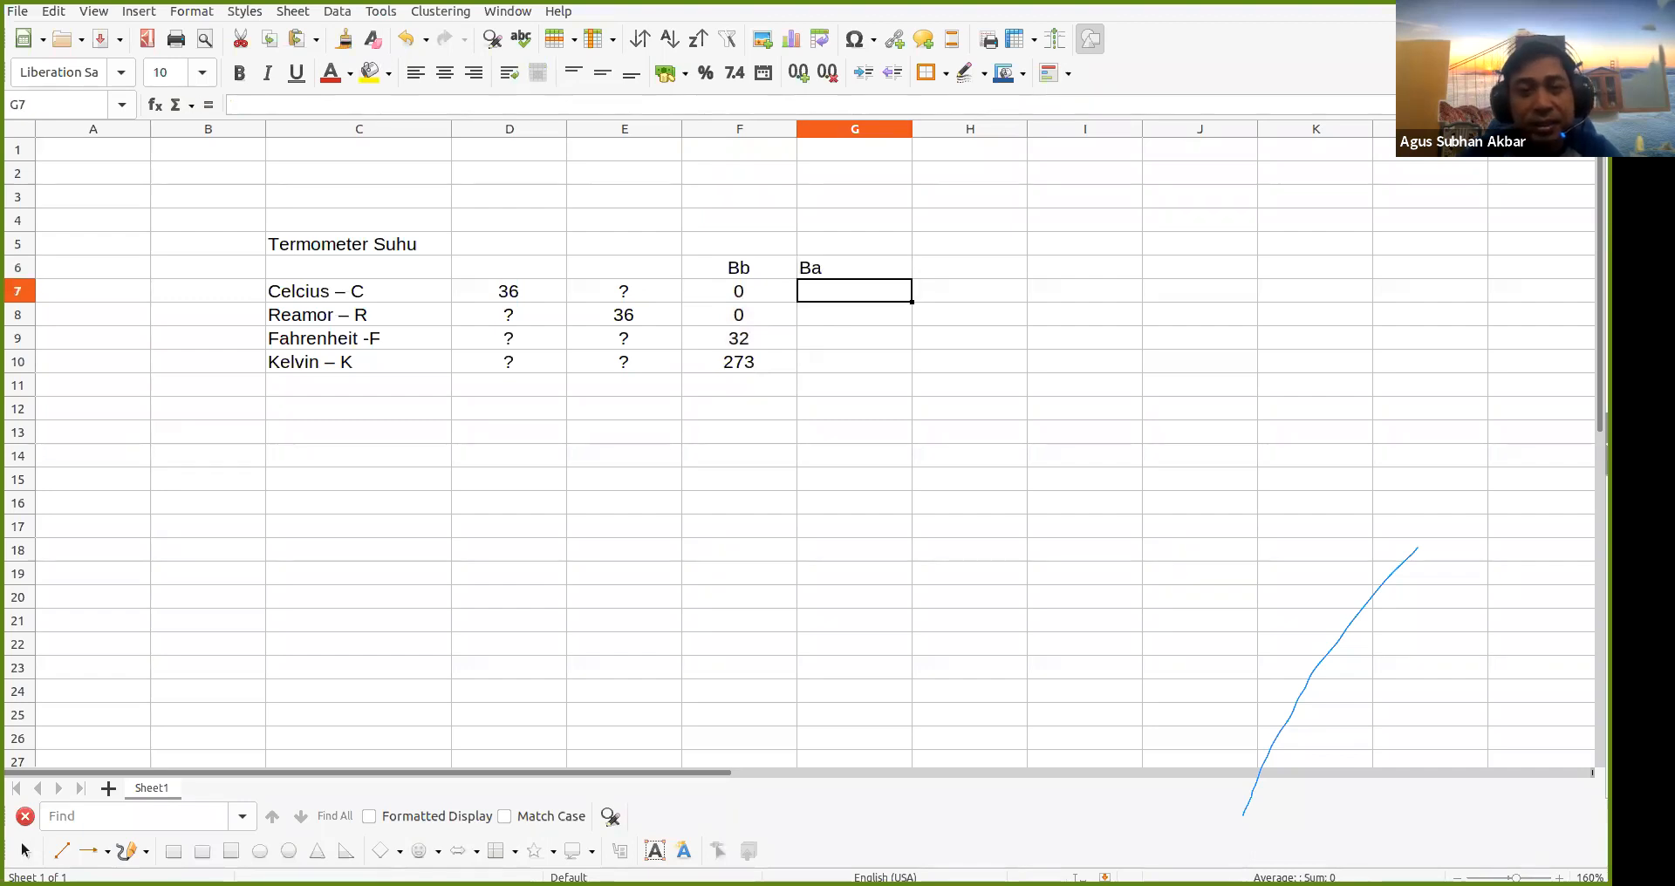
Step: Enter 100, 80, 212 and 373 in G7:G10 as the "Ba" values for Celcius, Reamor, Fahrenheit and Kelvin
type("100")
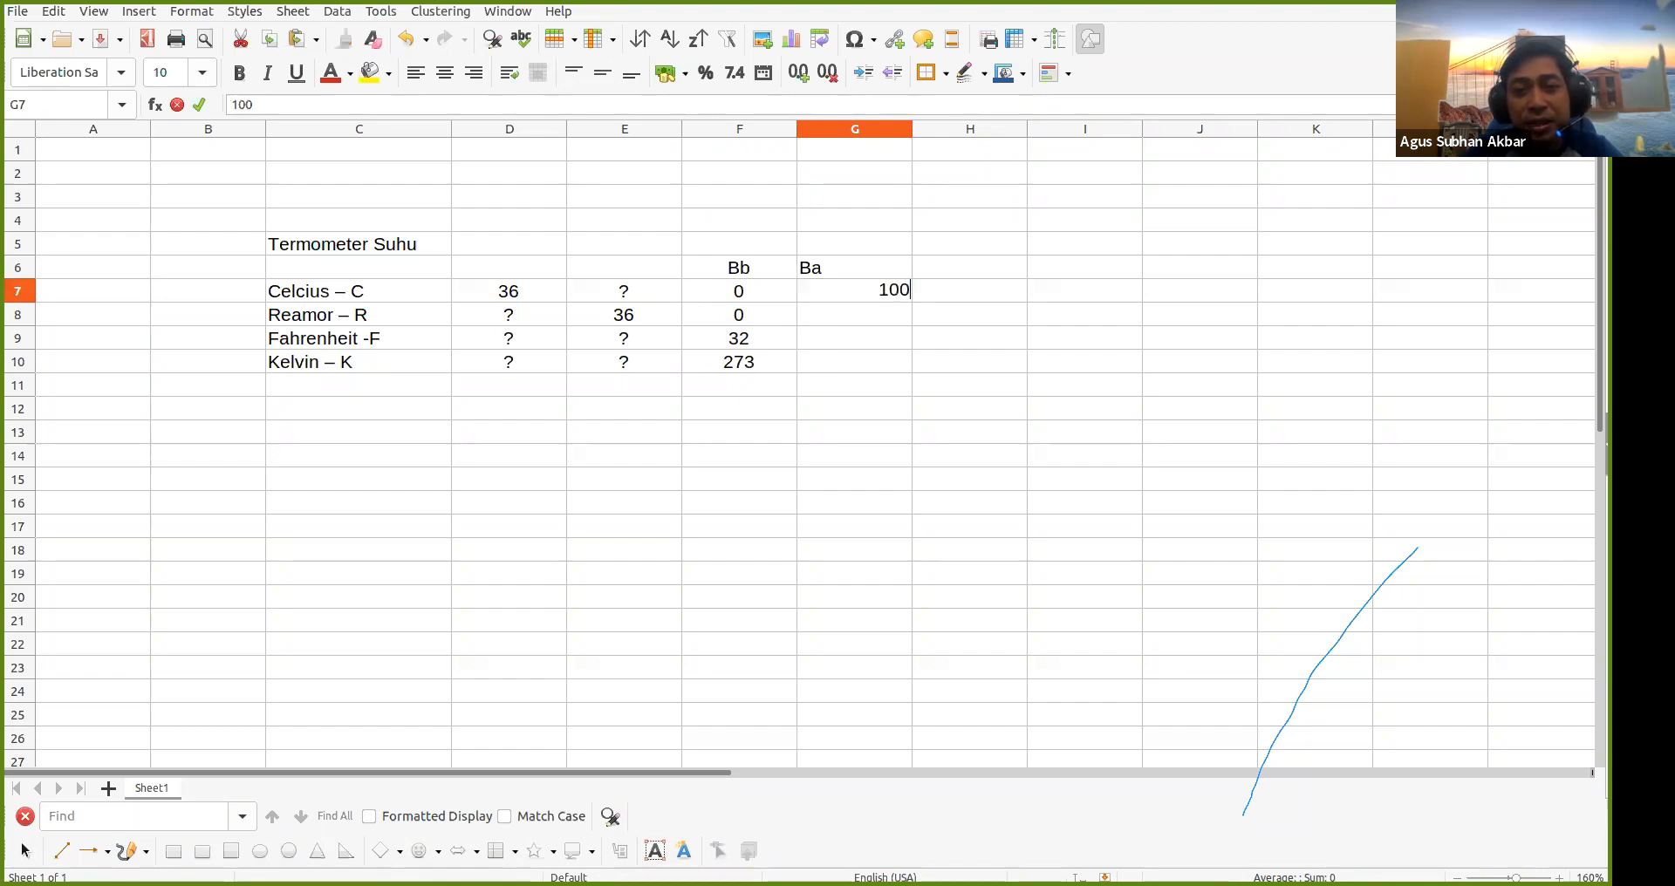
key("Return")
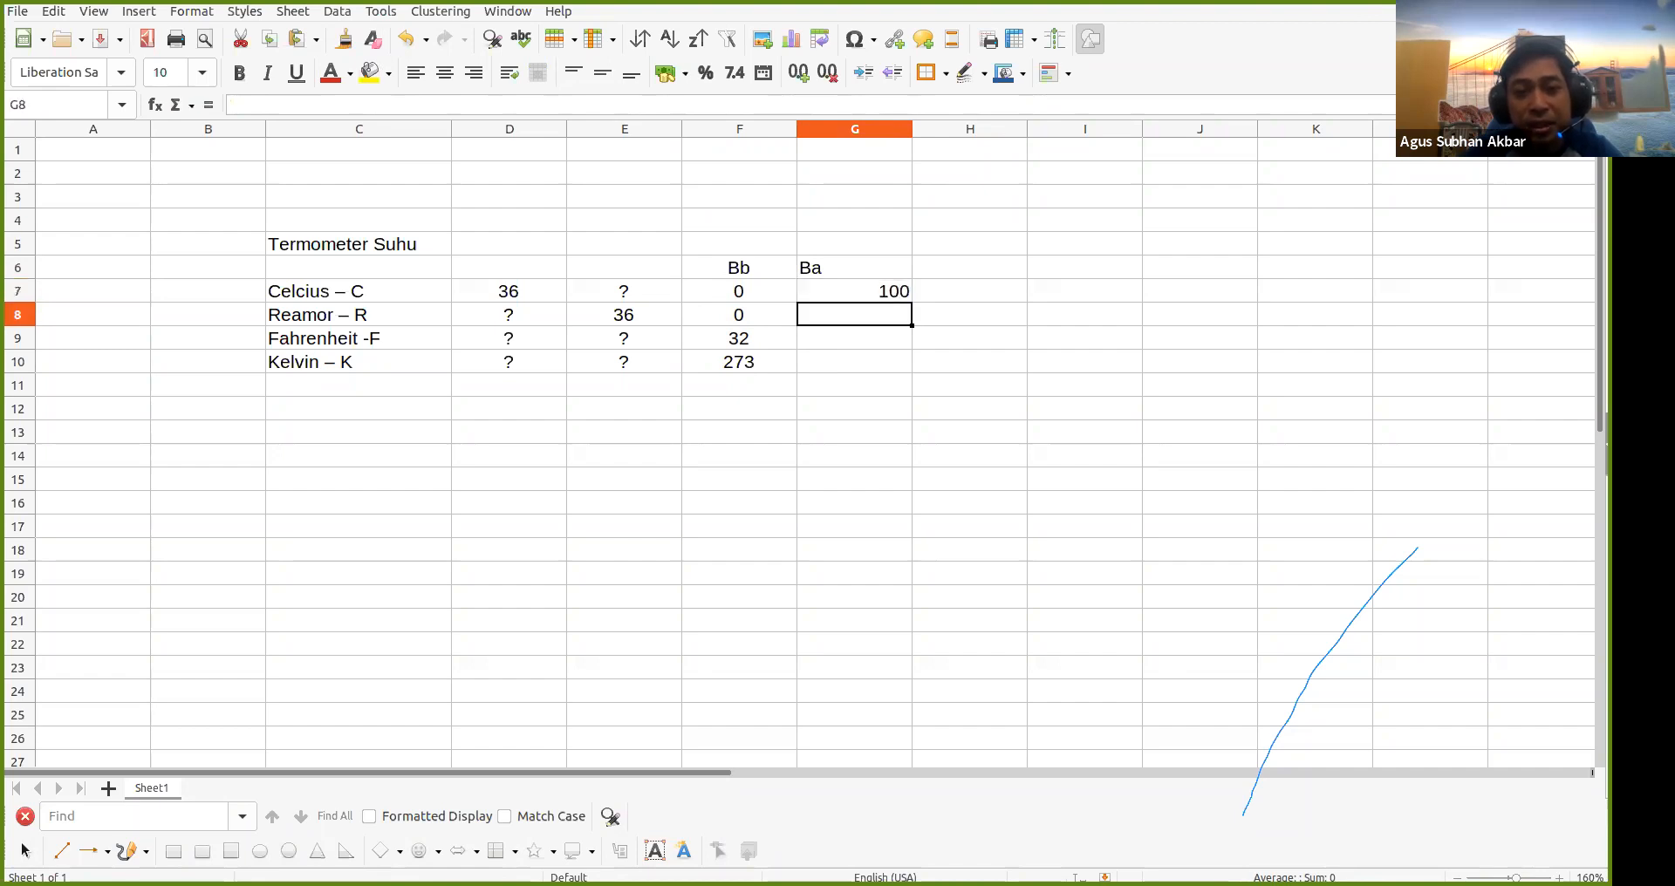
type("80")
key("Return")
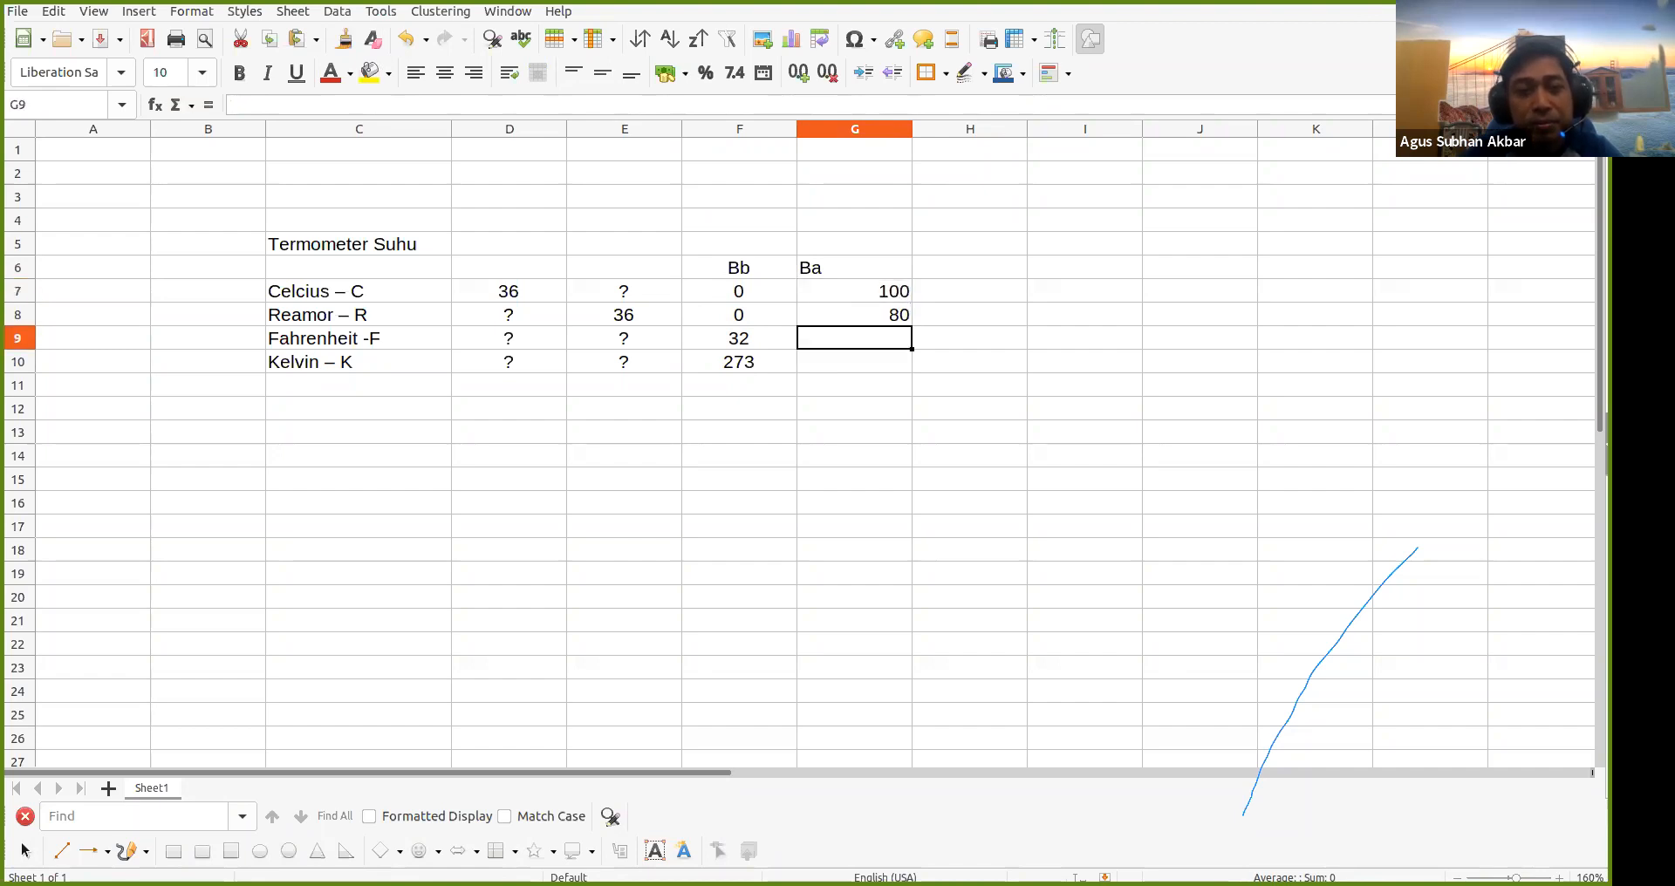
type("2")
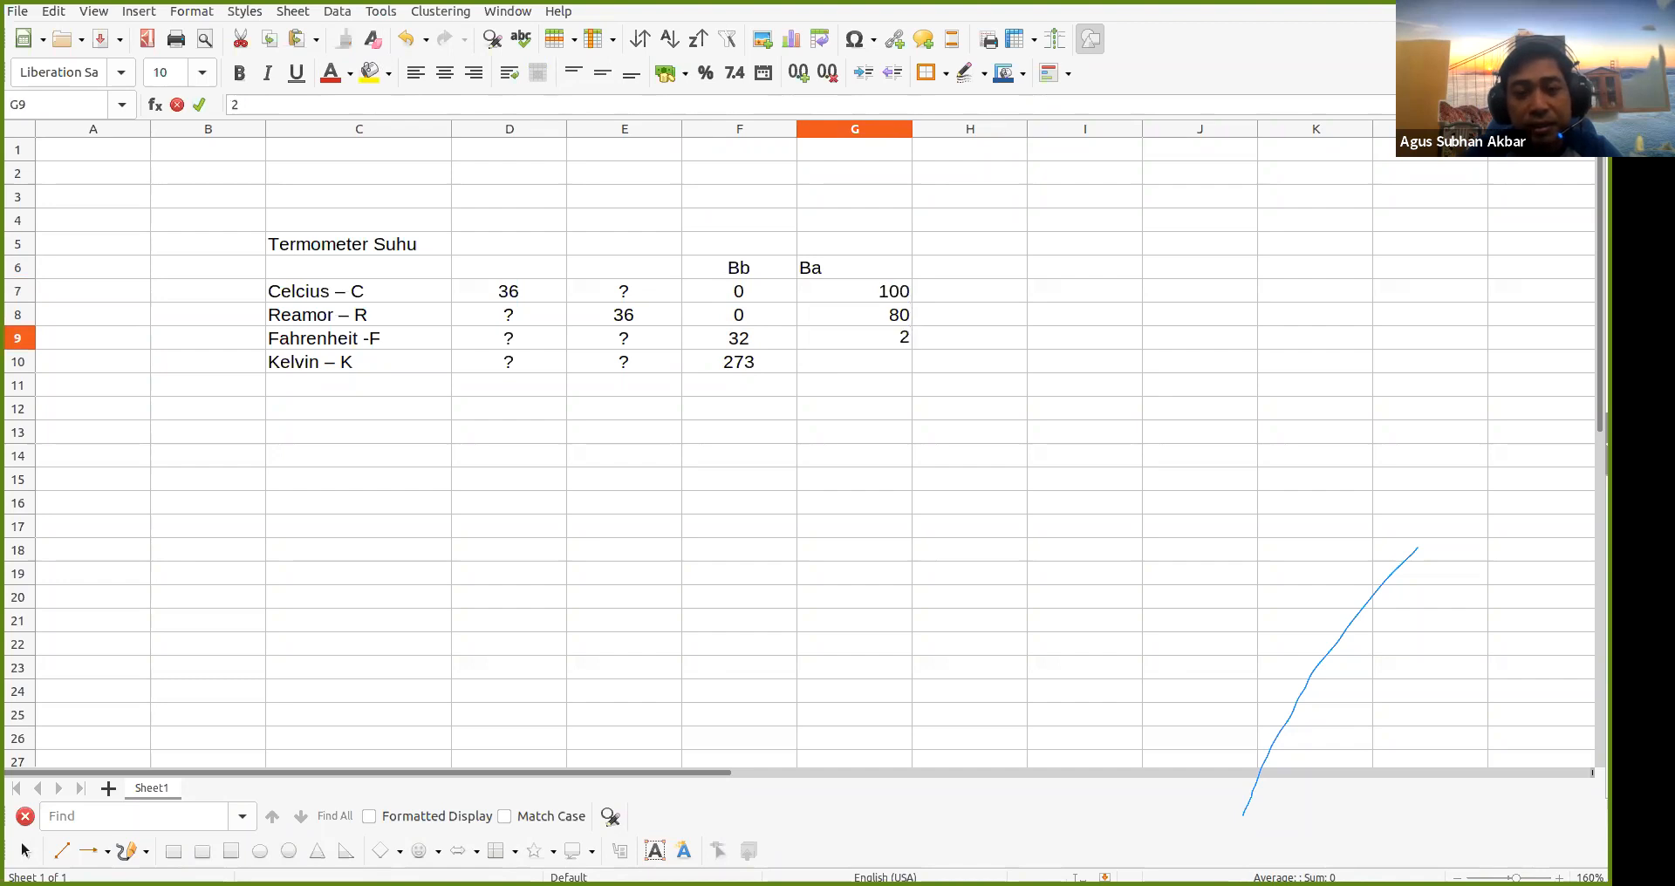
type("12")
key("Return")
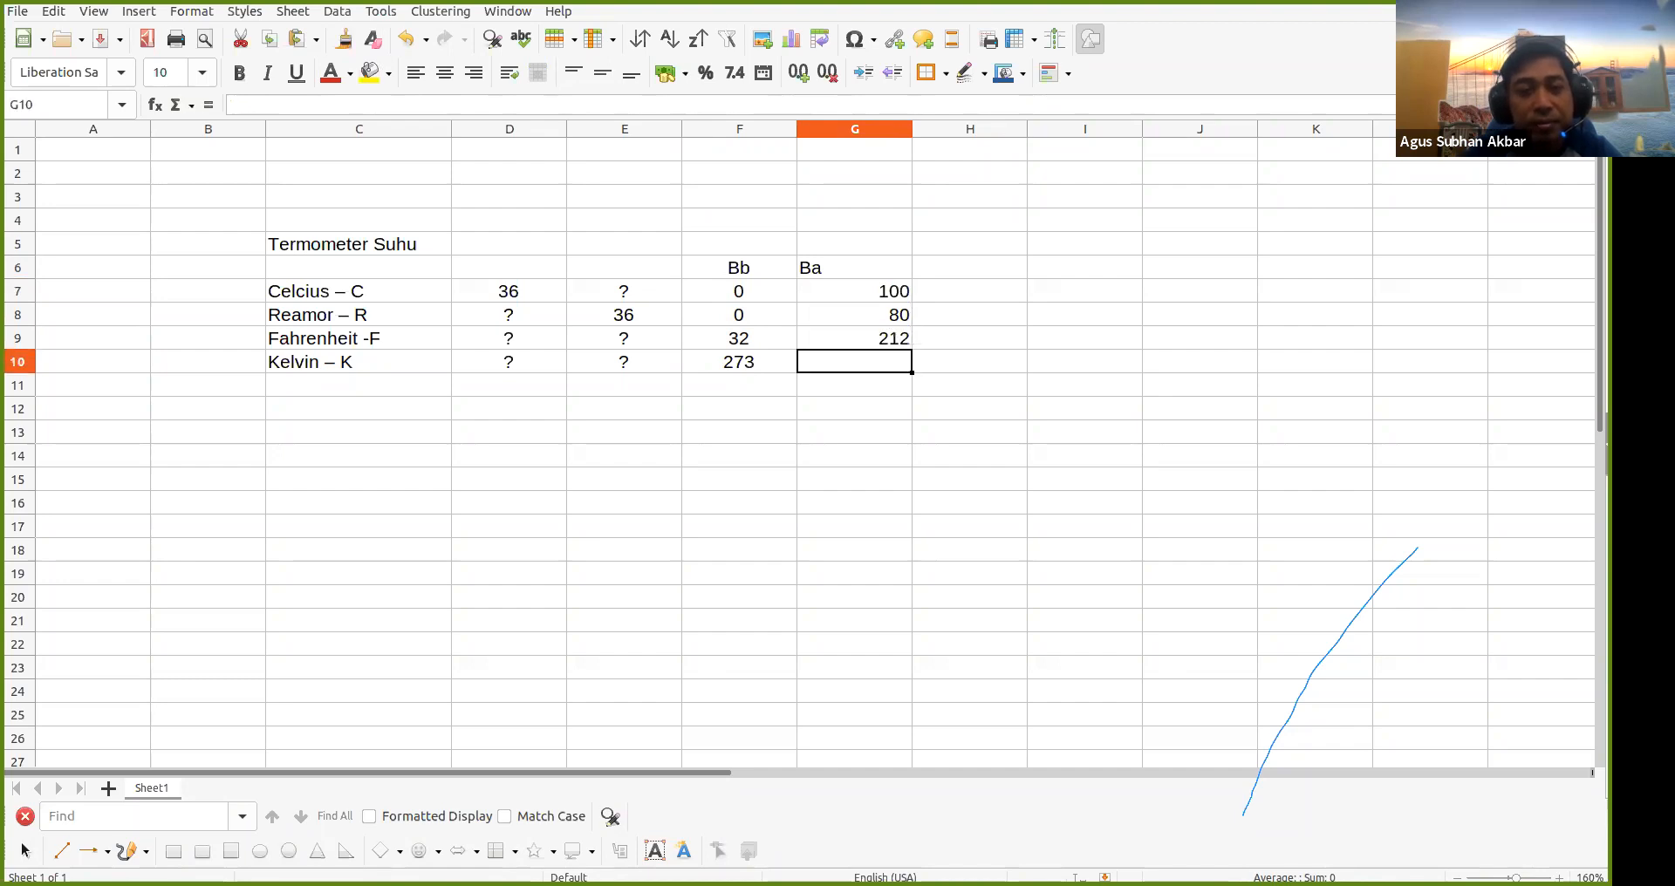
type("373")
key("Return")
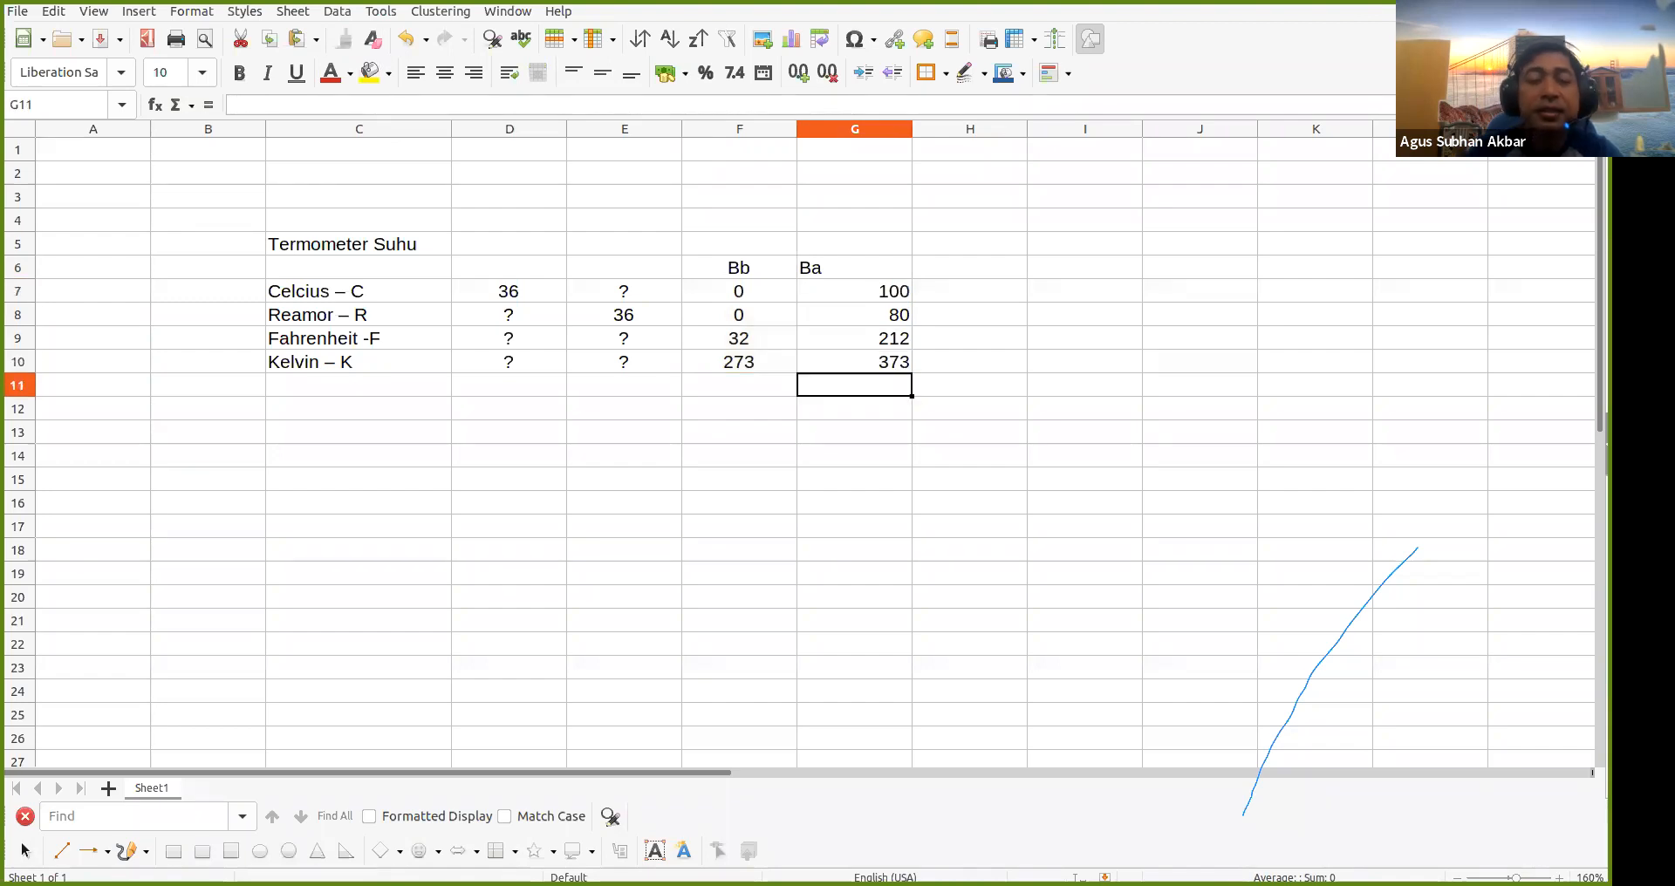
Step: Center the "Ba" heading and its values in G6:G10 horizontally
left_click_drag(877, 270, 879, 359)
left_click(443, 76)
left_click(985, 272)
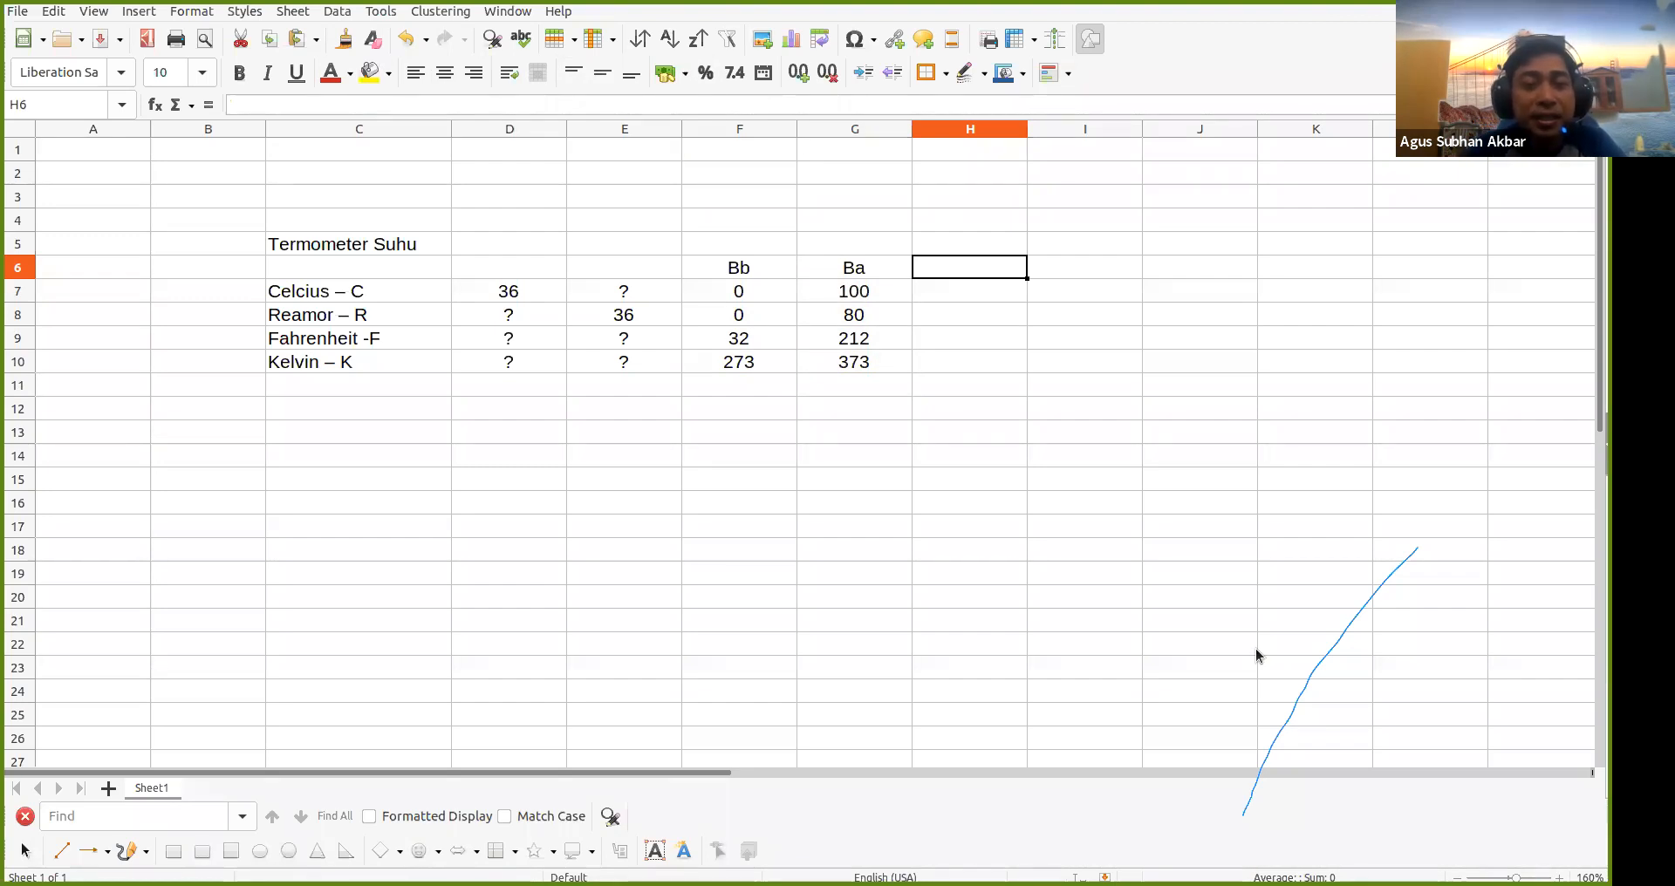
Step: Enter the formula =G7-F7 in H7 to subtract the Celcius "Bb" value from its "Ba" value
key("Down")
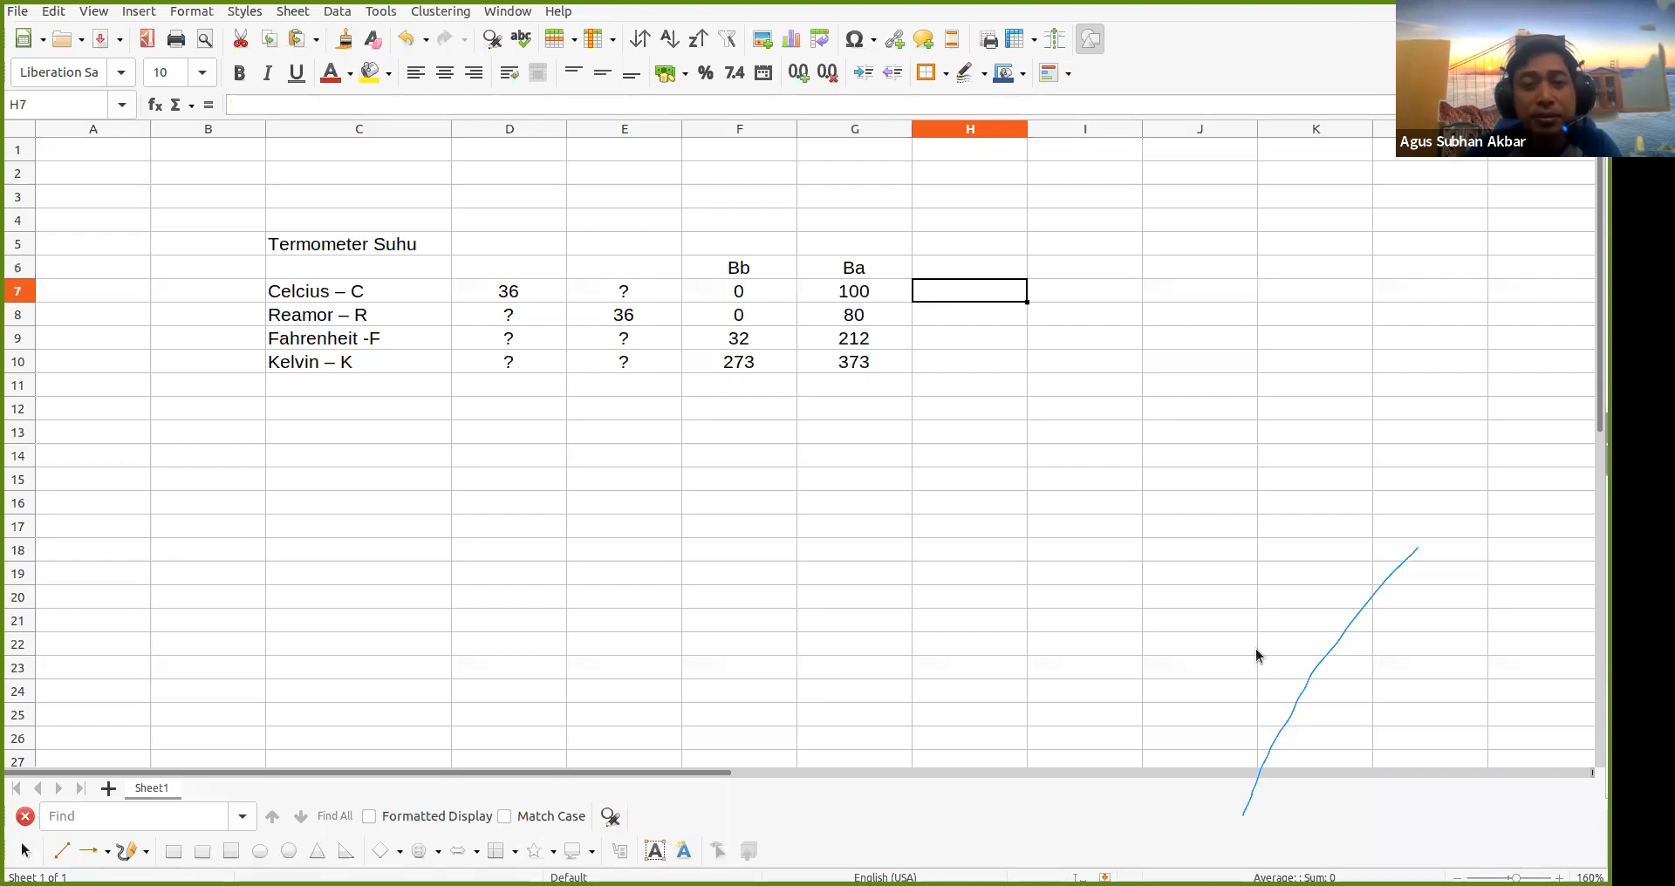
type("=")
key("Left")
type("-")
key("Left")
key("Left")
key("Left")
key("Right")
key("Return")
Step: Copy the subtraction formula from H7 down through H10 and center H7:H10 horizontally
key("Up")
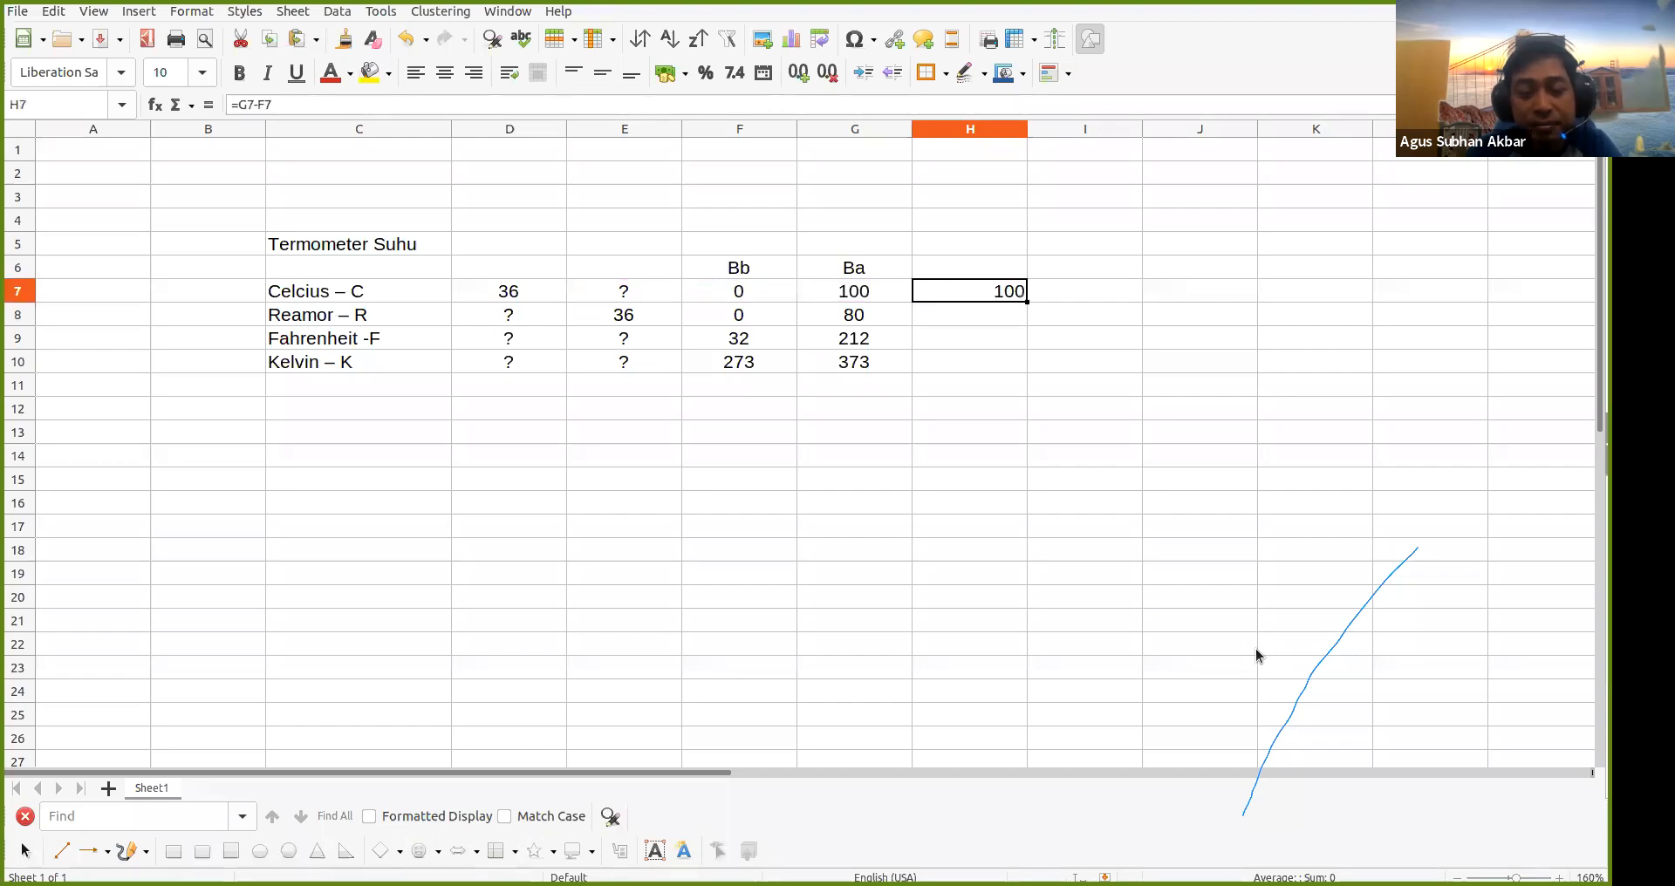
key("shift+Down")
key("shift+Down")
key("shift+Down")
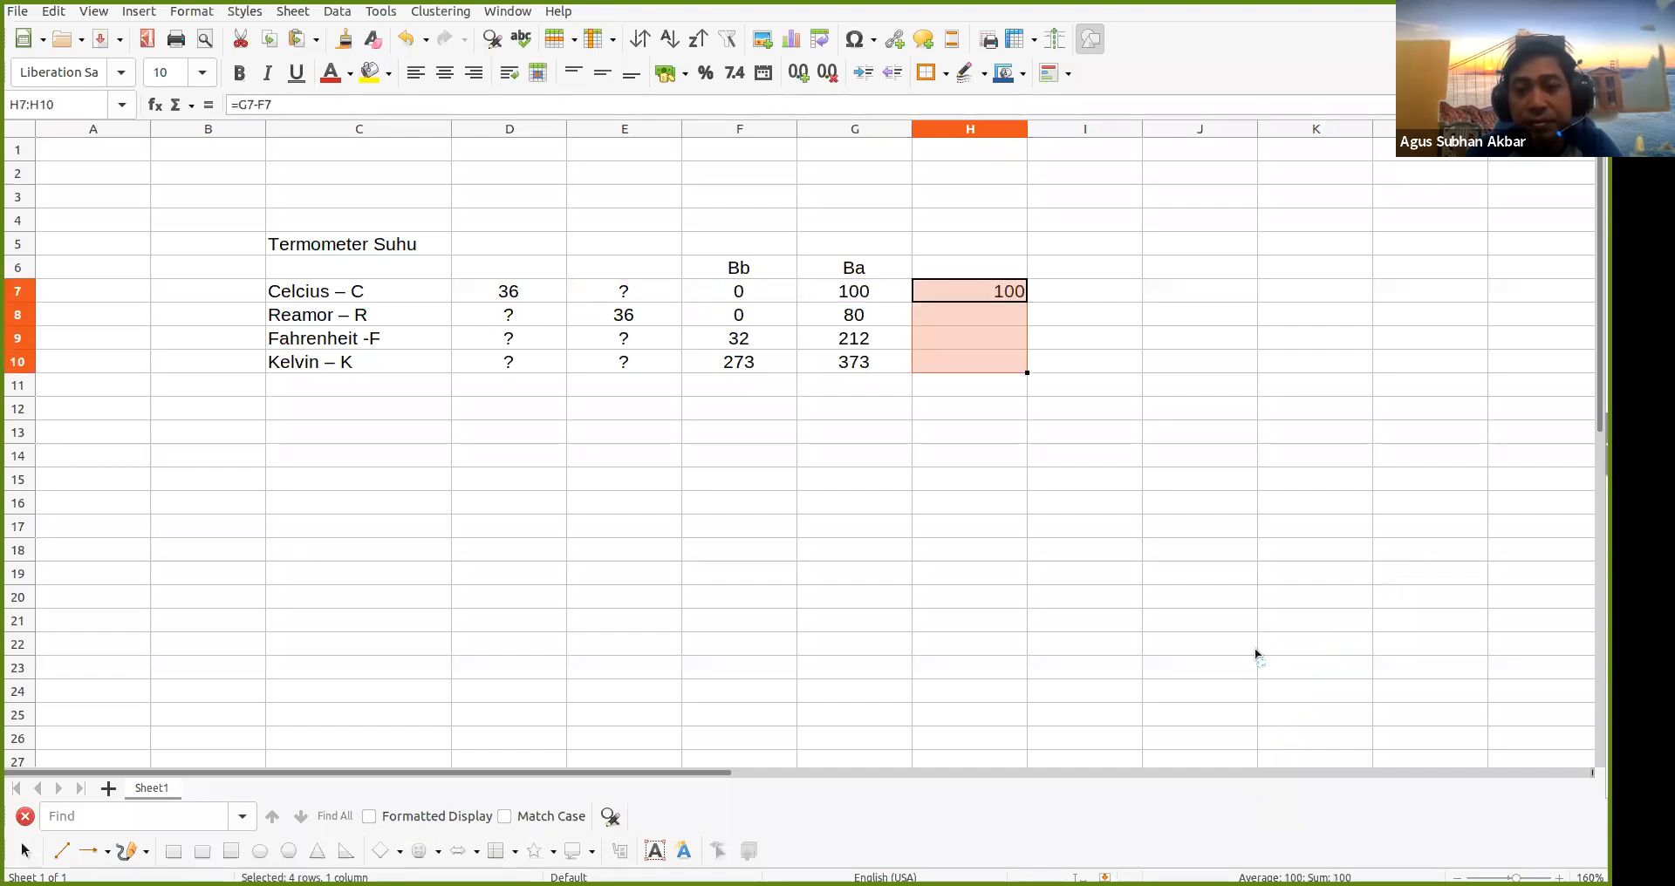
key("ctrl+v")
key("Return")
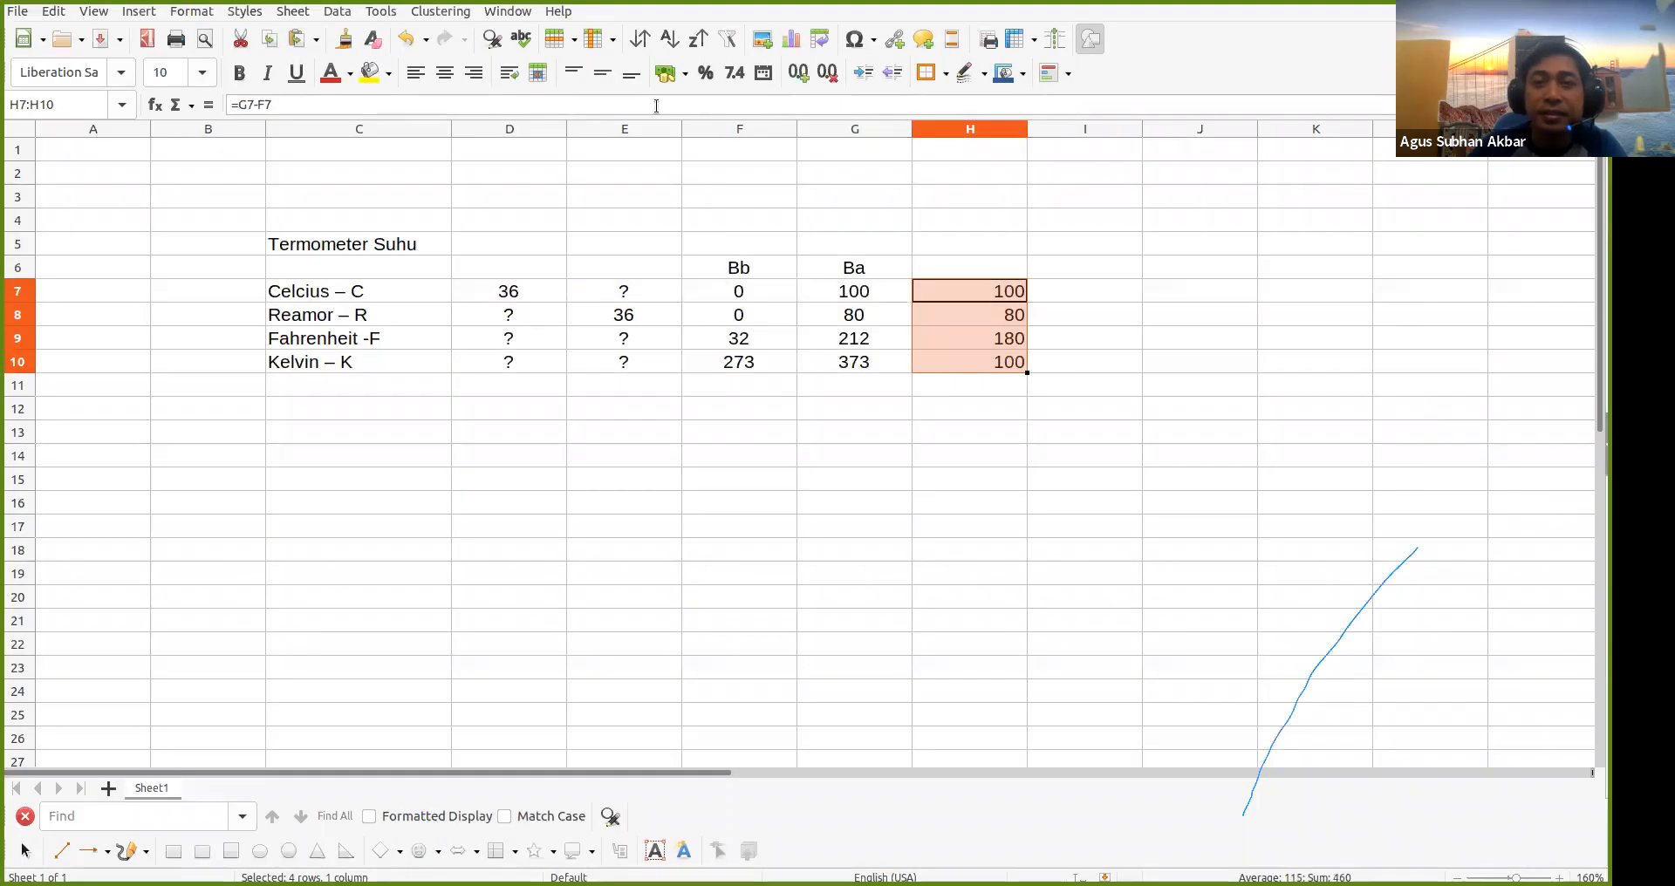
left_click(445, 73)
left_click(945, 428)
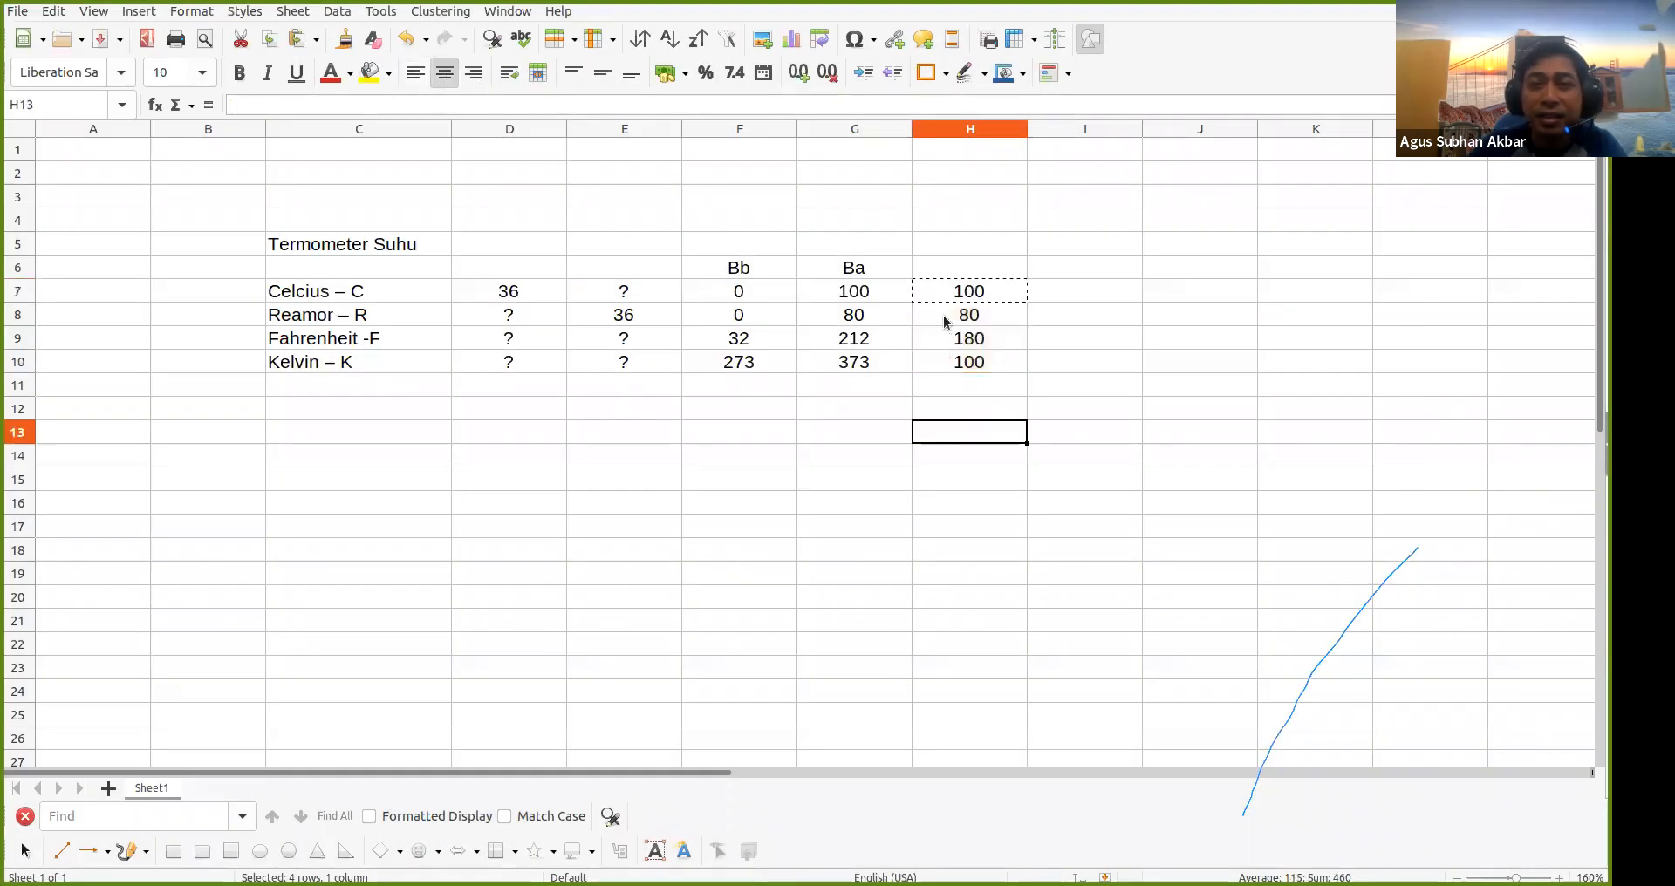
Step: Enter the column heading "Range" in H6 and center it horizontally
left_click(951, 286)
key("Up")
type("RA")
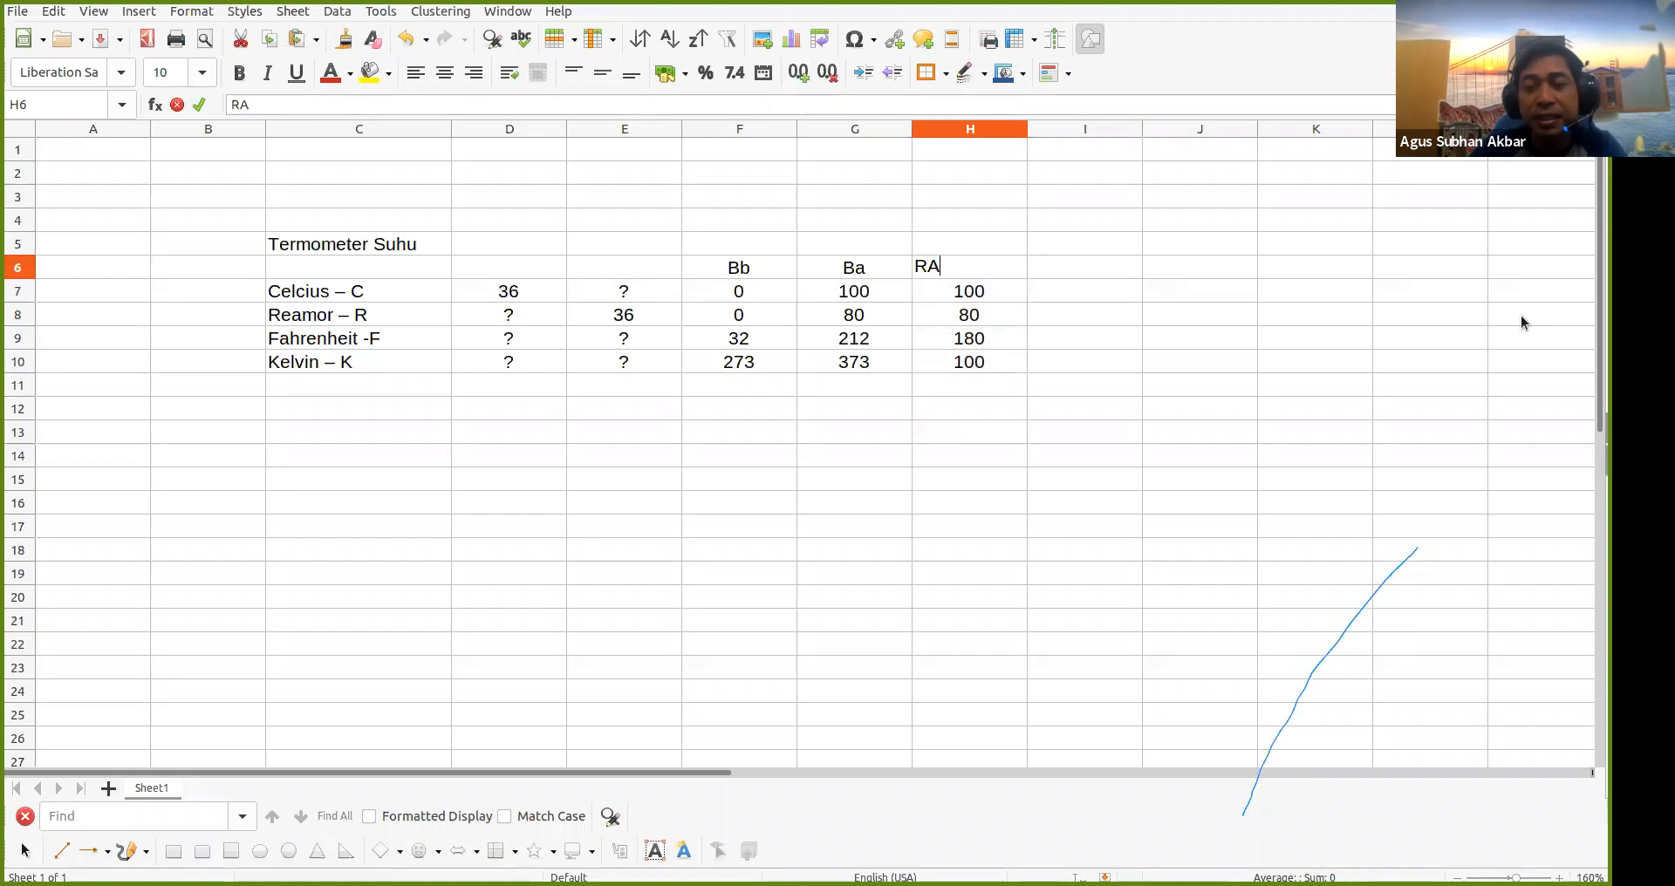
key("BackSpace")
type("ange")
key("Return")
key("Up")
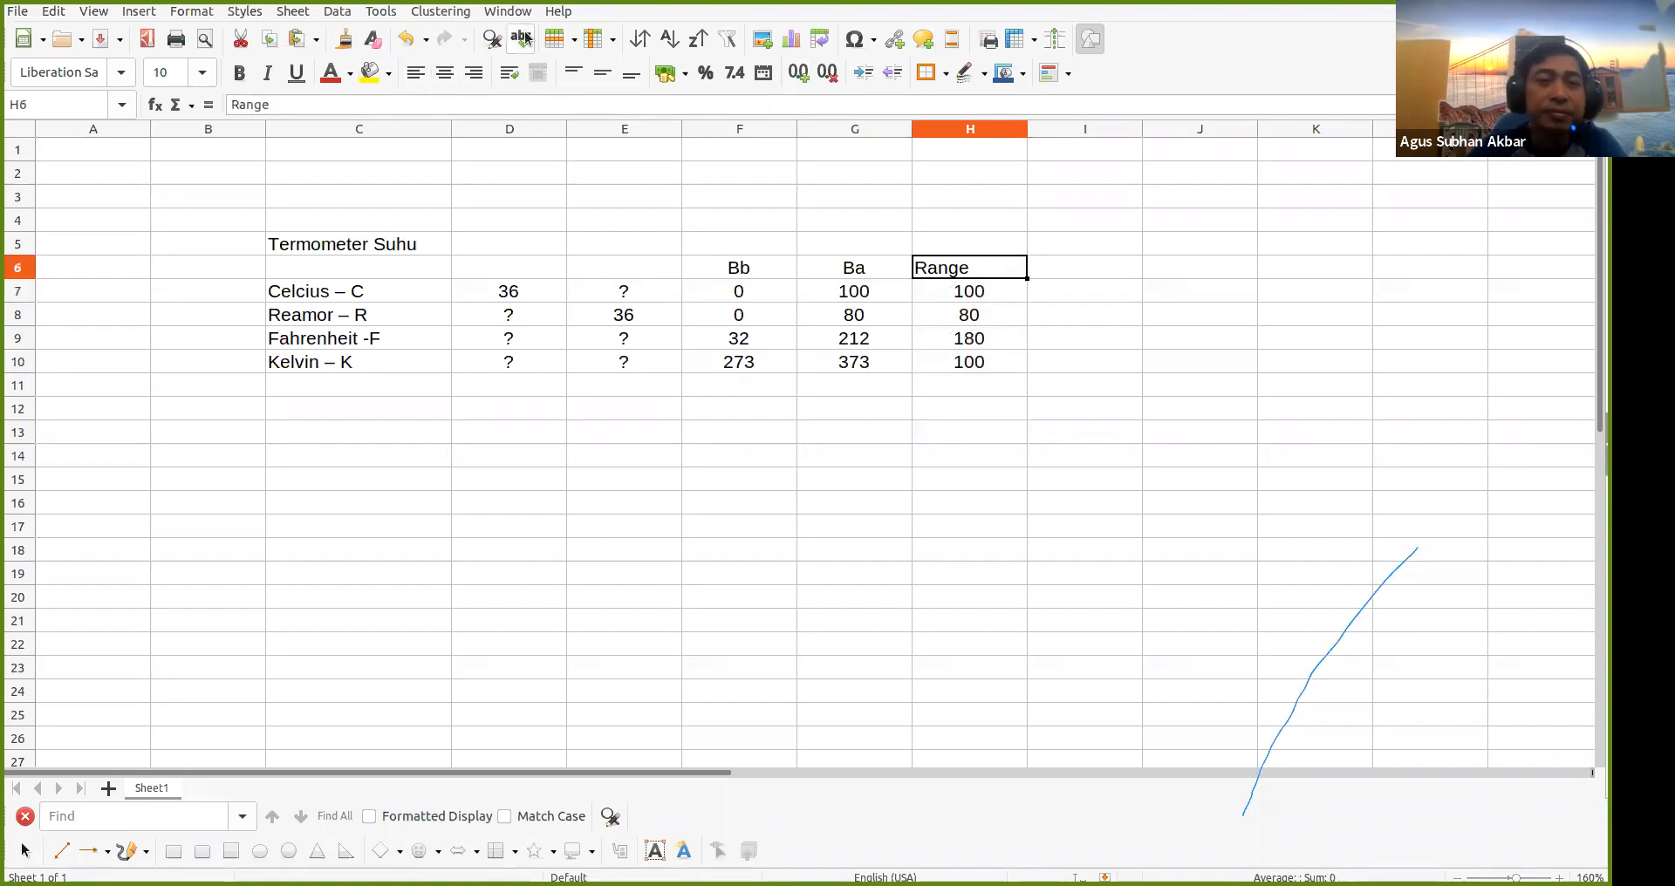
left_click(445, 72)
left_click(1032, 348)
left_click(1022, 410)
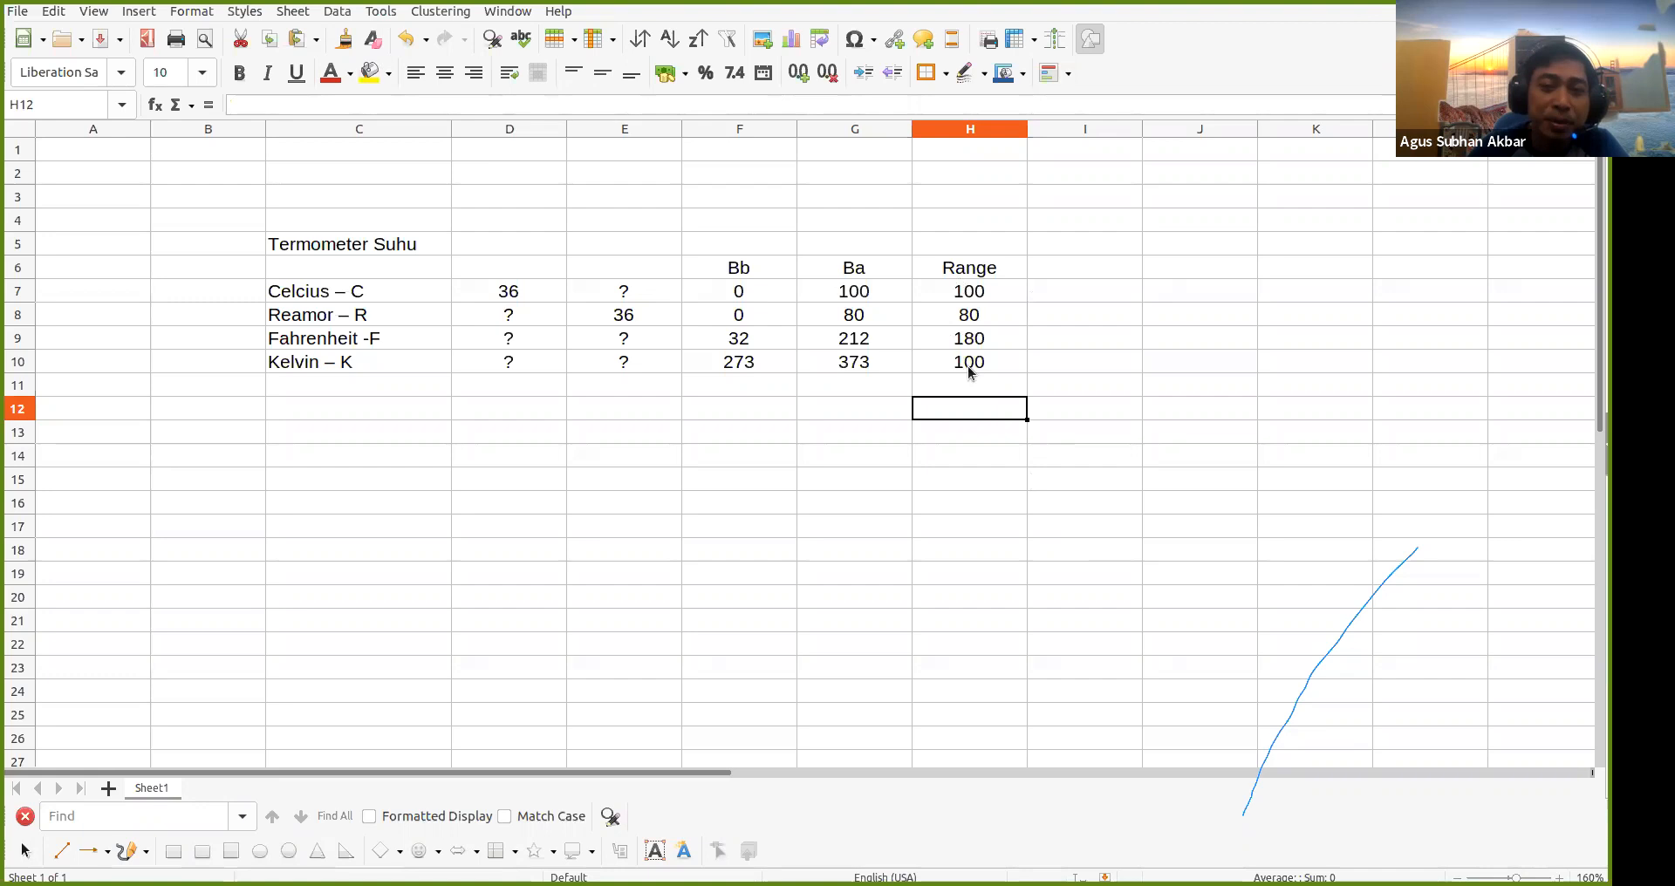
Step: Enter the formula =H7/20 in I7 to divide the Celcius range by 20
left_click(1061, 302)
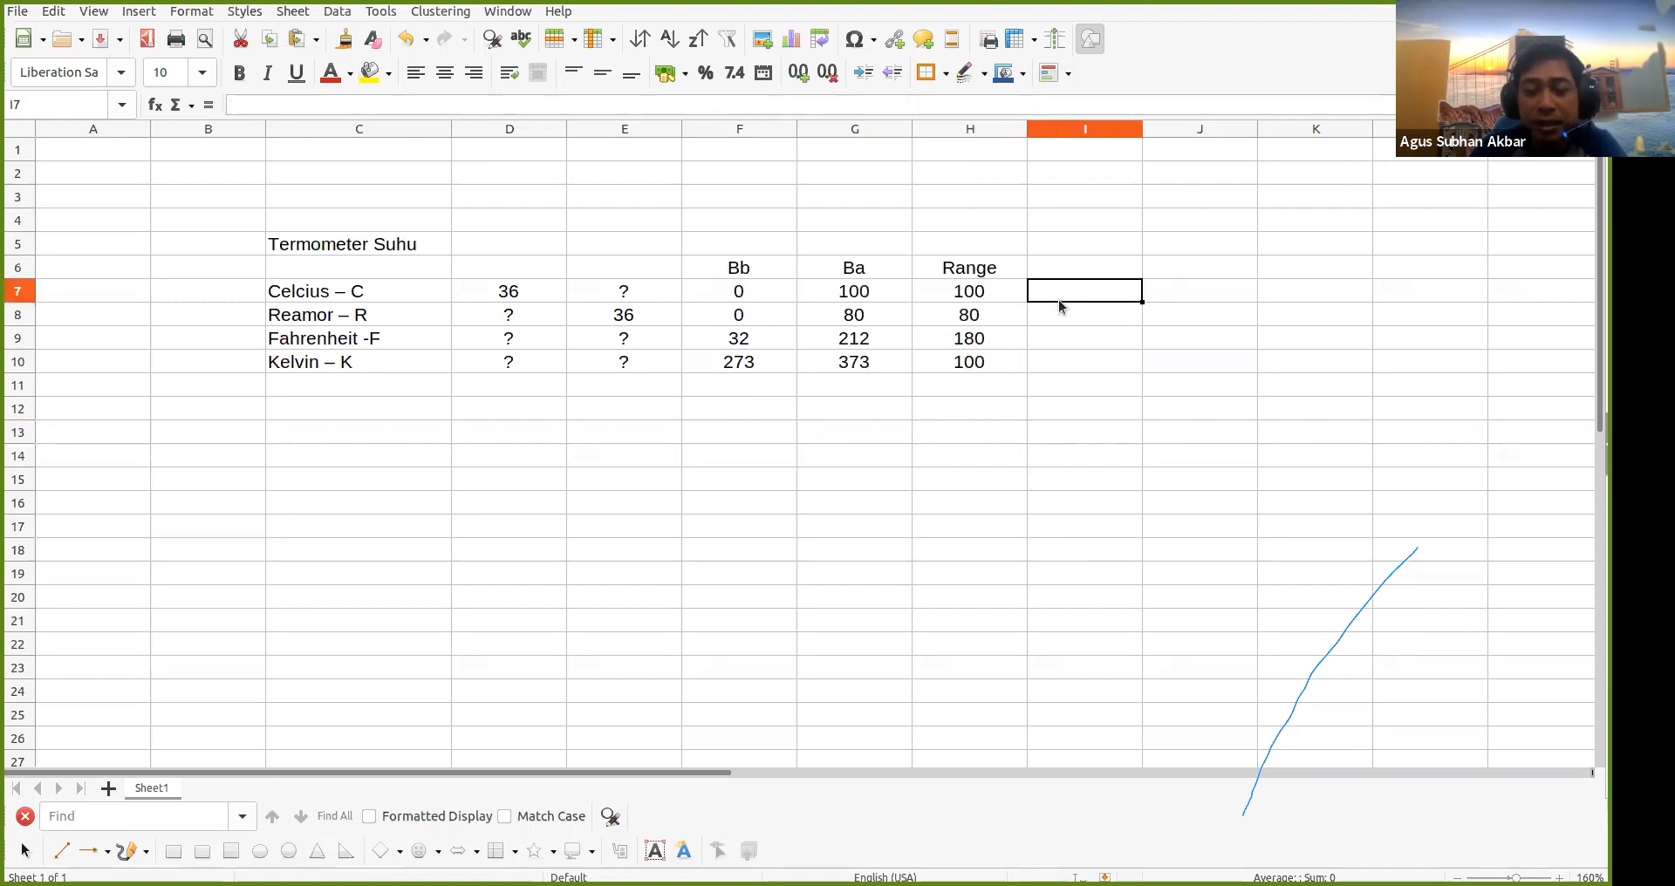
type("=H7/20")
key("Return")
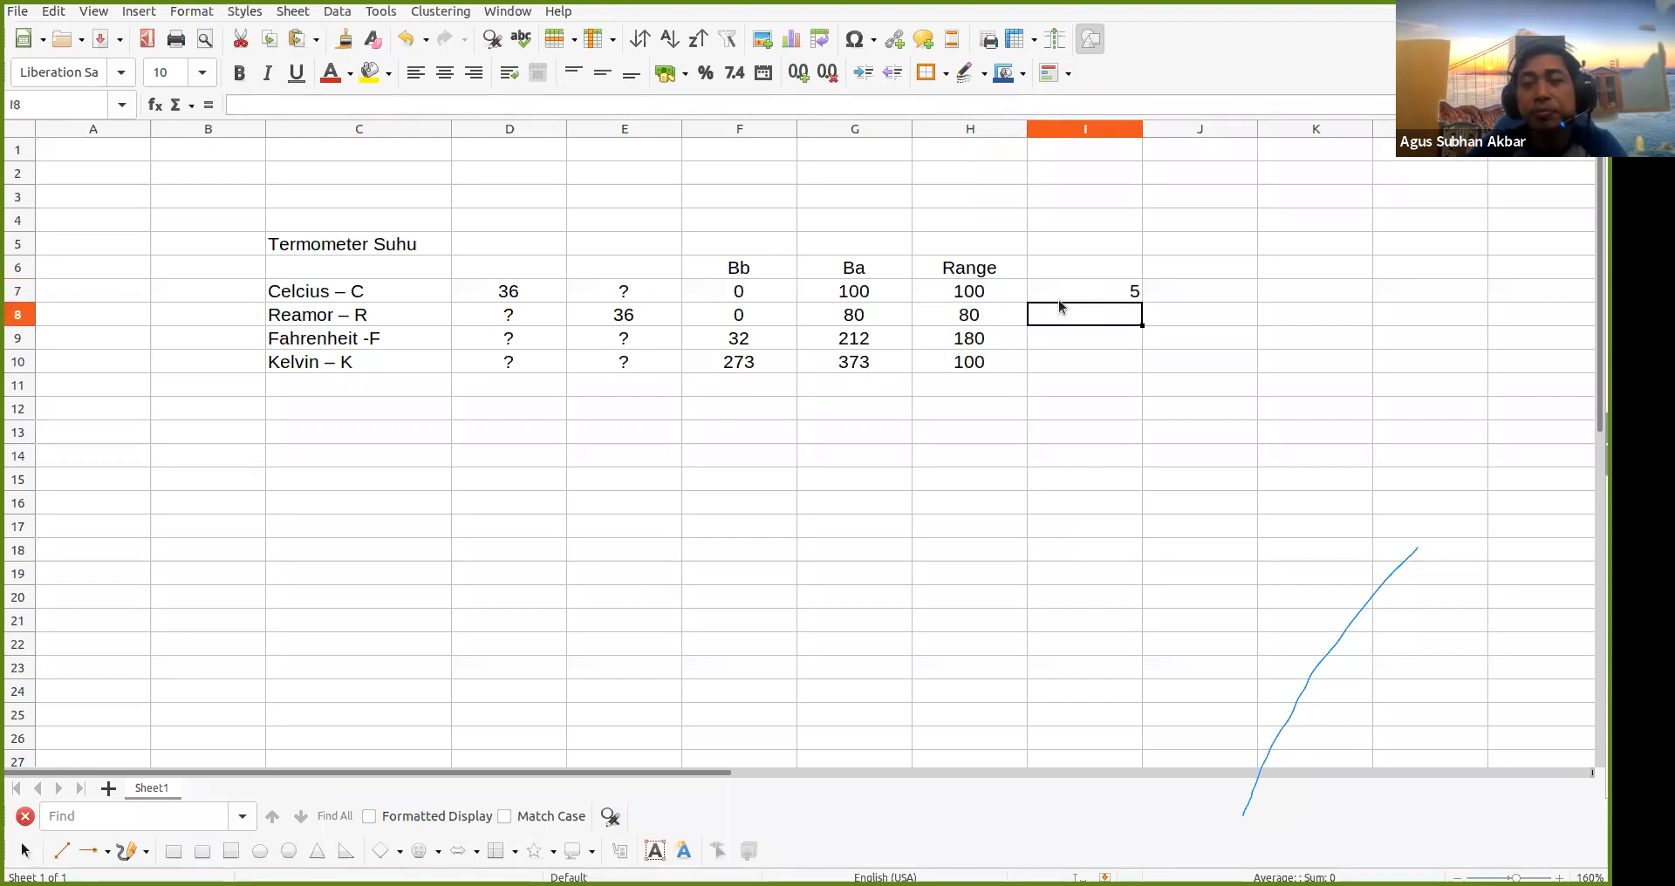
Step: Enter the column heading "Scale" in I6
left_click(1097, 270)
type("sc")
key("BackSpace")
key("BackSpace")
type("SCAL")
key("BackSpace")
key("BackSpace")
key("BackSpace")
type("cale")
key("Return")
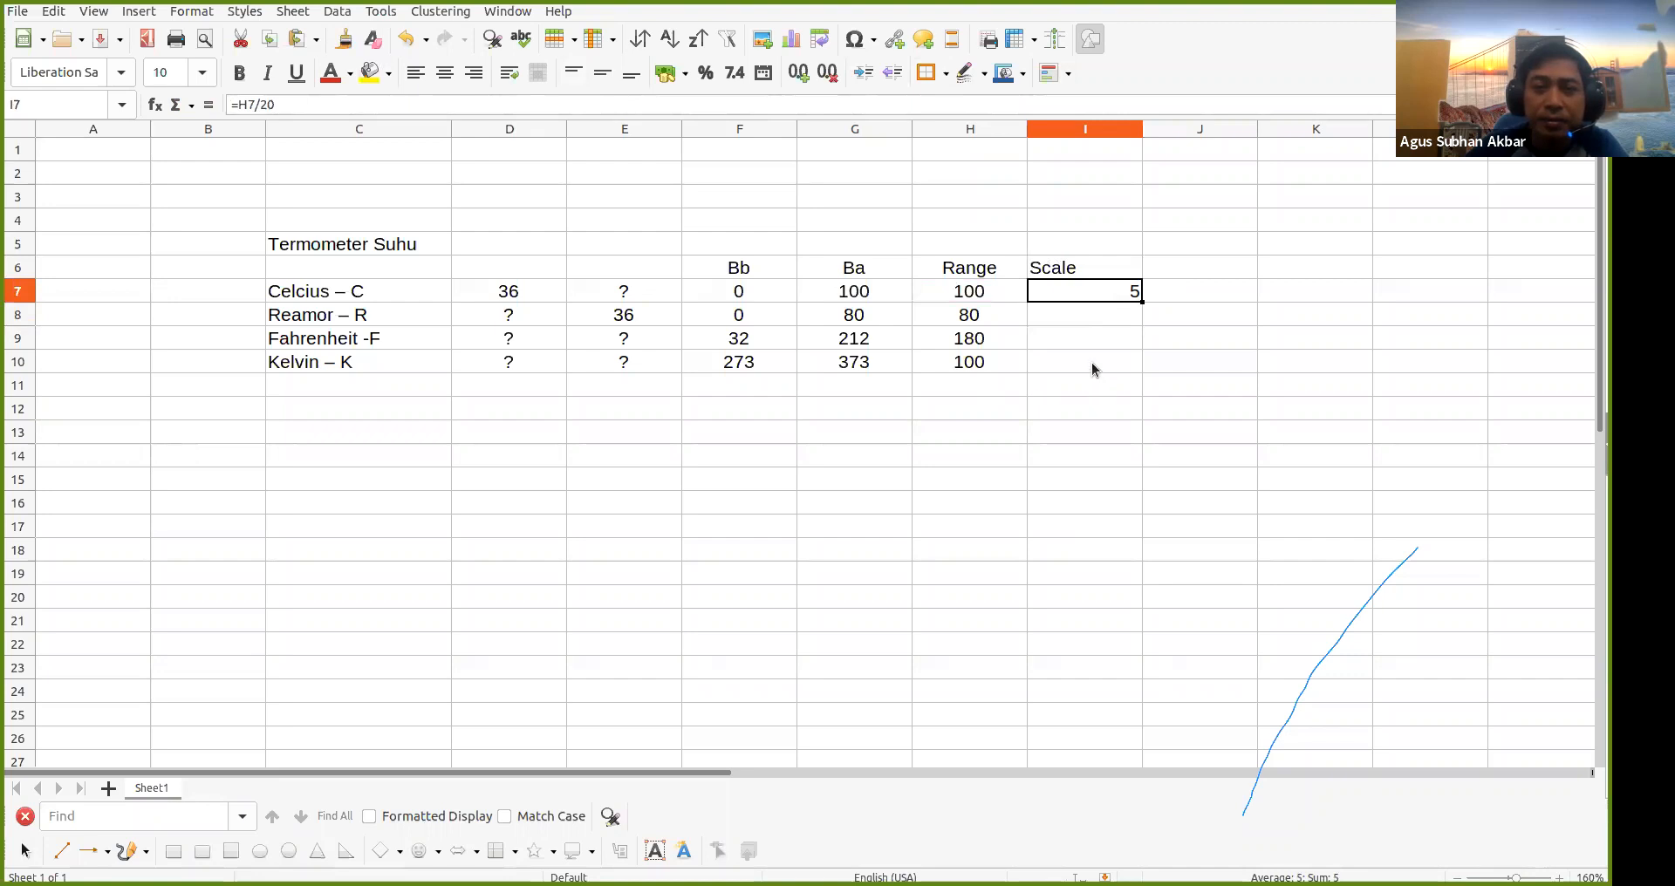
Step: Center cells I7:I10 under the "Scale" heading horizontally
left_click(1091, 363, "shift")
left_click(445, 72)
left_click(1019, 433)
Step: Copy the scale formula from I7 down through I10 for Reamor, Fahrenheit and Kelvin
left_click(1106, 292)
left_click(1098, 360, "shift")
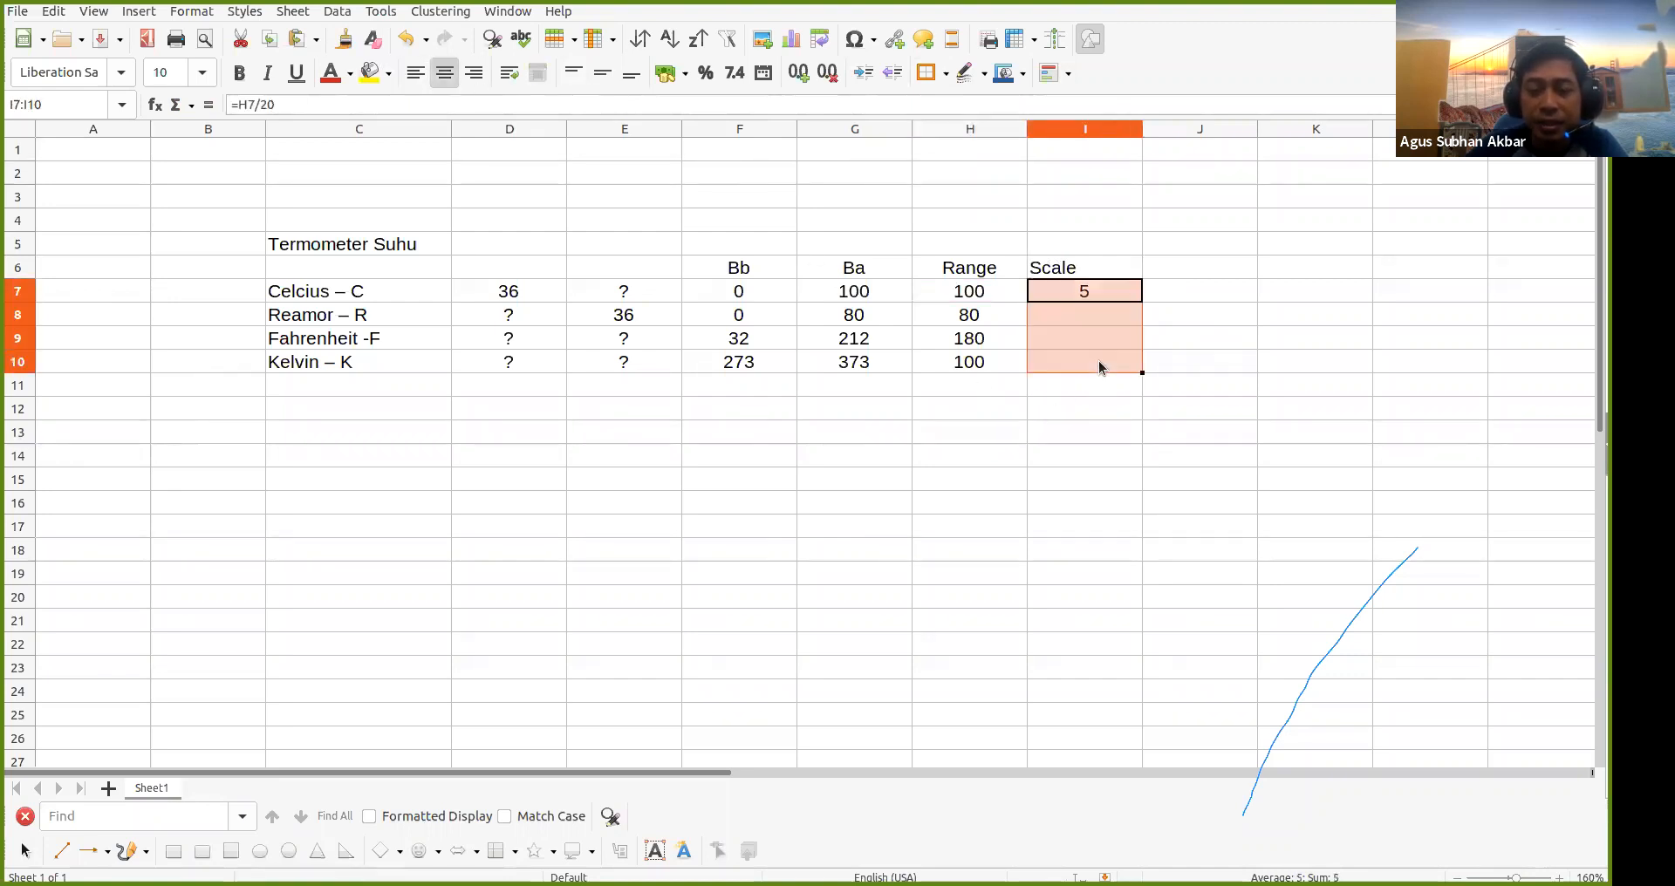
key("ctrl+v")
key("Return")
left_click(1169, 347)
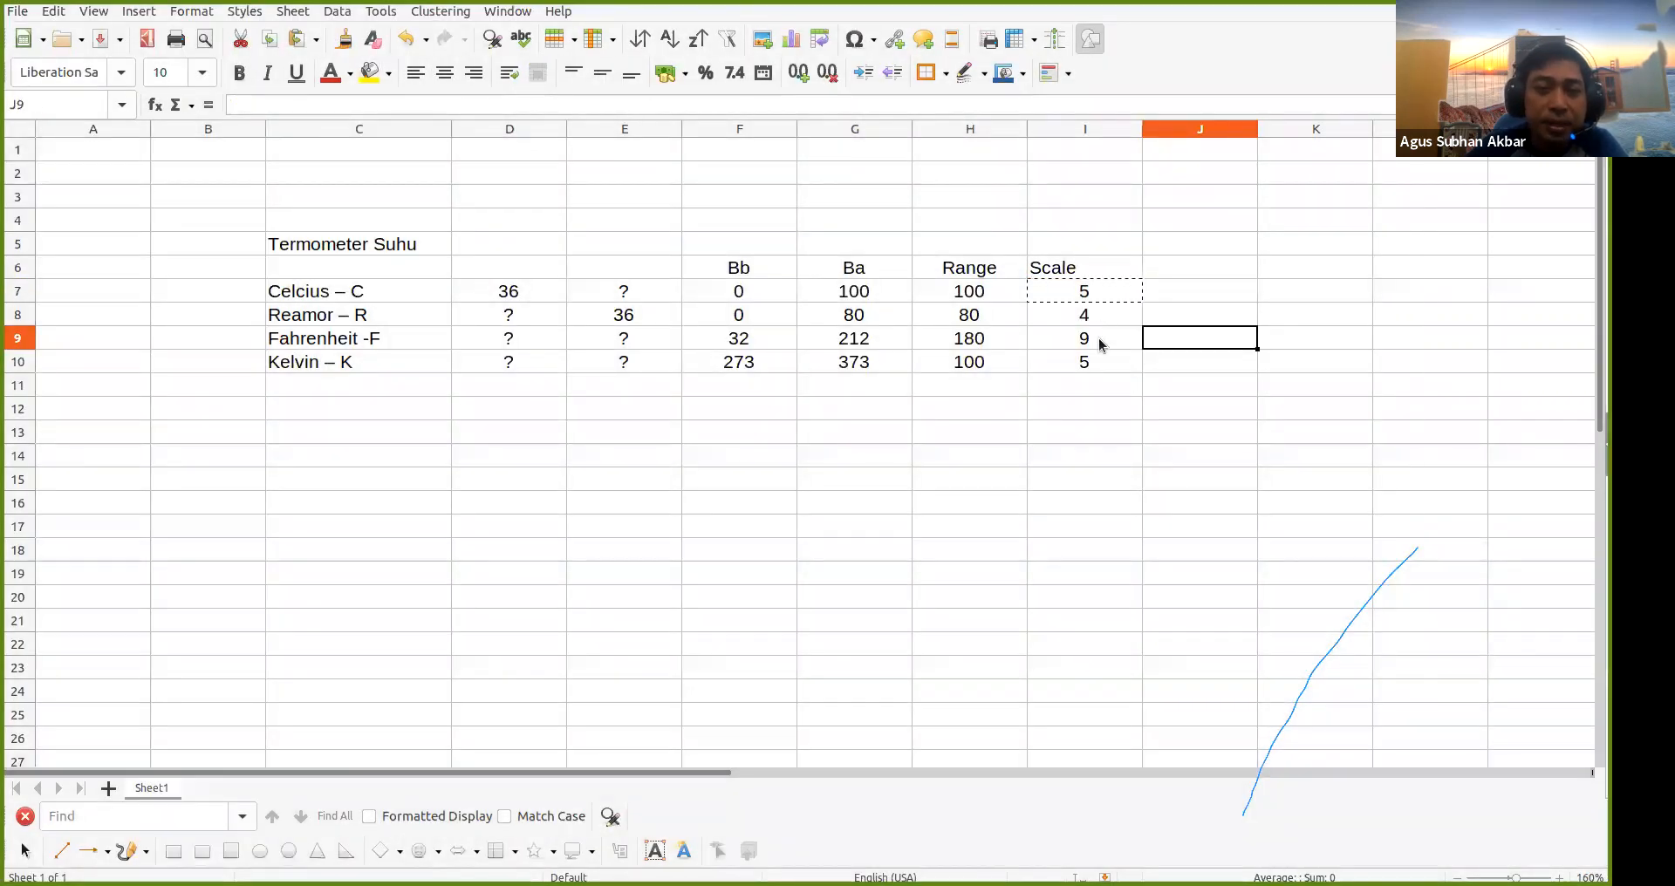
left_click(1101, 365)
left_click(1030, 529)
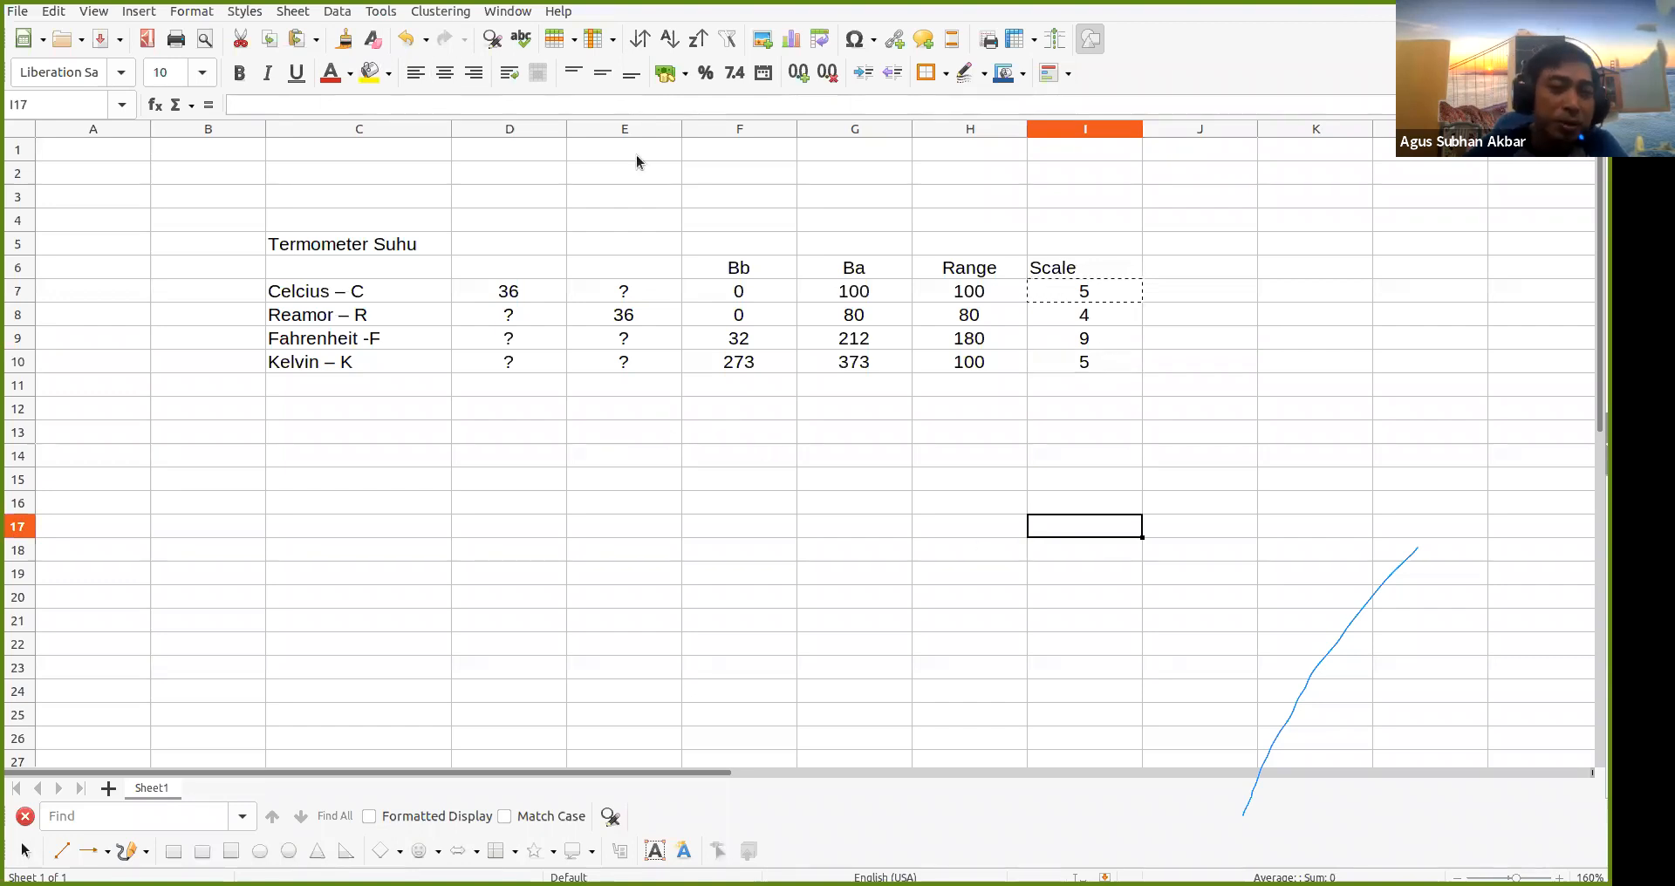
key("Escape")
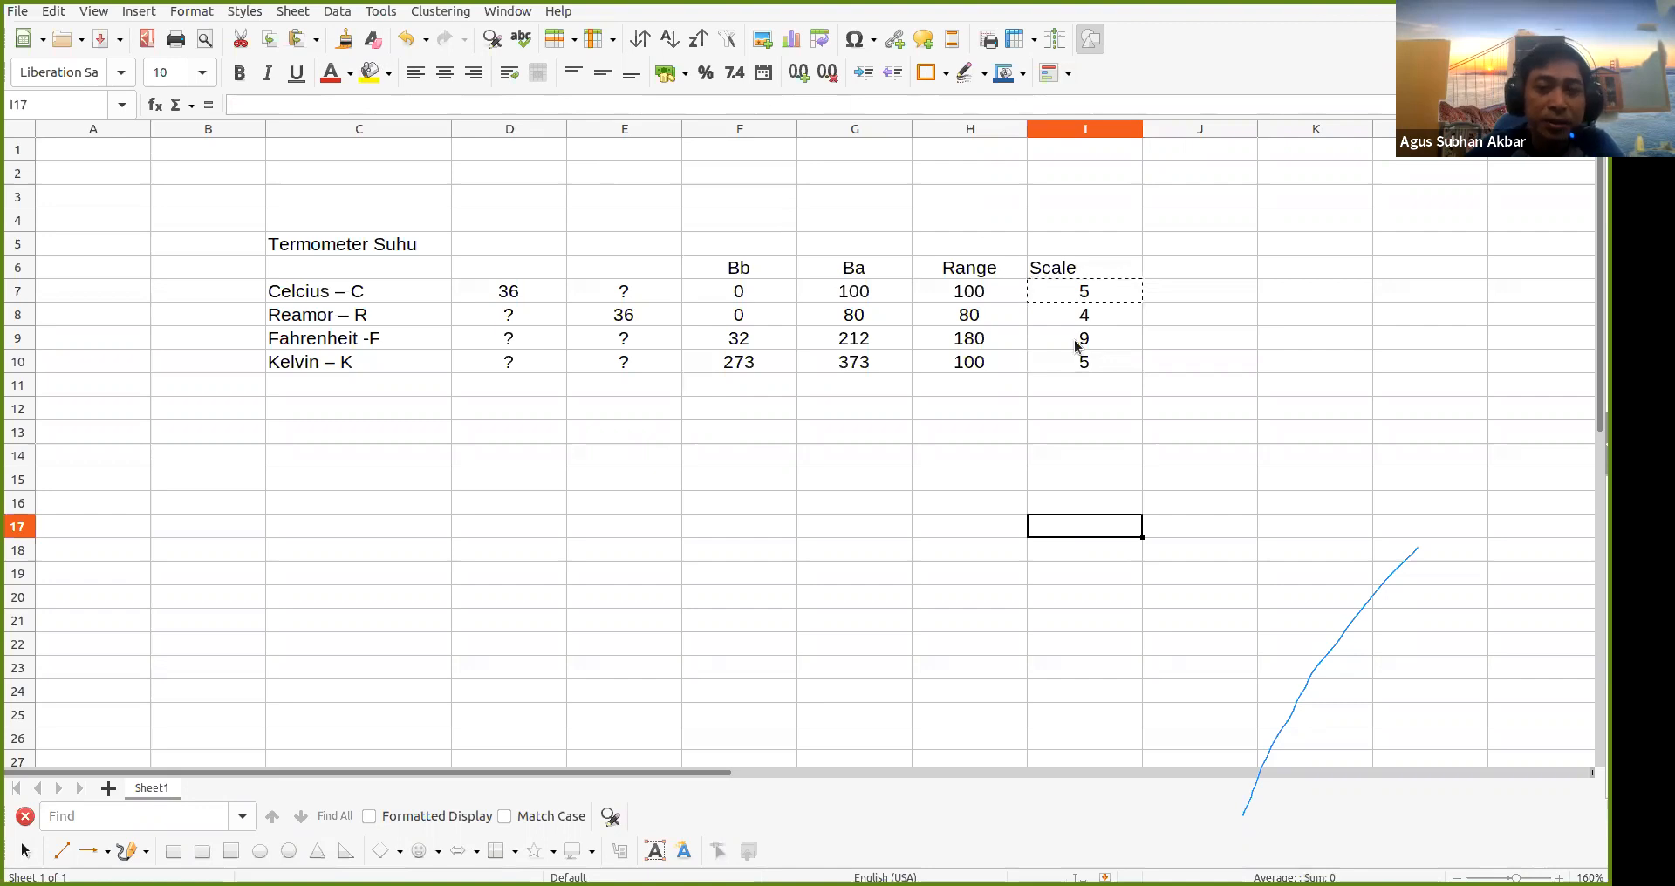
left_click(621, 478)
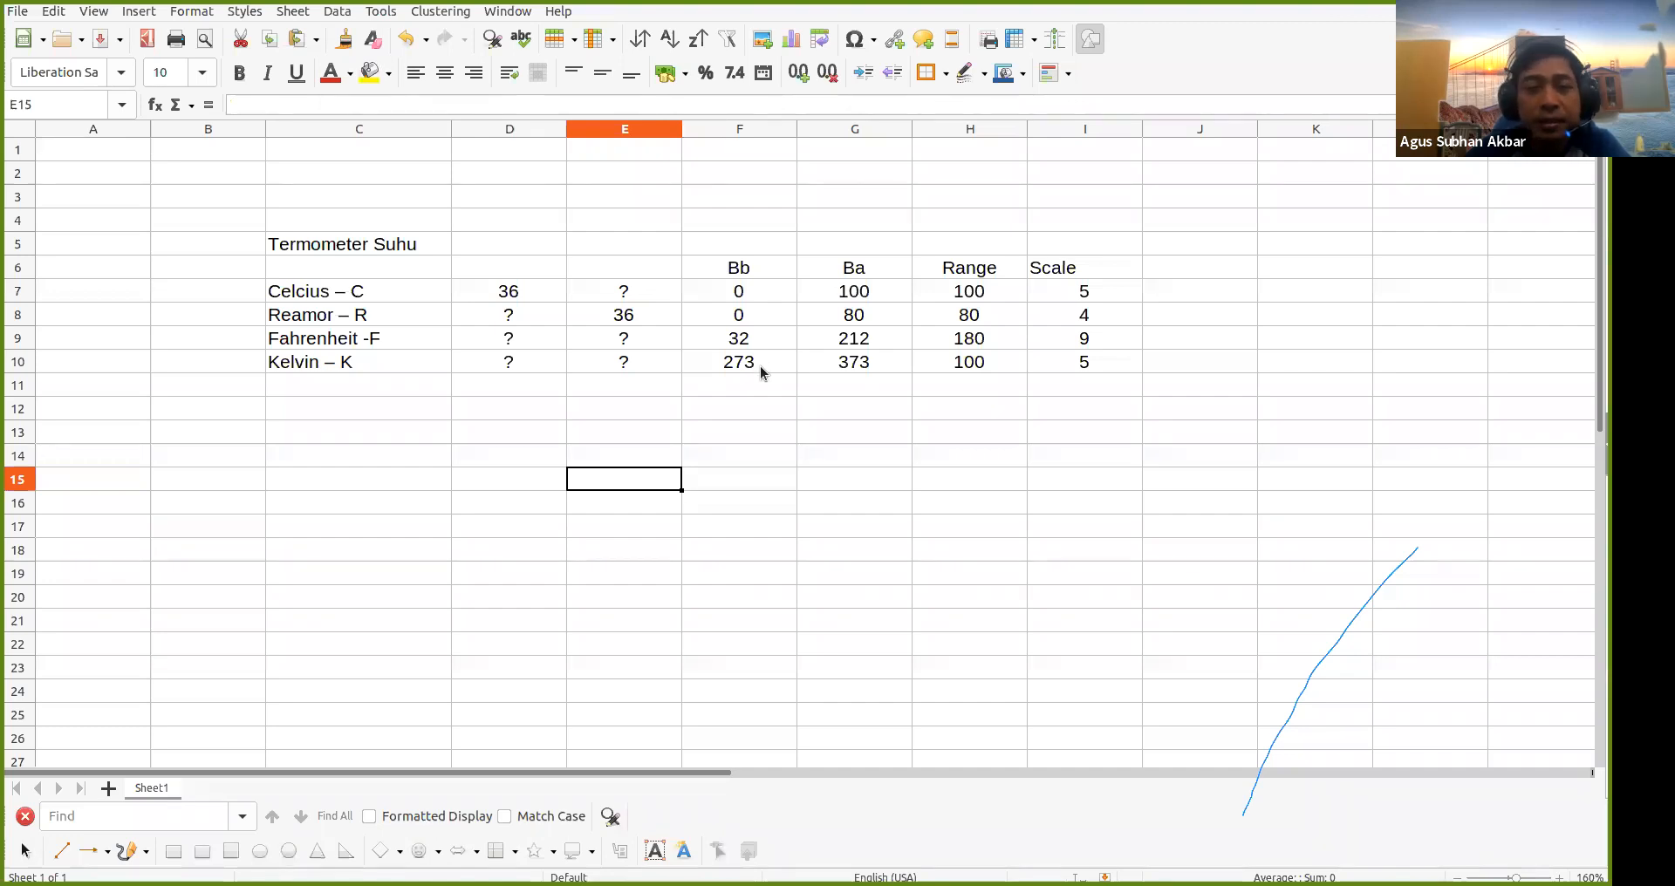
left_click(750, 411)
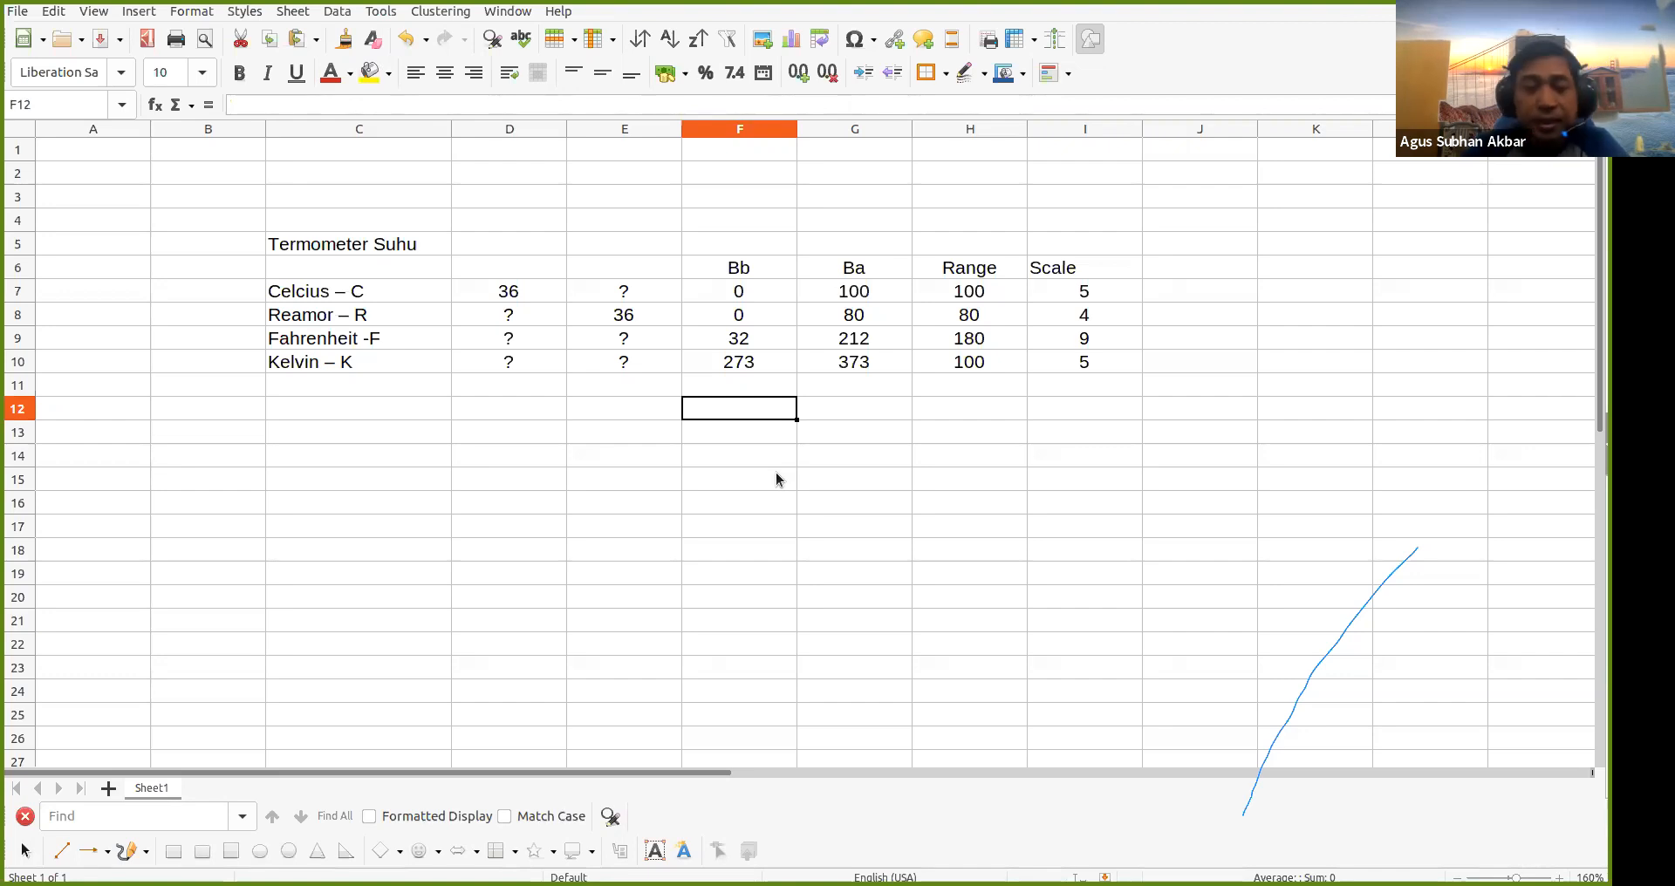
left_click(622, 406)
left_click(591, 430)
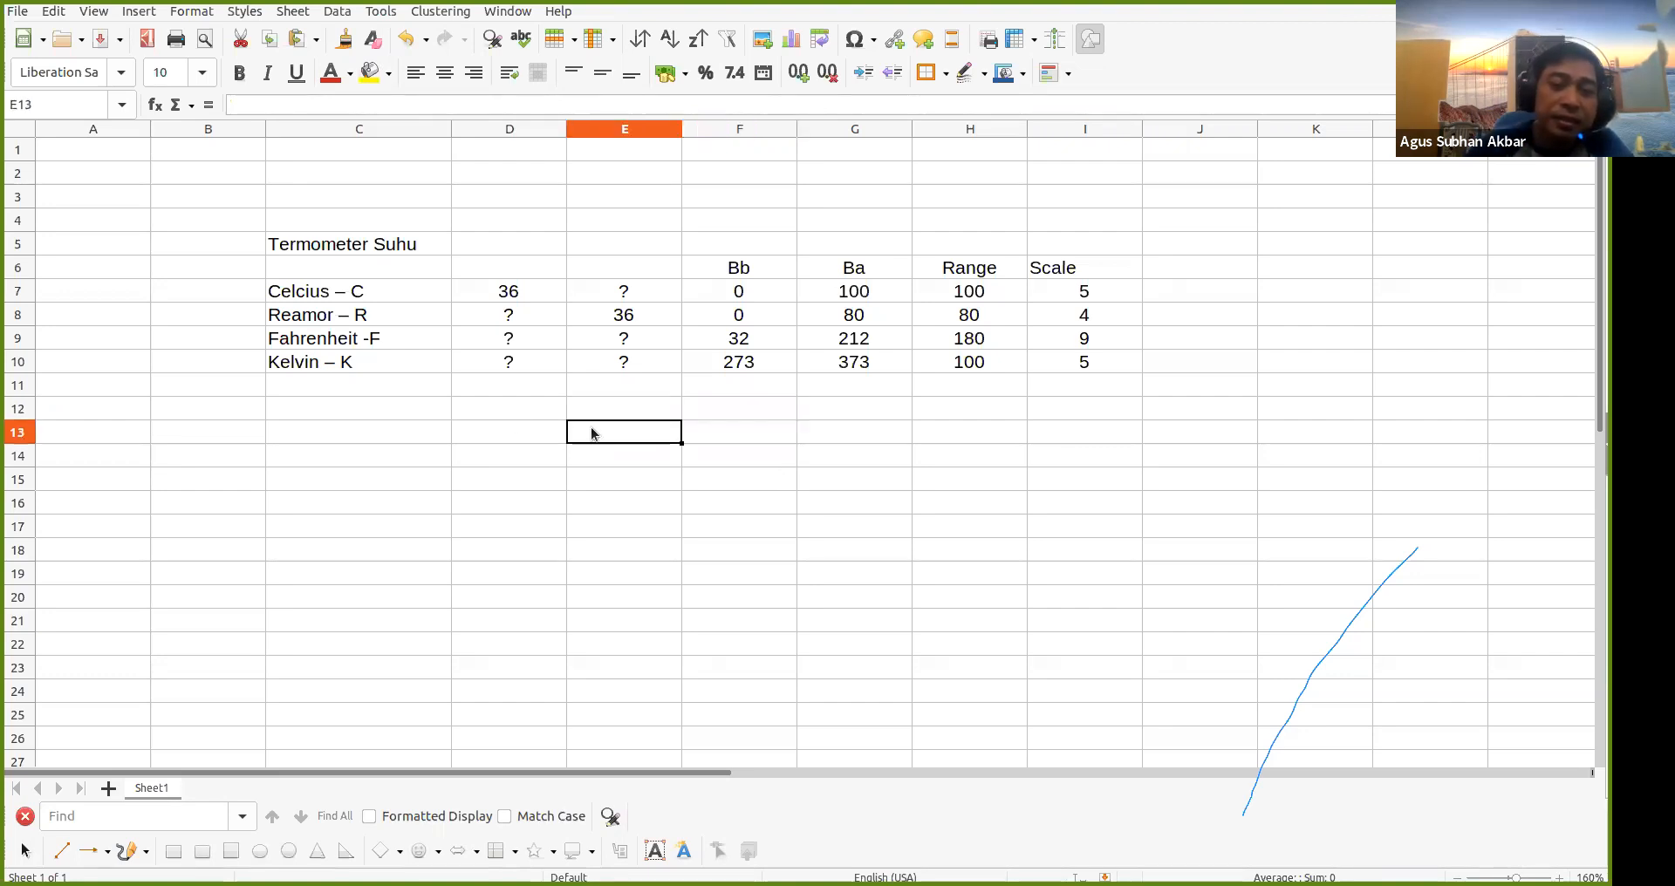
left_click(514, 416)
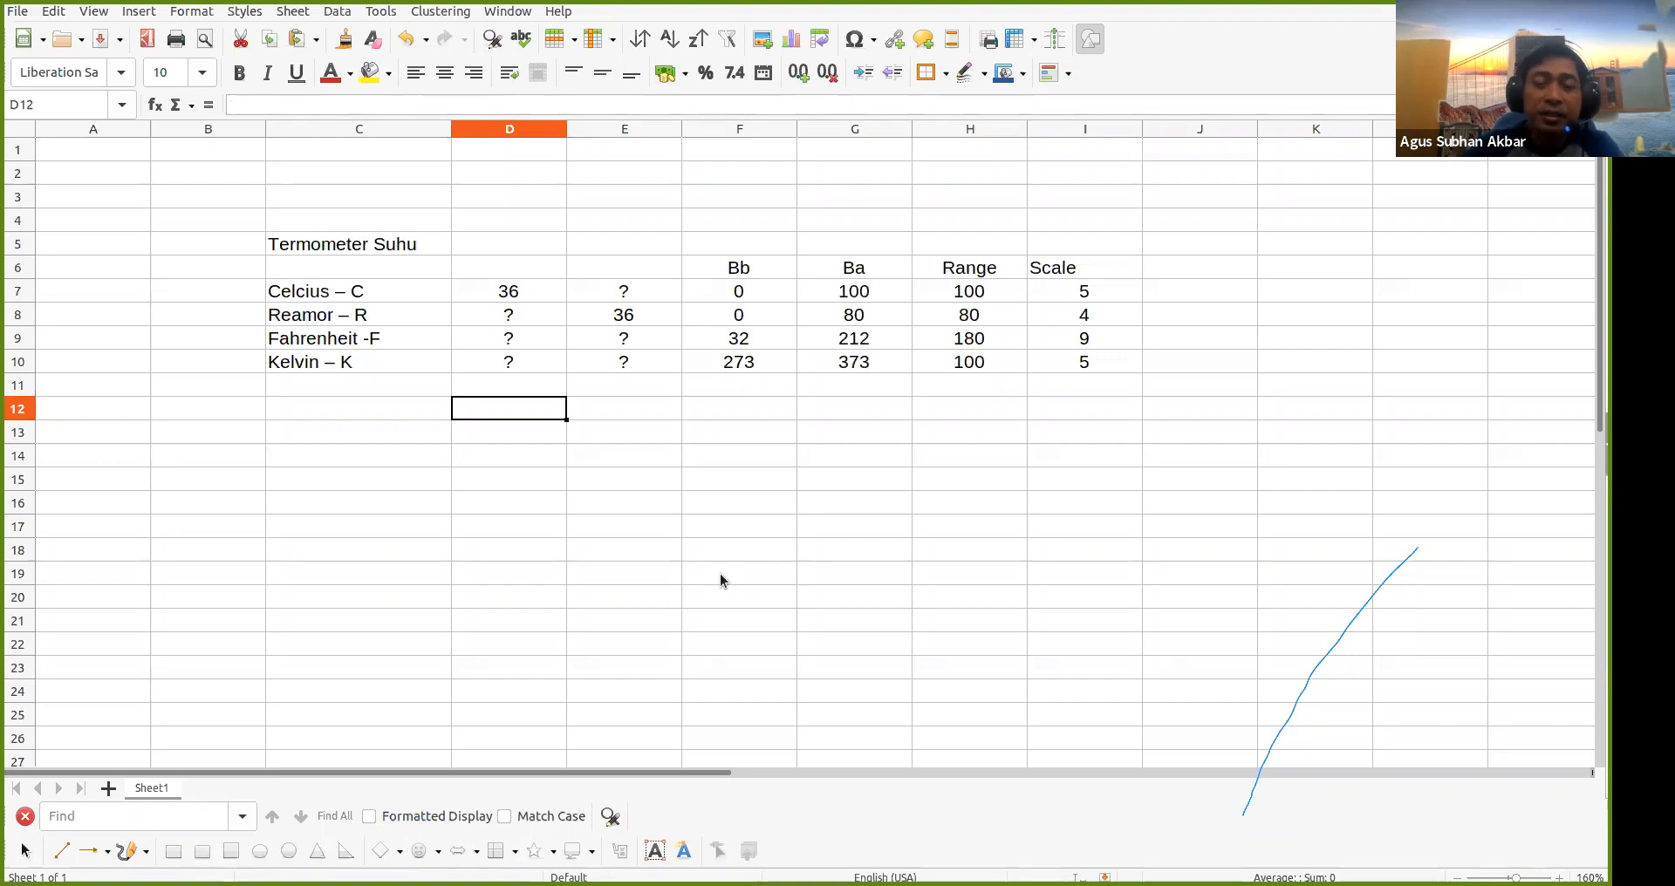
key("Left")
key("Down")
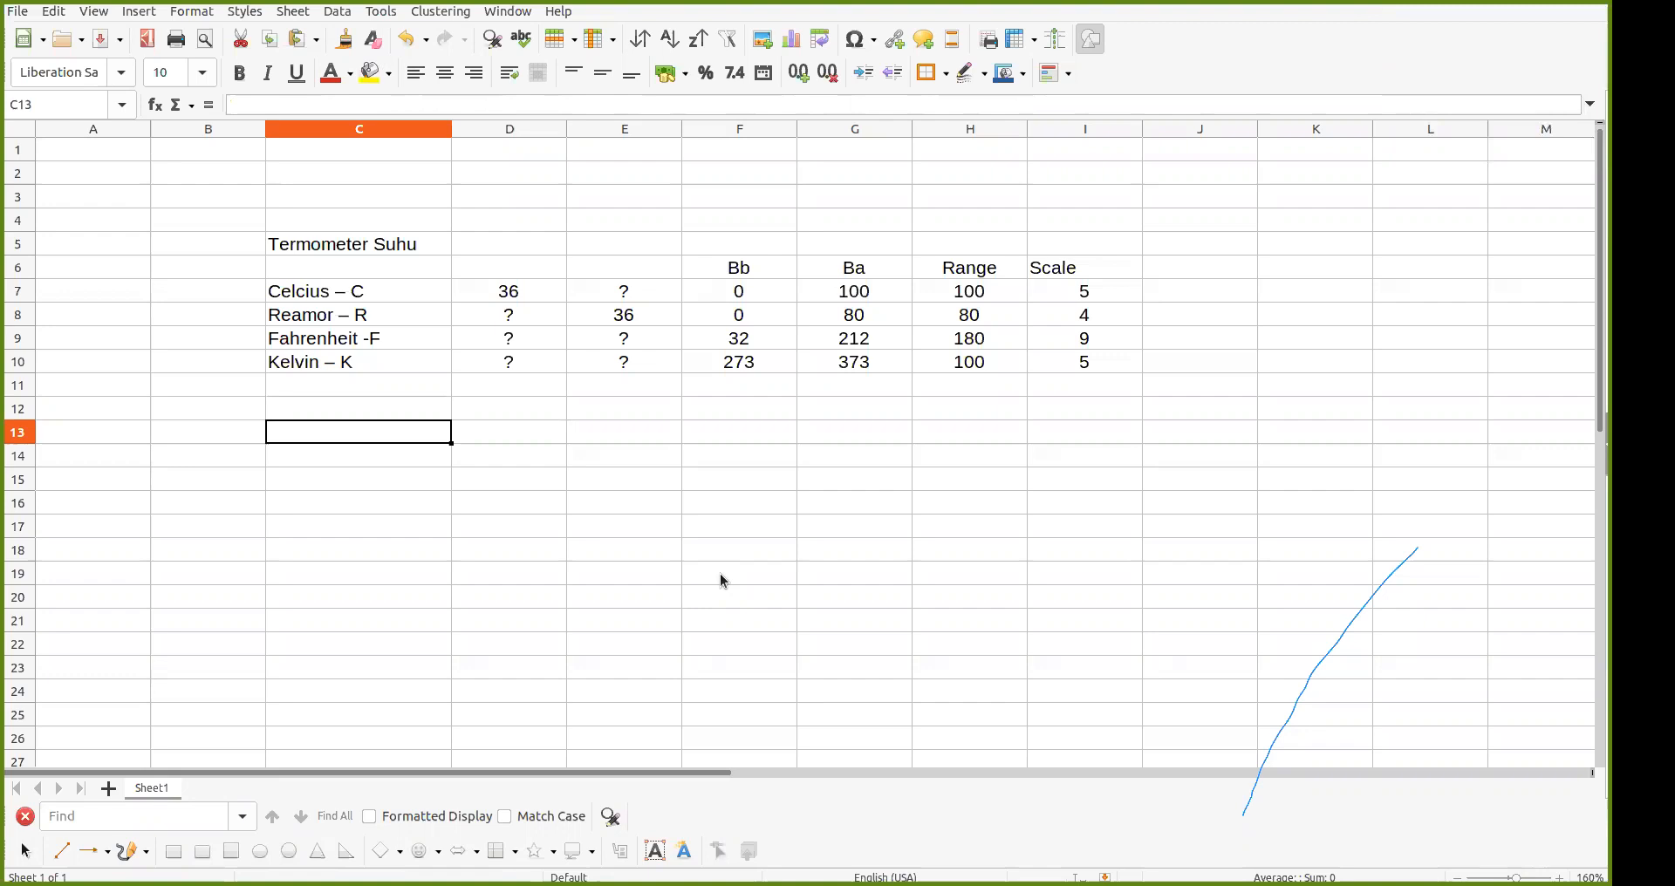
Step: Enter the conversion pair labels "C – R", "C – F" and "C – K" in cells C13 to C15
type("C -")
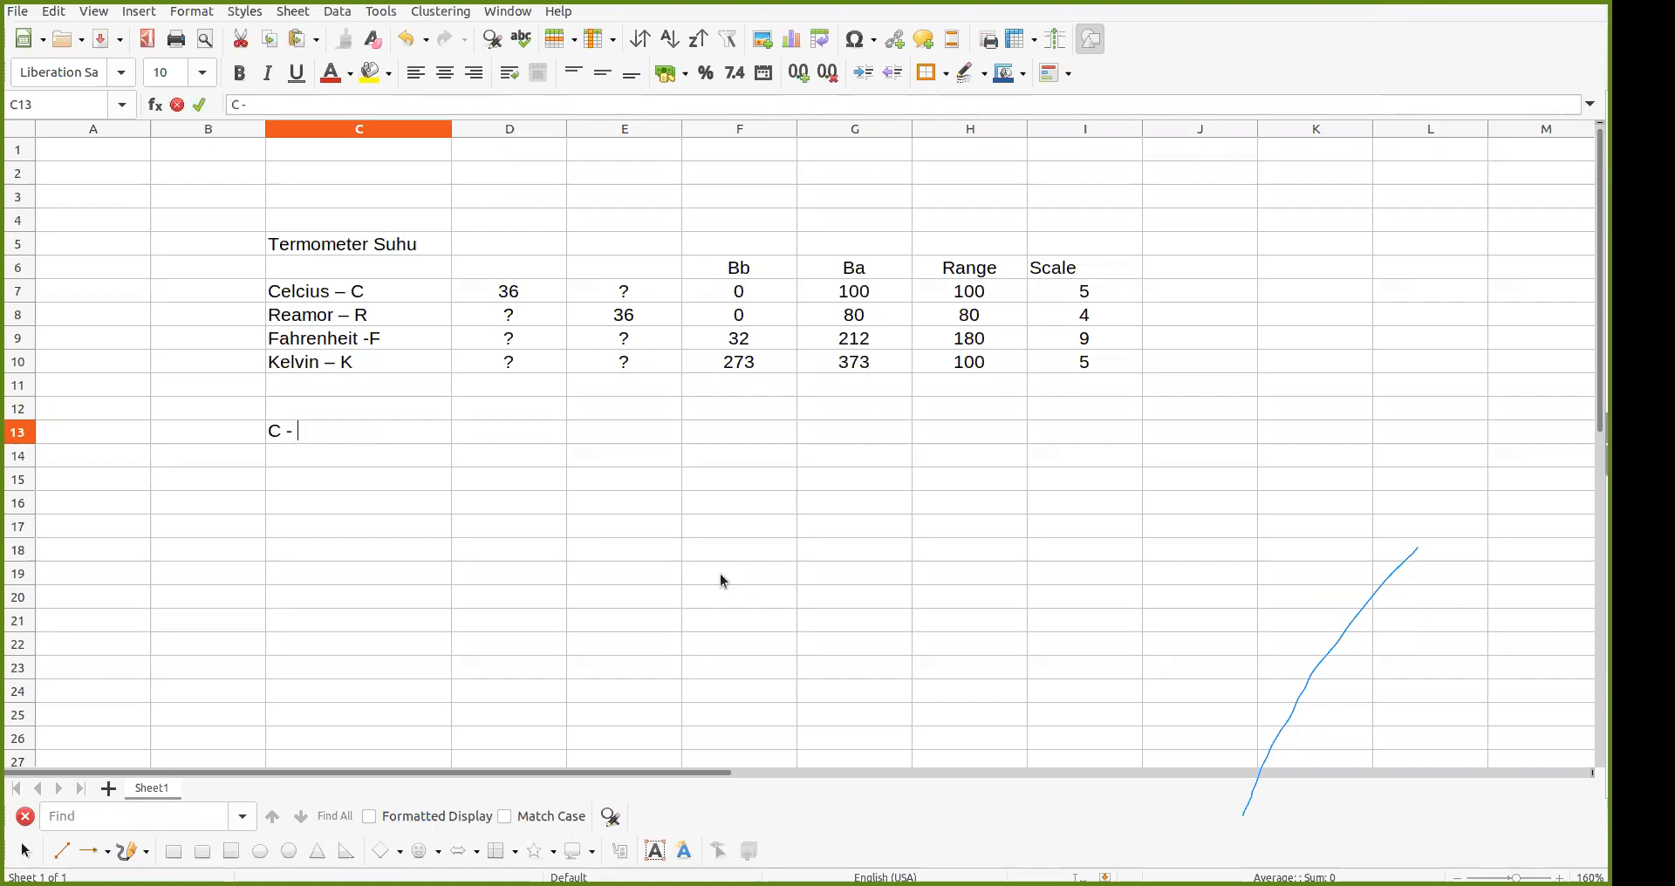
type(" R")
key("Return")
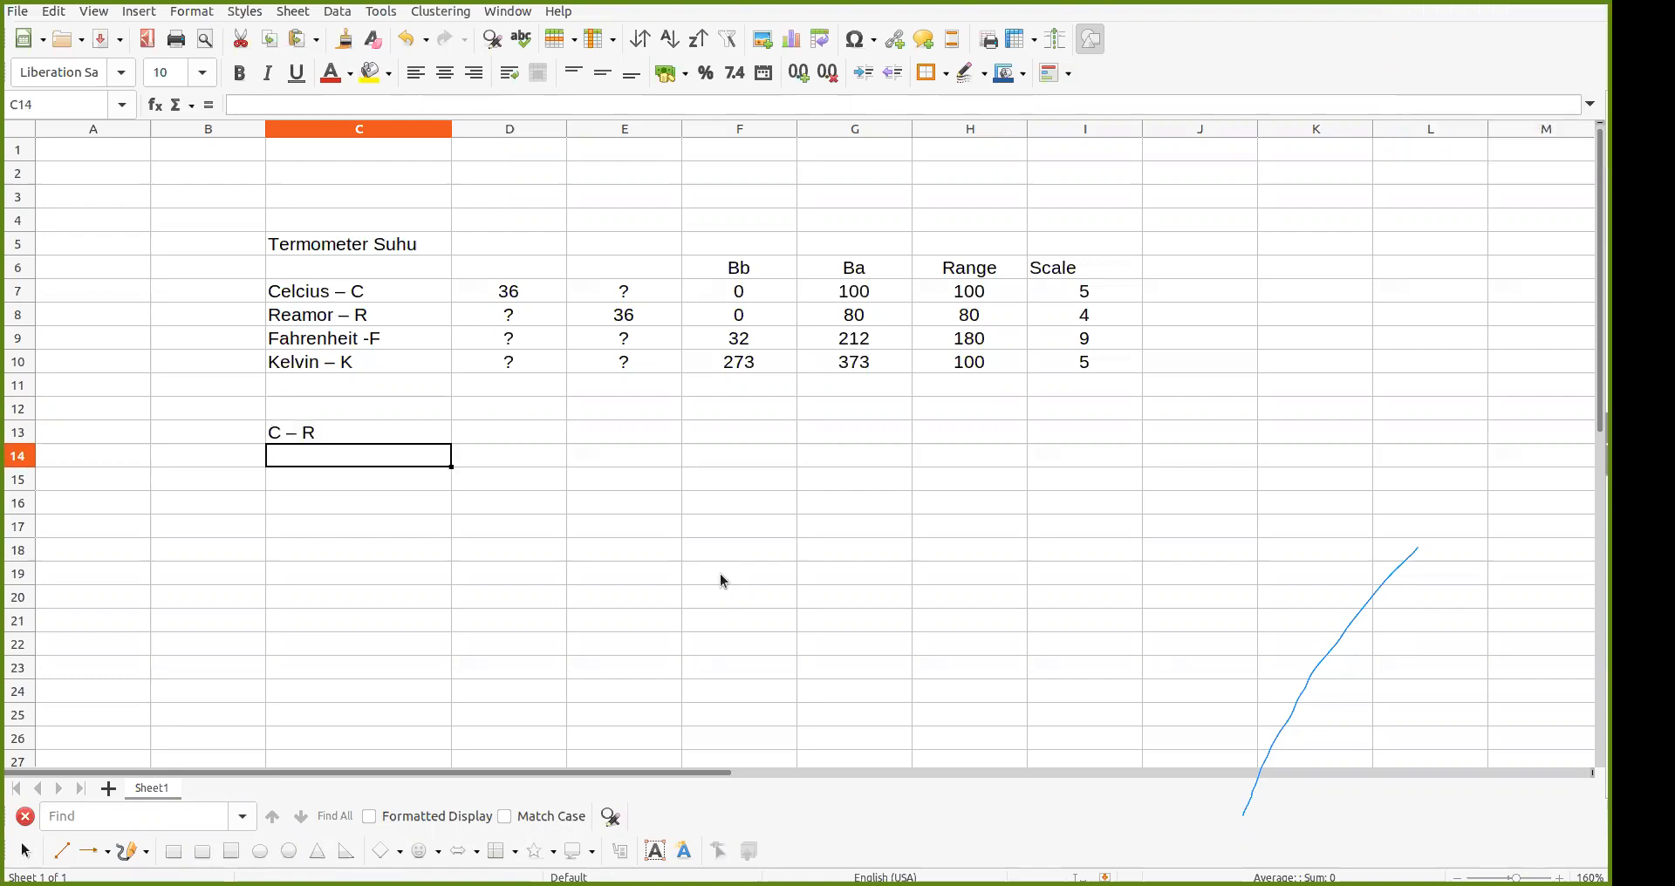
type("C -")
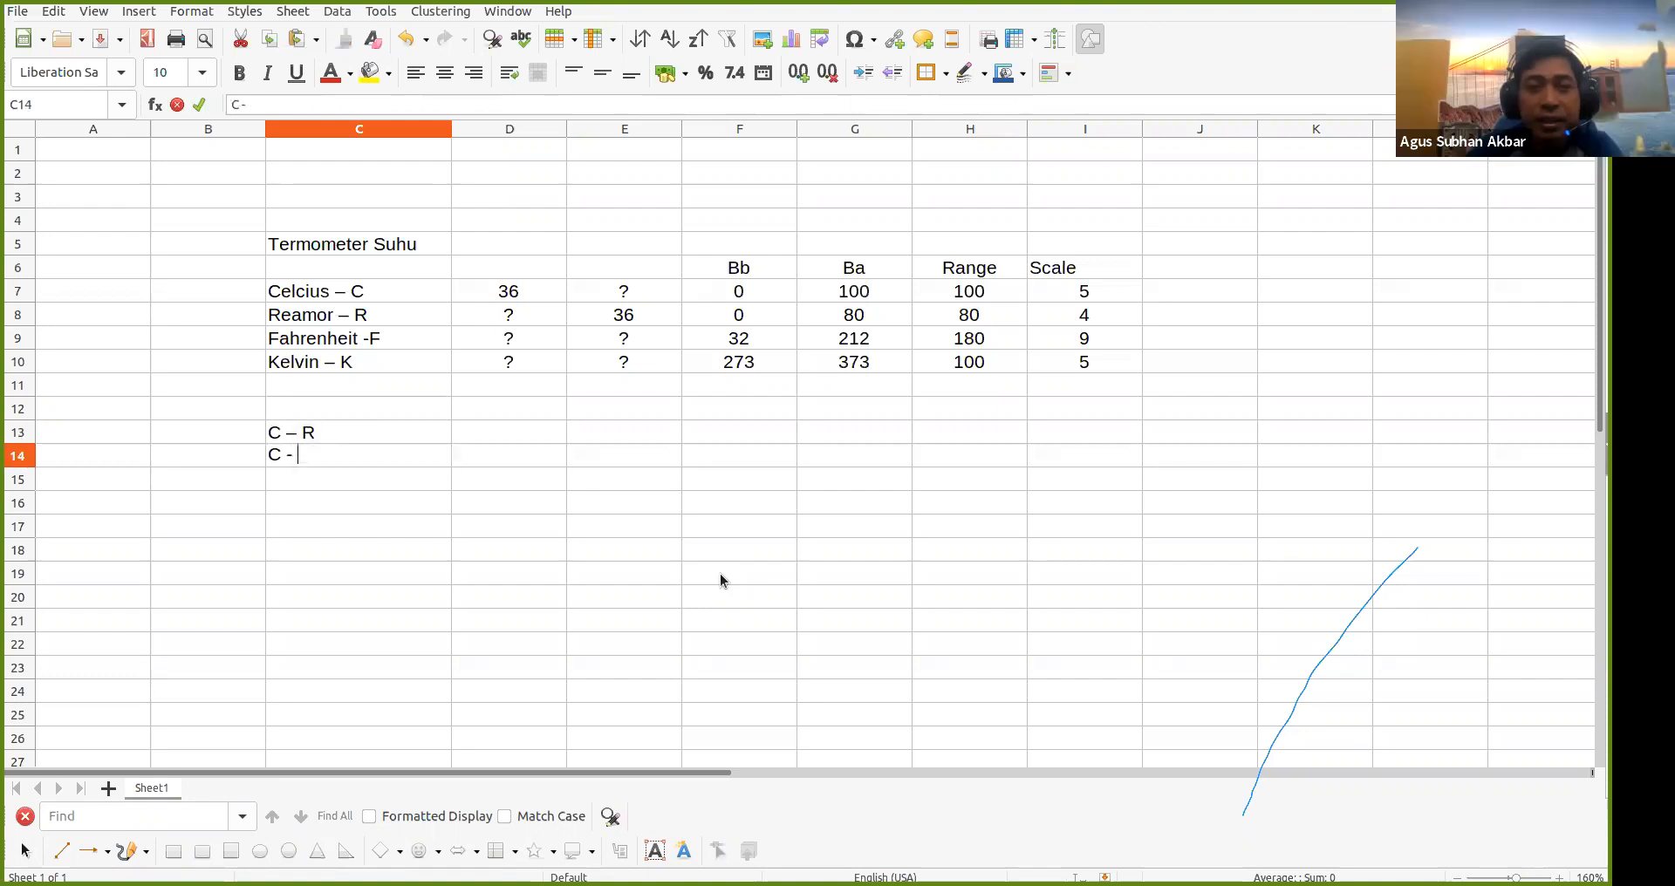
type("F")
key("Return")
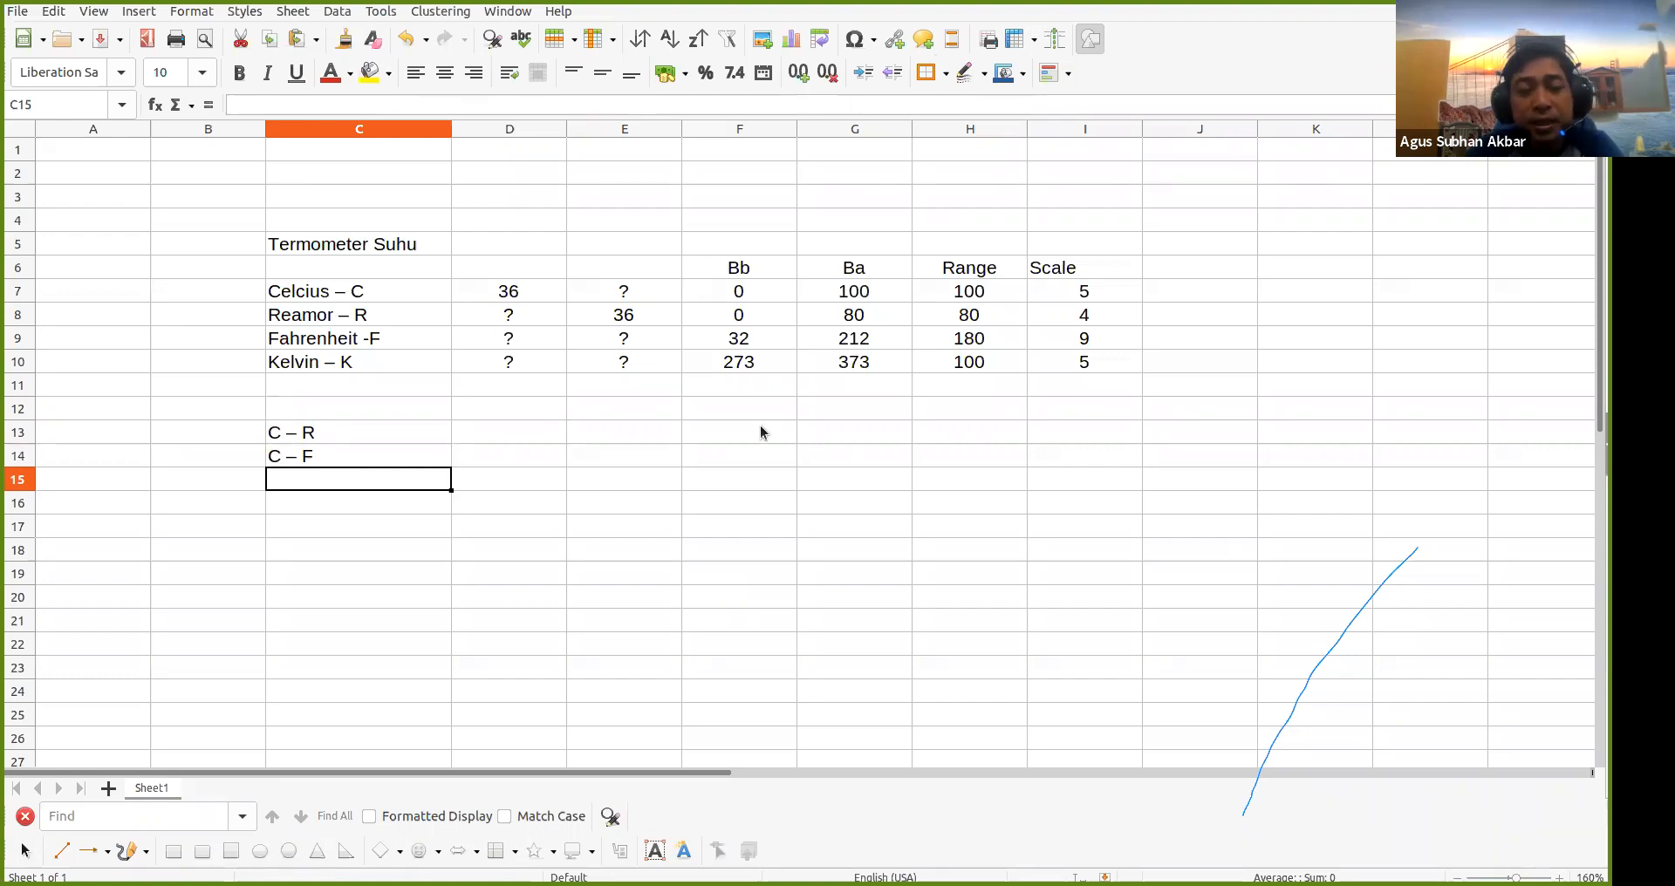
type("C - ")
type("K")
key("Return")
Step: Enter the label "Suhu-C" in D13 beside the C – R pair
key("Up")
key("Up")
key("Up")
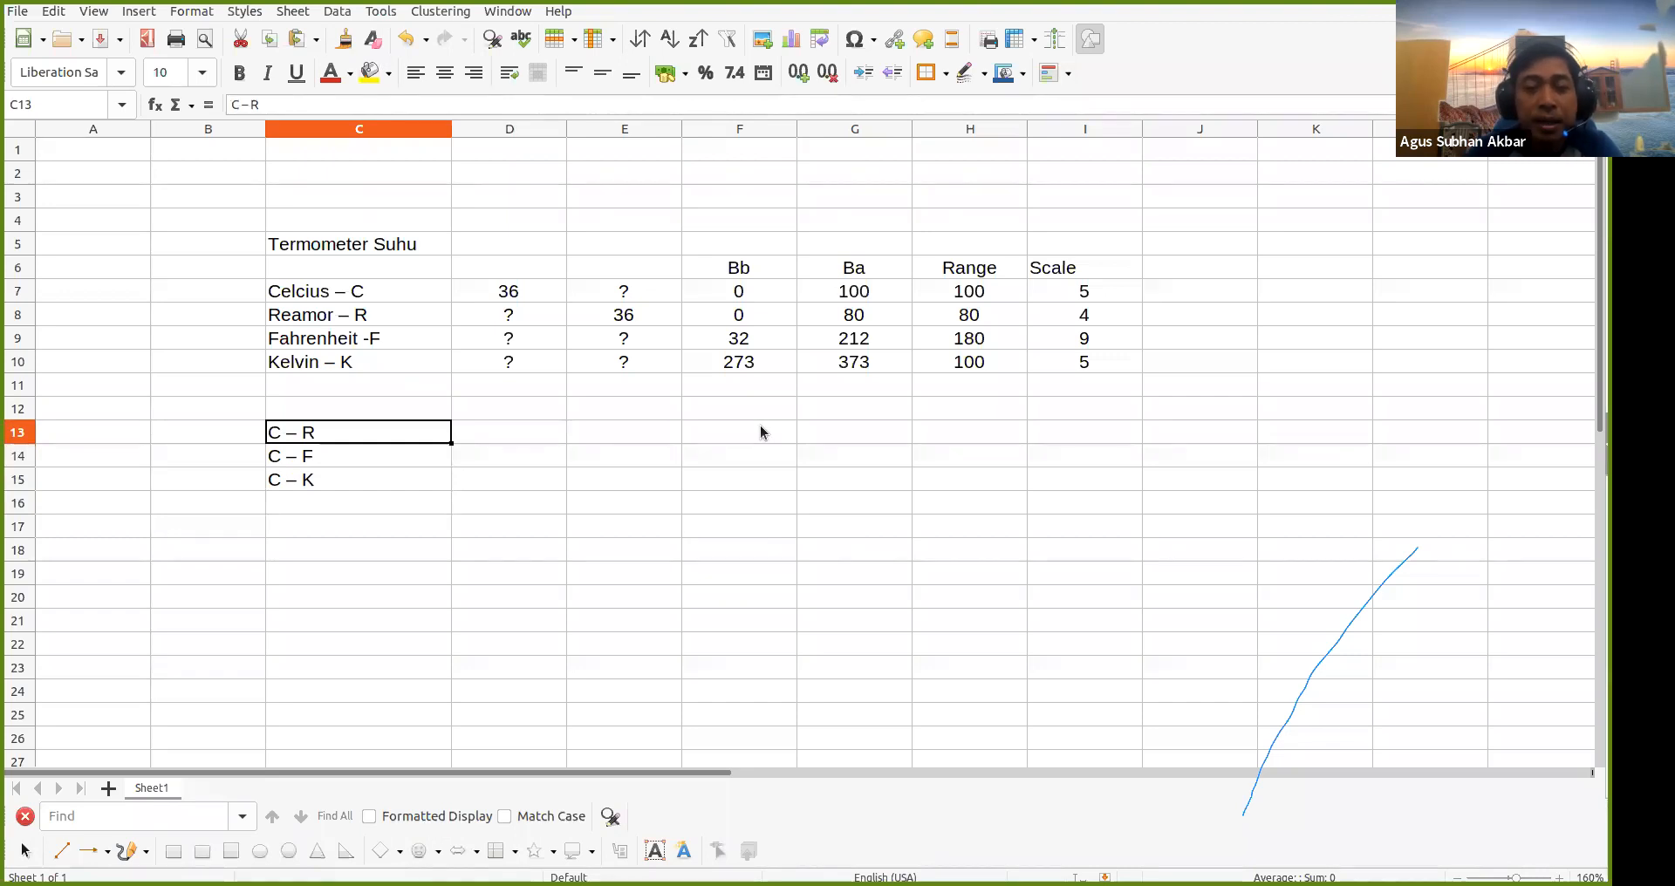
key("Right")
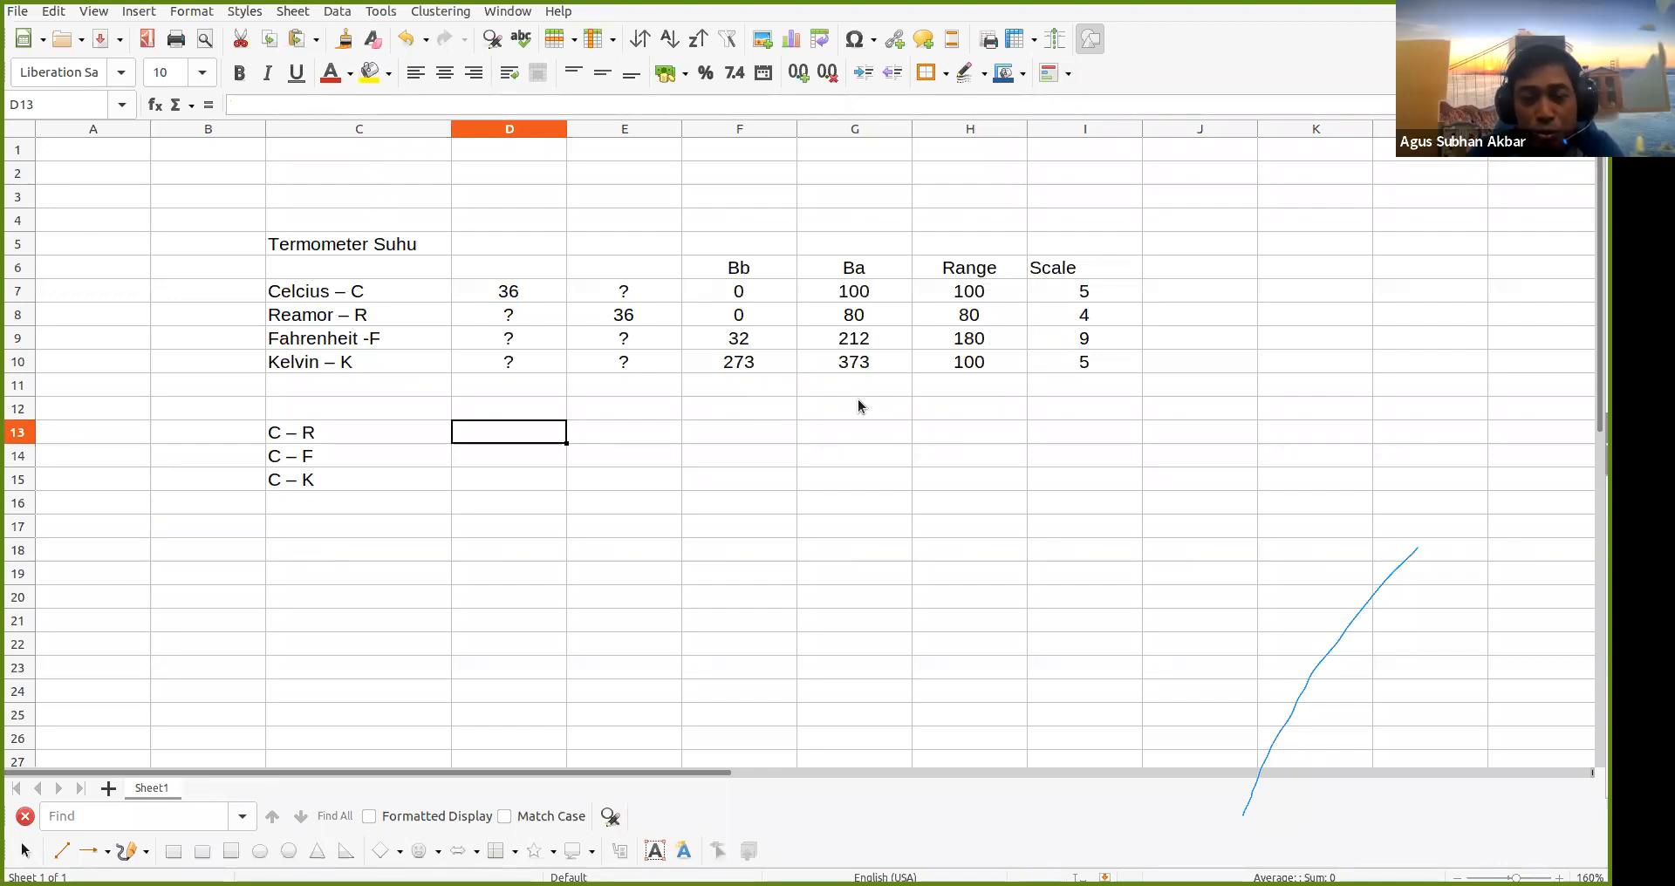
type("s")
key("BackSpace")
type("SU")
key("BackSpace")
type("uhu")
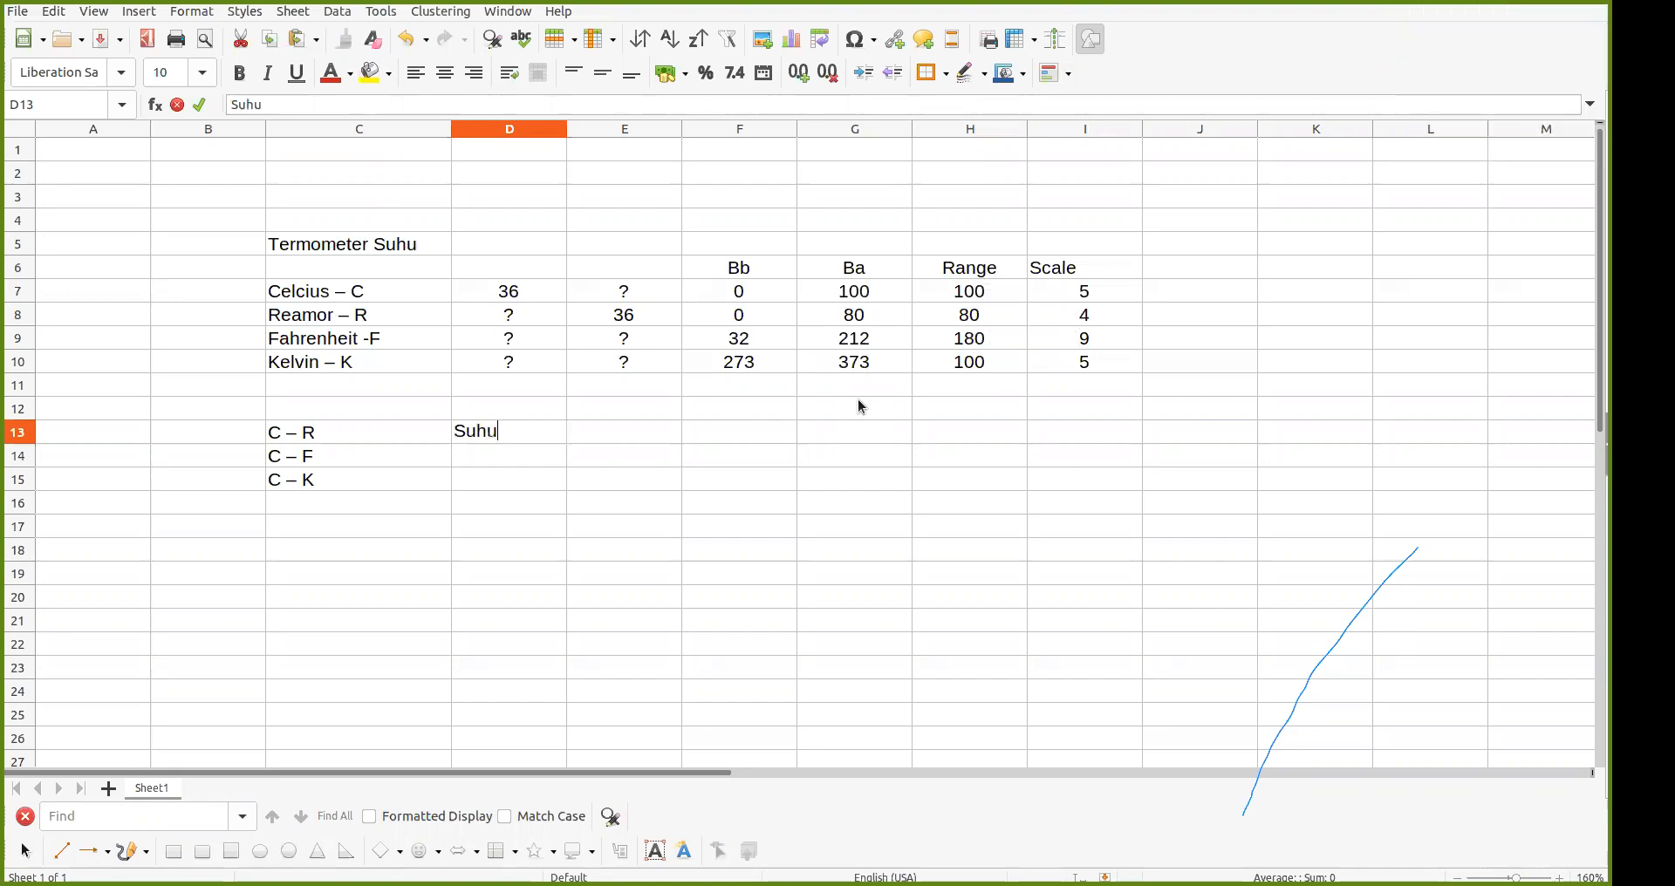
key("Up")
key("Down")
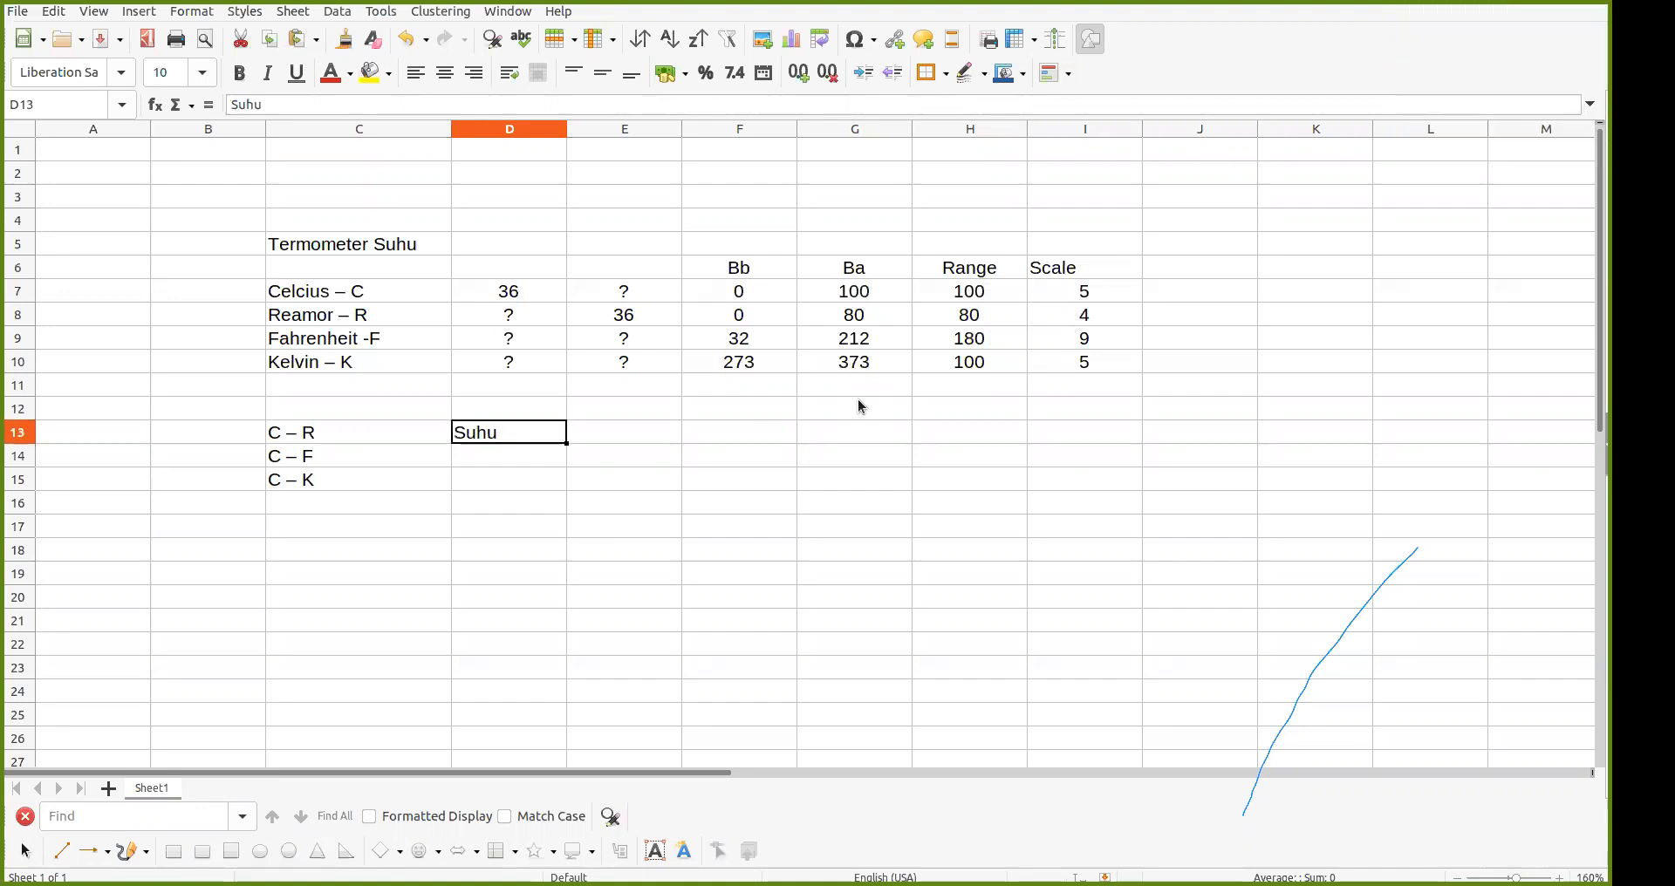
double_click(532, 426)
type("x")
key("BackSpace")
type("-C")
key("Return")
Step: Enter a "?" placeholder in E13 beside the Suhu-C label
key("Up")
key("Right")
type("?")
key("Return")
Step: Enter the label "Suhu-F" in D14 beneath Suhu-C
key("Left")
type("Suh")
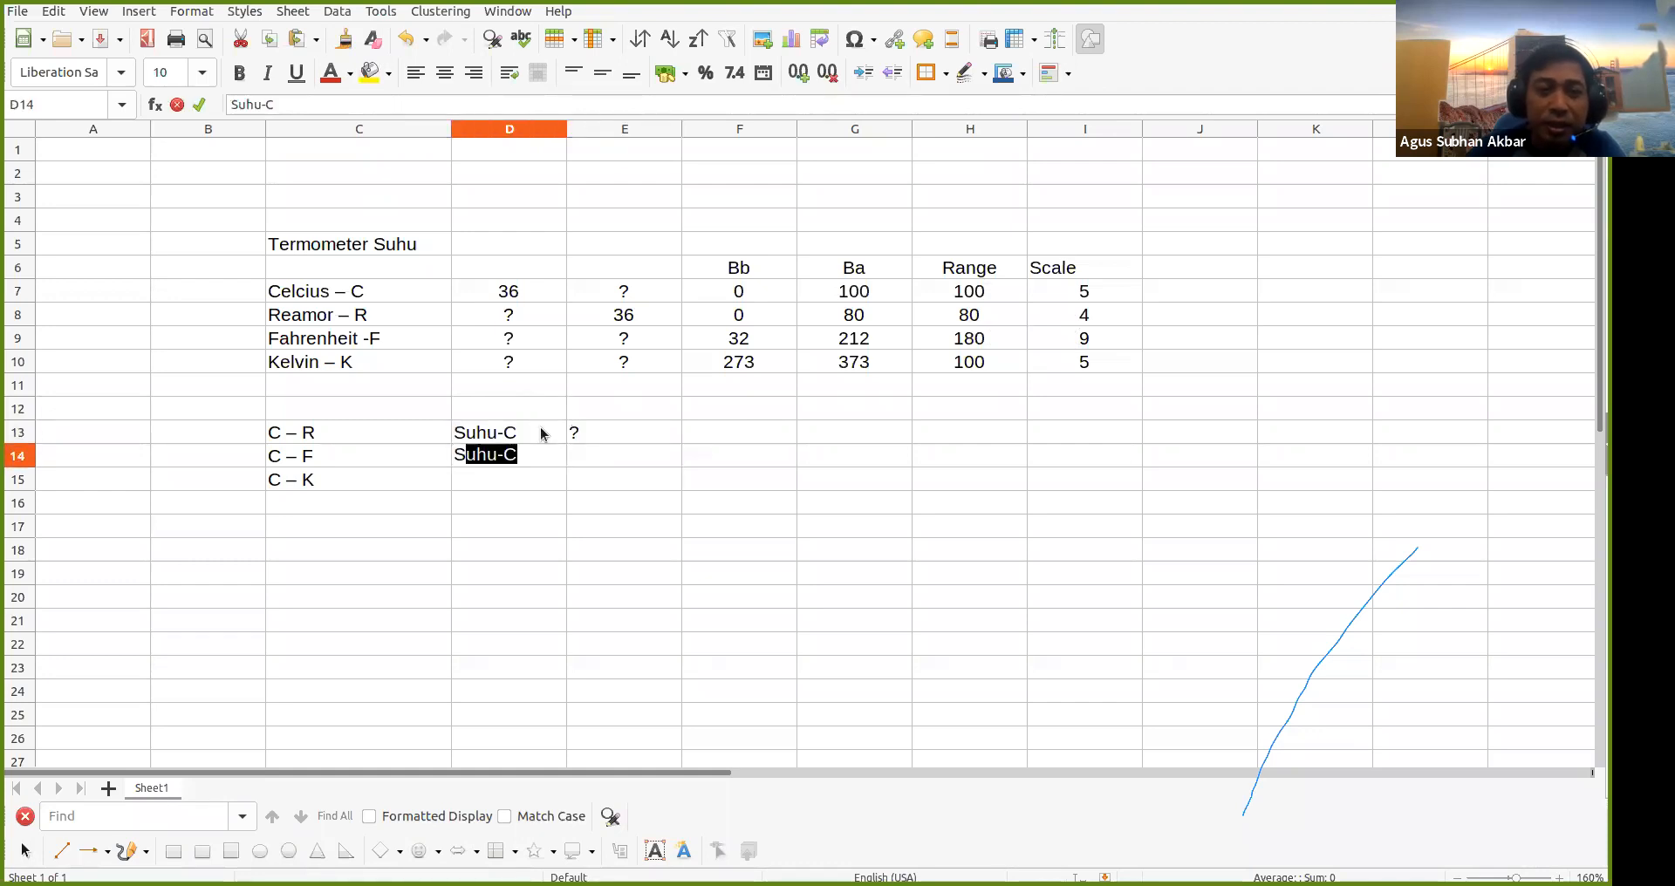
type("u-F")
key("Return")
key("Up")
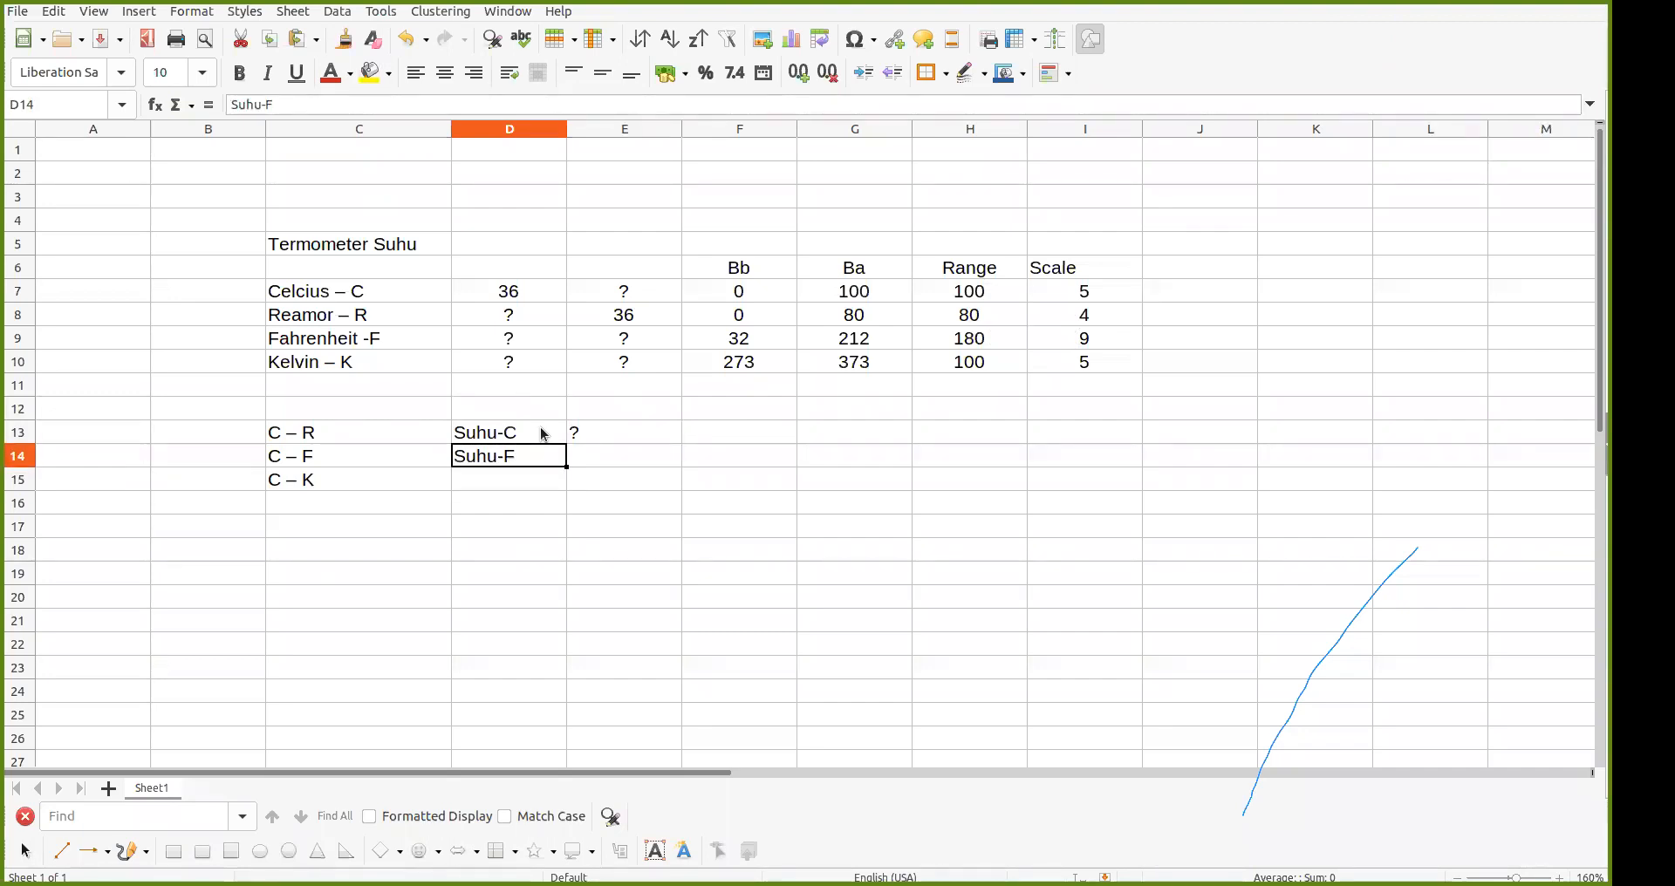
Step: Set the Suhu-C value in E13 to 36 and mark Suhu-F in E14 as unknown with "?"
key("Right")
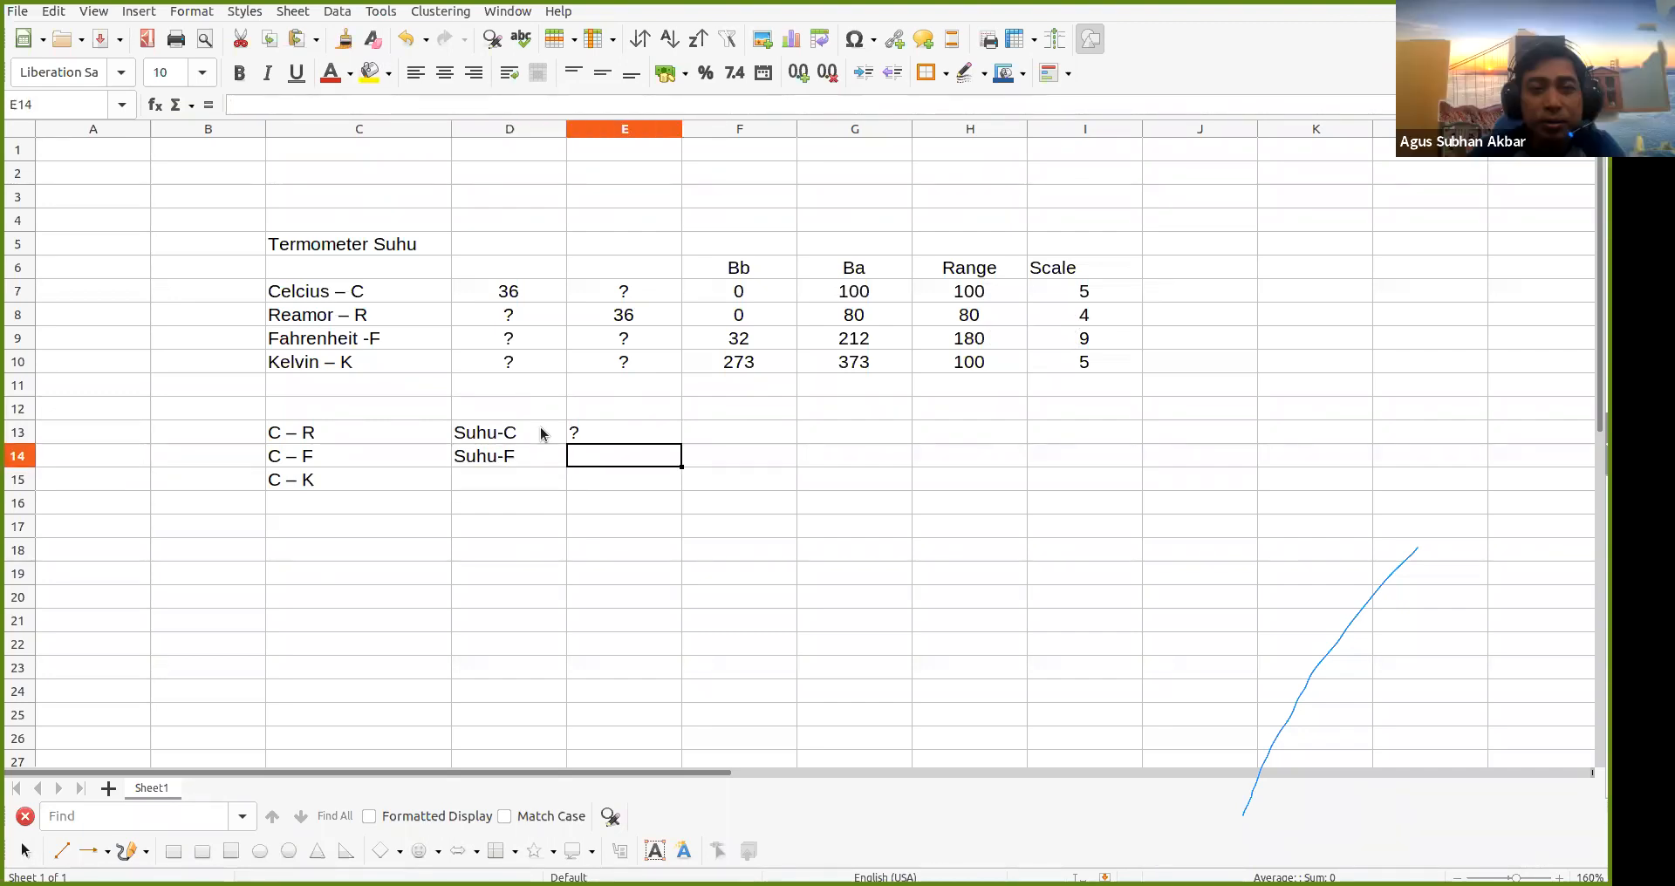
left_click(599, 436)
type("36")
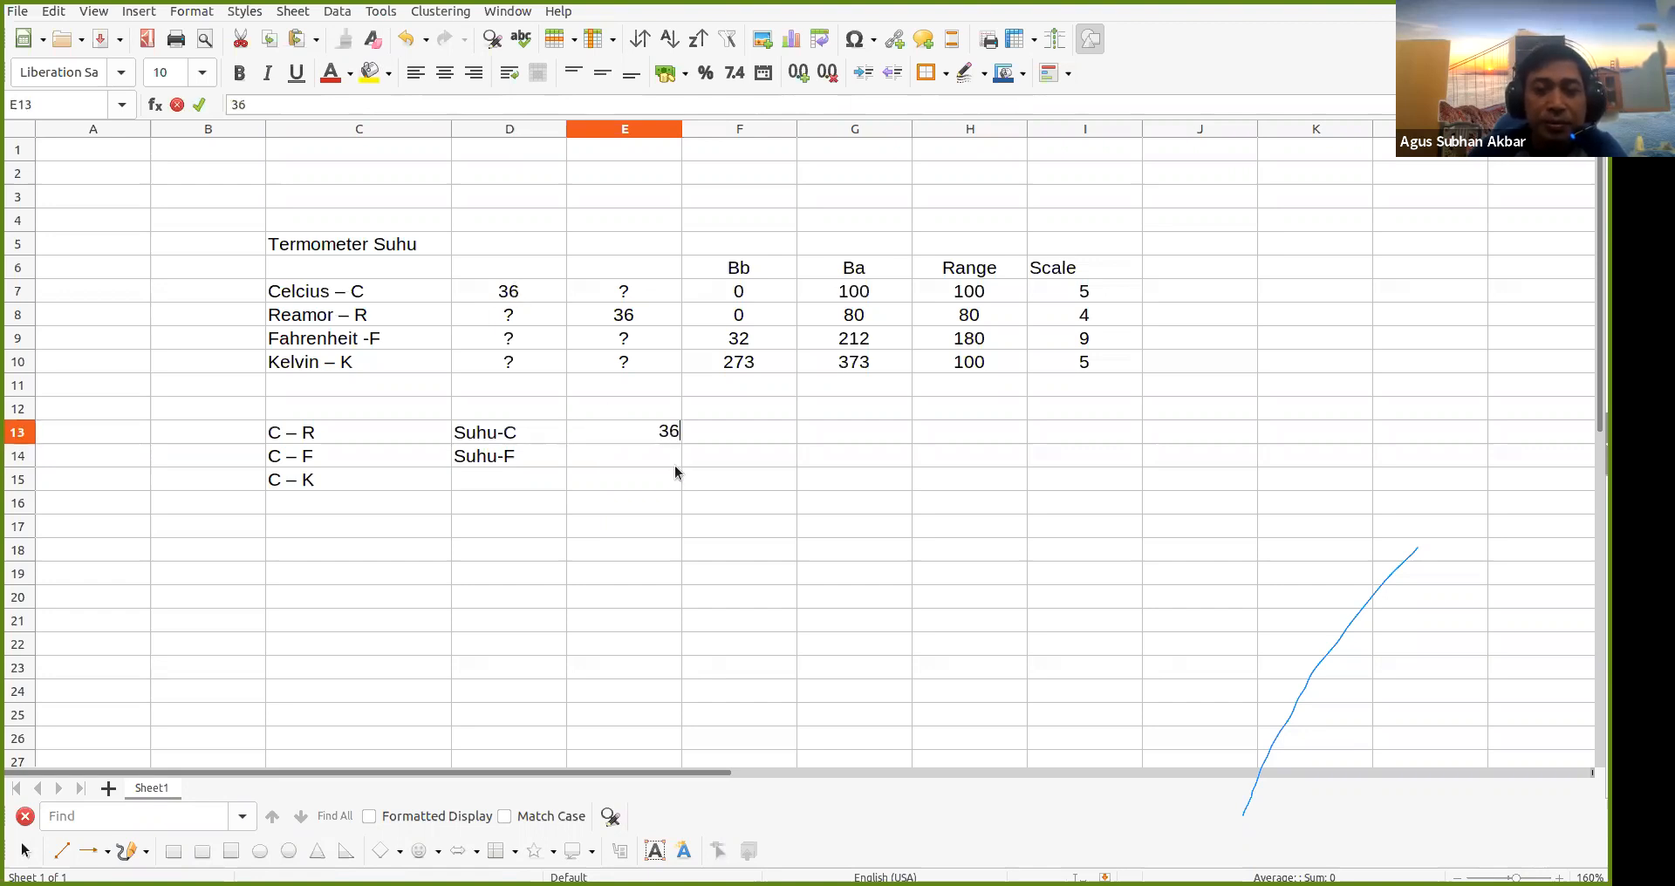
key("Return")
type("?")
key("Return")
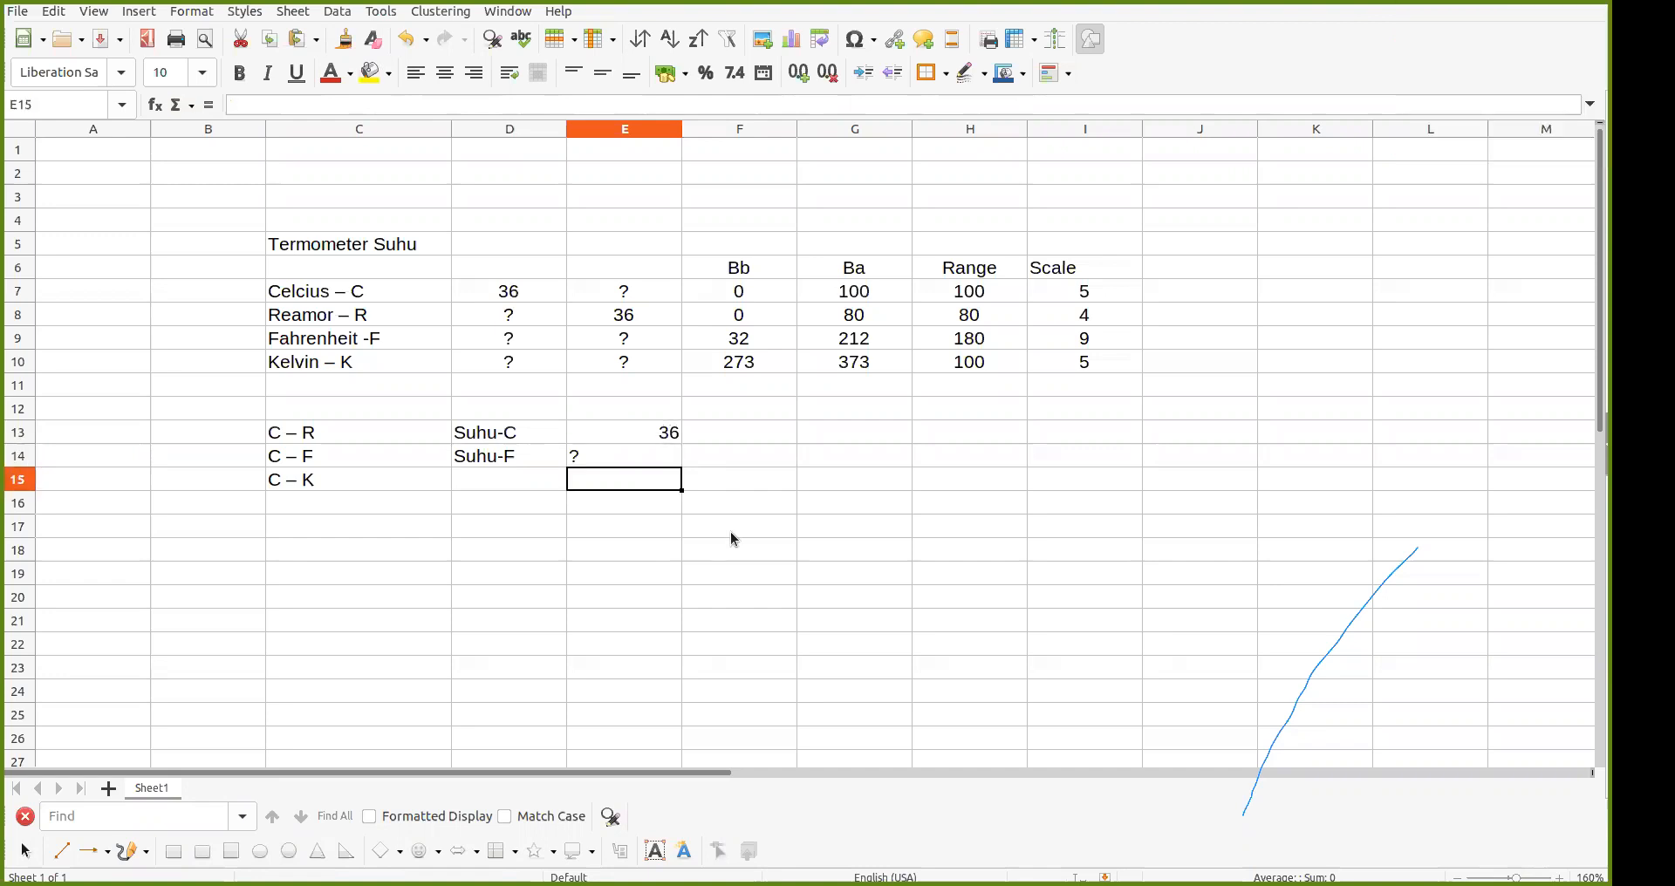
Step: Enter the label "Suhu-F" in G13 to introduce the conversion formula
key("Right")
key("Right")
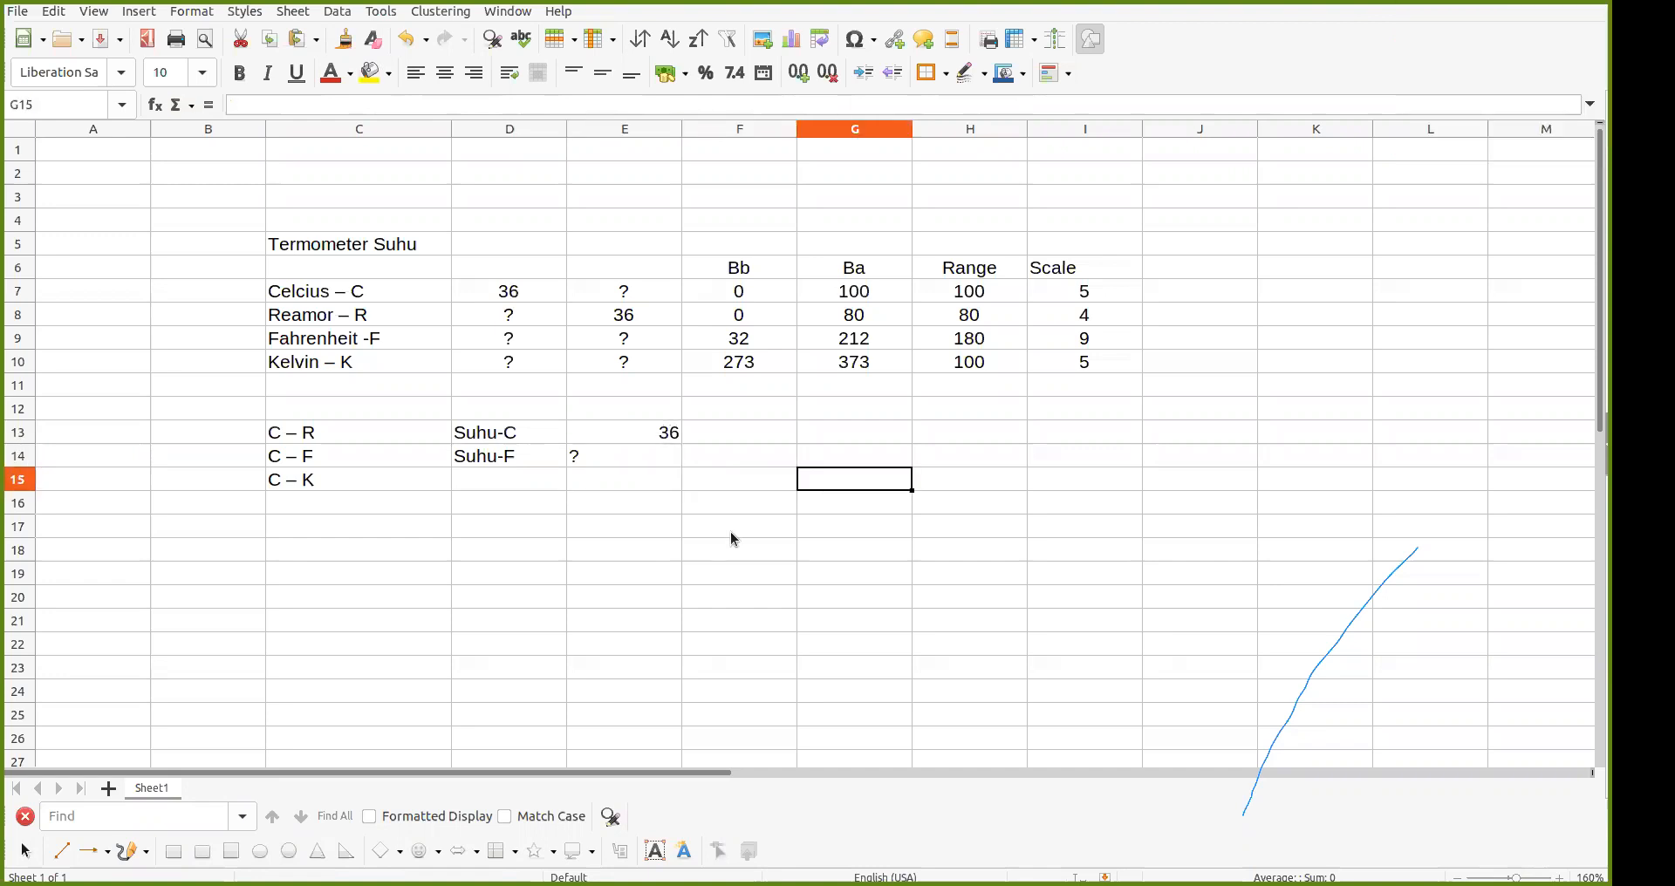
key("Up")
key("Up")
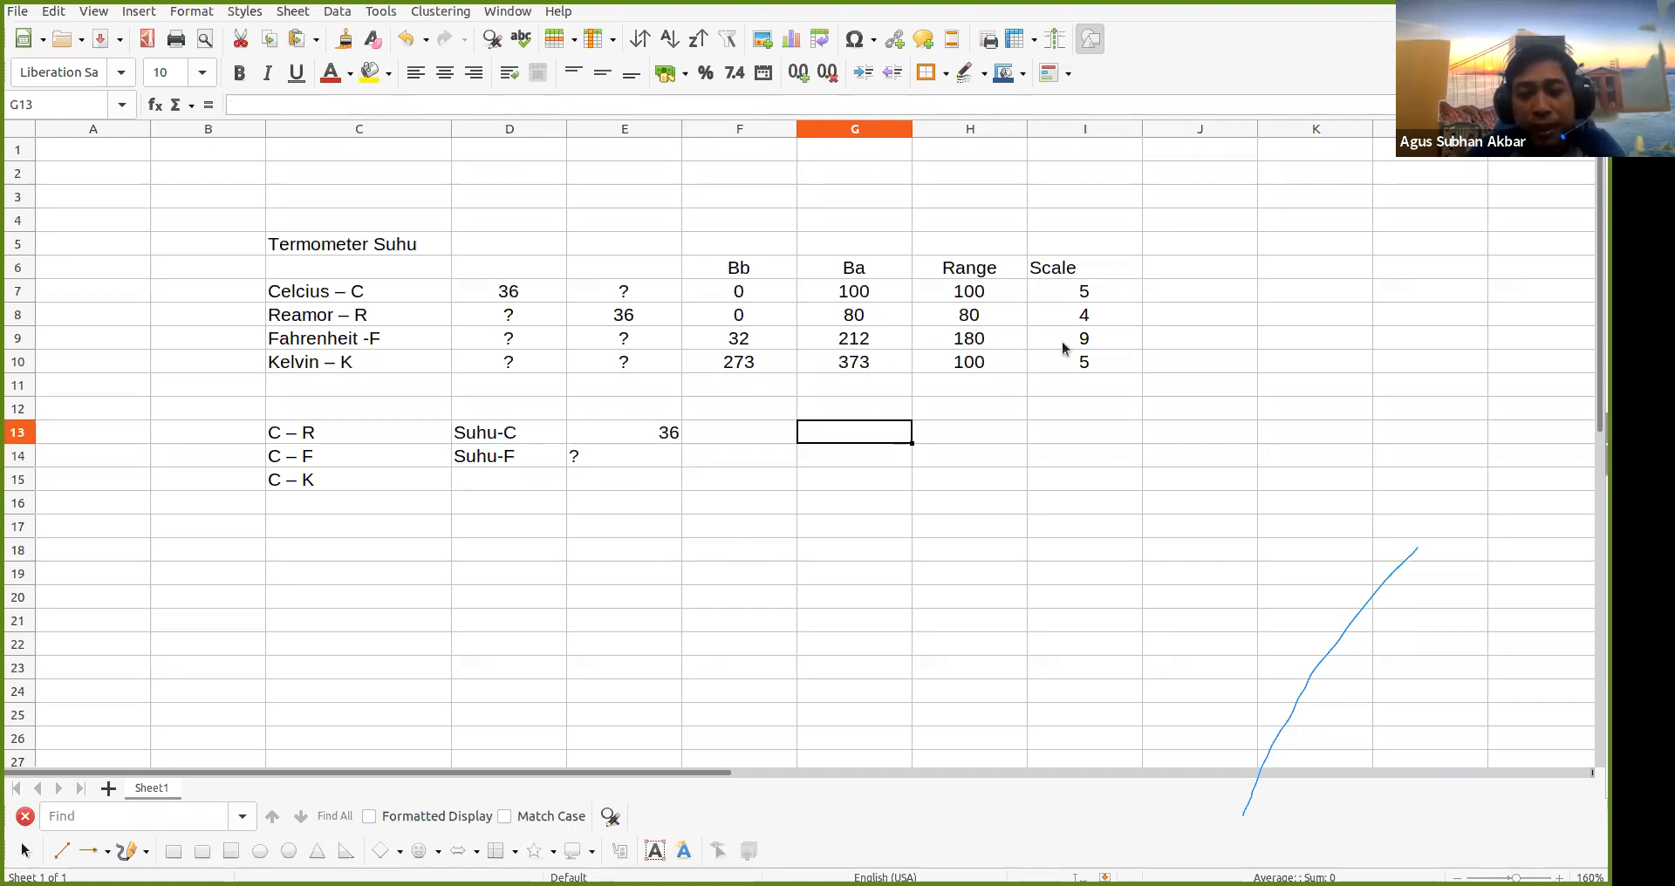
key("Up")
type("s")
key("BackSpace")
key("Down")
type("Suhu-F")
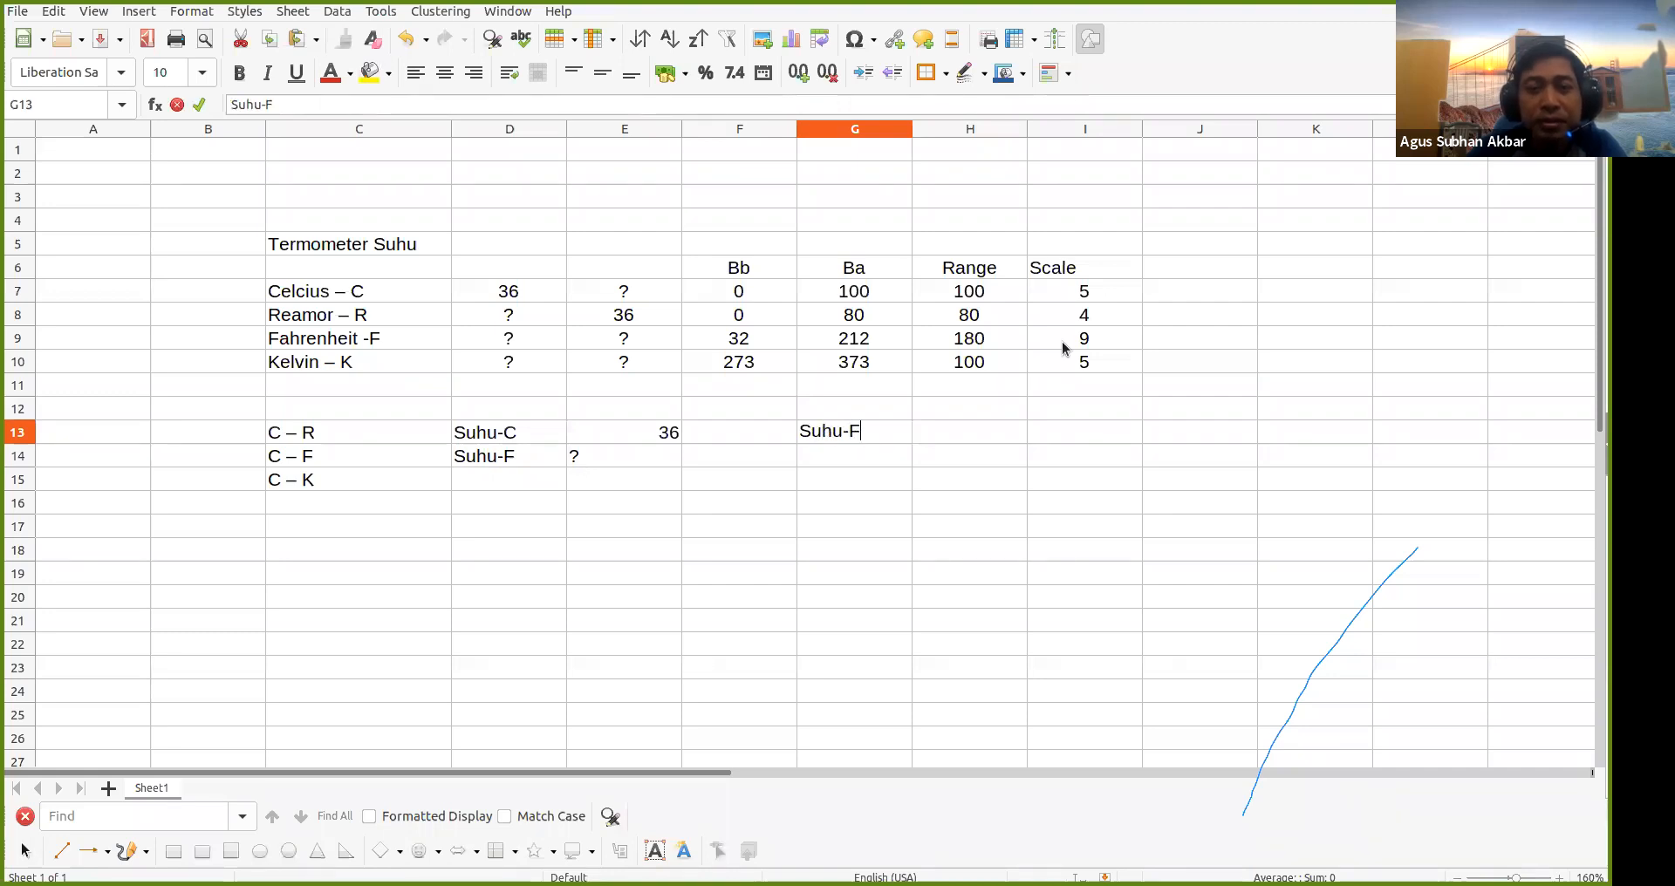
key("Tab")
Step: Begin the written conversion formula in H13 with the text "Scale-F/Scale-C"
type("Sal")
type("e")
type("F")
key("BackSpace")
key("BackSpace")
key("BackSpace")
key("BackSpace")
type("cale")
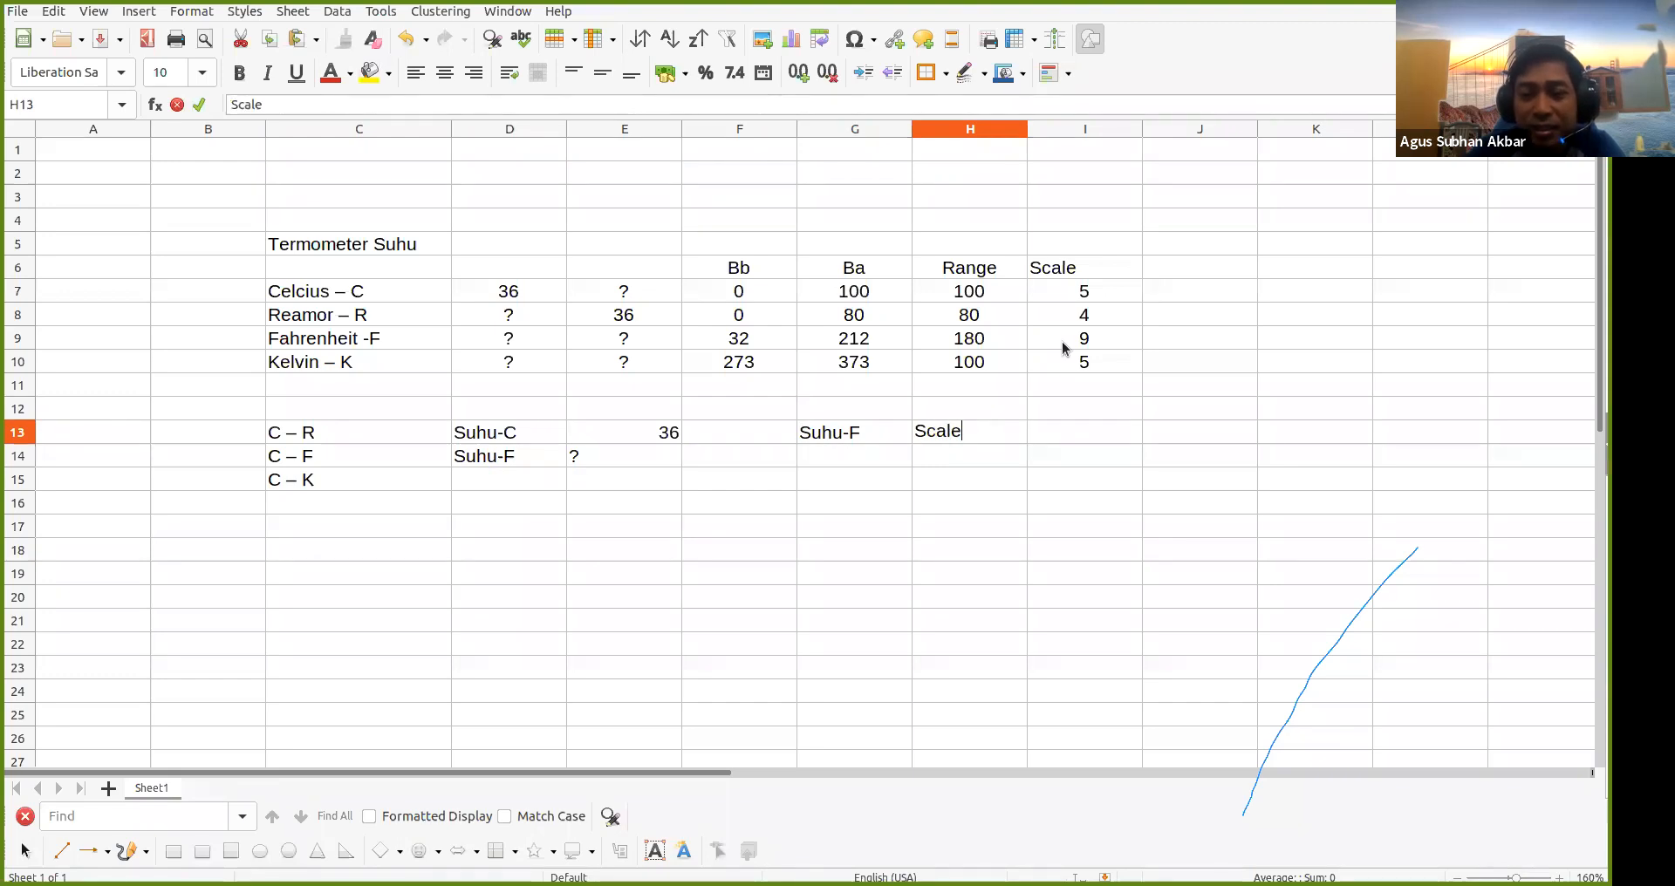
type("-F")
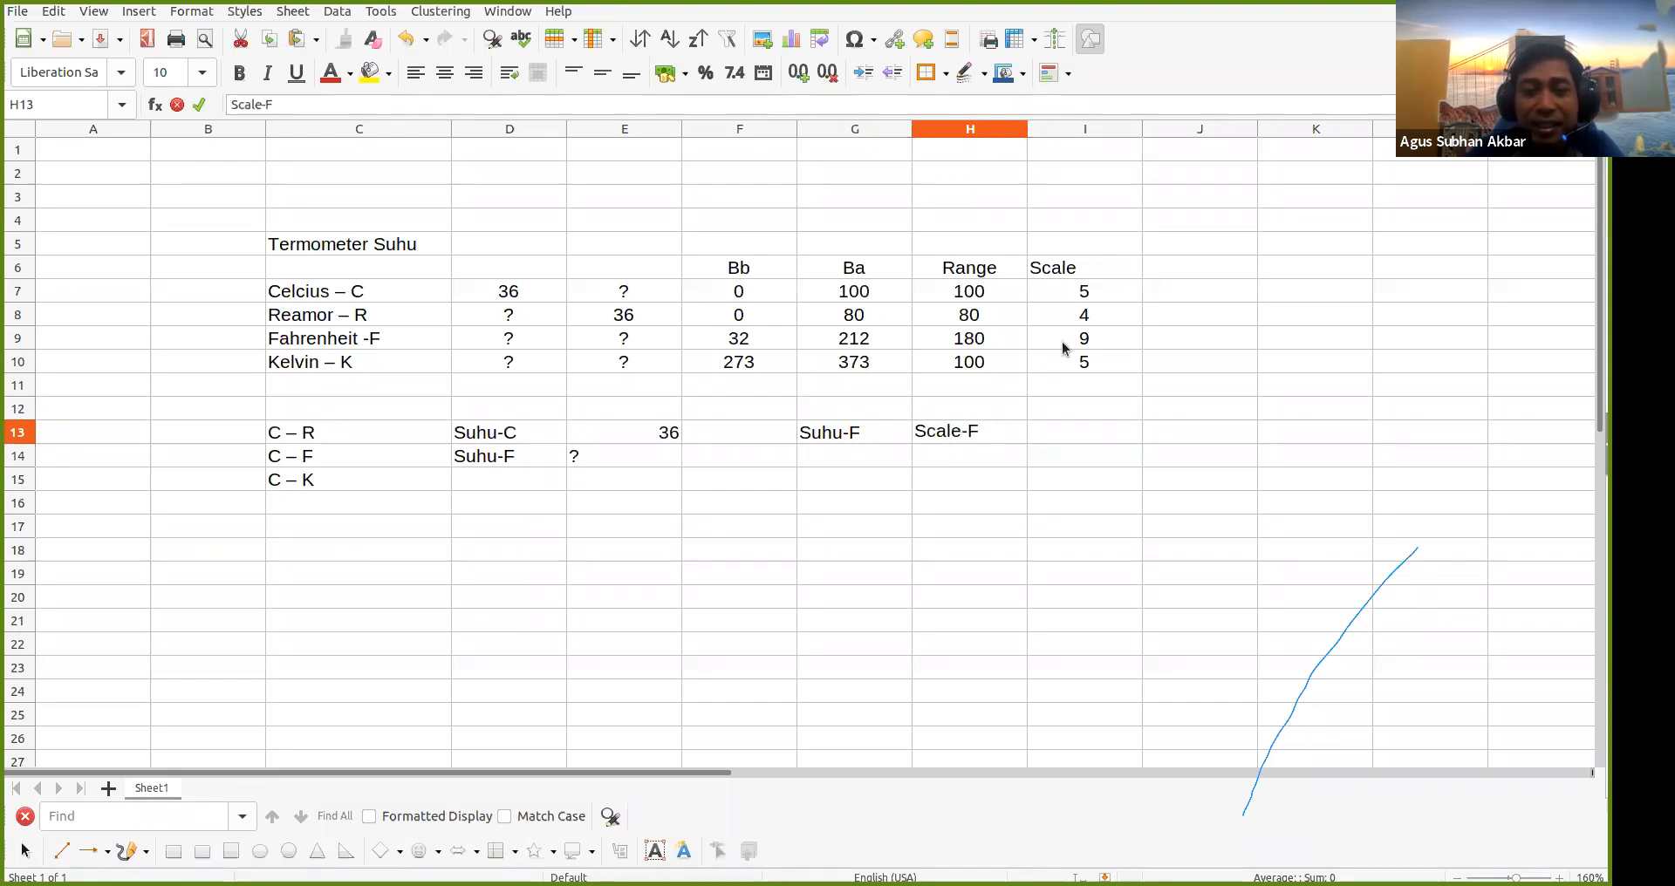
type("/")
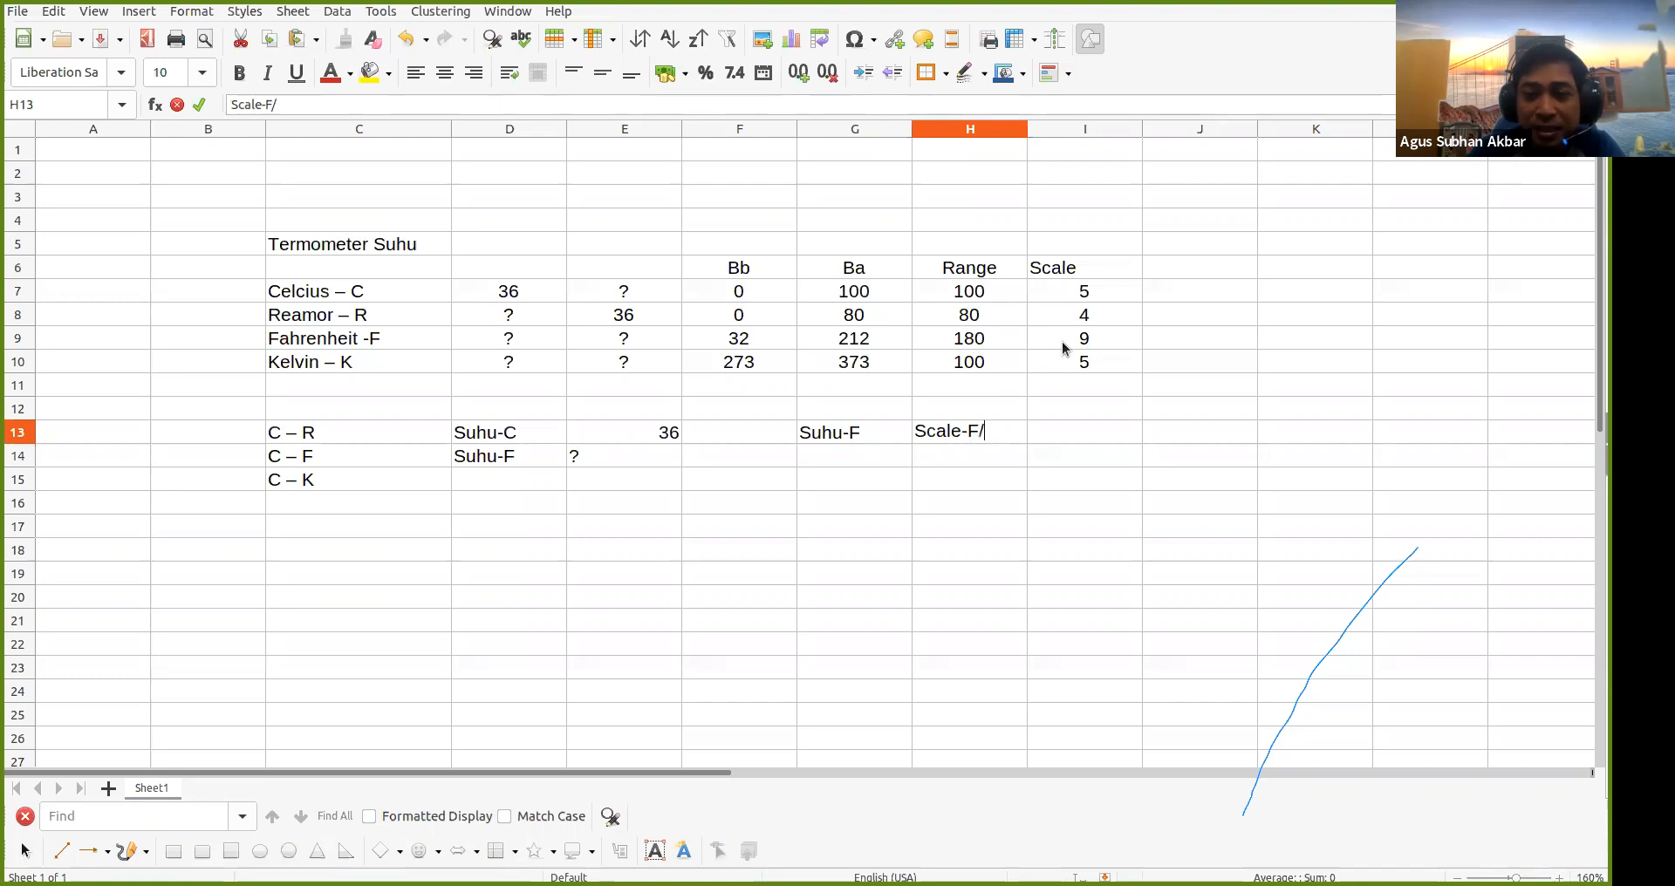
type("Scale")
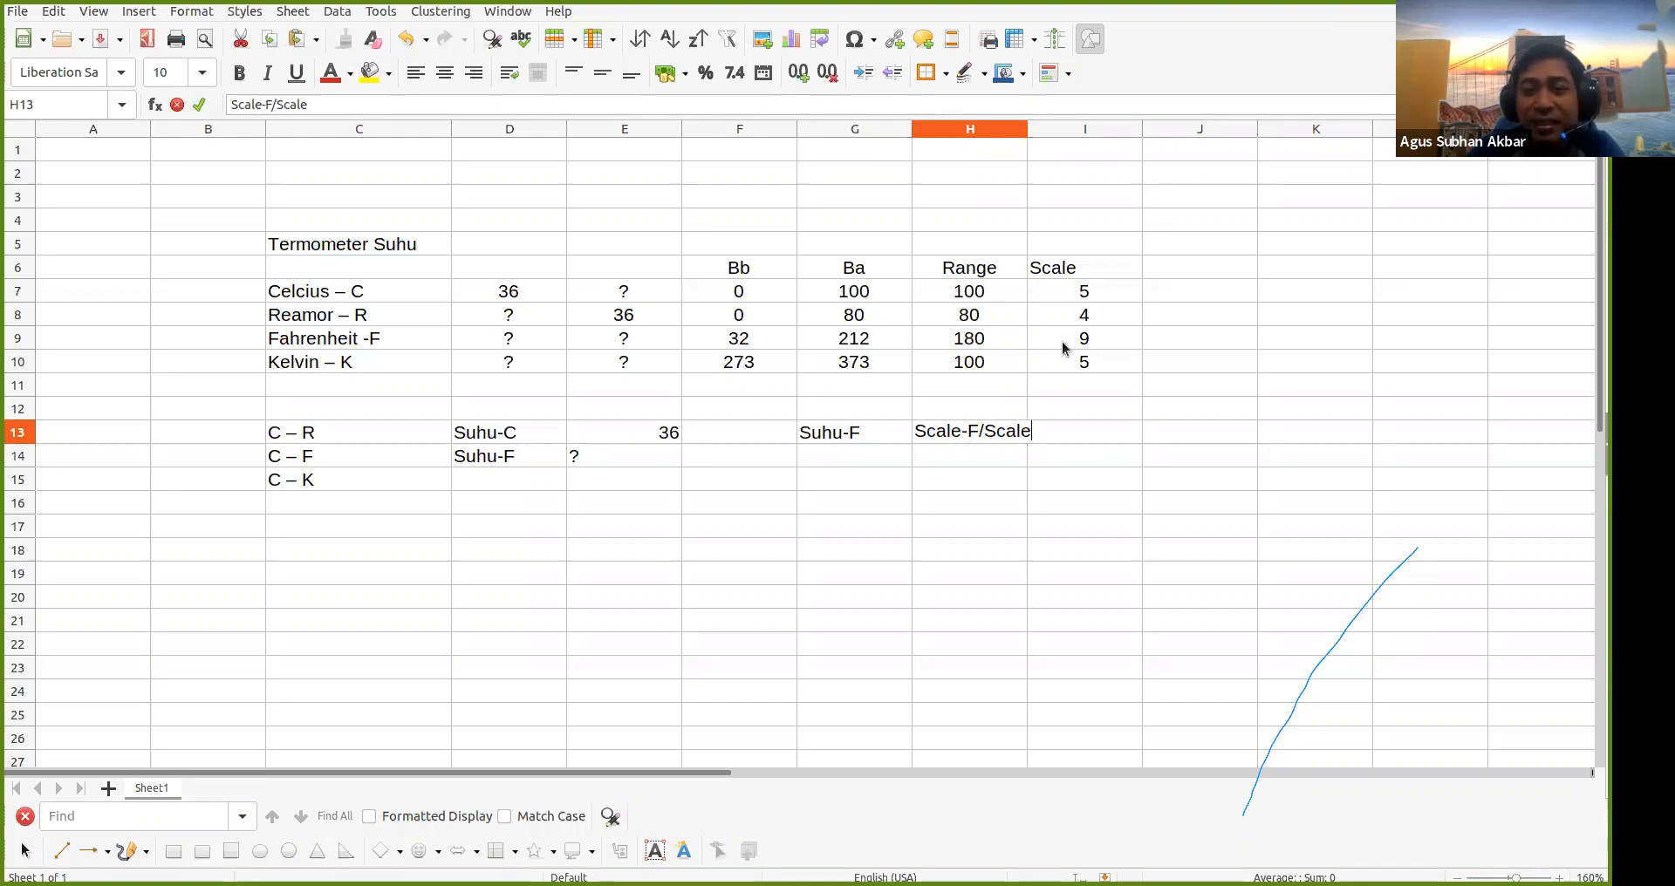
type("-C")
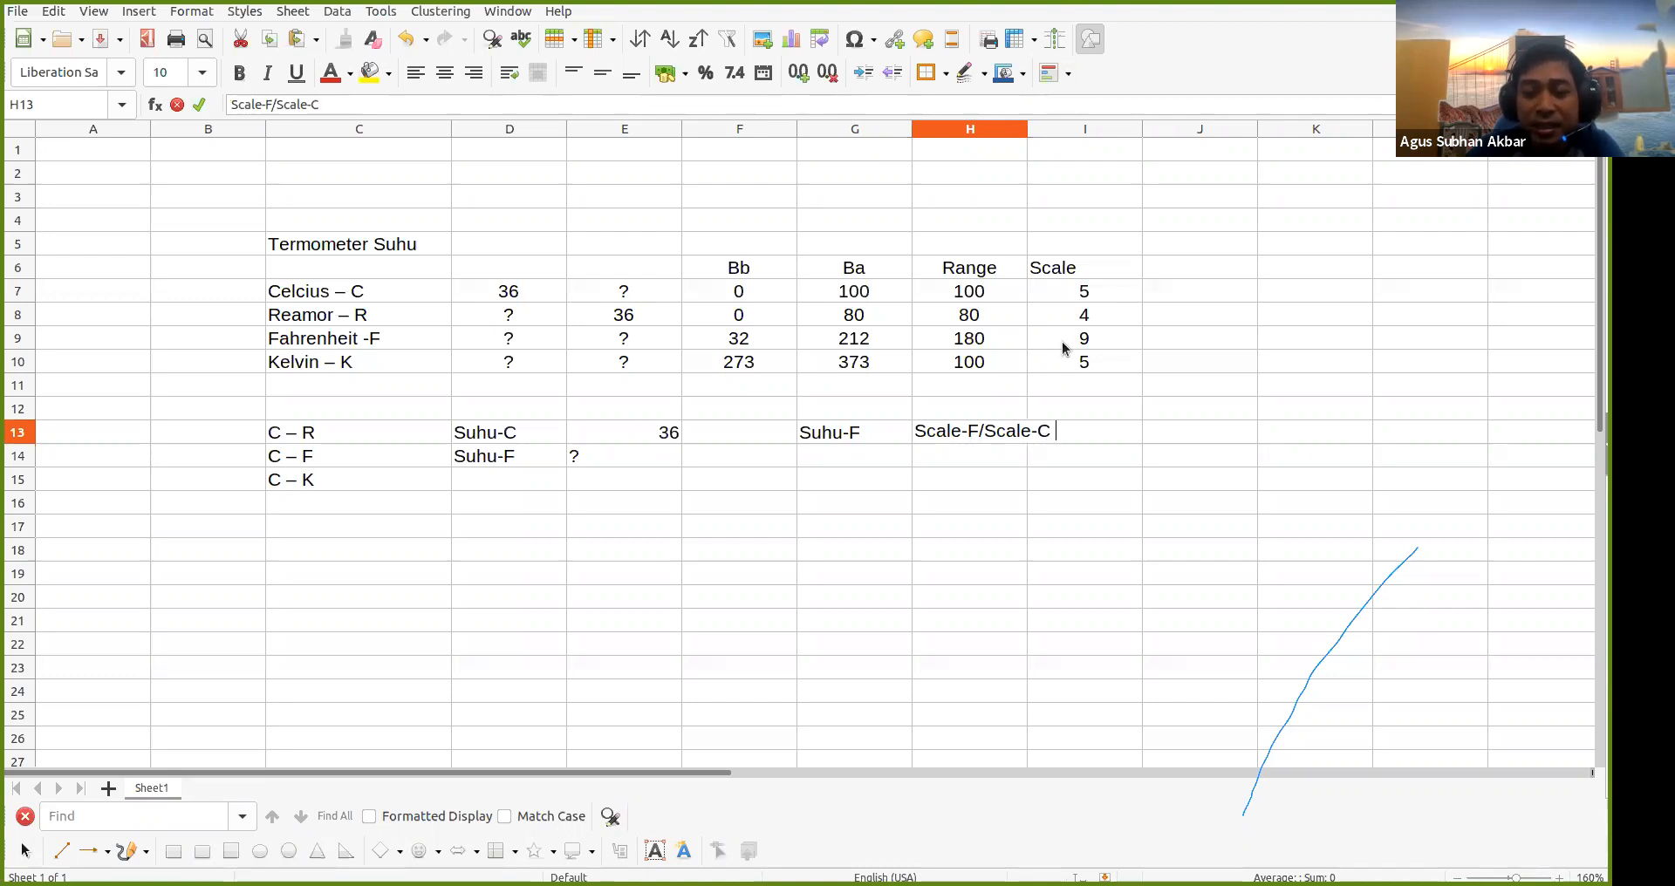
Step: Extend the formula text in H13 with " * (Suhu-C – Bb-F) +"
type(" * (")
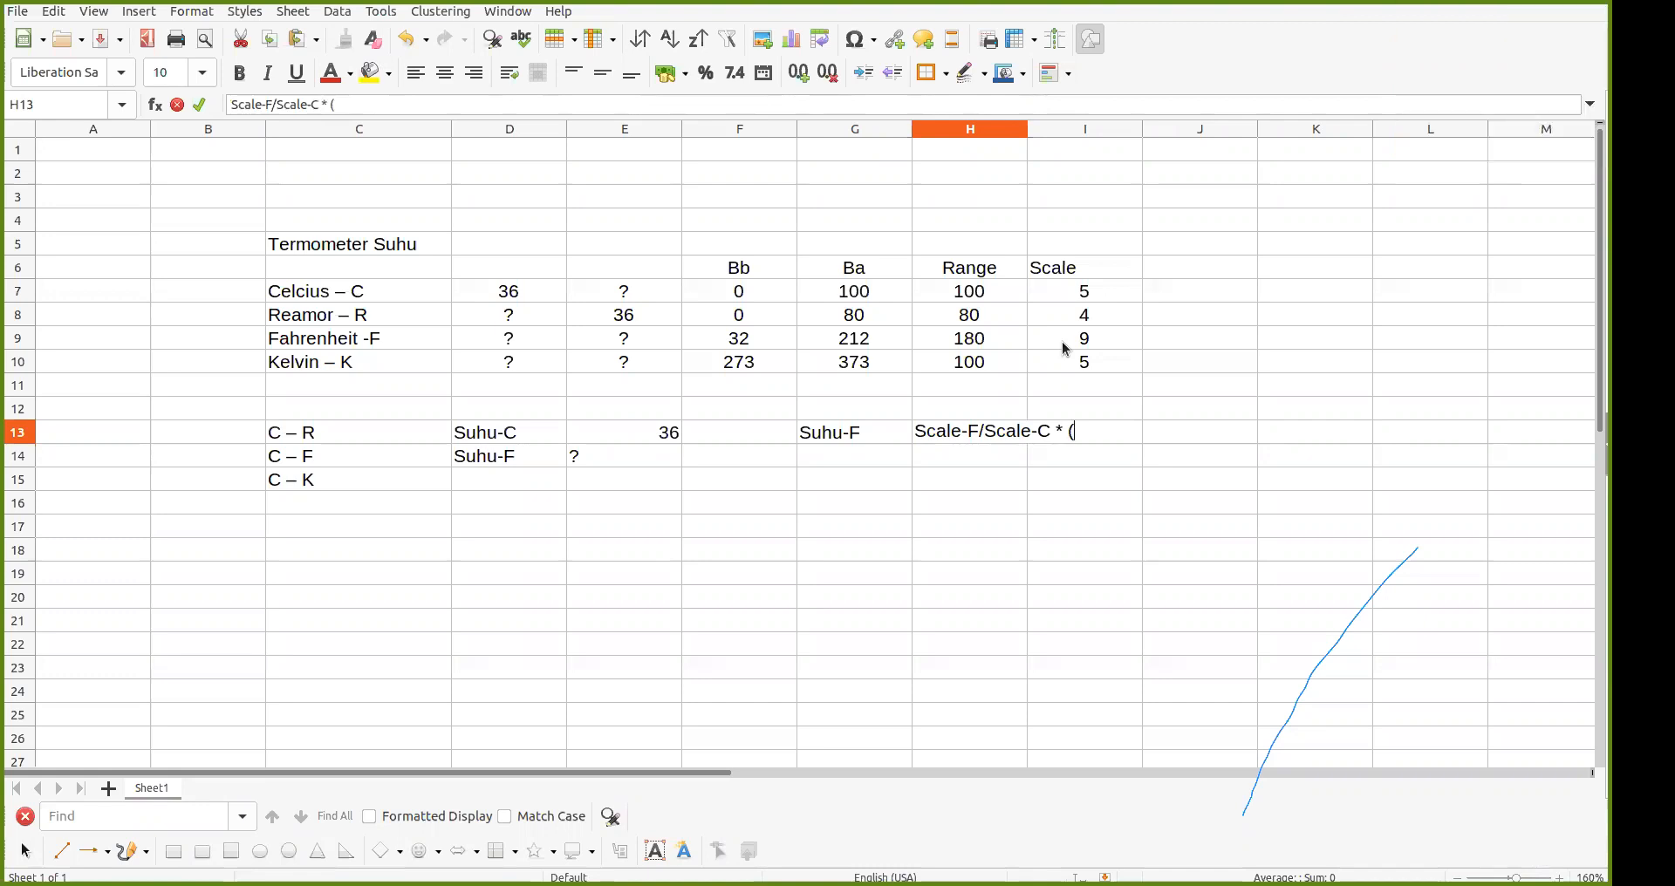
type("Suh")
key("BackSpace")
type("uhu-C")
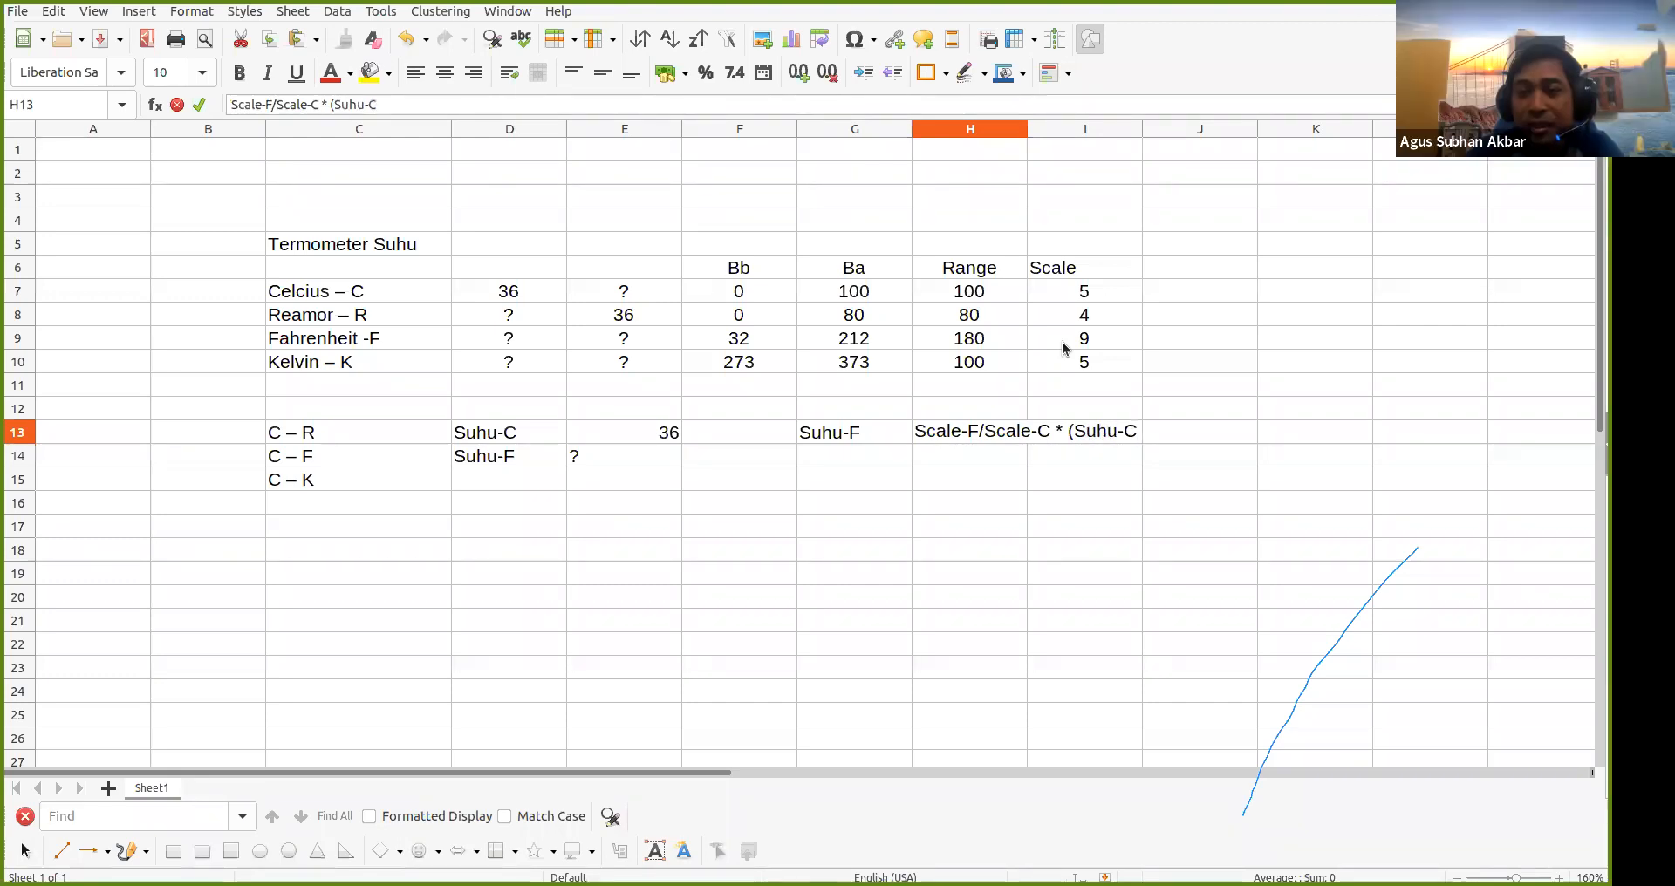
type(" - ")
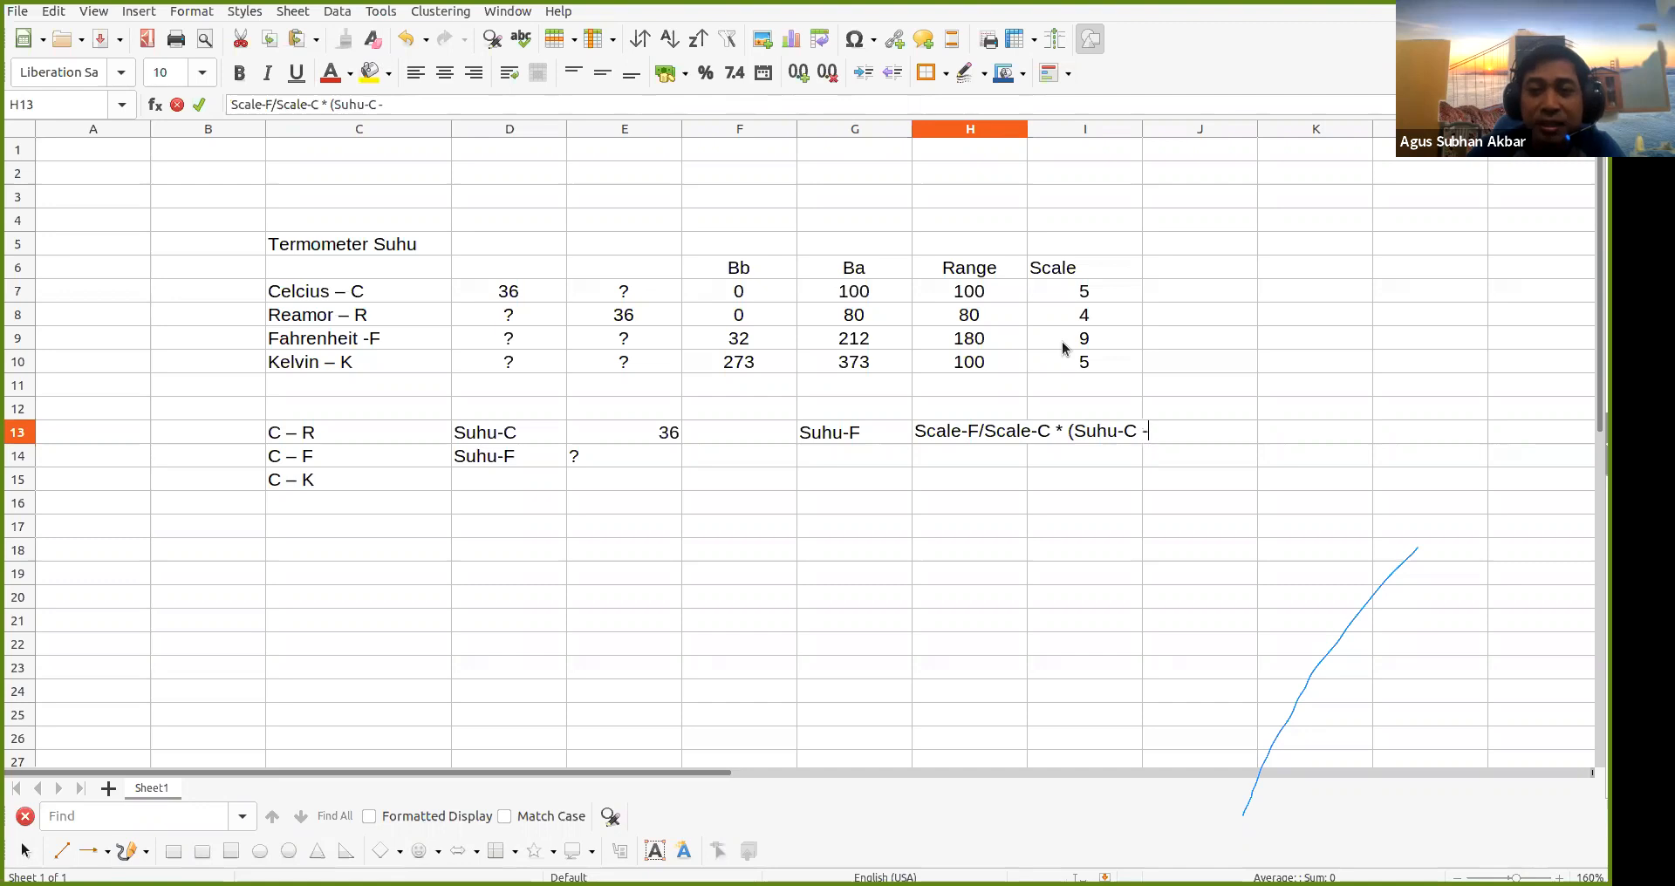
type("Bb")
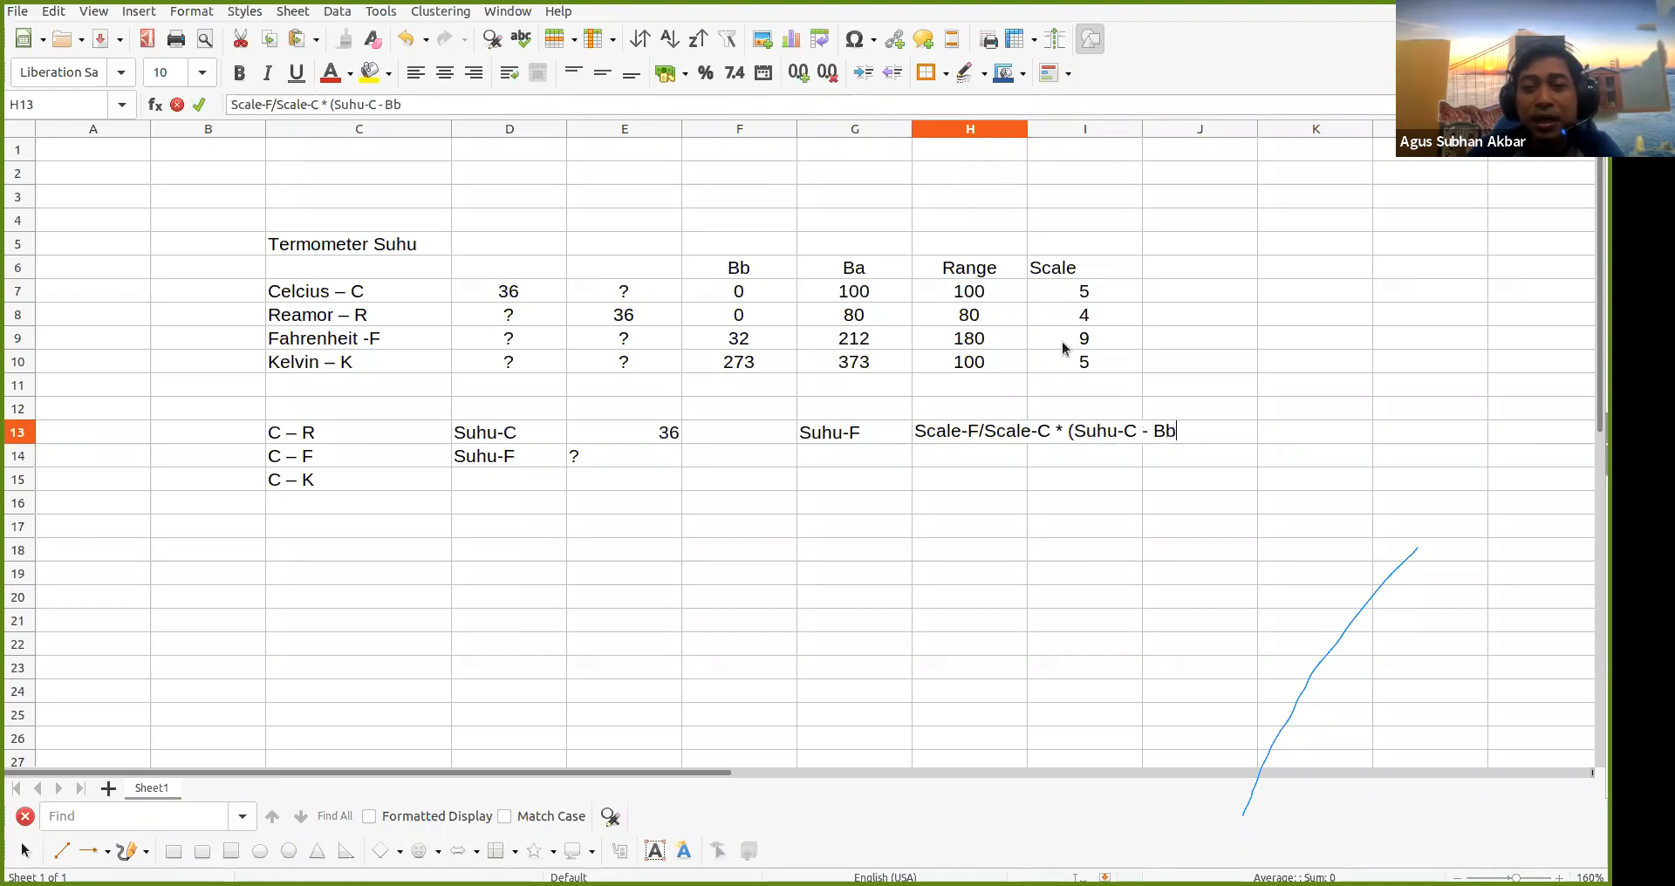
type("-F")
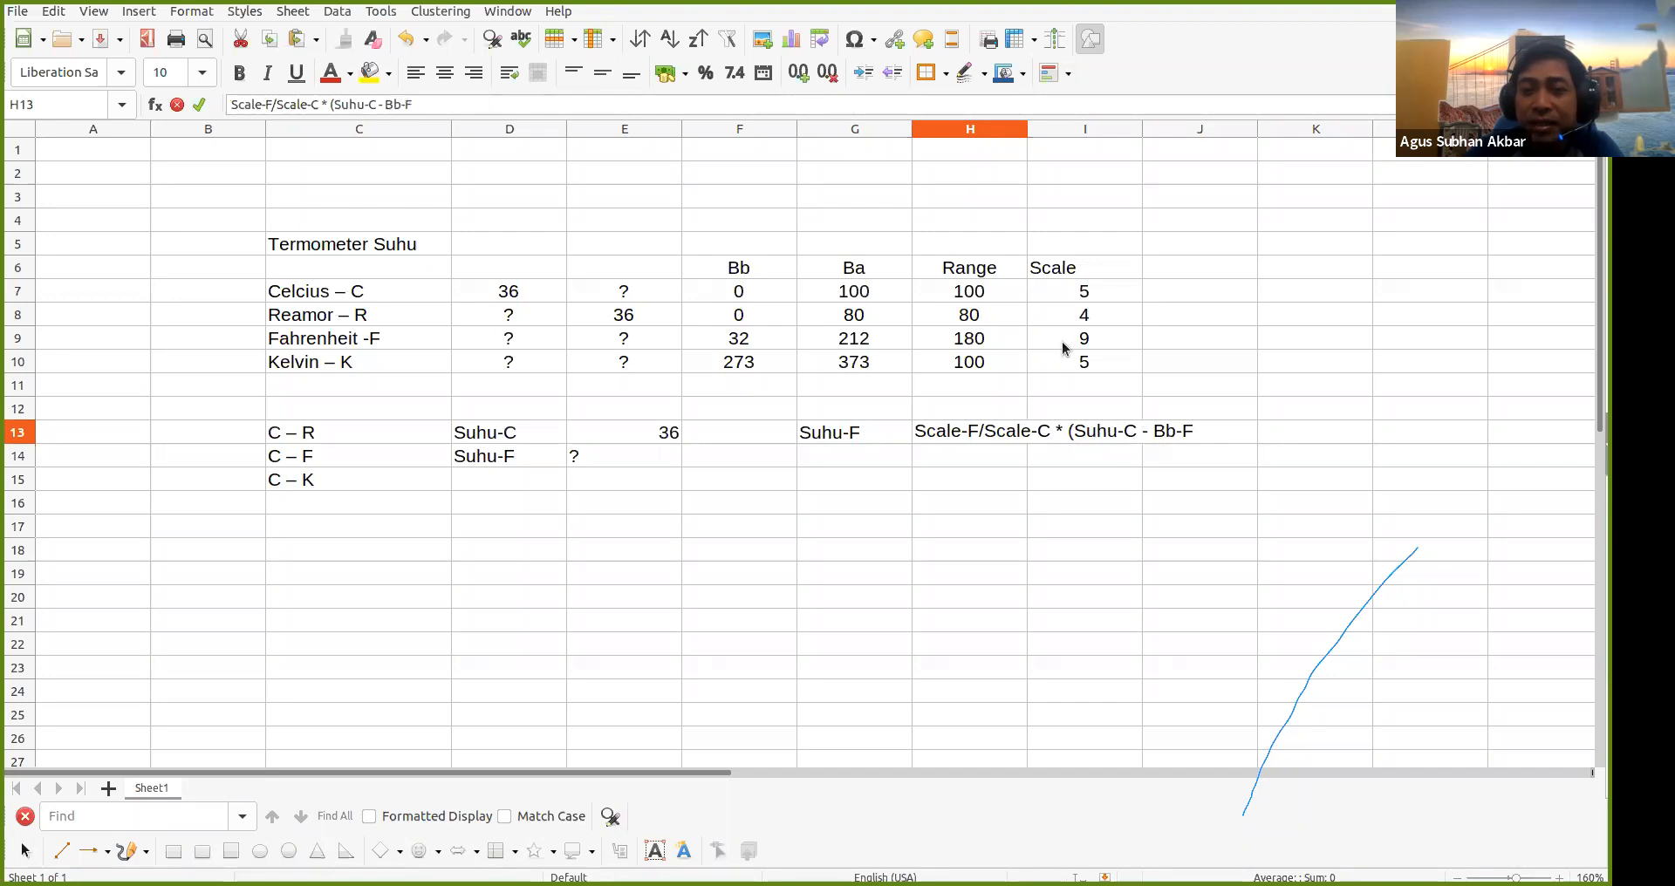
type(") +")
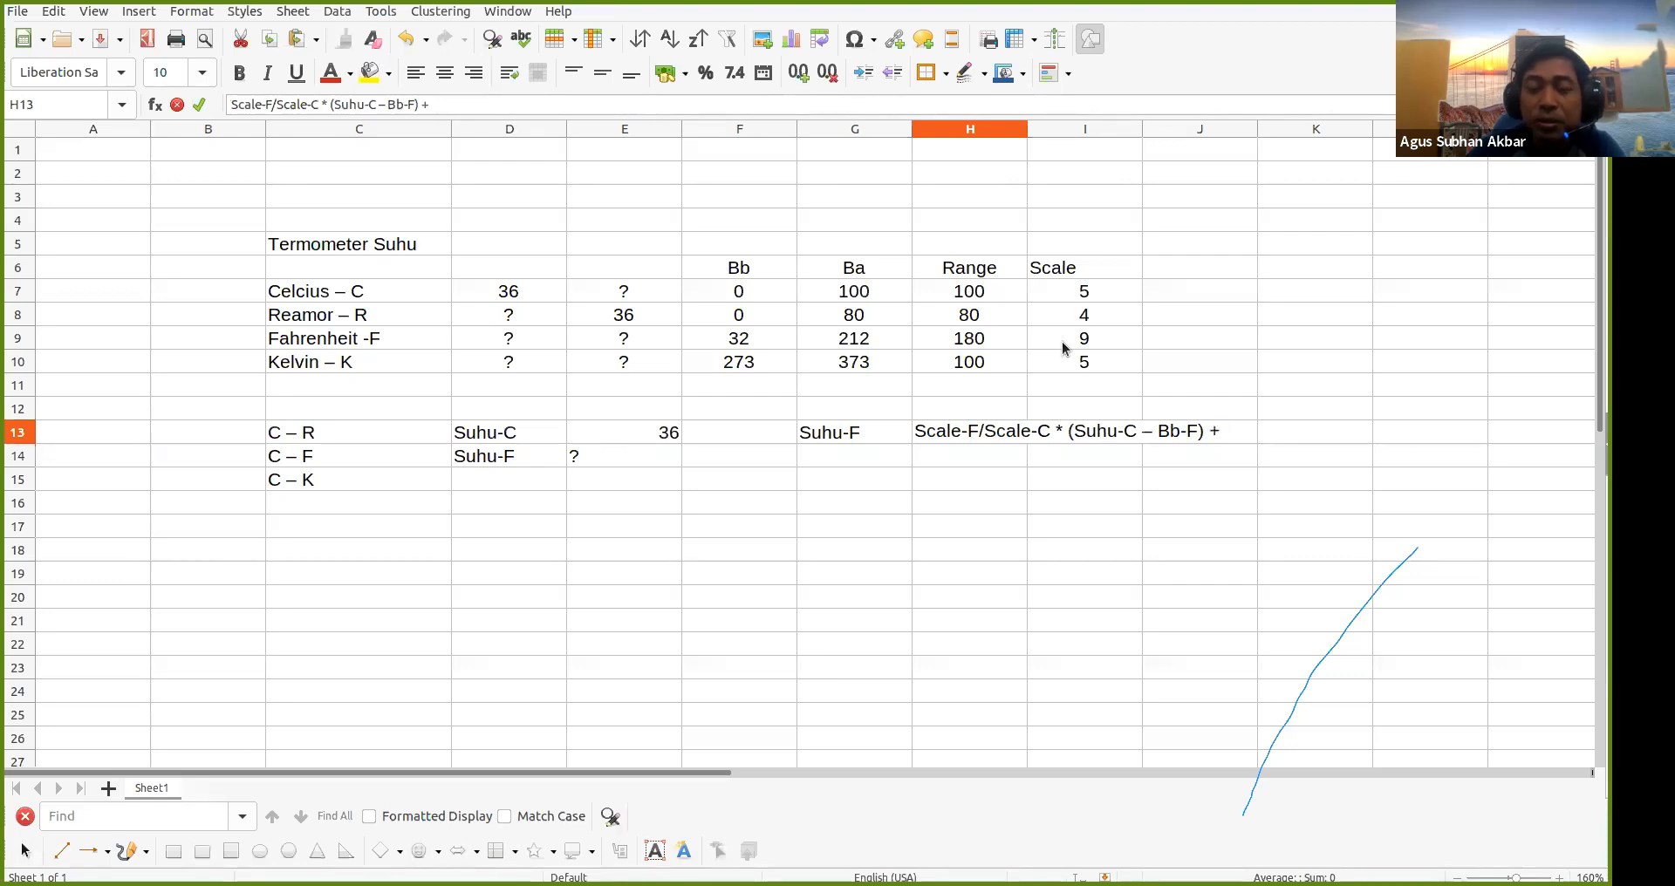
Step: Change the term inside the parentheses of the H13 formula text to Bb-C
key("Left")
key("Left")
key("Left")
key("Left")
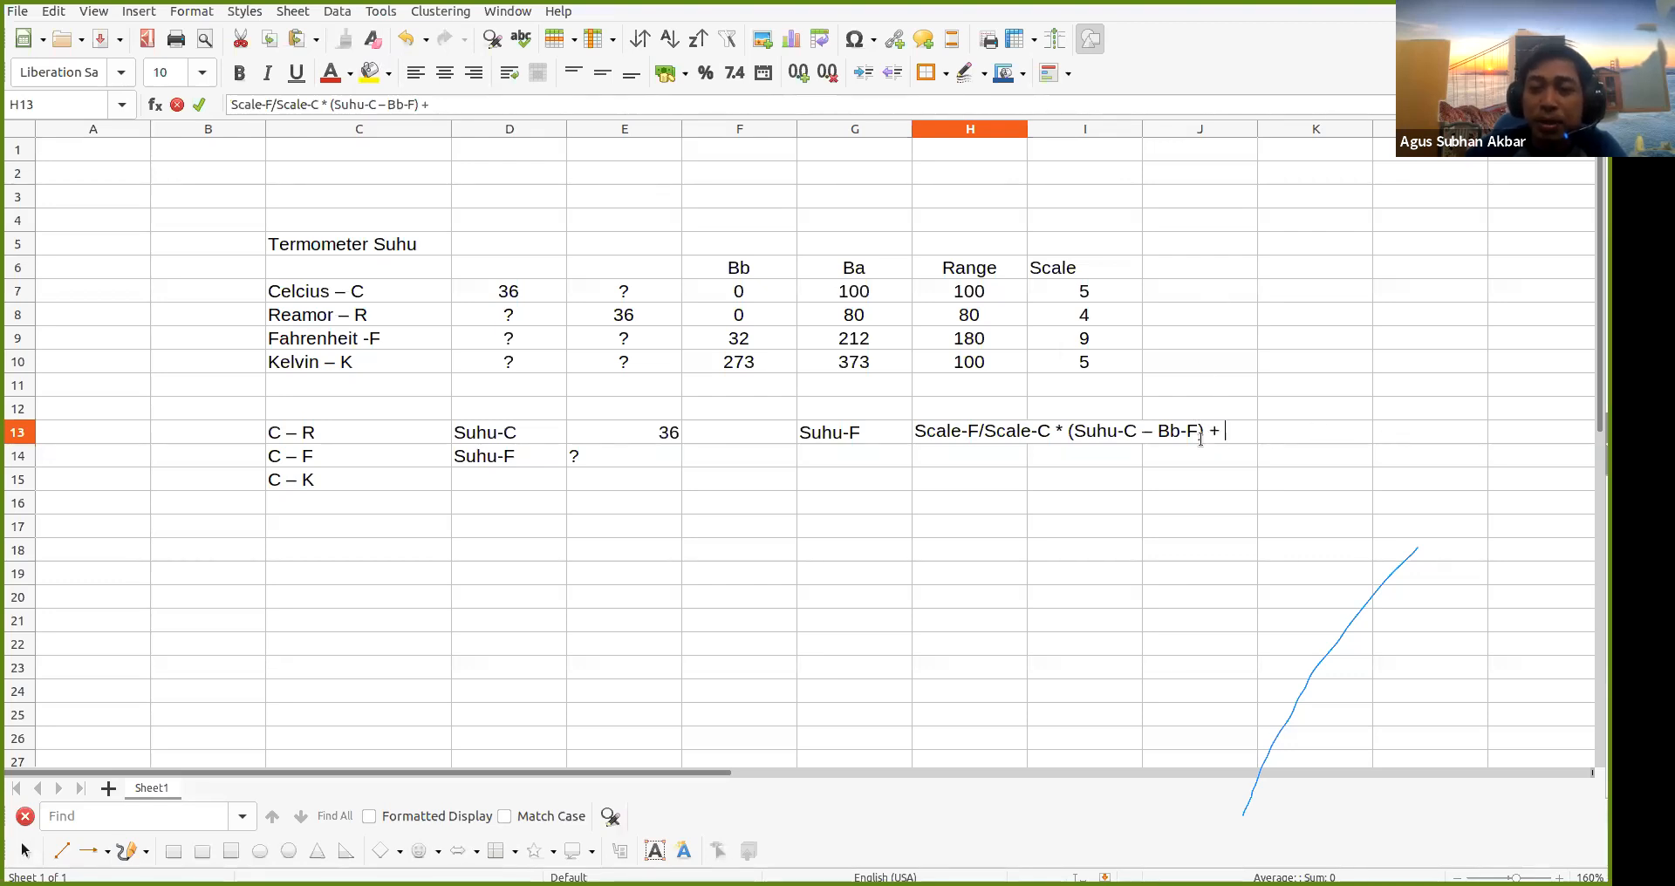
key("BackSpace")
type("C")
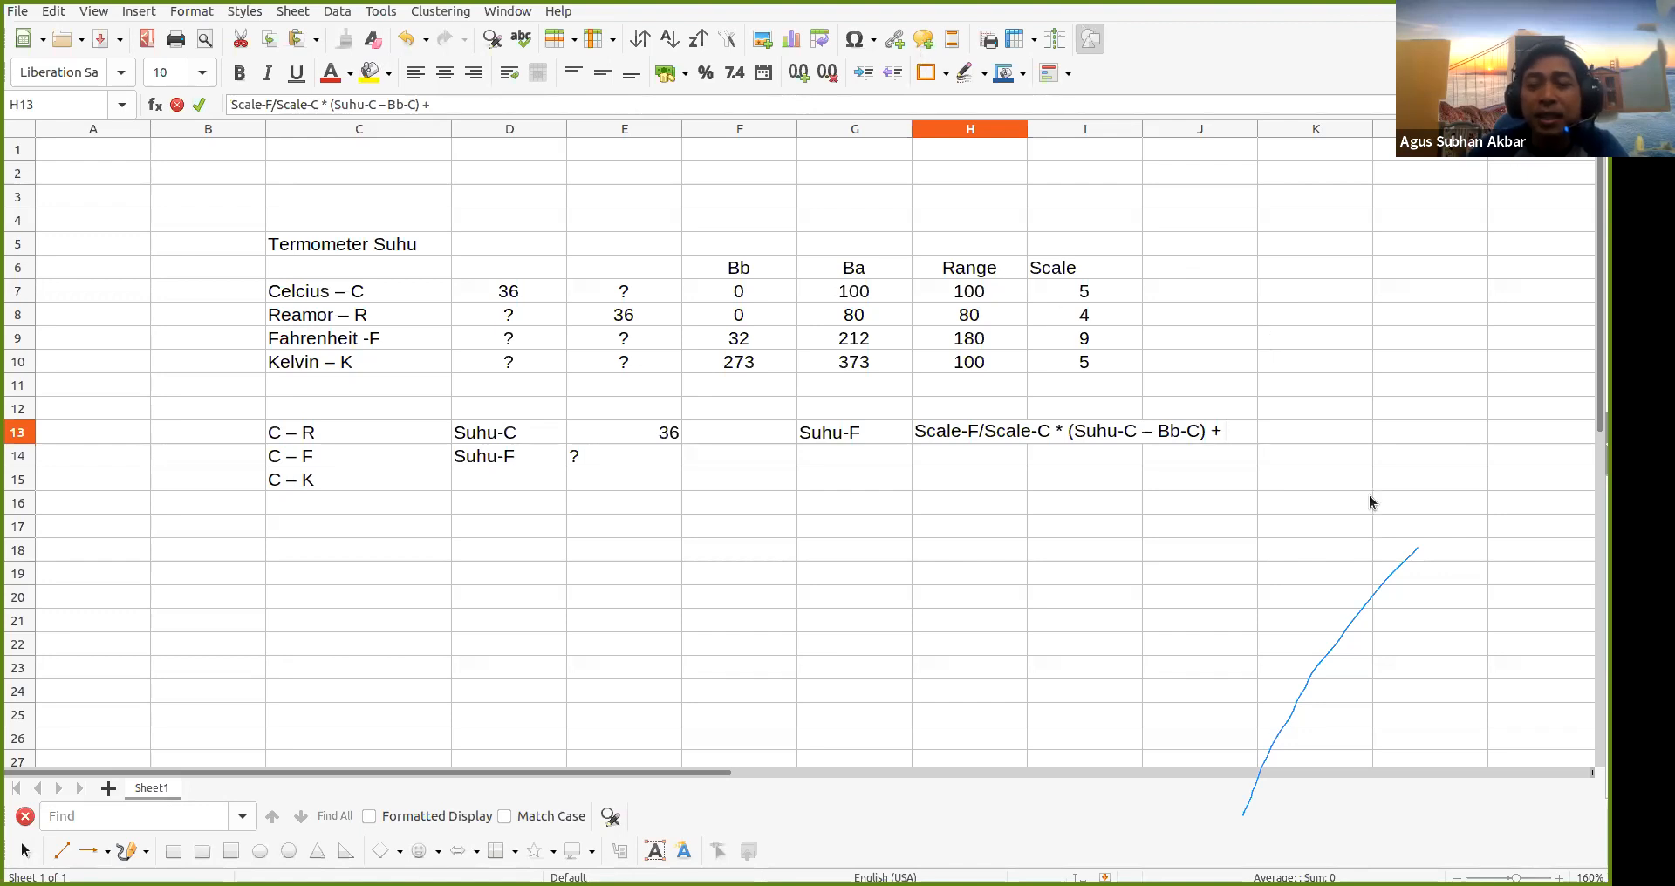
Step: Complete the formula text in H13 by adding the final term "Bb-F"
type("Bb")
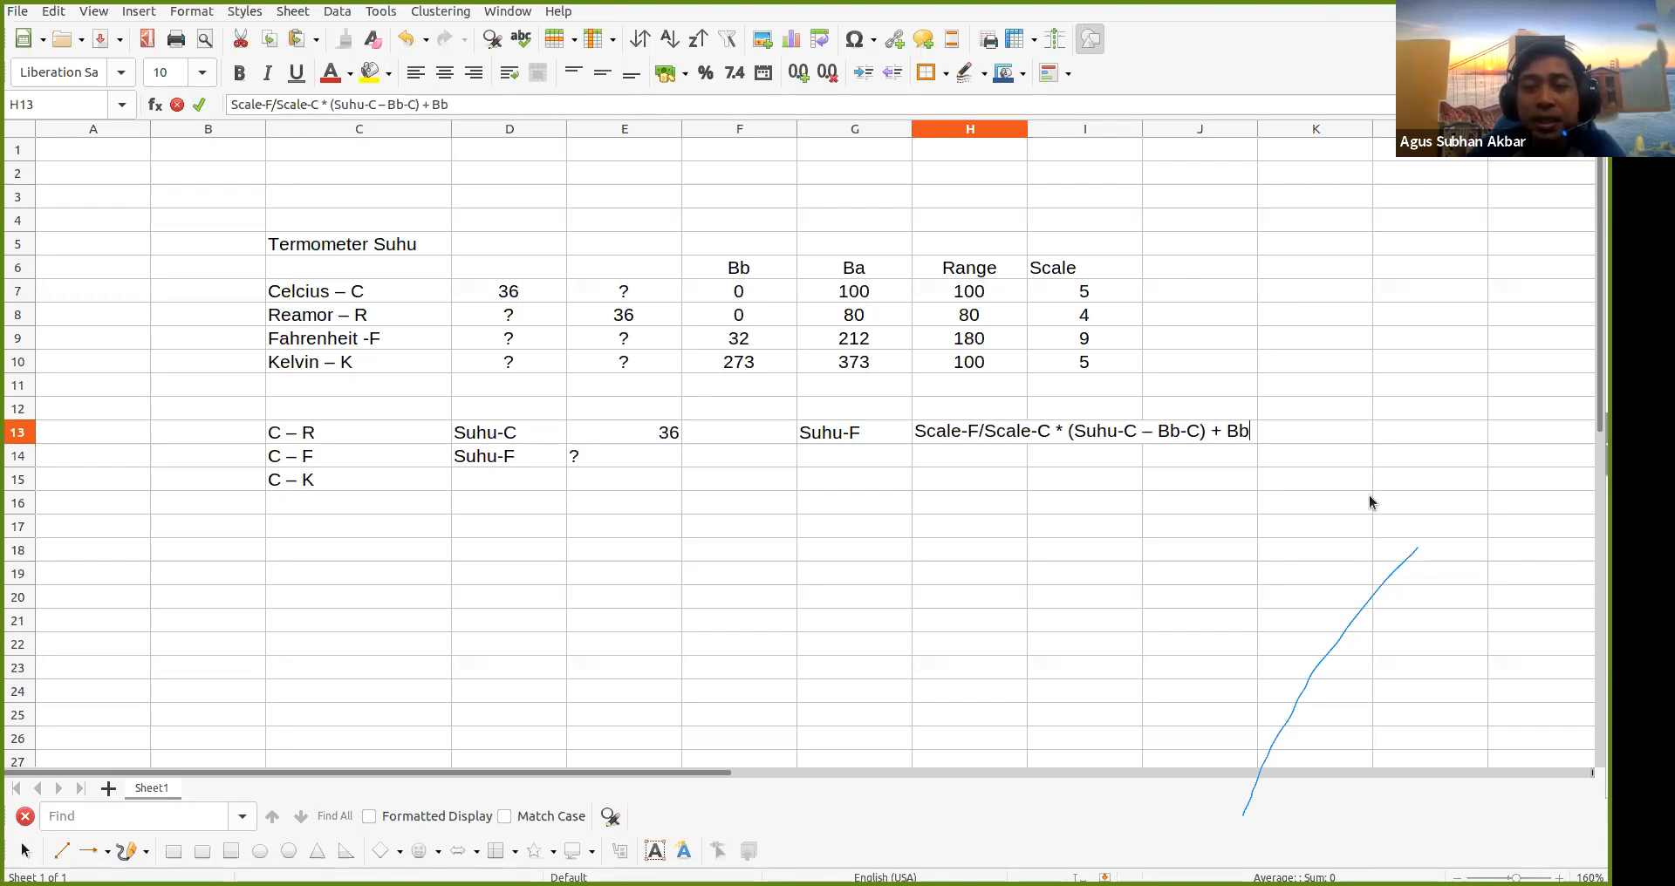
type("-F")
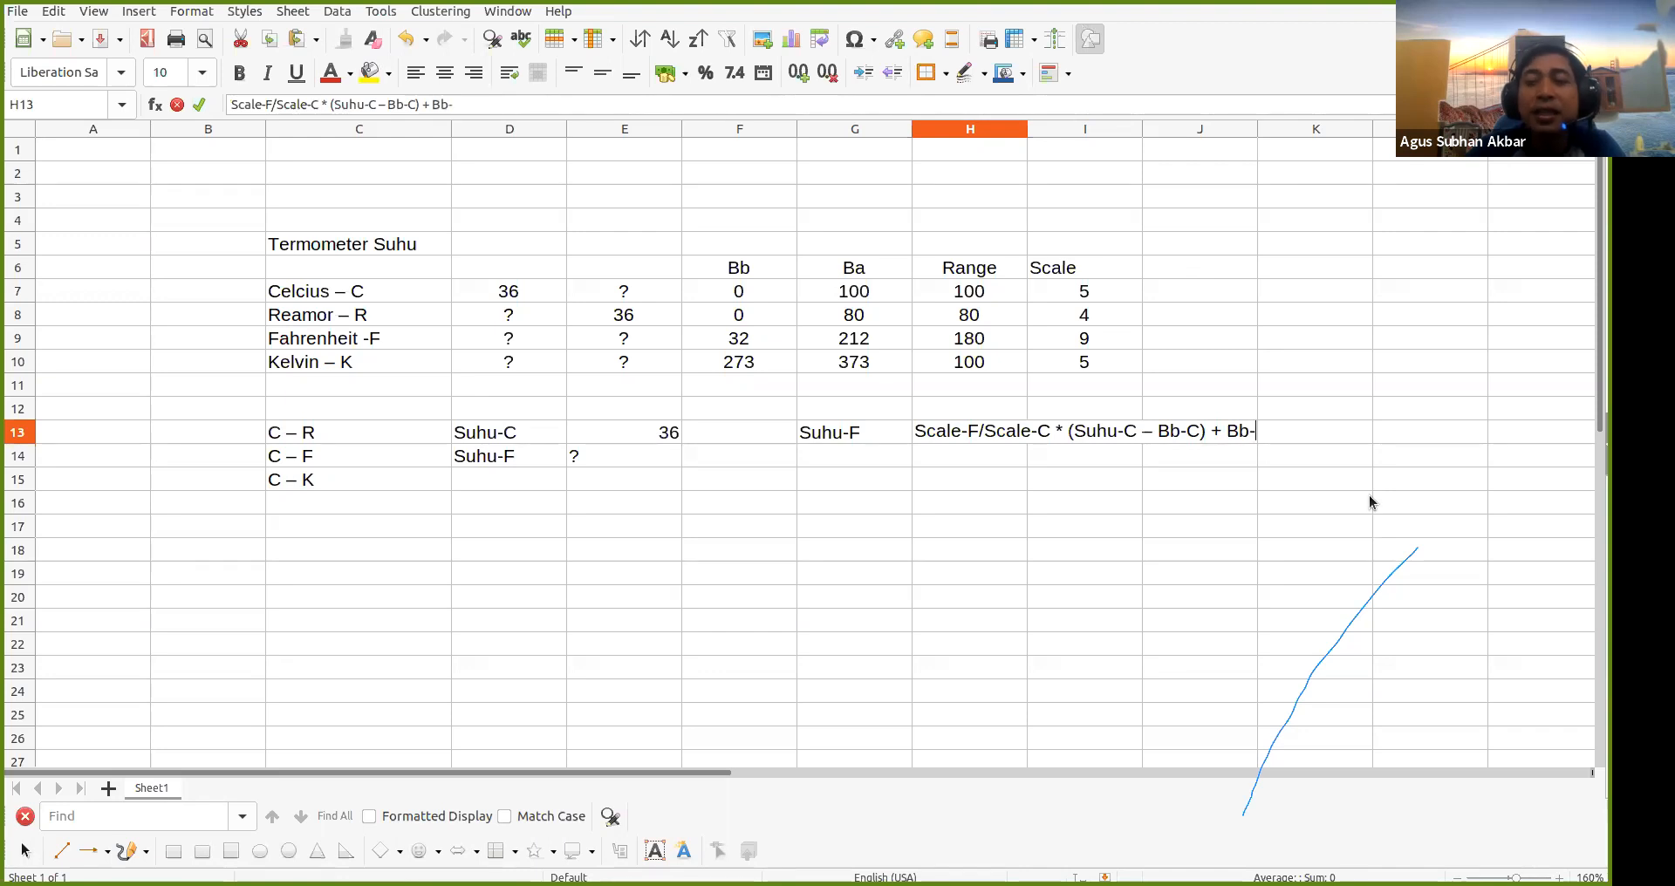
key("Return")
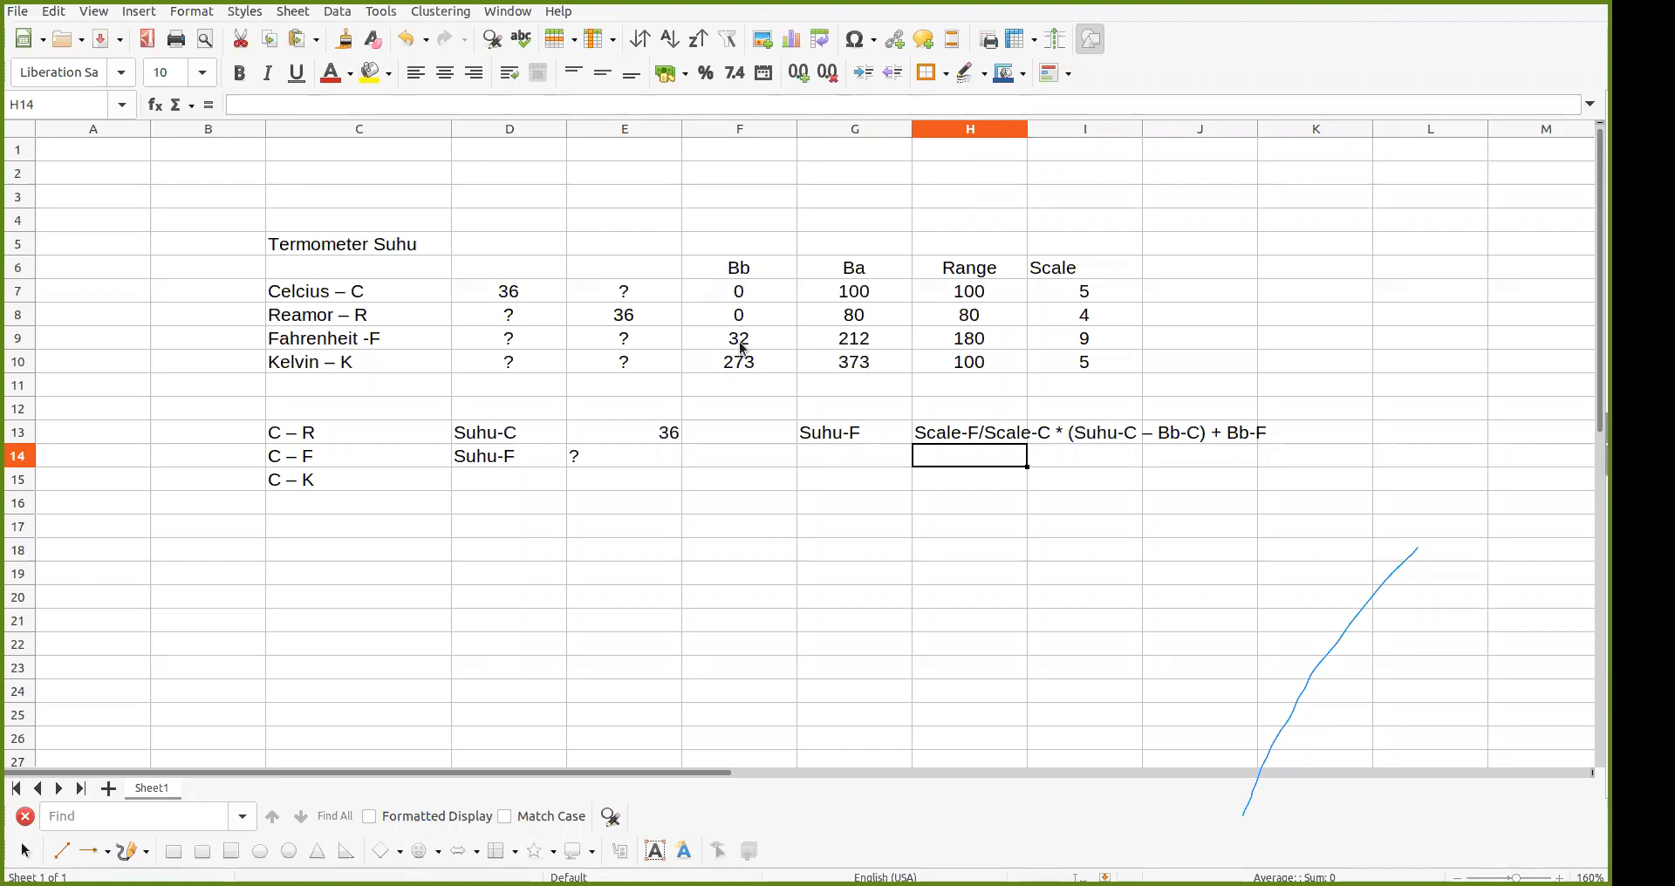
Step: Enter the row labels "C" in C17 and "R" in C18 for a new conversion table
left_click(334, 465)
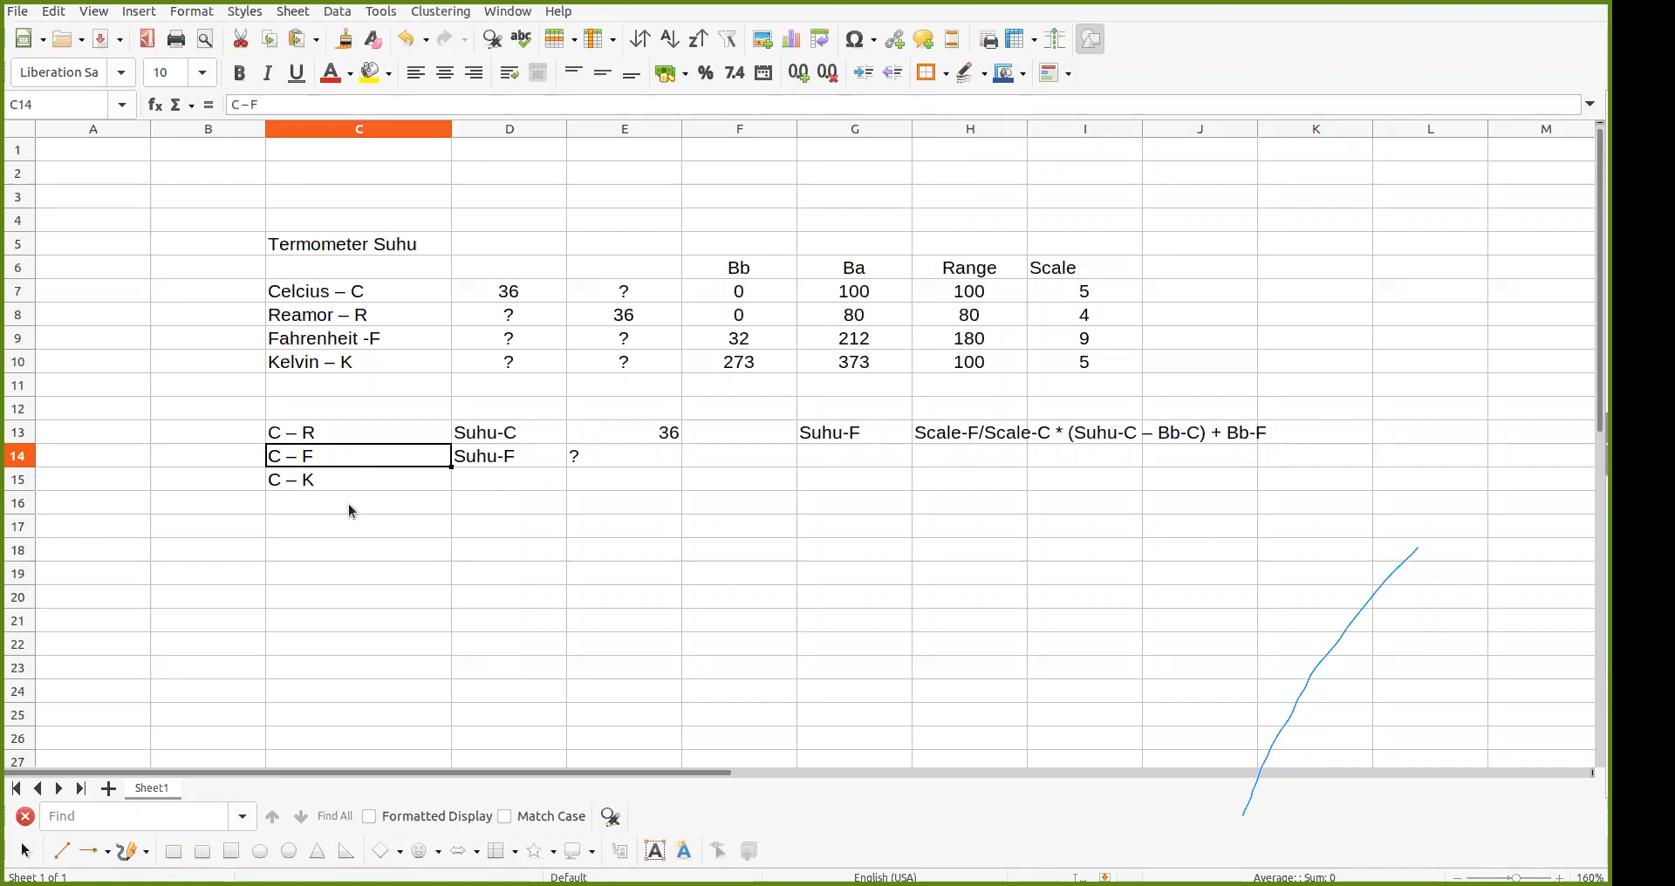
left_click(348, 505)
key("Down")
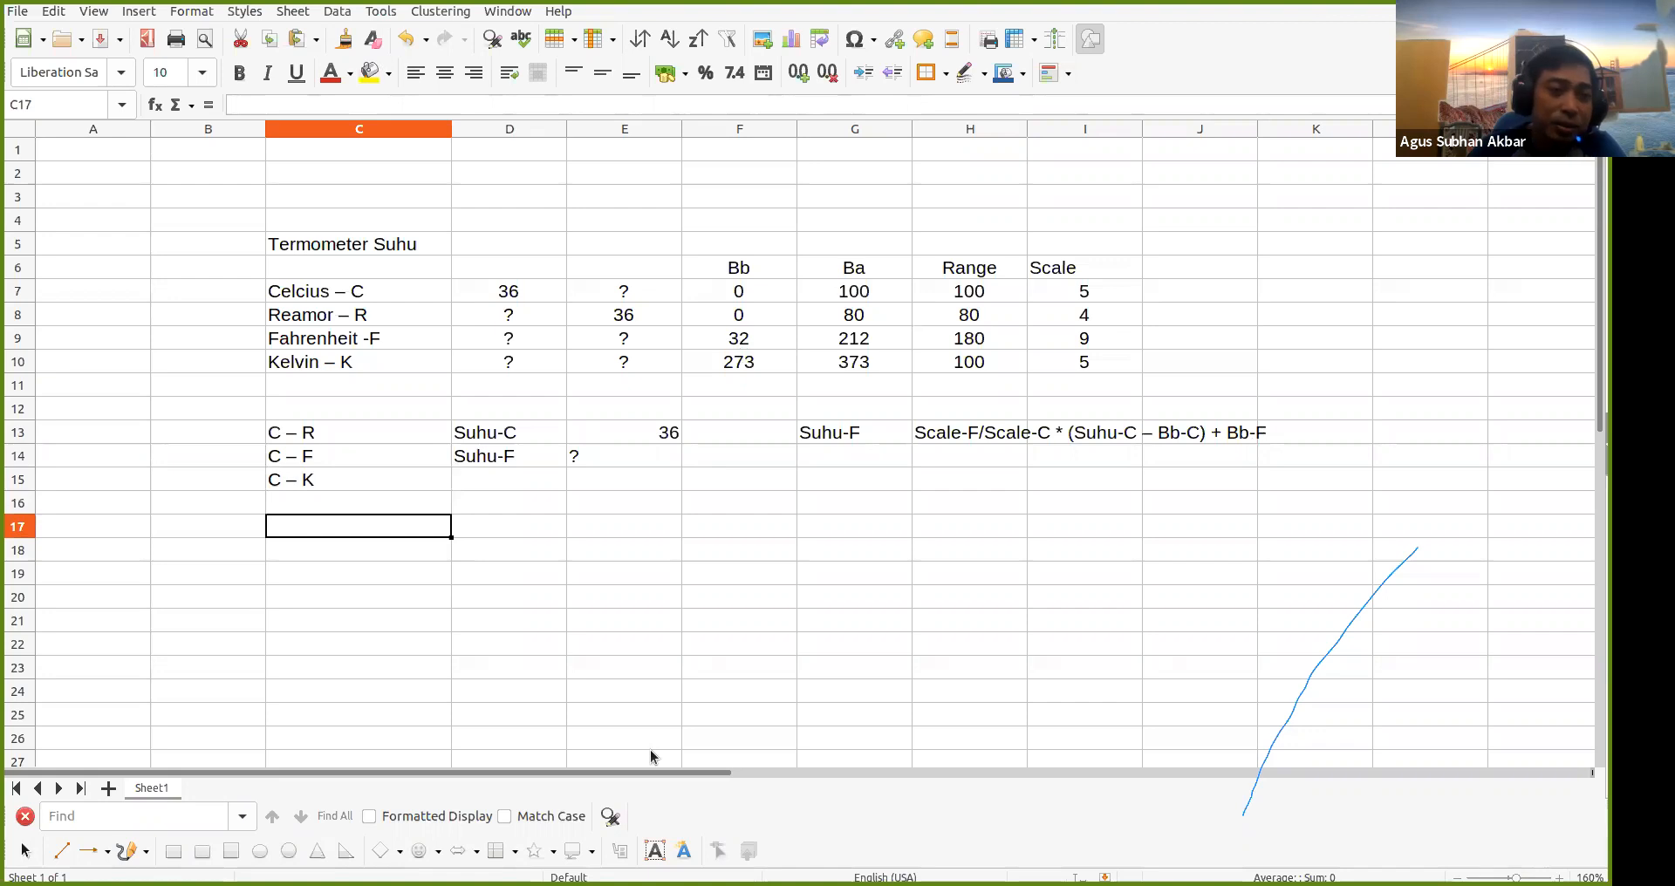
type("C")
key("BackSpace")
key("Return")
type("R")
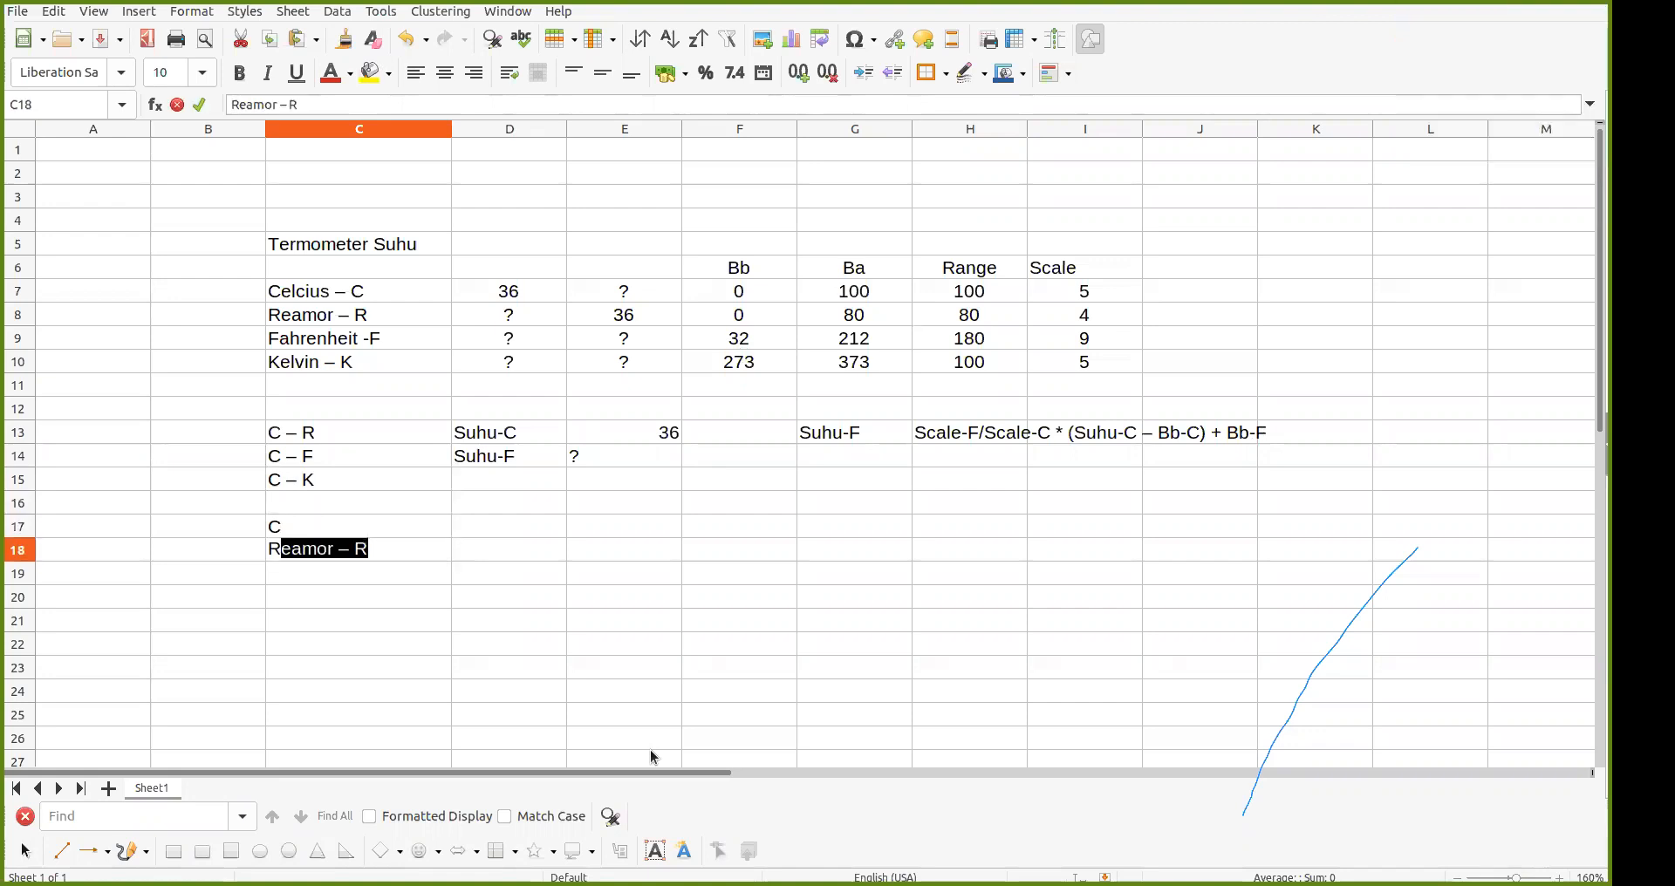
key("Return")
key("Up")
type("R")
key("BackSpace")
key("Return")
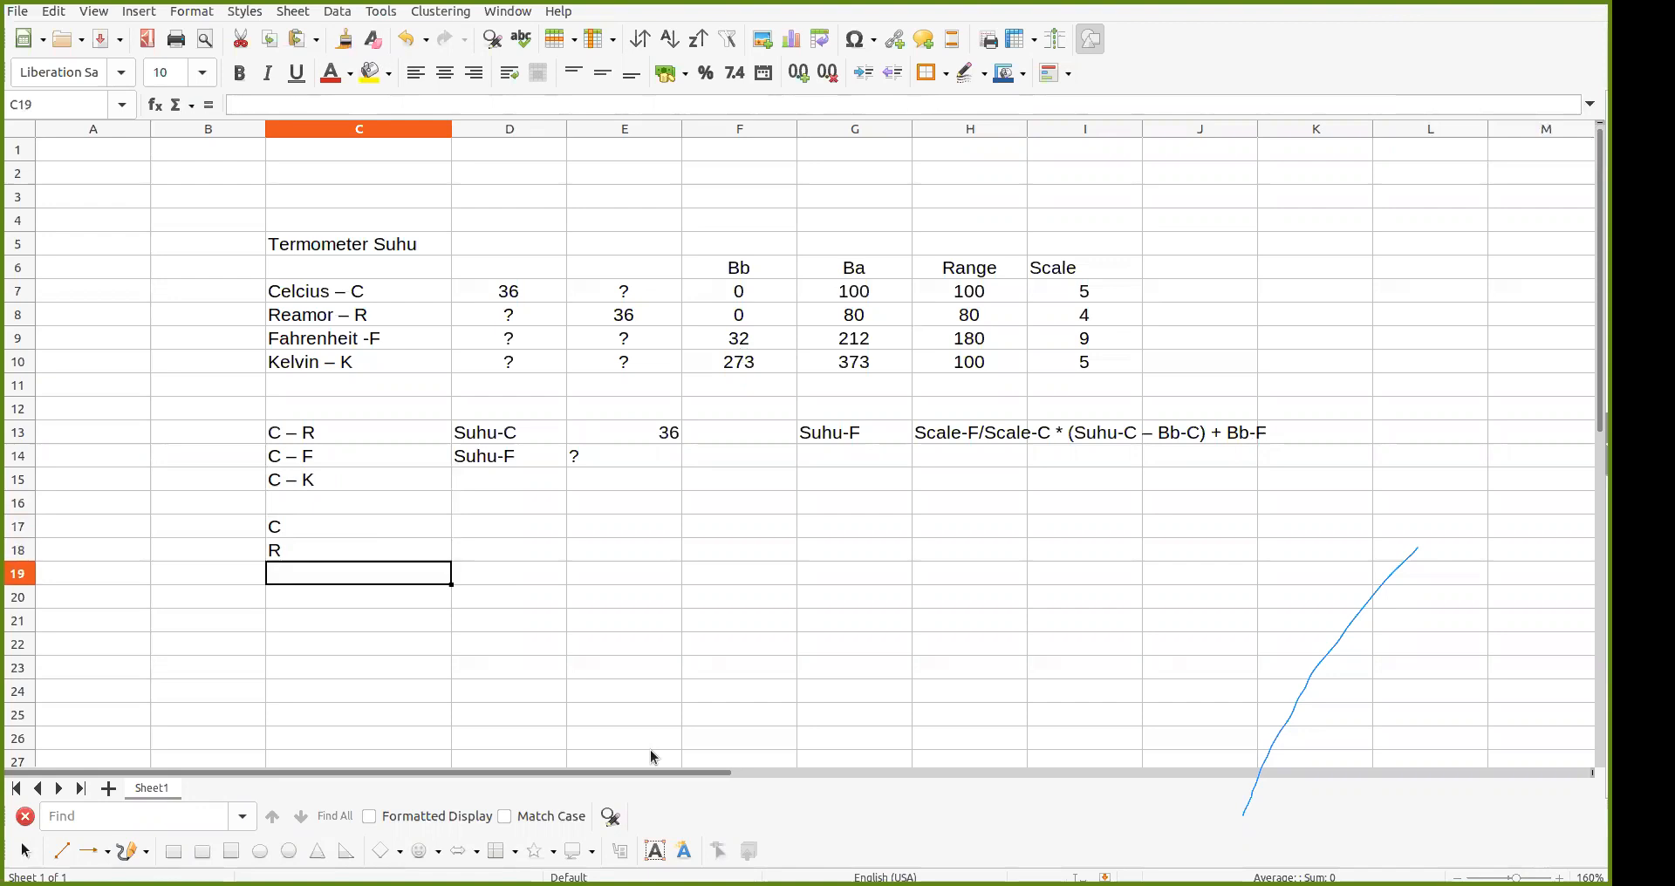
Step: Add the row labels "F" in C19 and "K" in C20
type("F")
key("BackSpace")
key("Return")
type("K")
key("BackSpace")
key("Return")
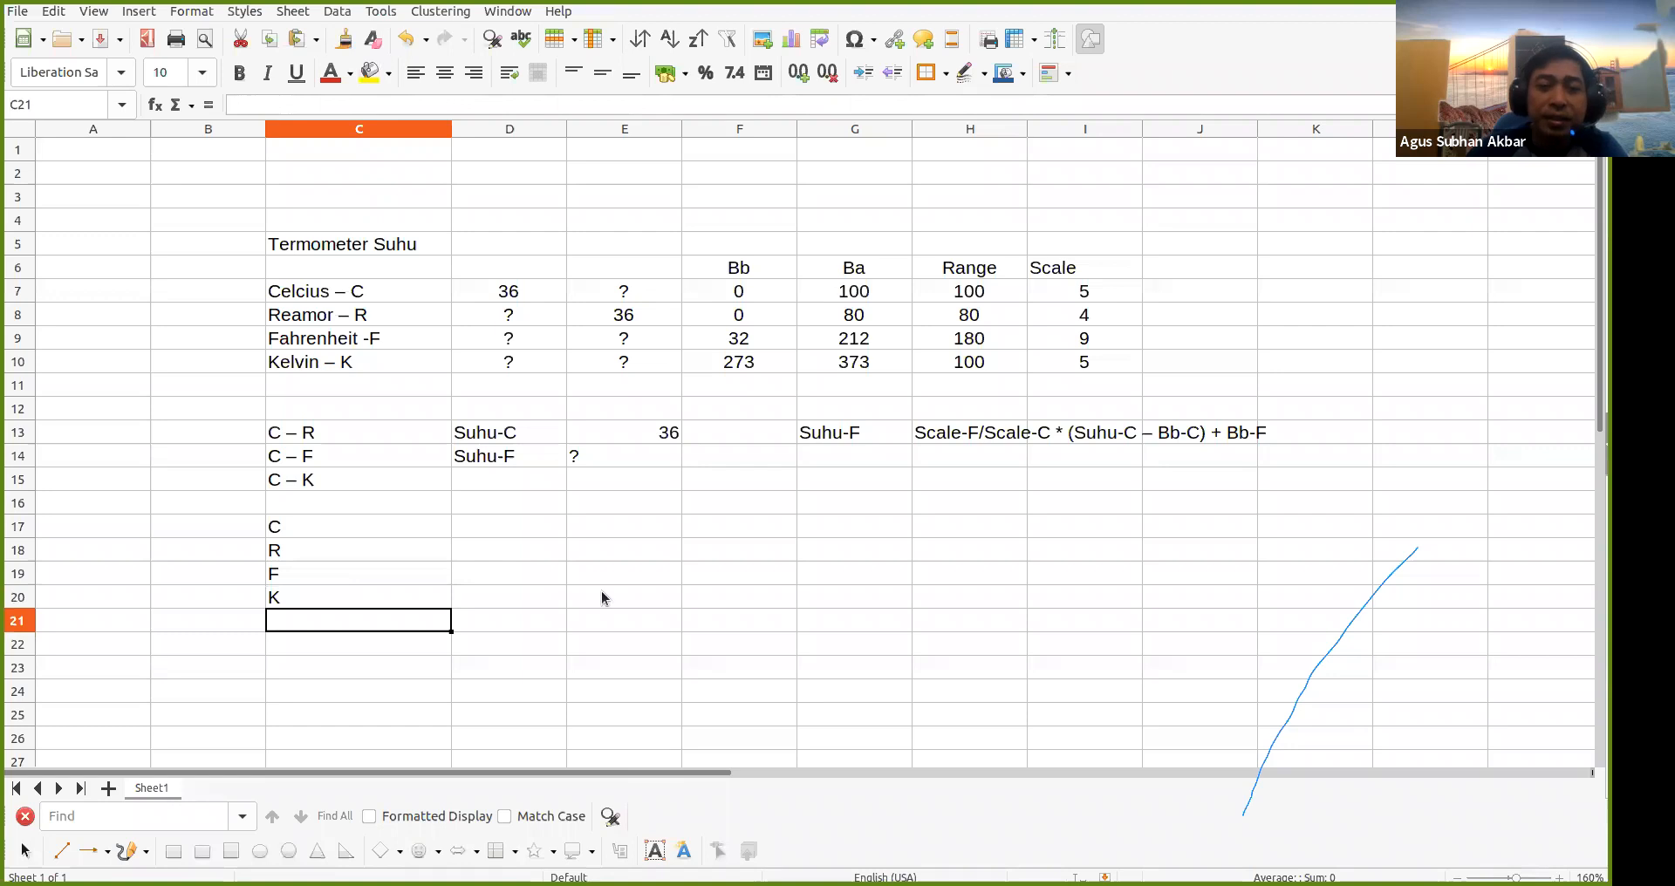
Step: Enter the column headings C, R, F and K across D16 to G16
left_click(525, 501)
type("C")
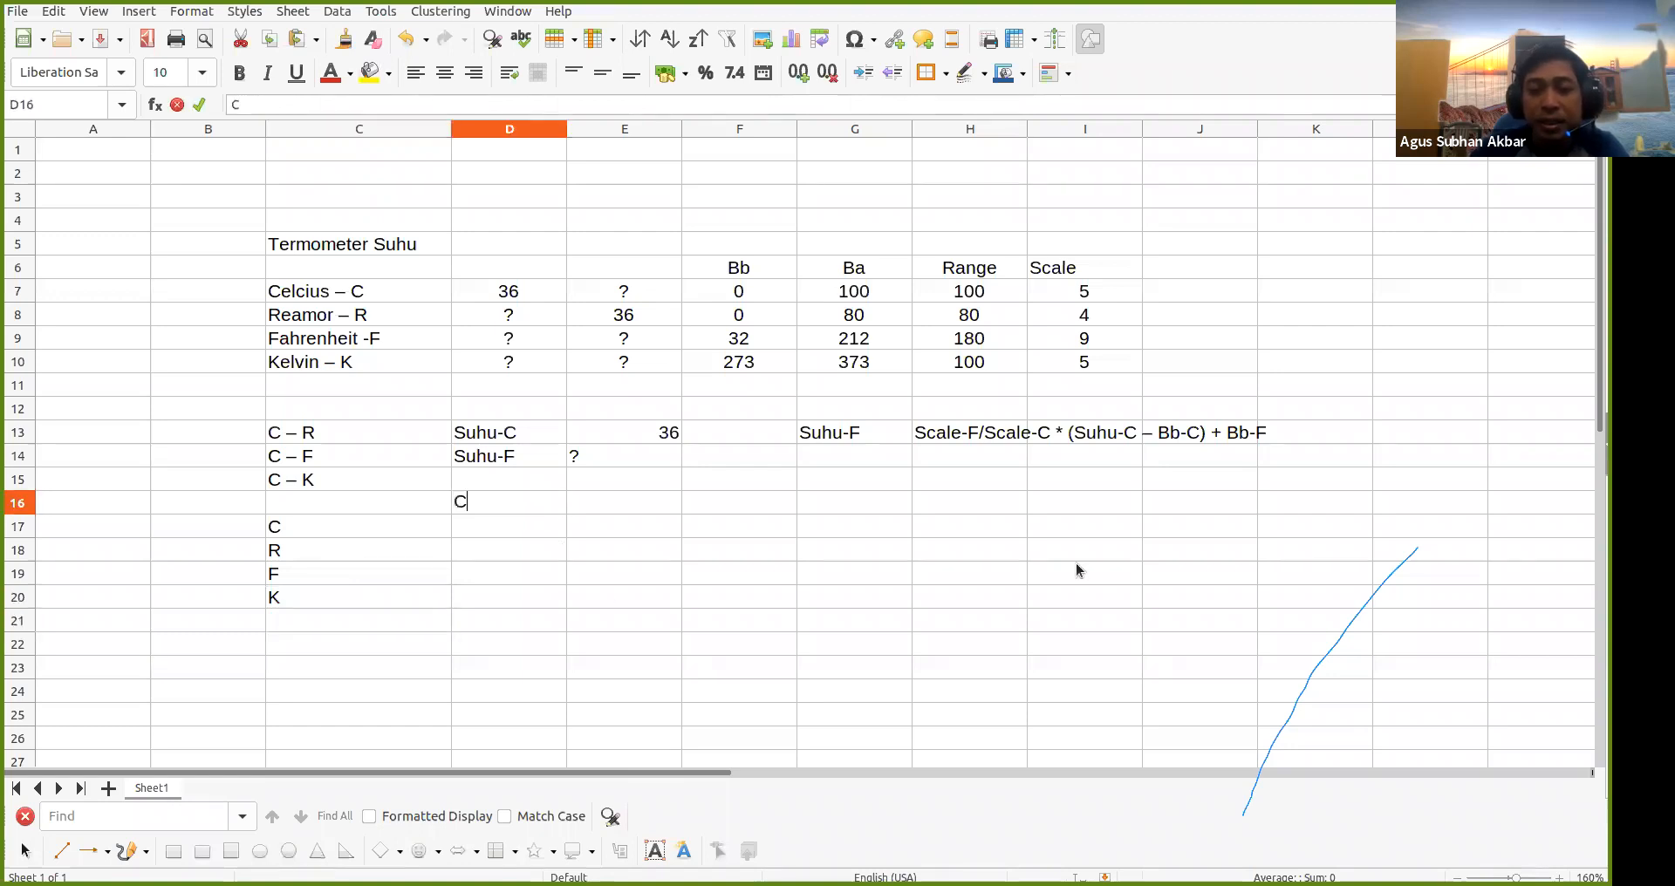
key("Tab")
type("R")
key("Tab")
type("F")
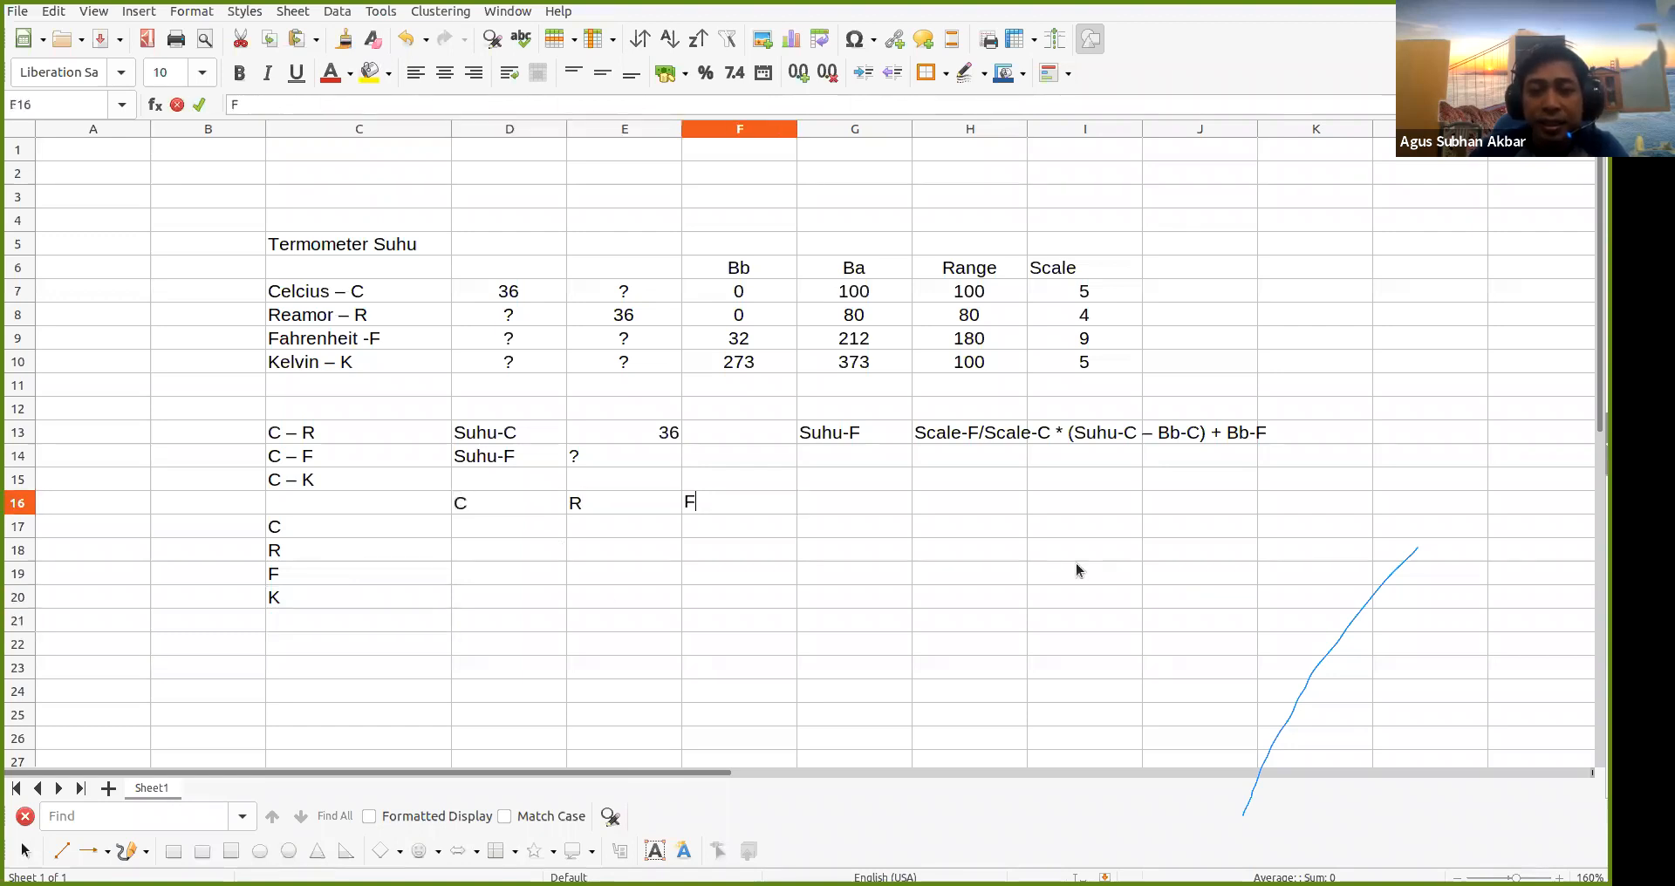
key("Tab")
type("K")
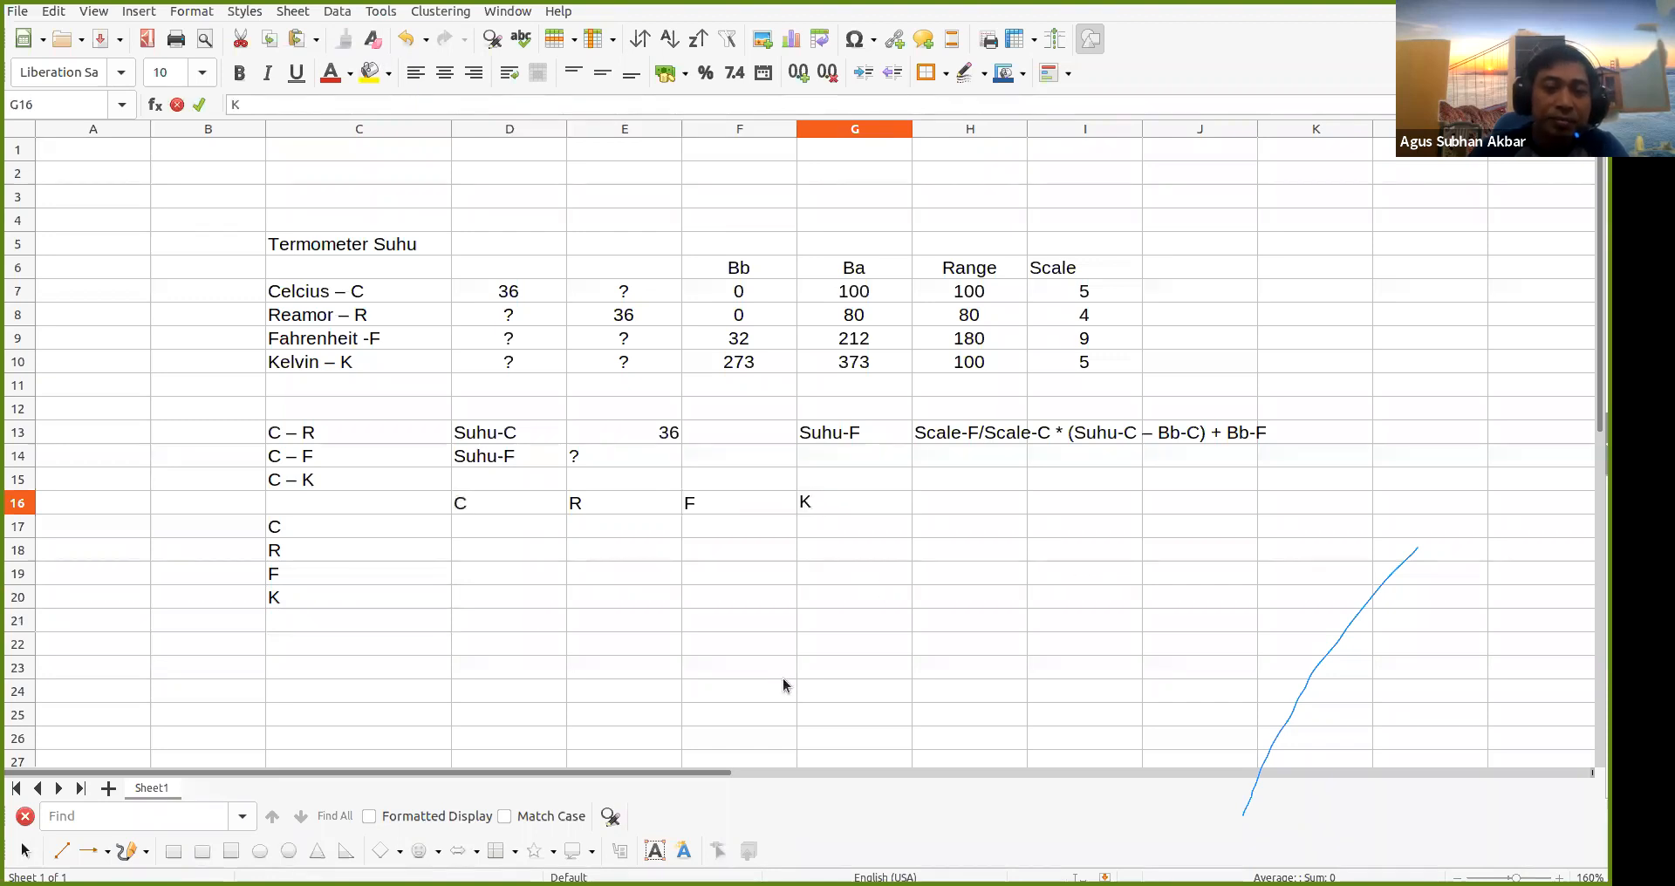
Step: Center the contents of the conversion table range C16:G20 horizontally
left_click(782, 672)
left_click_drag(390, 506, 825, 597)
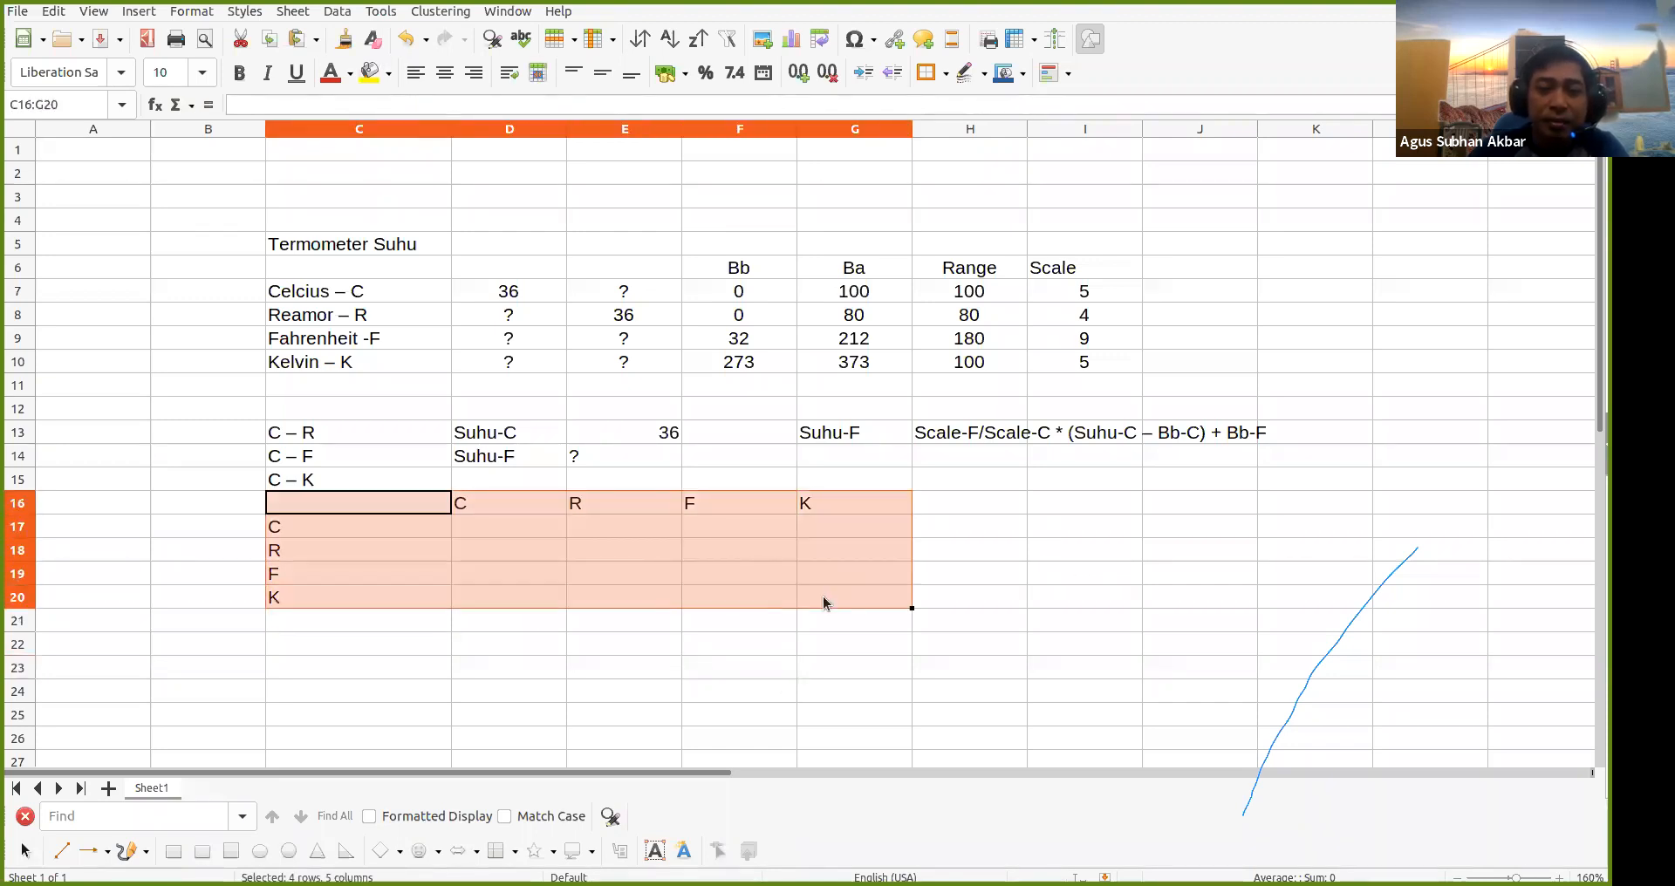
left_click(444, 77)
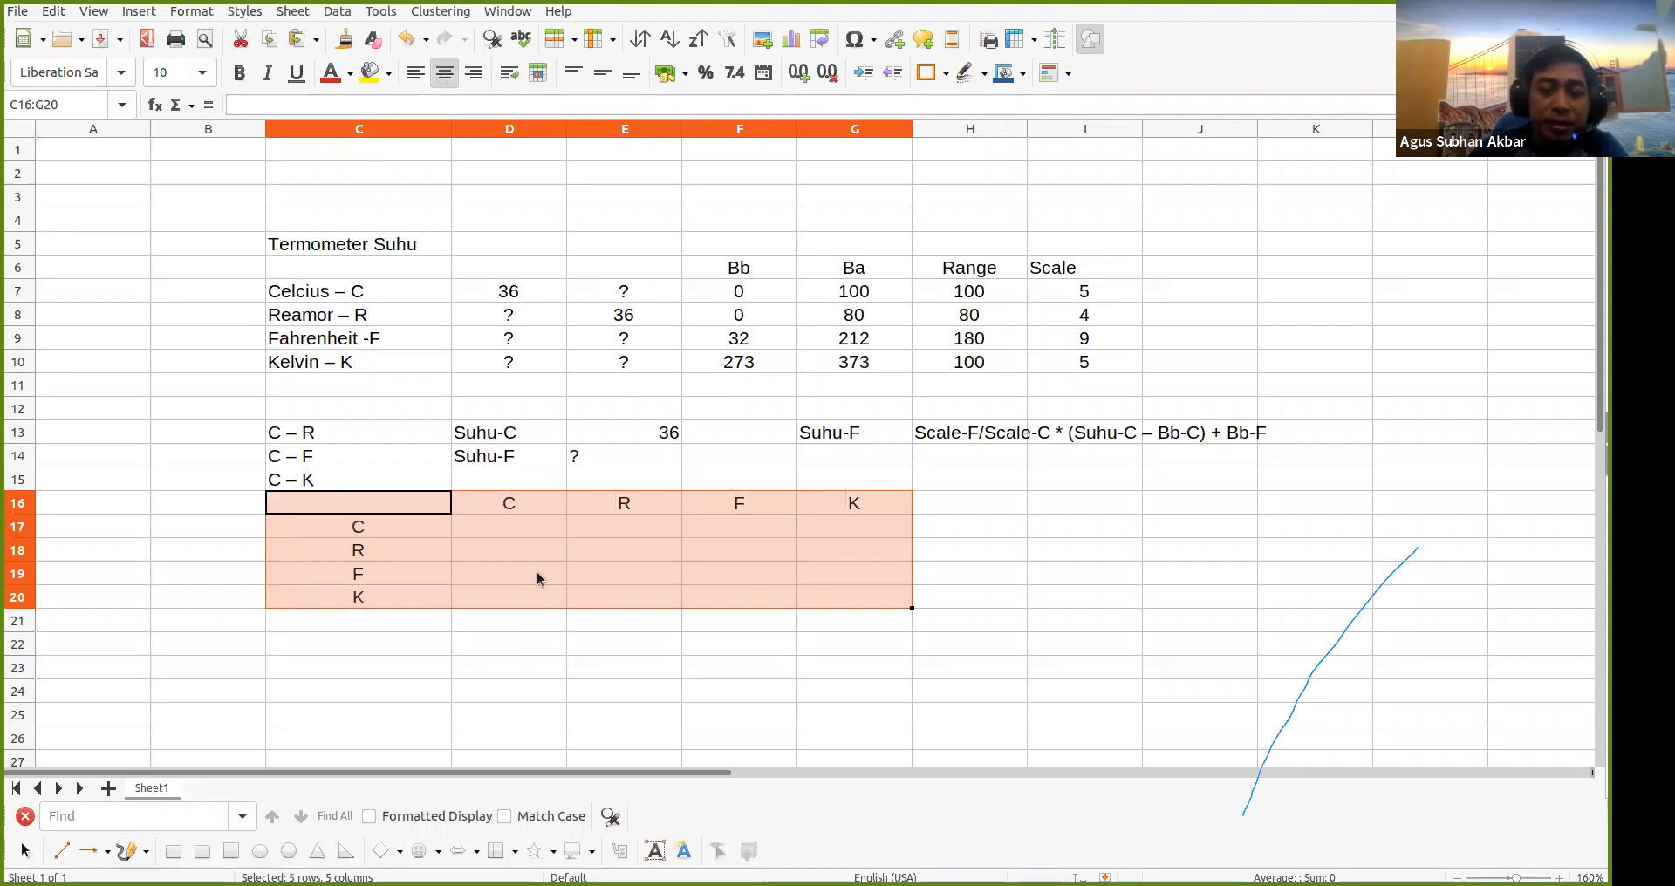
Step: Enter 36 as the Celsius value in D17 and highlight the cell in yellow
left_click(524, 527)
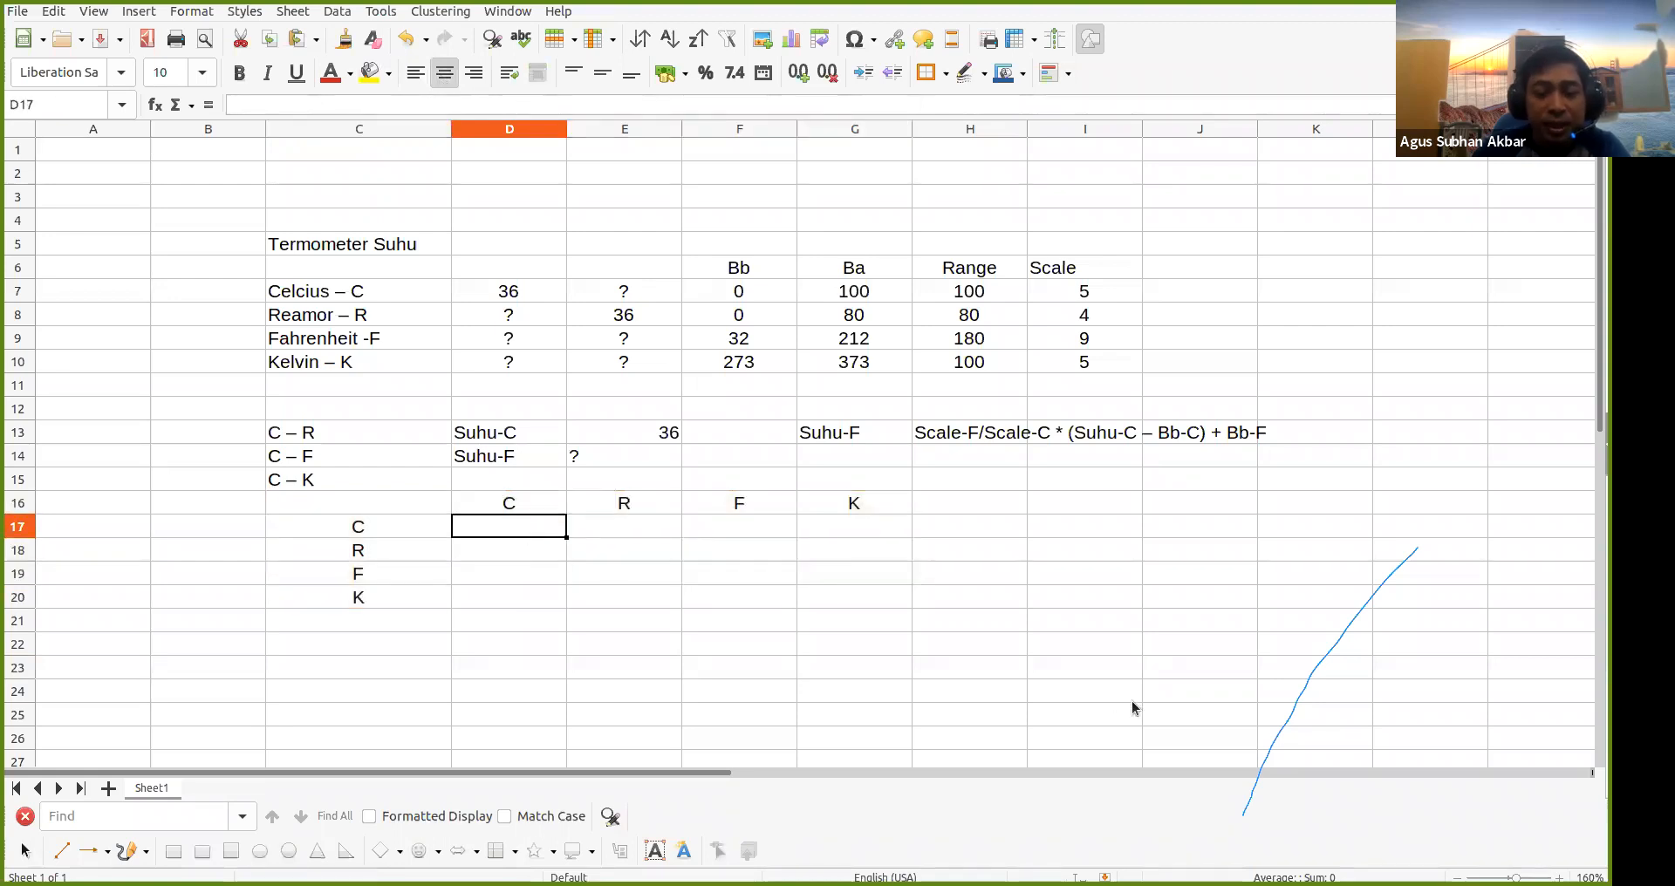
type("36")
key("Return")
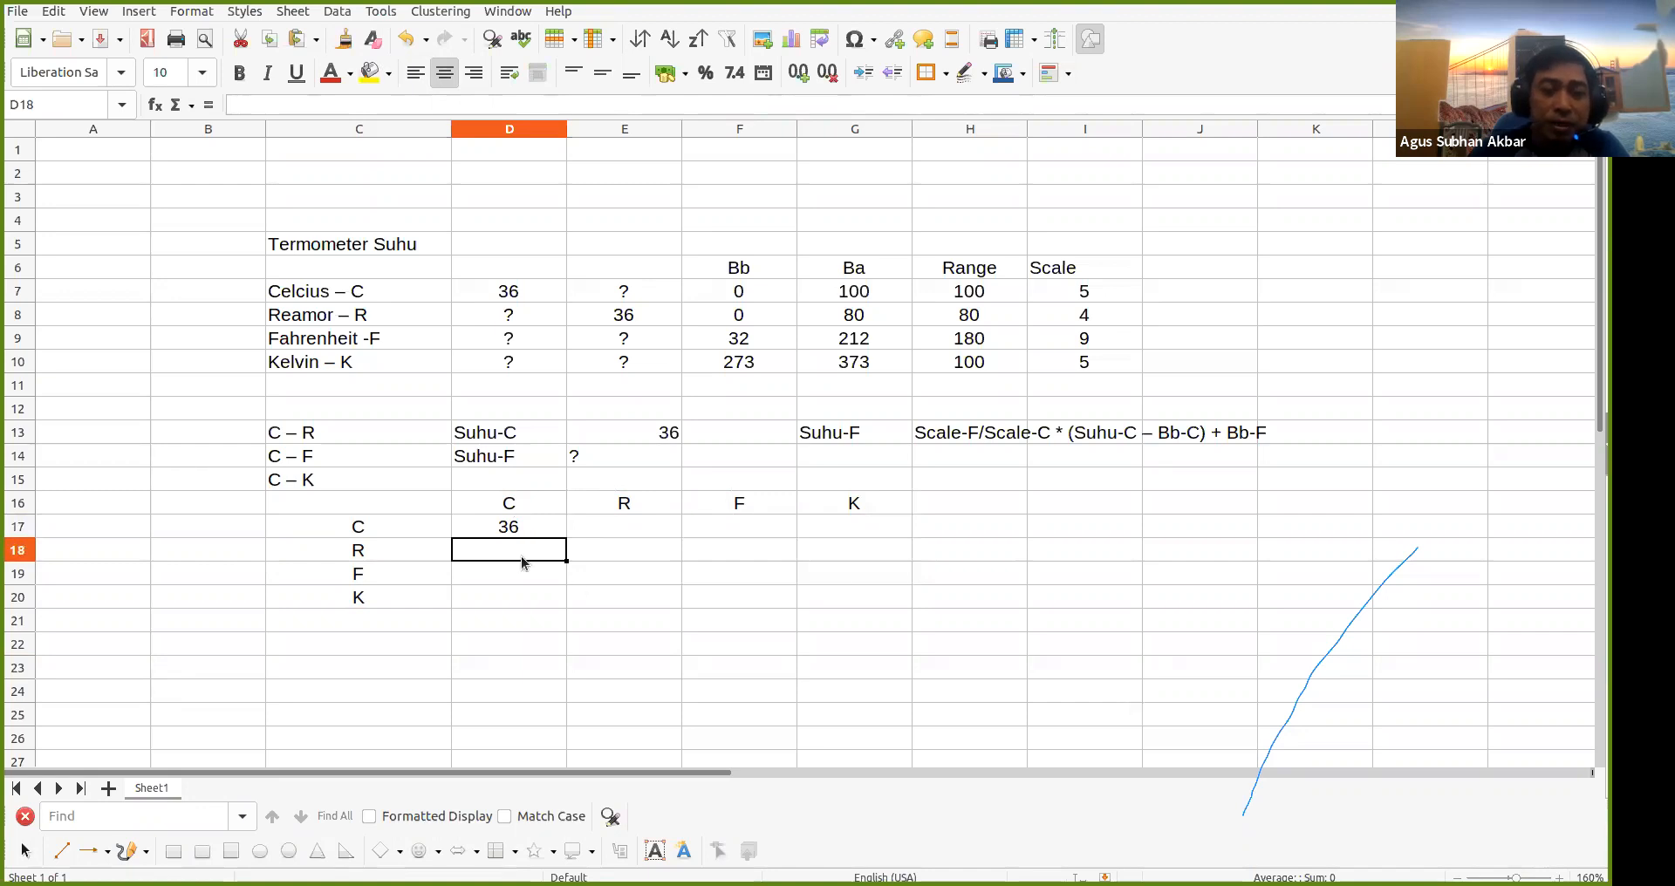
left_click(518, 532)
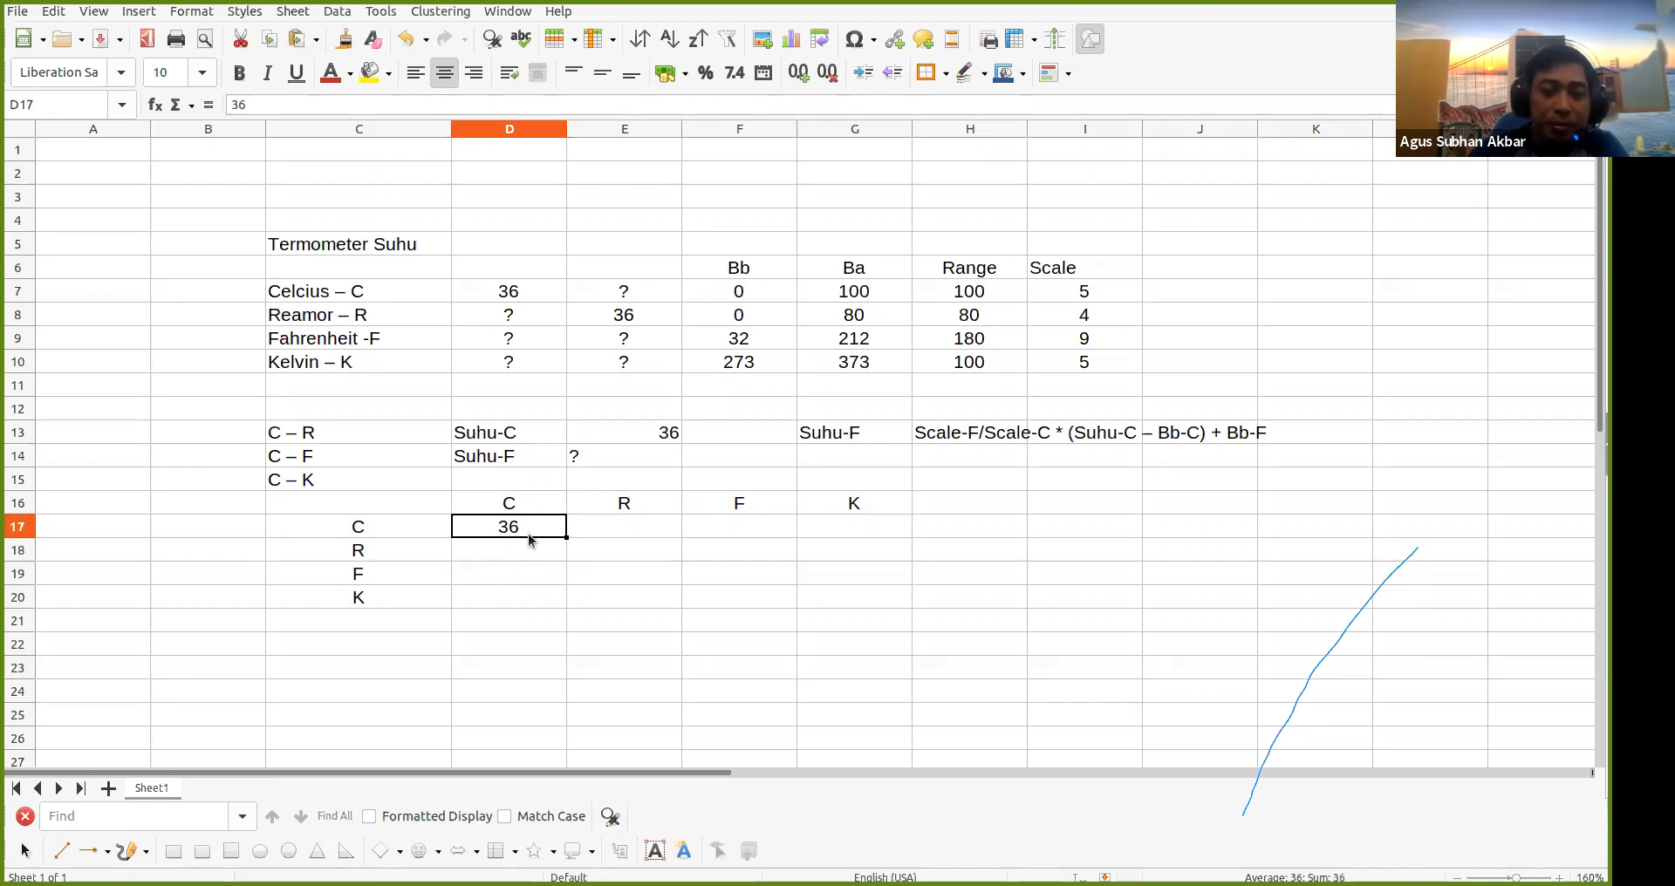
left_click(370, 73)
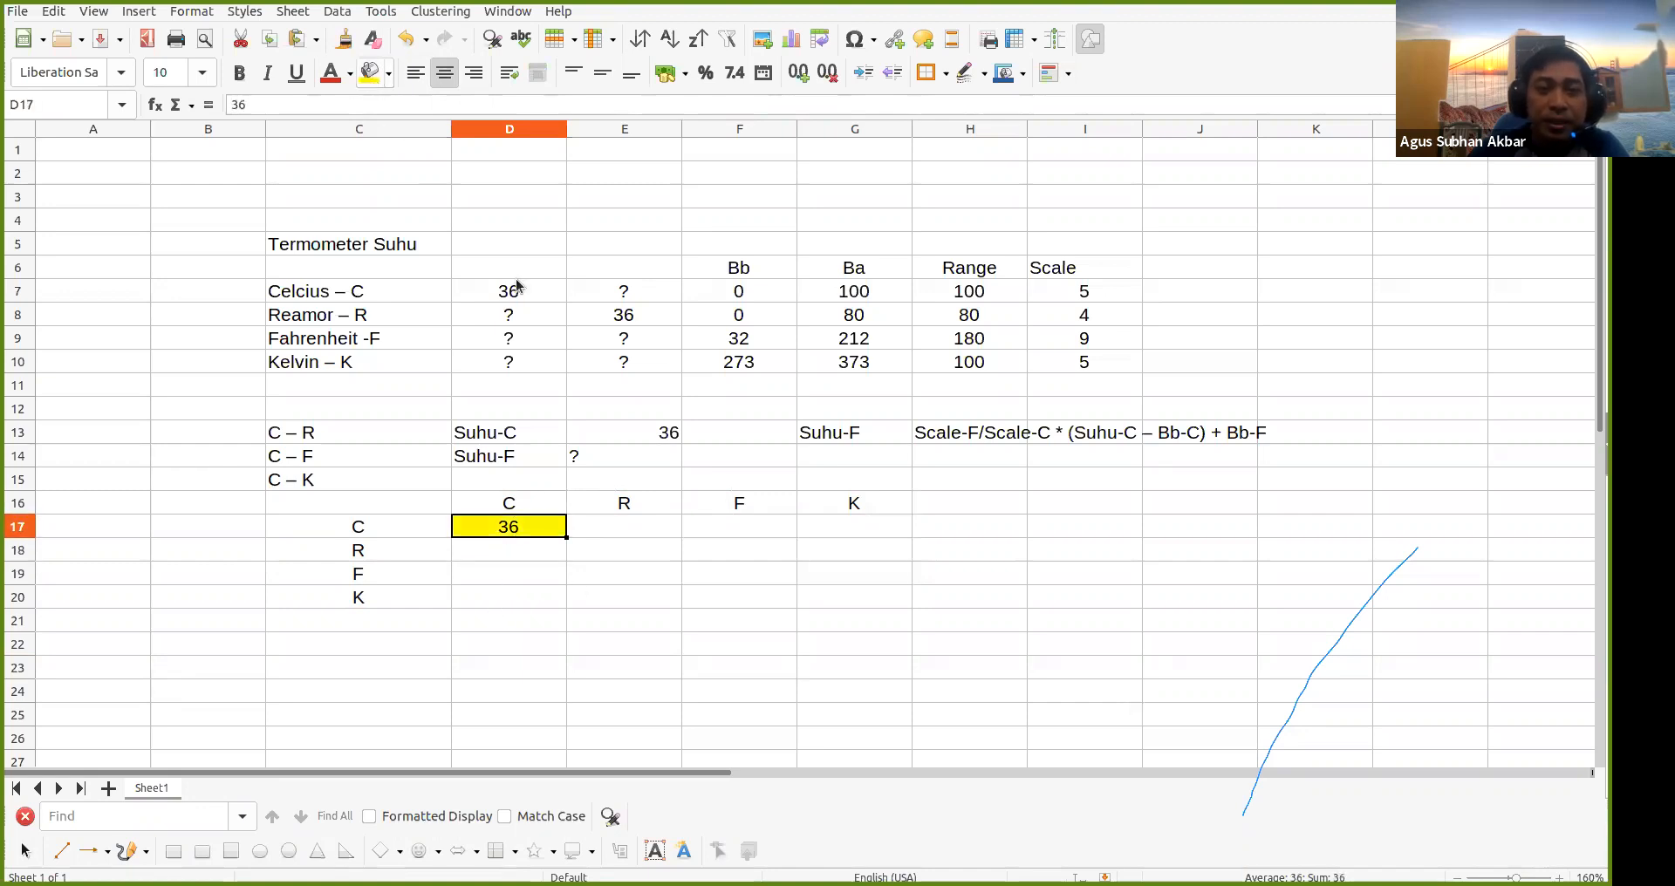
Step: Enter 36 on the table's diagonal for R in E18 and for F in F19
left_click(634, 542)
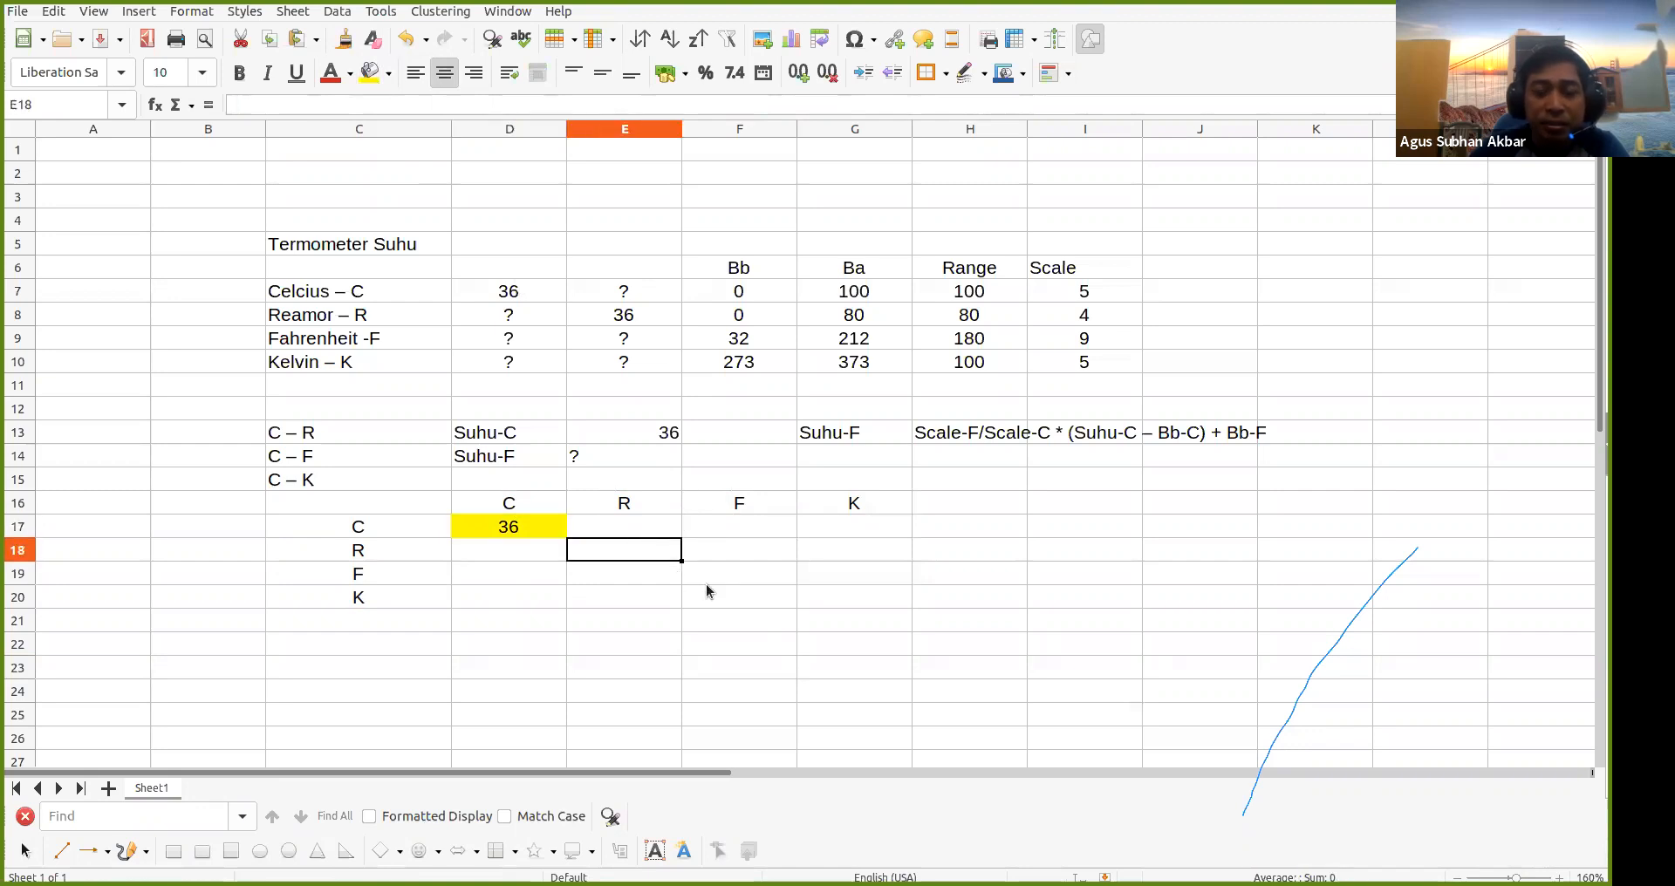
type("36")
key("Return")
key("Up")
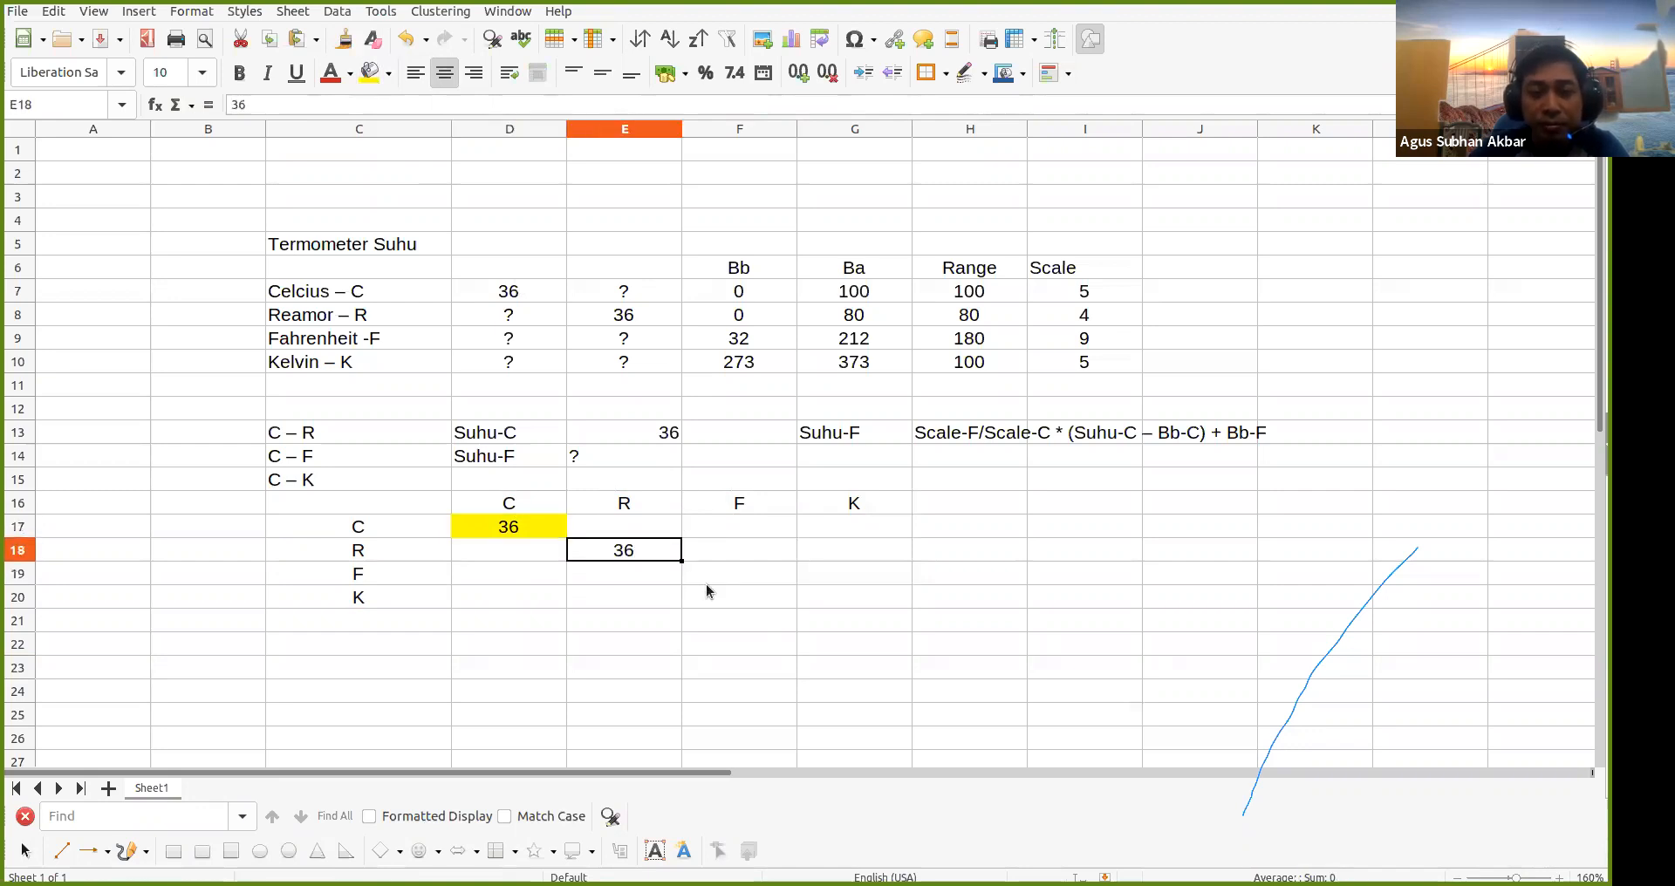
left_click(705, 584)
type("36")
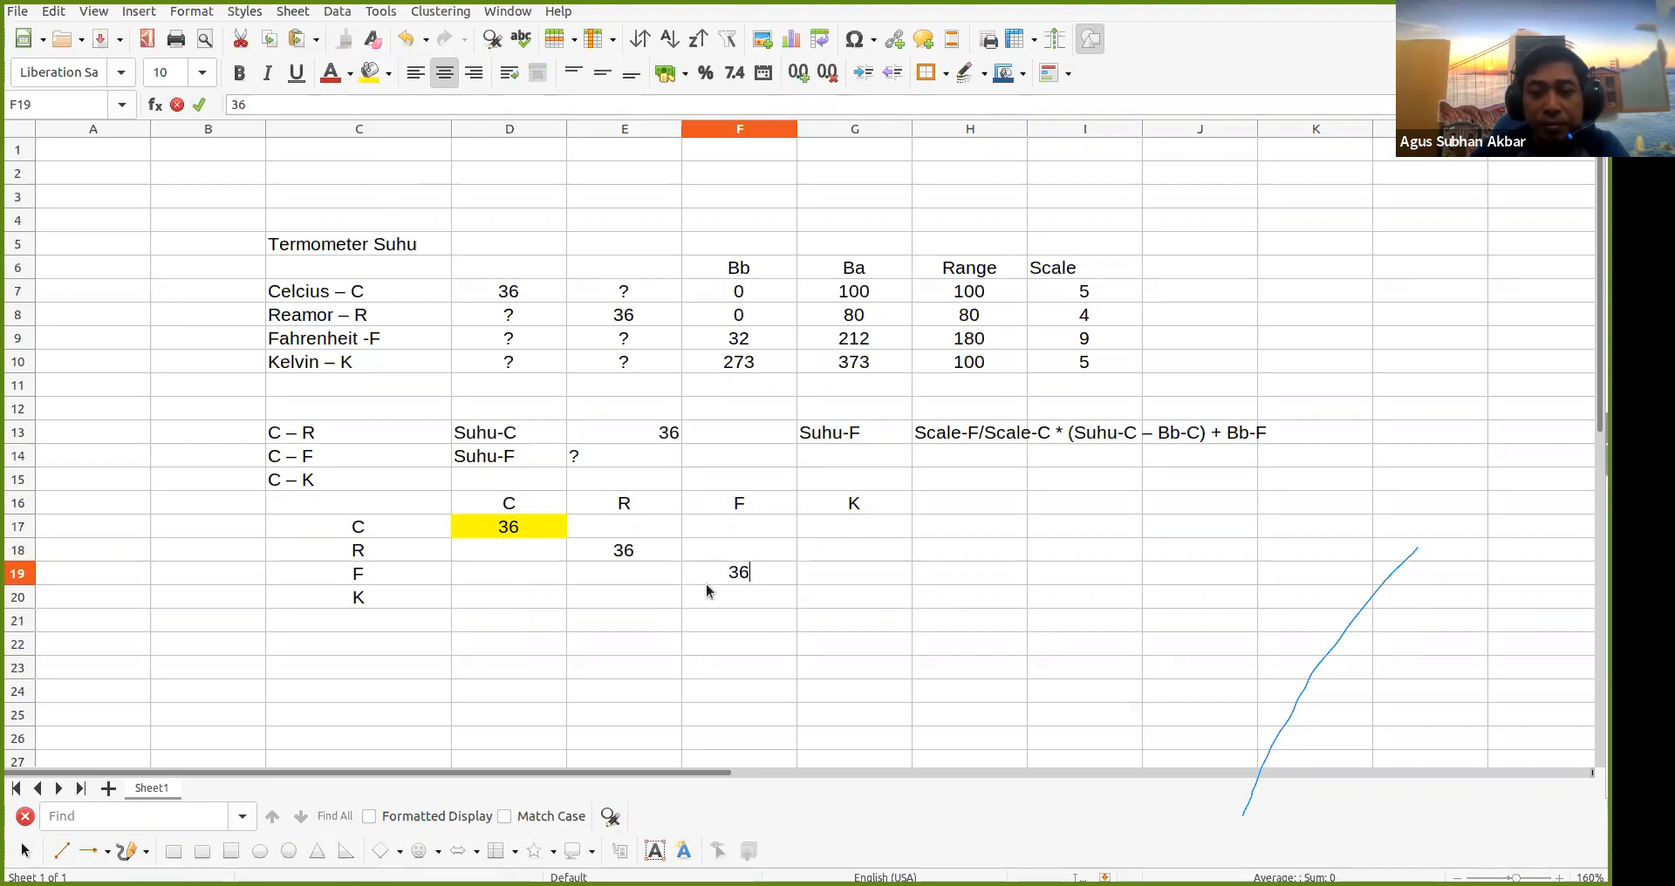
key("Tab")
Step: Enter 300 as the Kelvin value in G20
key("Down")
key("Left")
key("Right")
type("29")
key("BackSpace")
key("BackSpace")
type("300")
key("Return")
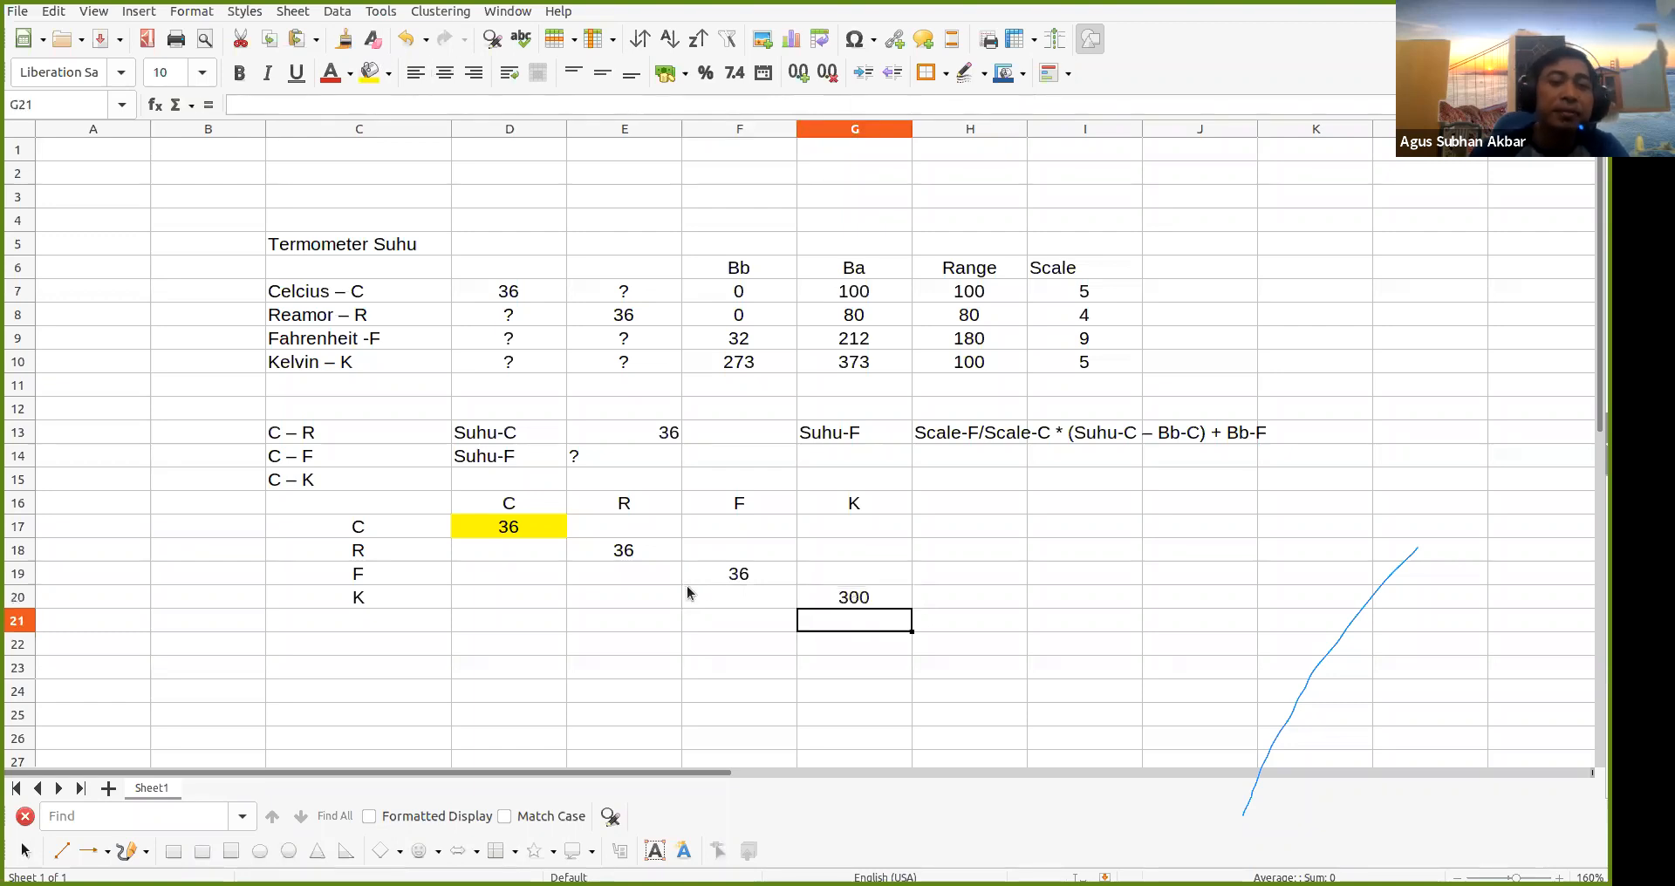
Step: Highlight the diagonal value cells E18, F19 and G20 in yellow
left_click(619, 553)
left_click(368, 74)
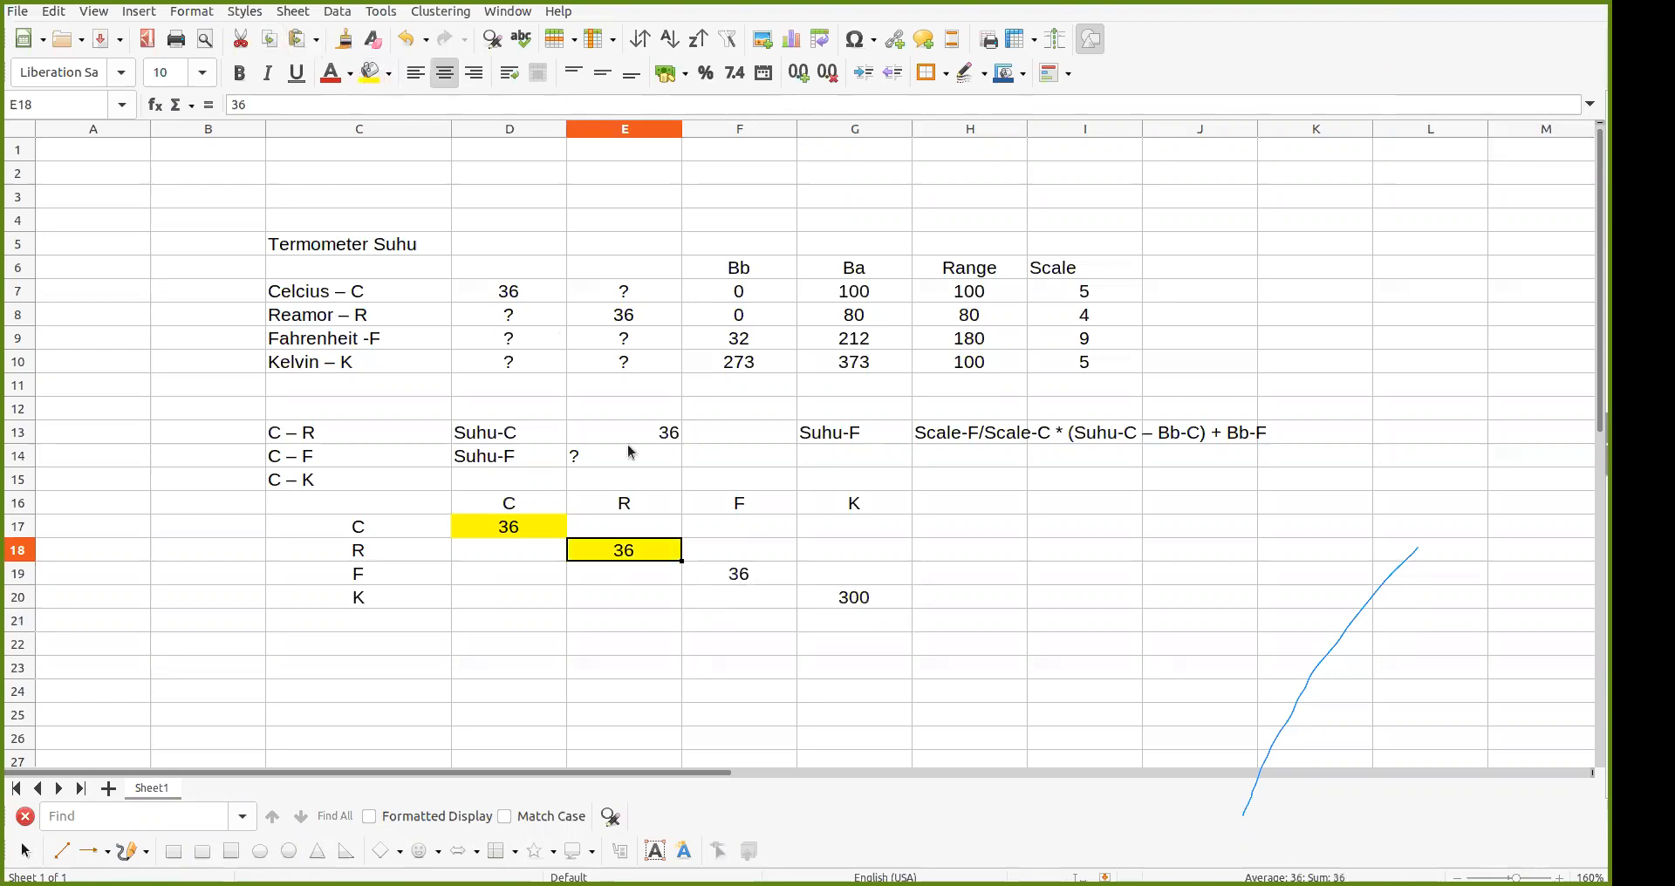
left_click(731, 576)
left_click(366, 83)
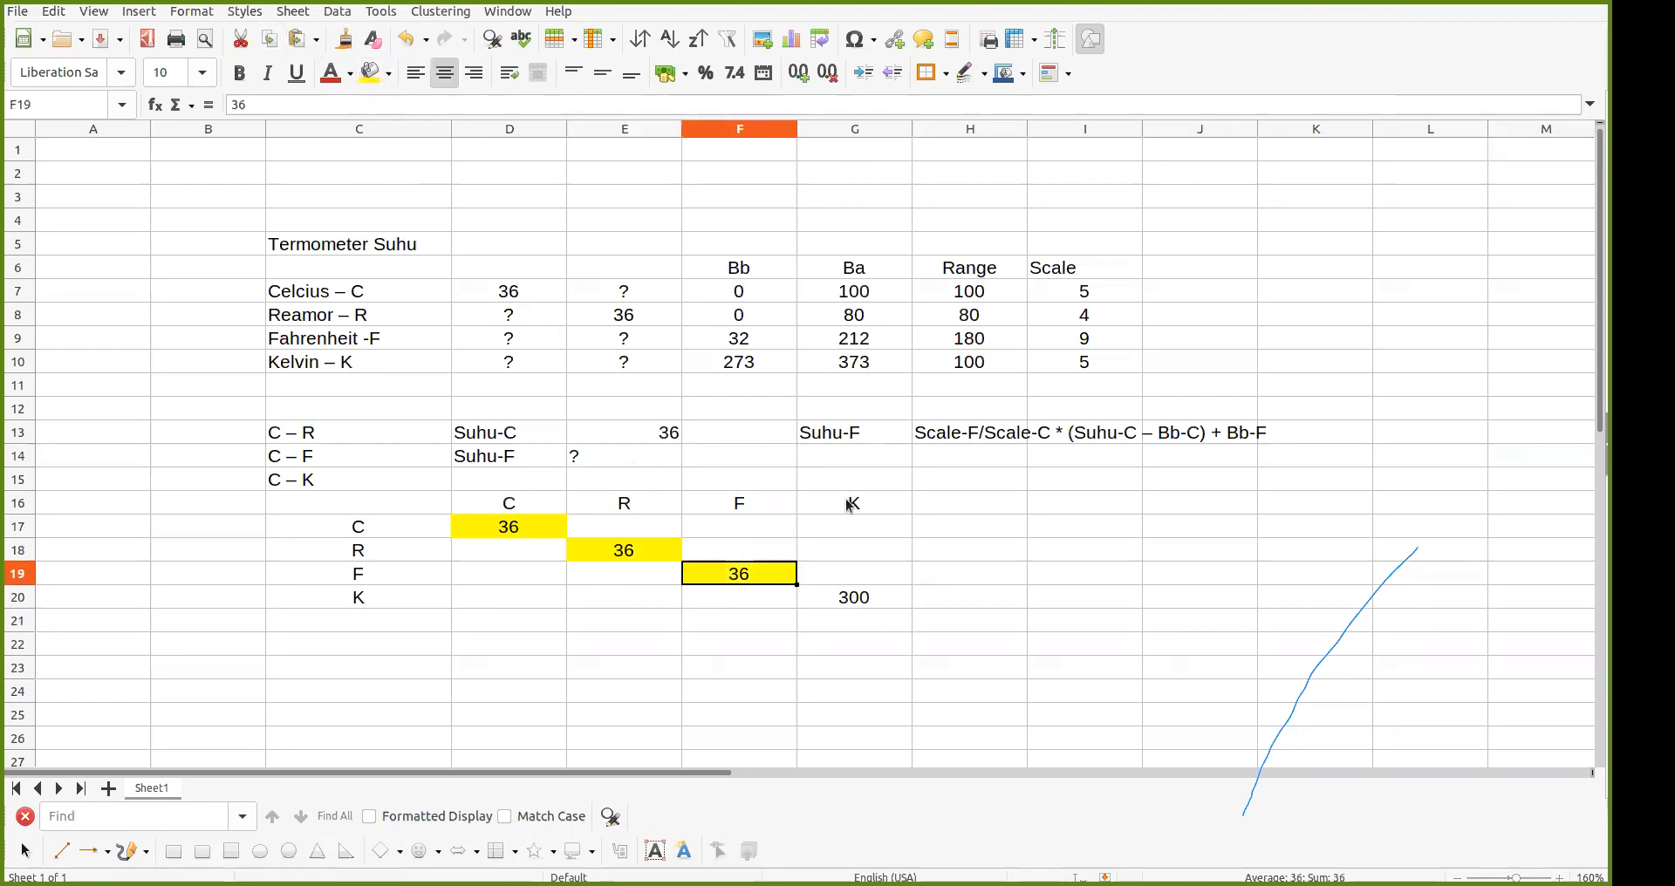
left_click(872, 598)
left_click(368, 73)
left_click(969, 503)
left_click_drag(511, 548, 516, 600)
left_click_drag(640, 577, 637, 600)
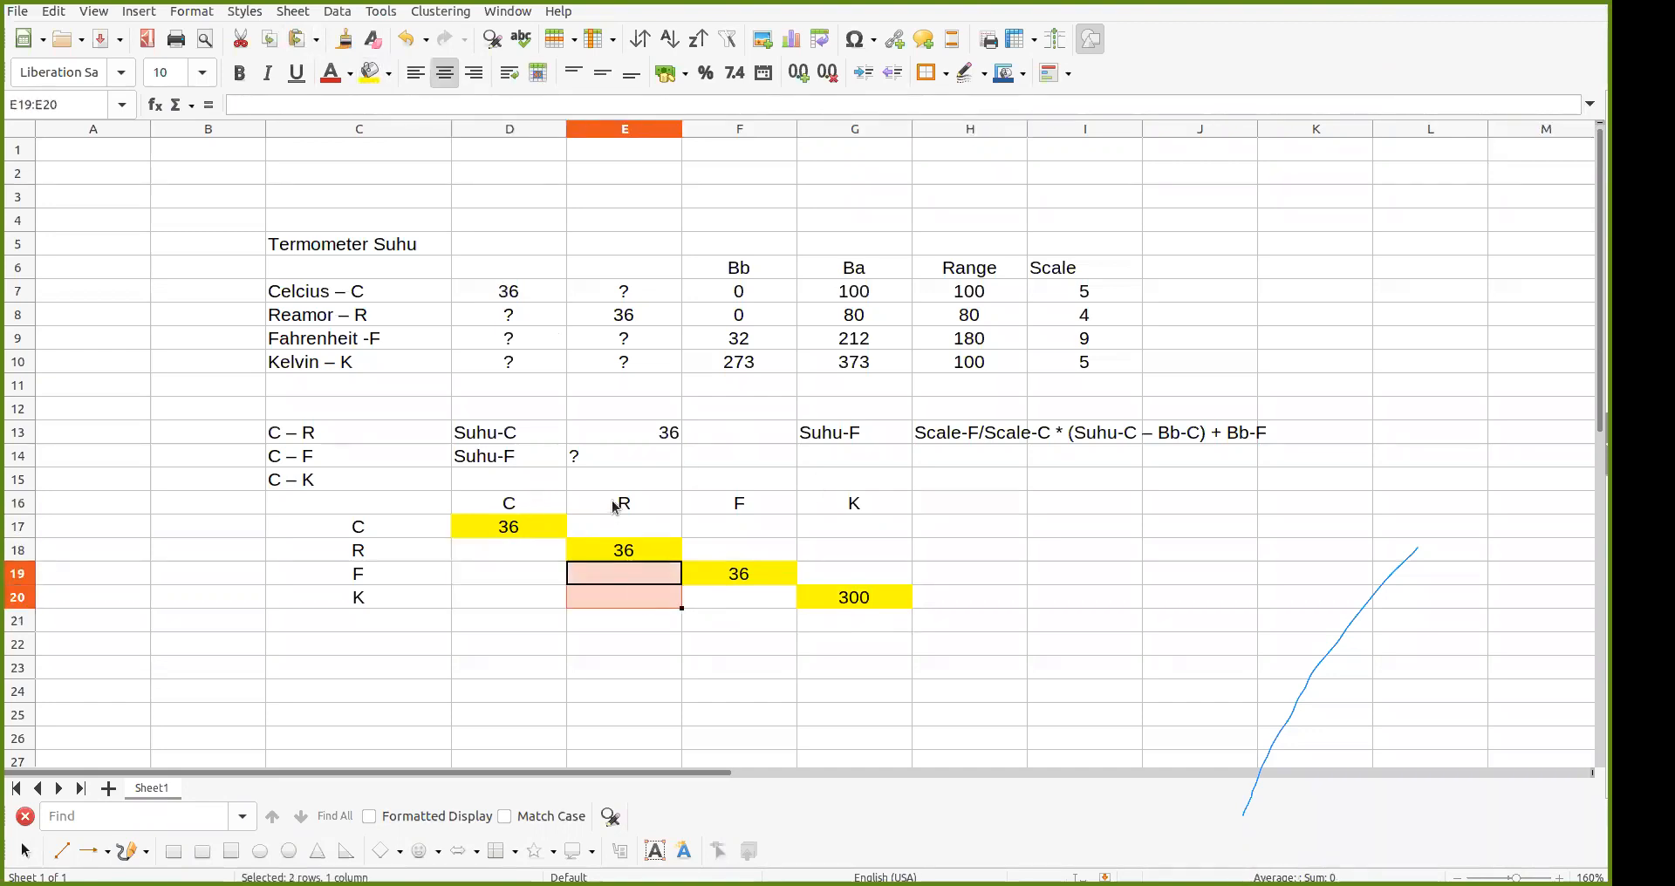
left_click(621, 527)
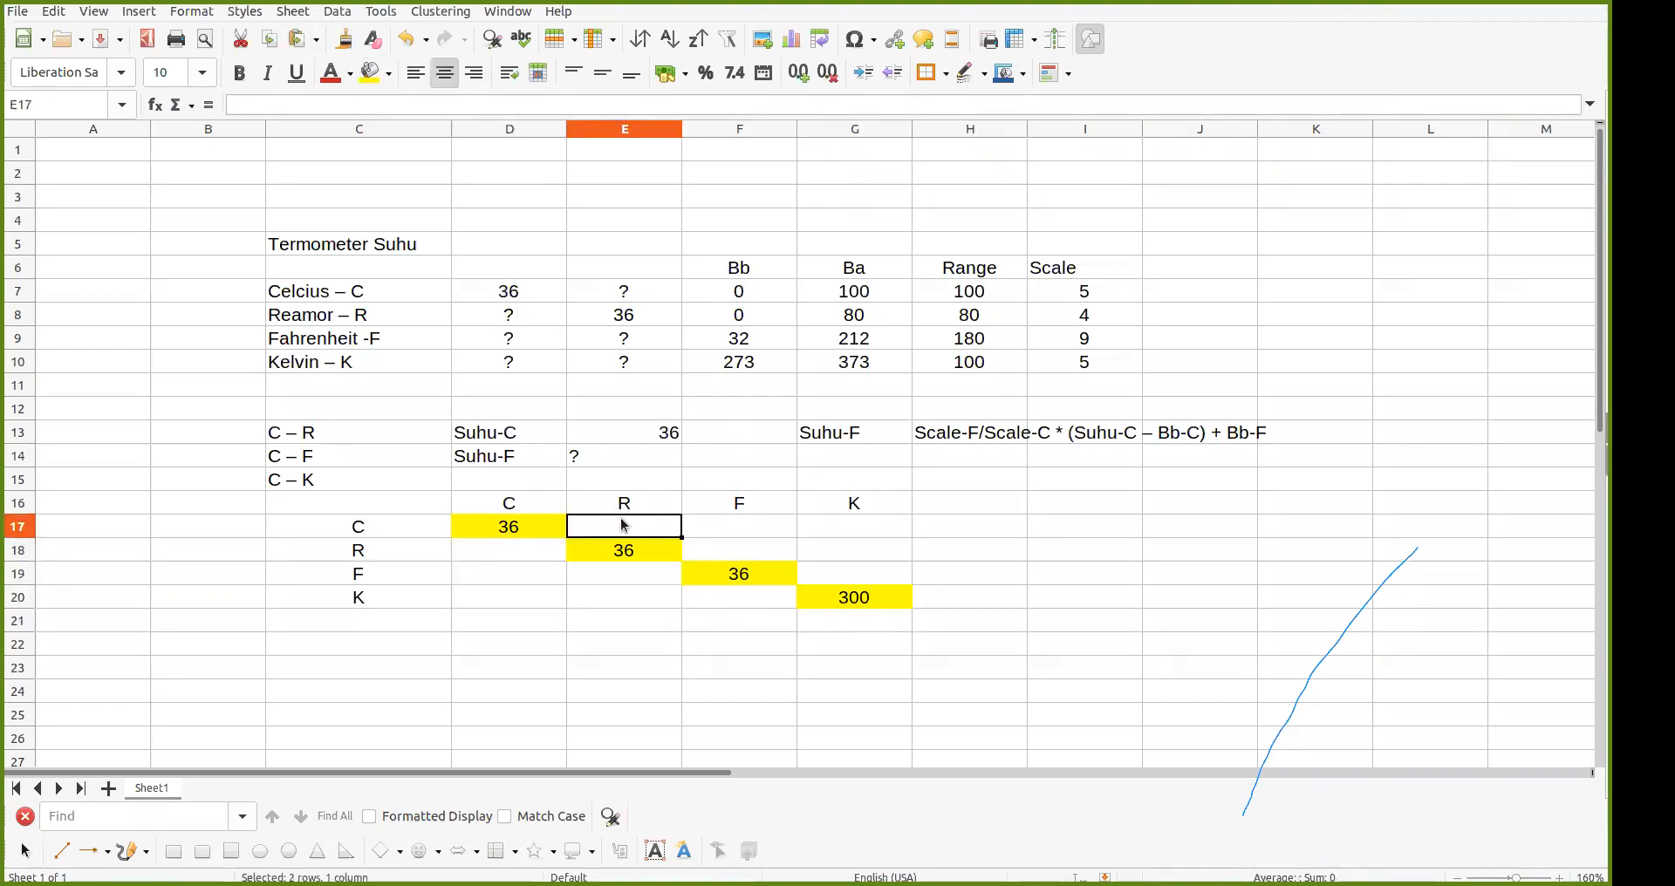
left_click(499, 552)
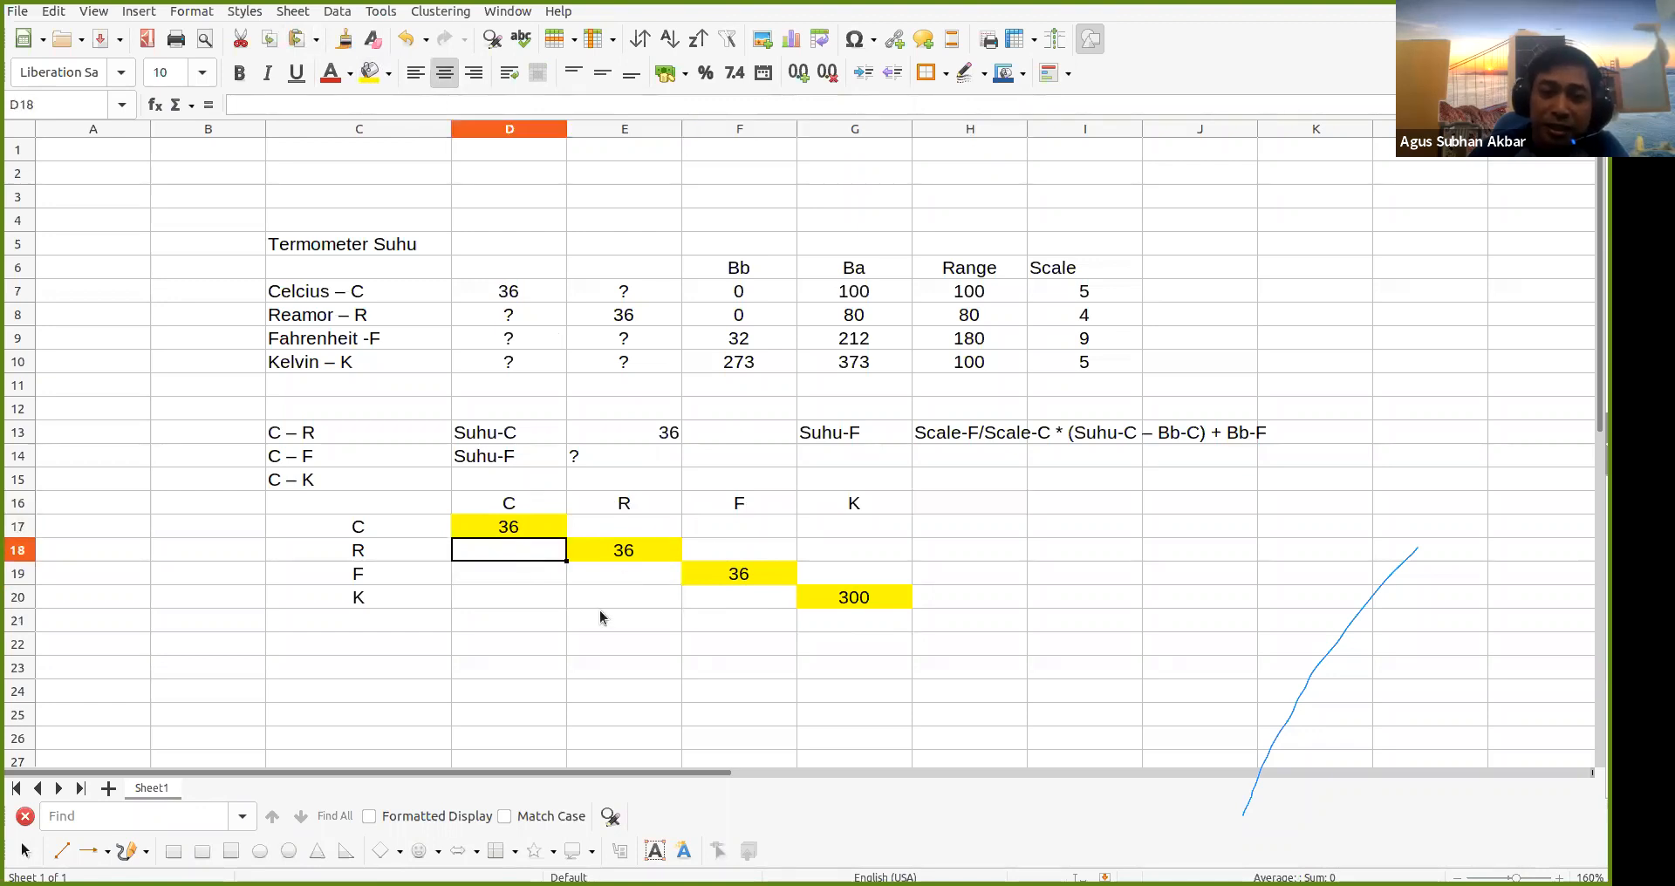
left_click(541, 523)
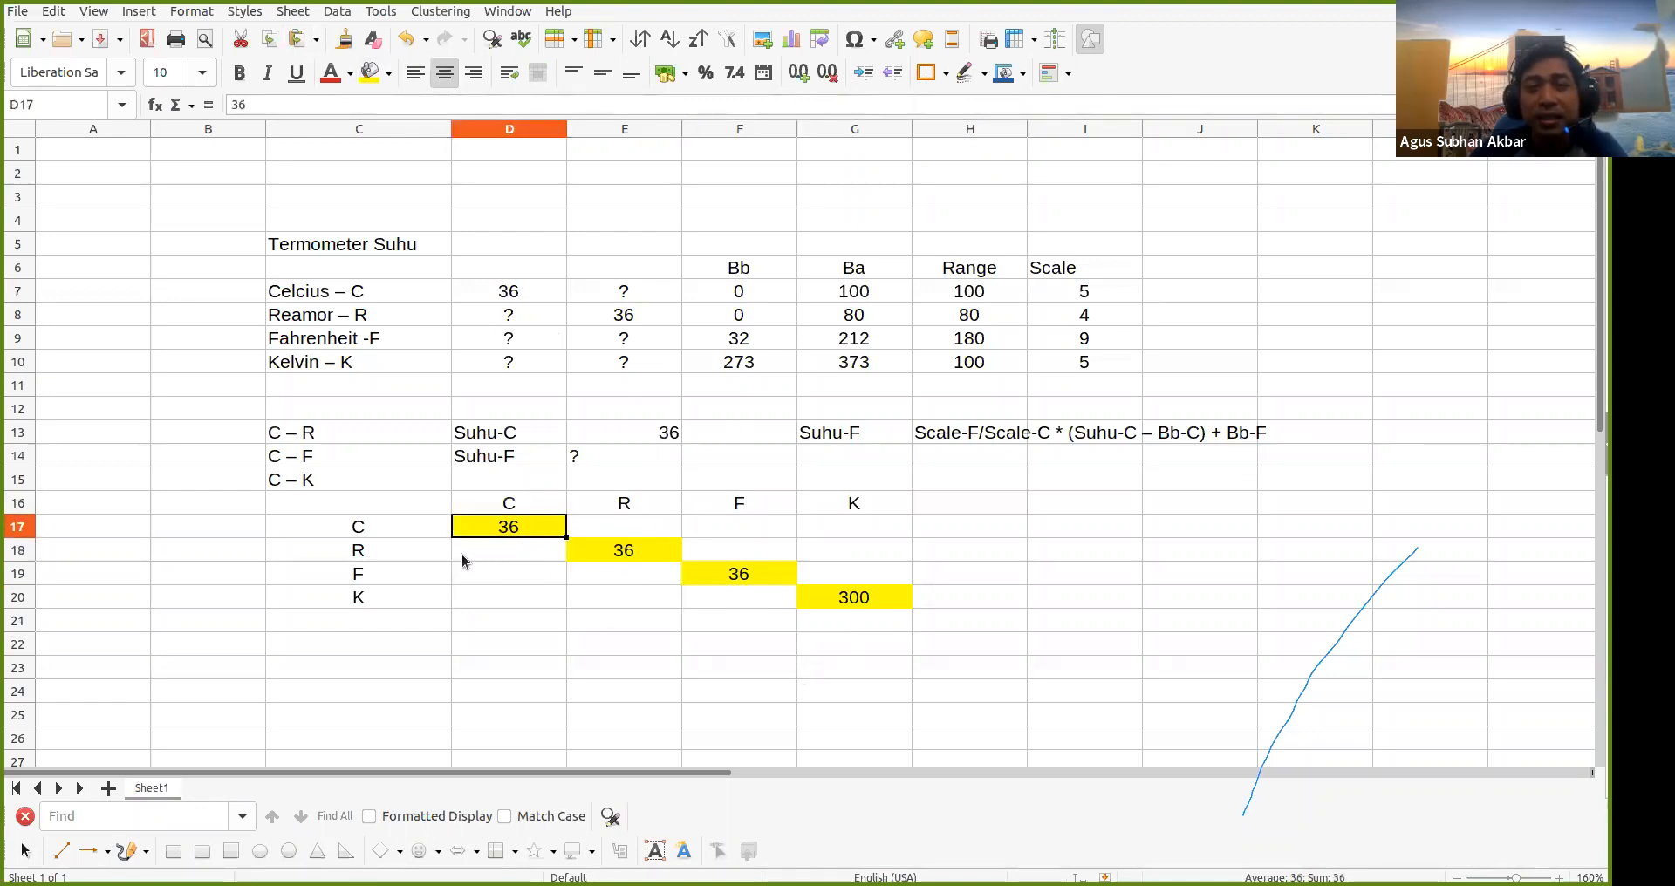
left_click(498, 559)
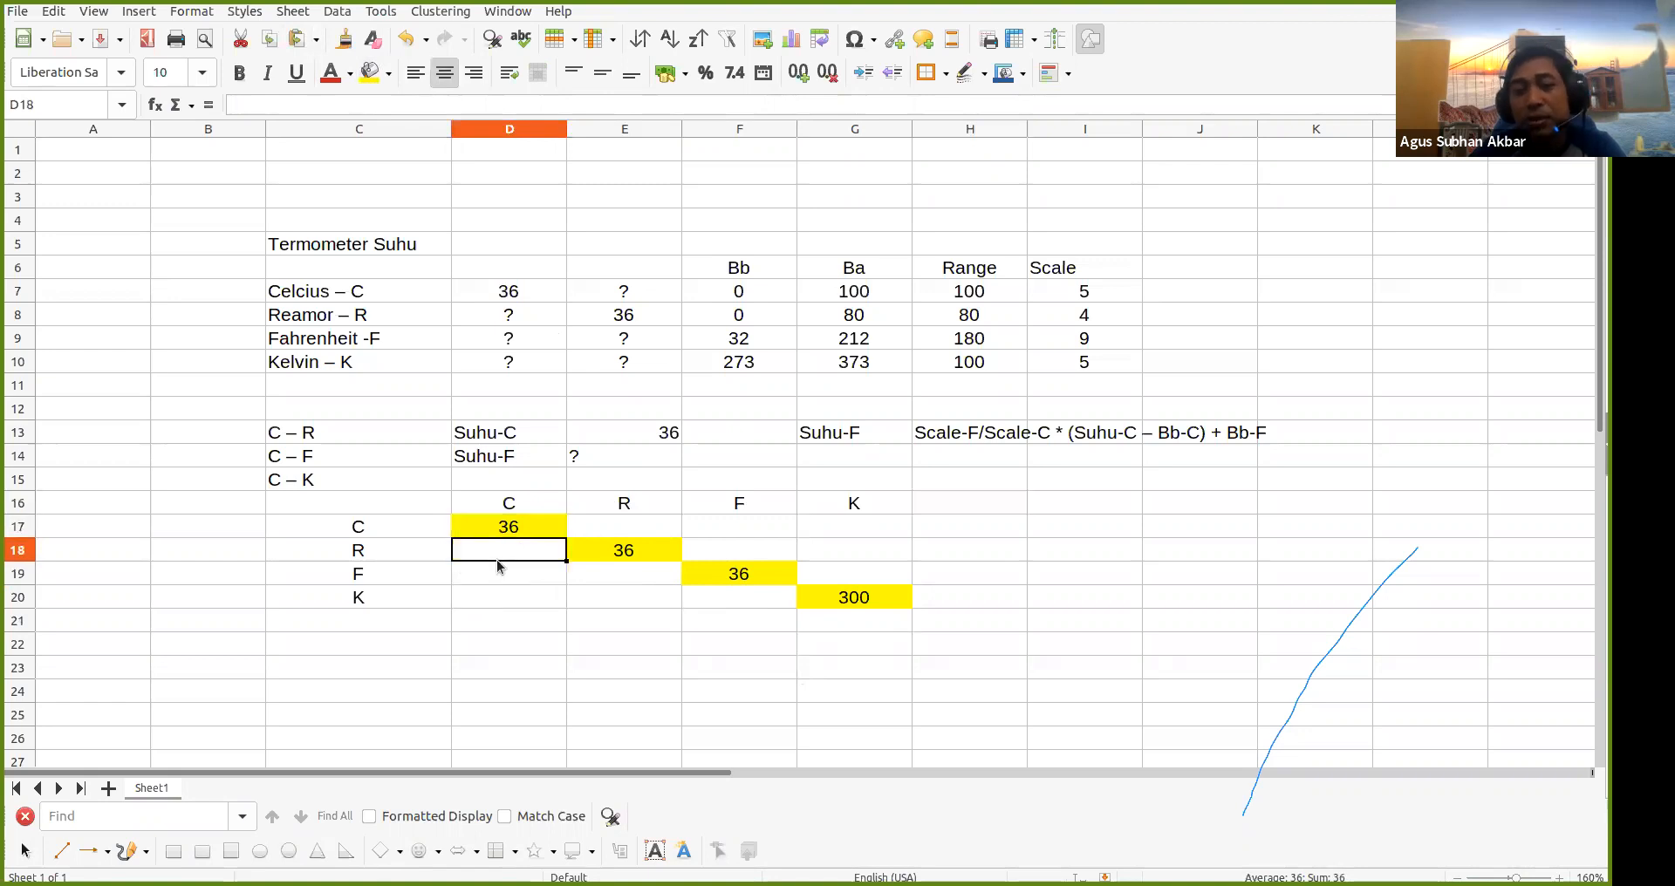
Step: Apply outer and inner borders to every cell in the table range C16:G20
left_click_drag(419, 506, 848, 607)
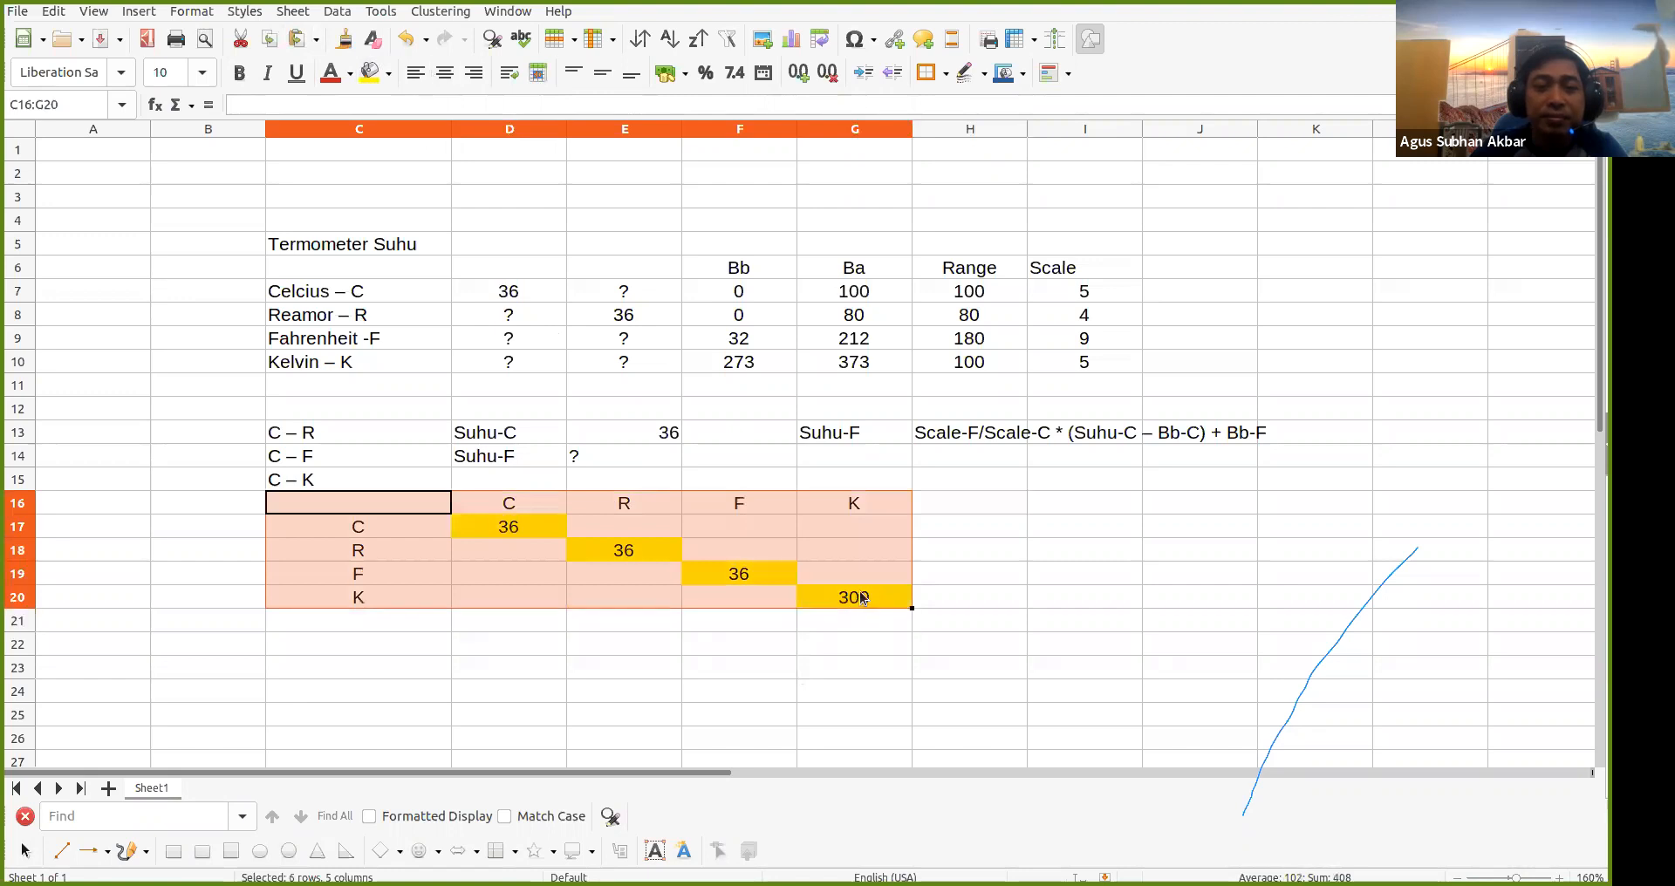
left_click(948, 74)
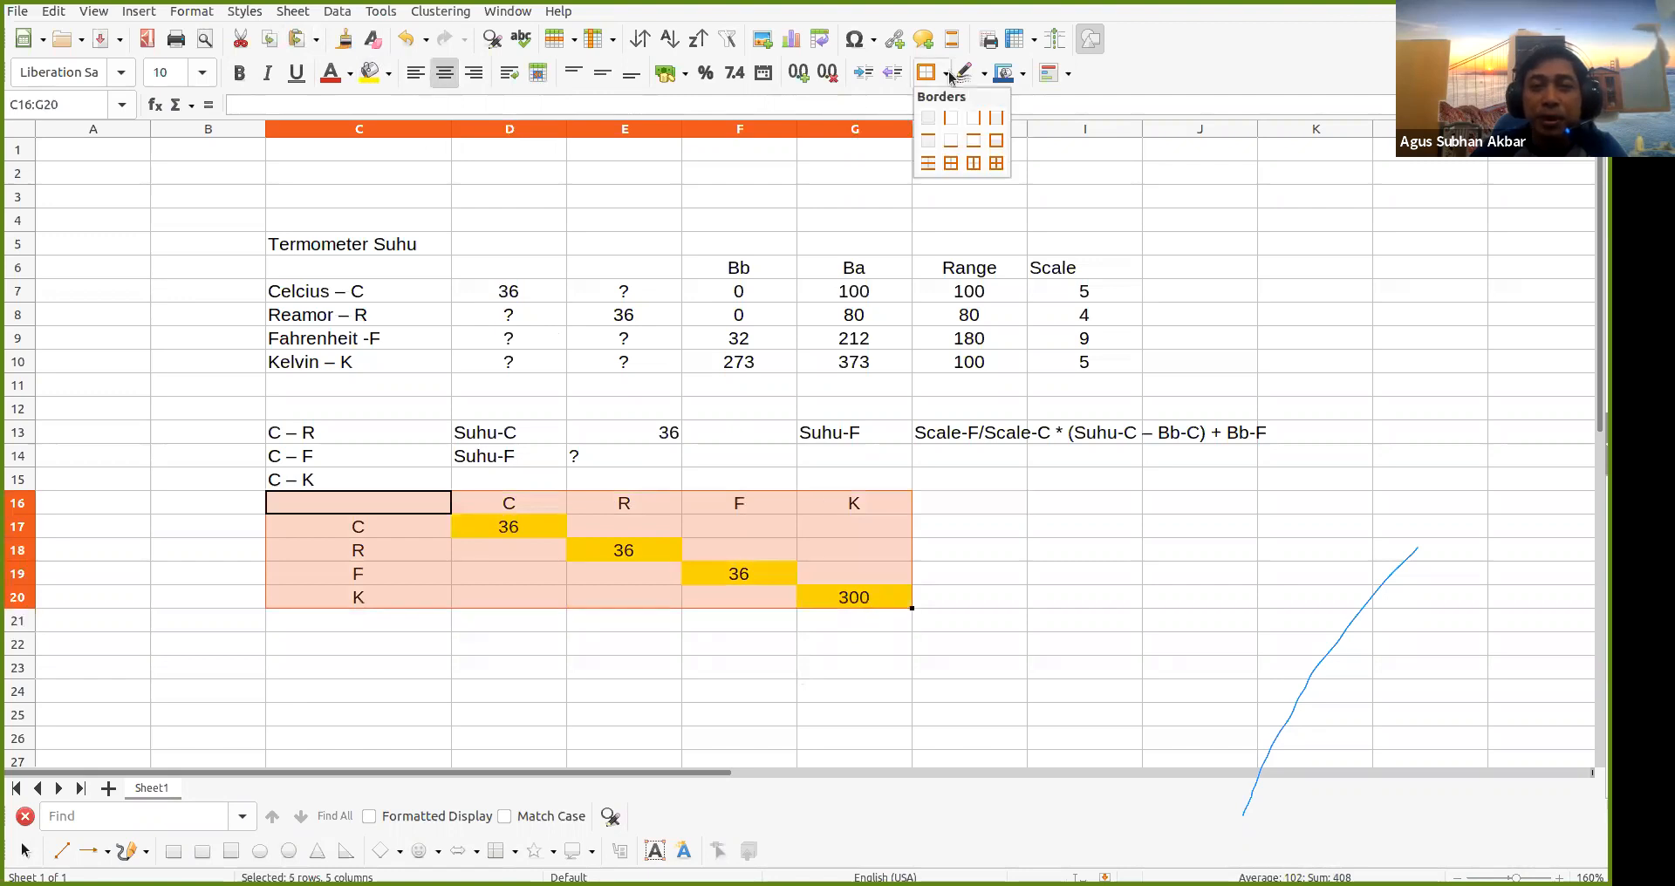
left_click(1000, 167)
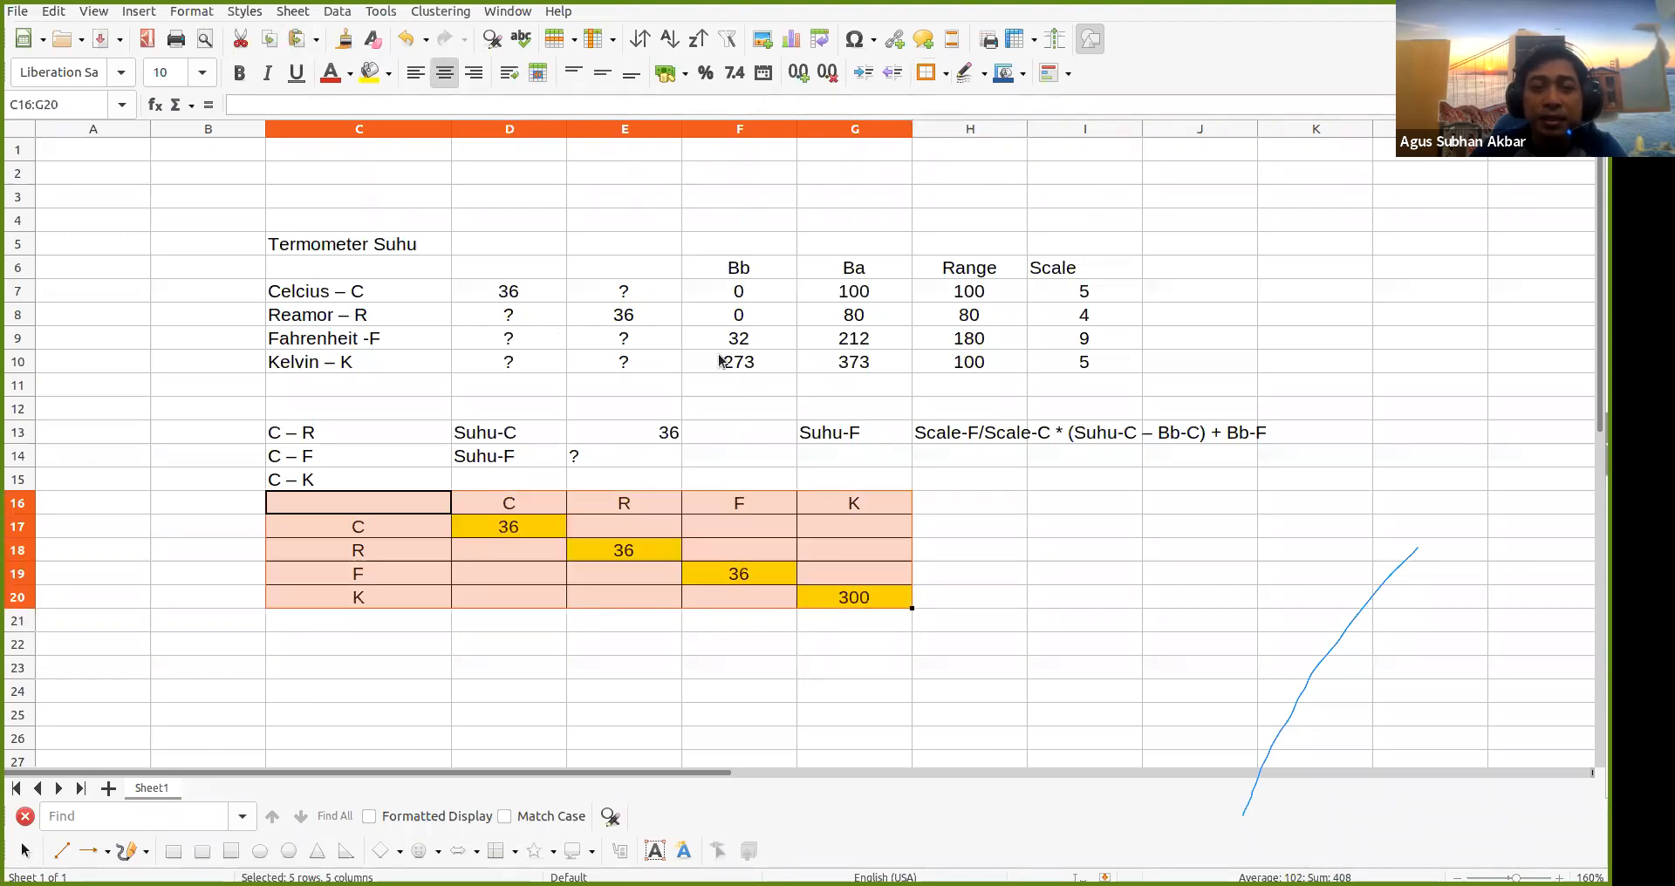
Step: Hide the sheet's grid lines so only the table borders are shown
left_click(93, 11)
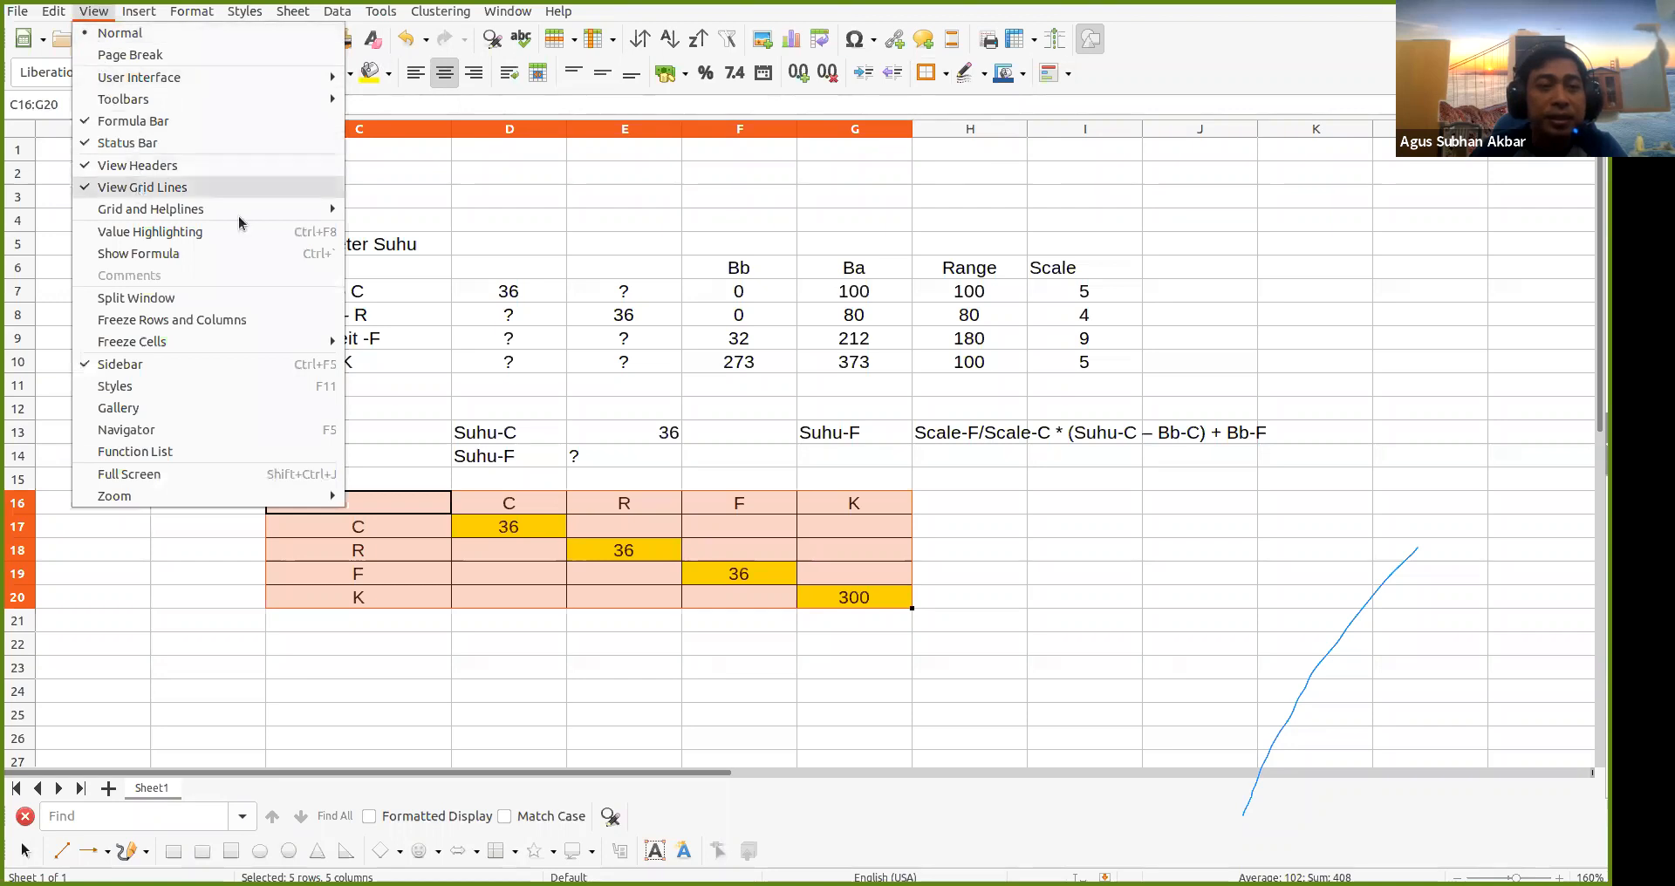
left_click(140, 186)
left_click(967, 677)
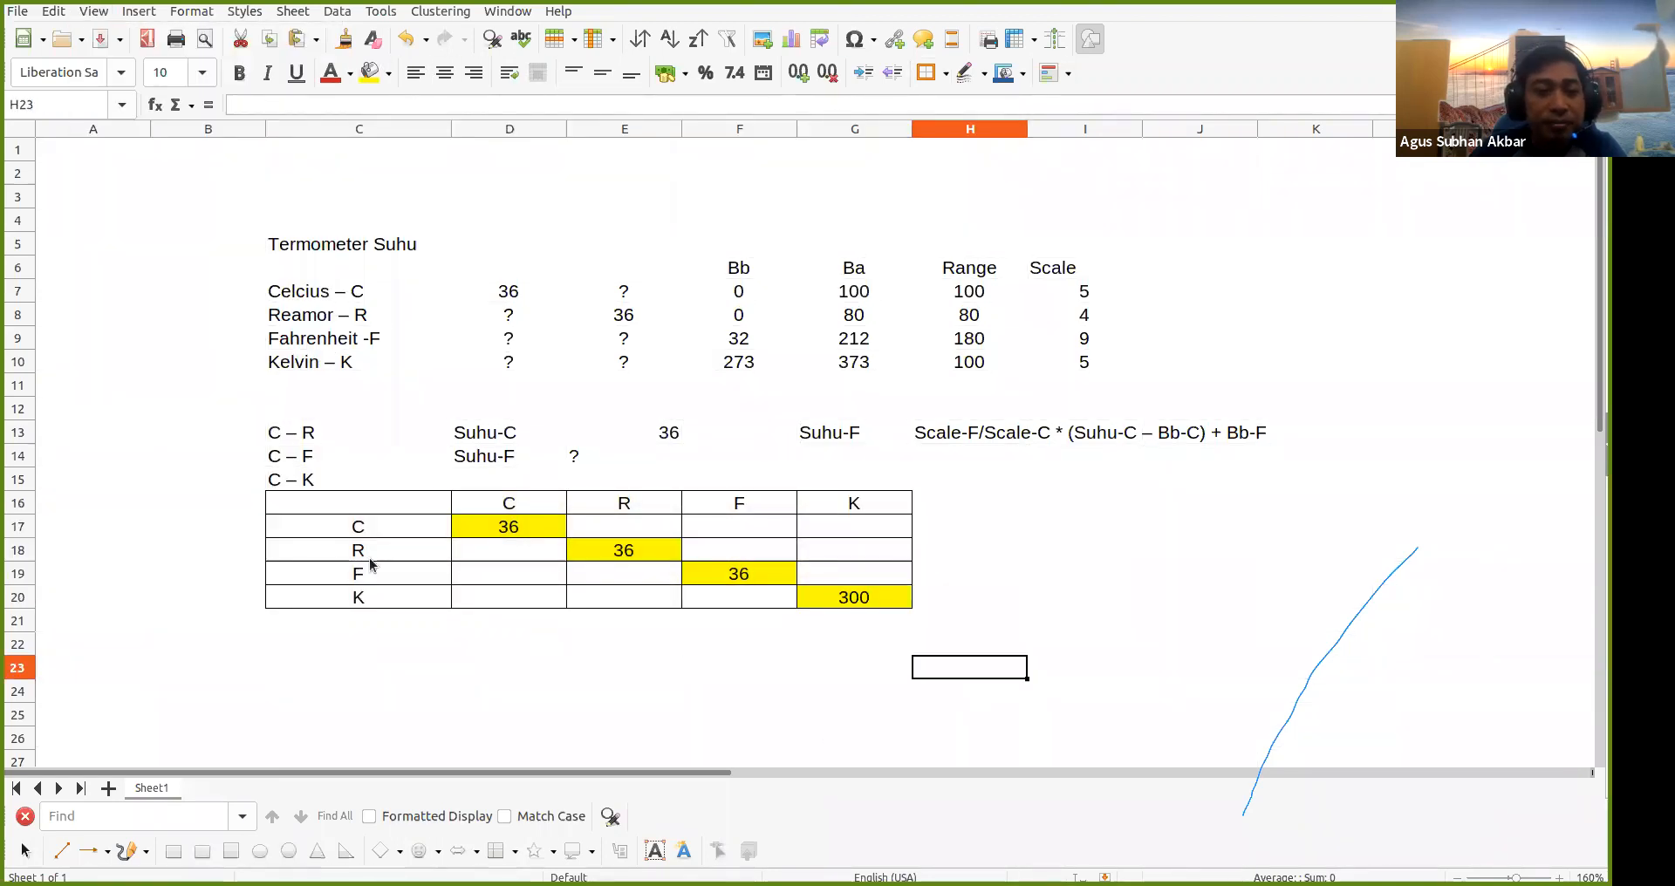
Step: Enter the Celcius-to-Reamor conversion formula =4/5*(D17-0)+0 in cell D18
left_click(508, 551)
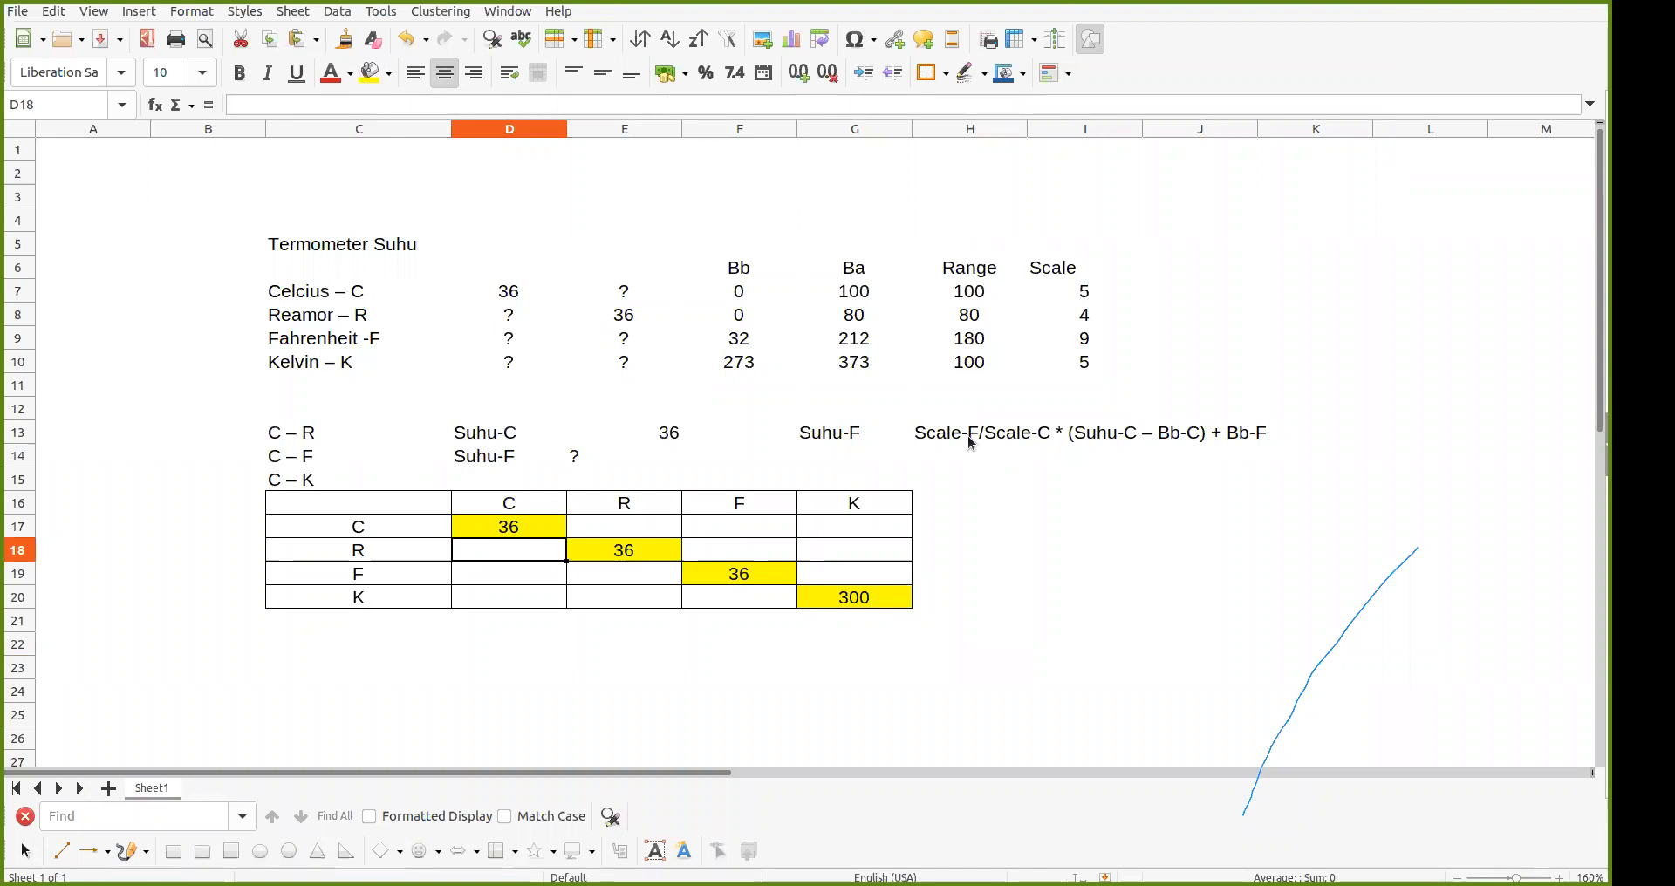
type("=")
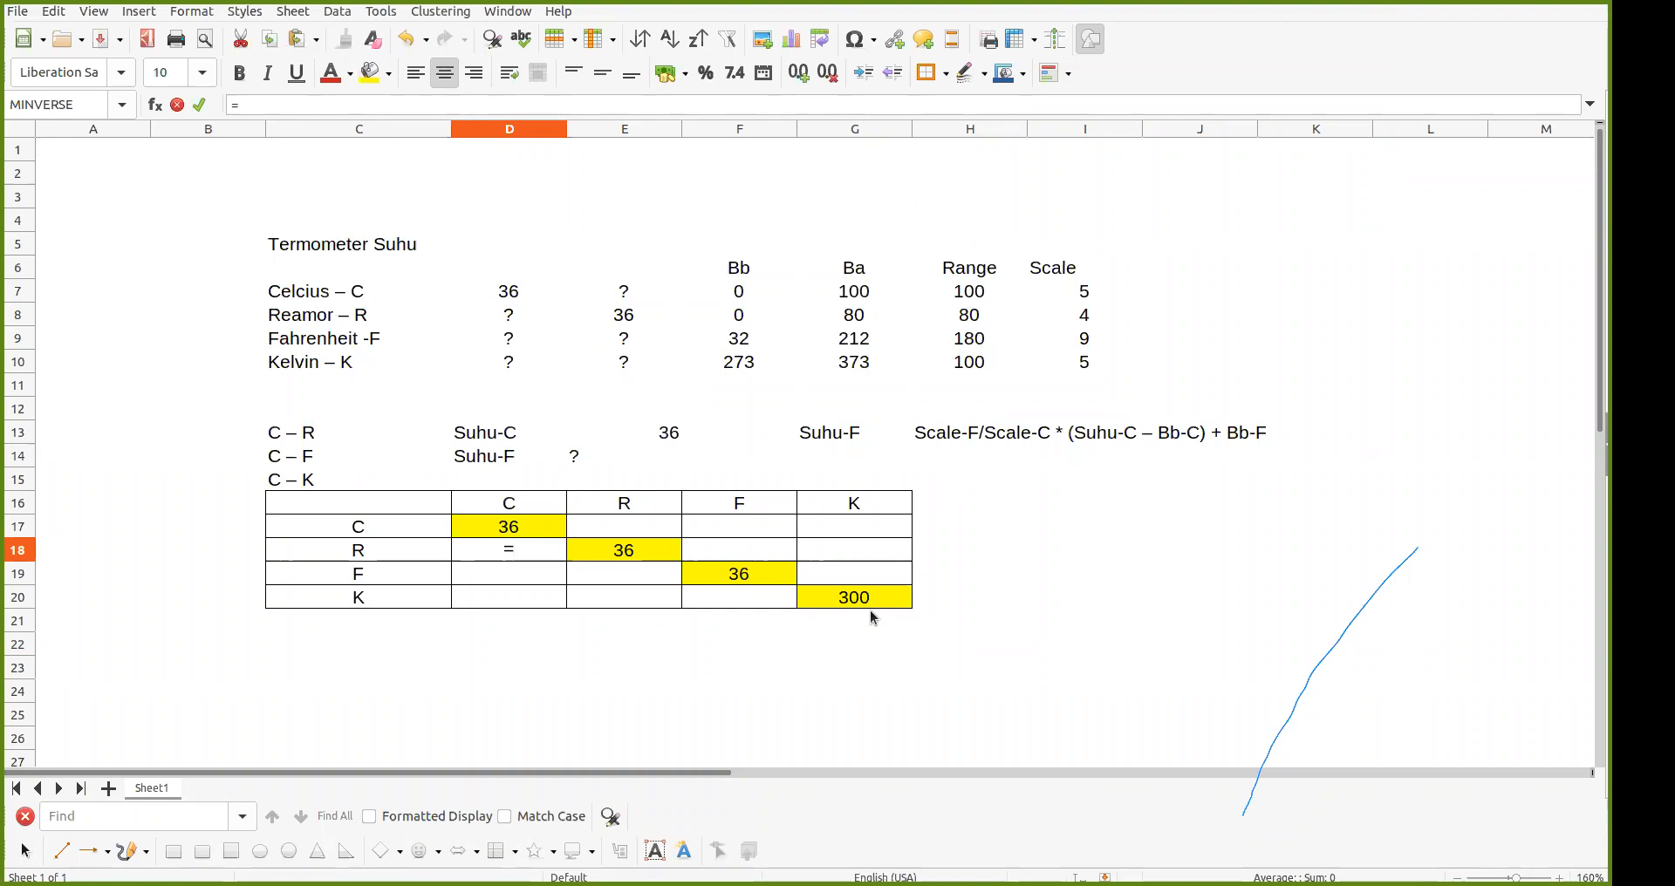
type("4/")
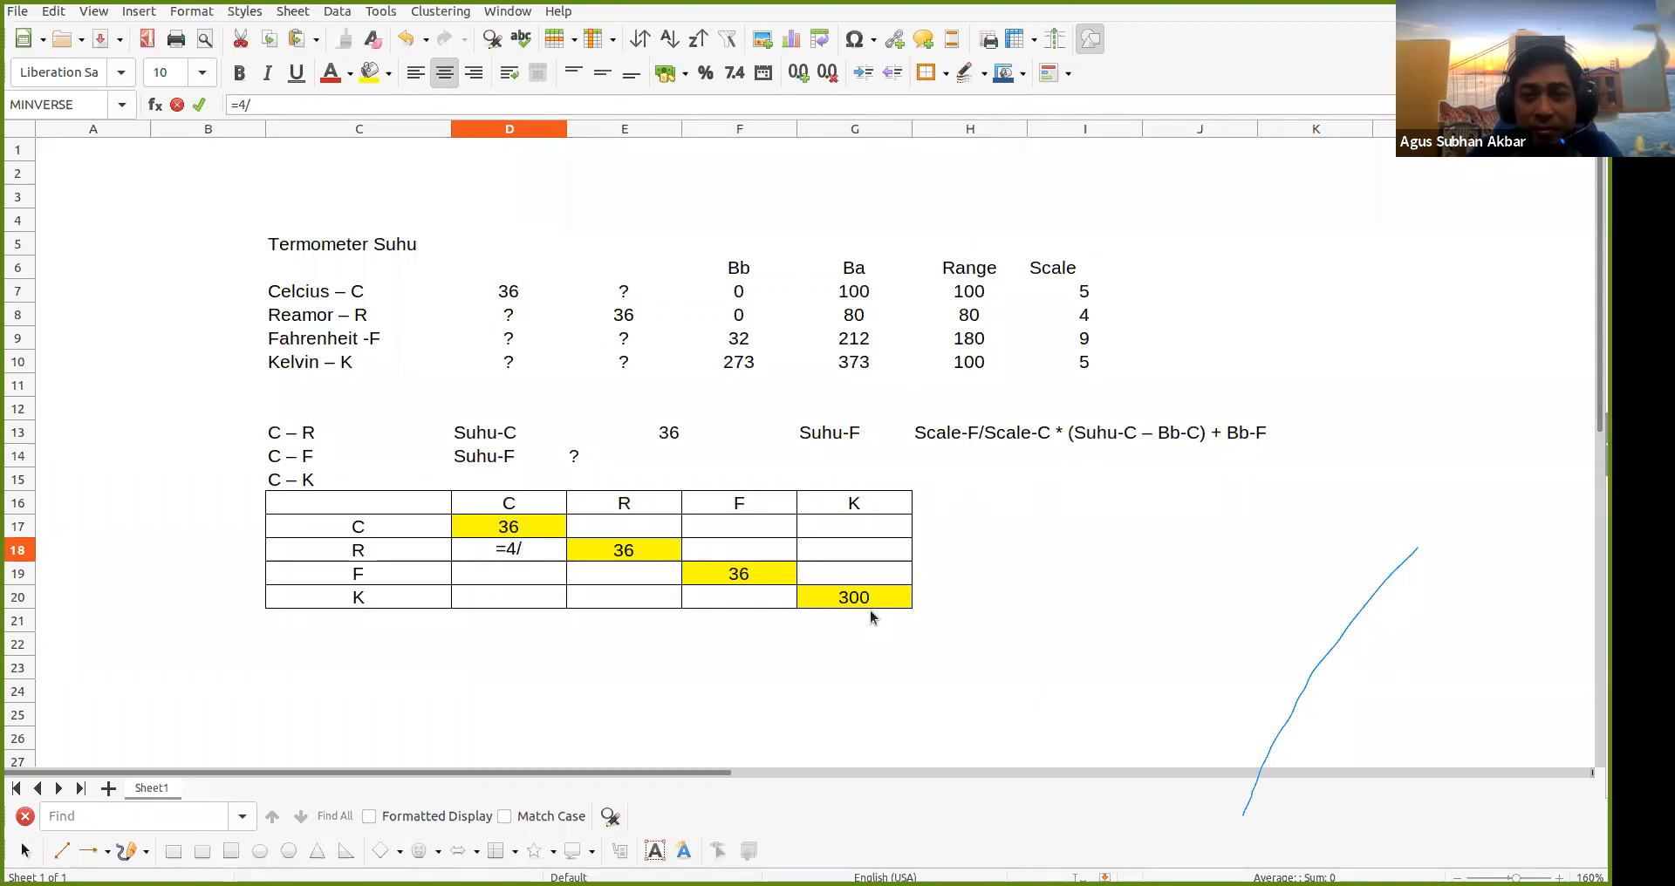
type("5*")
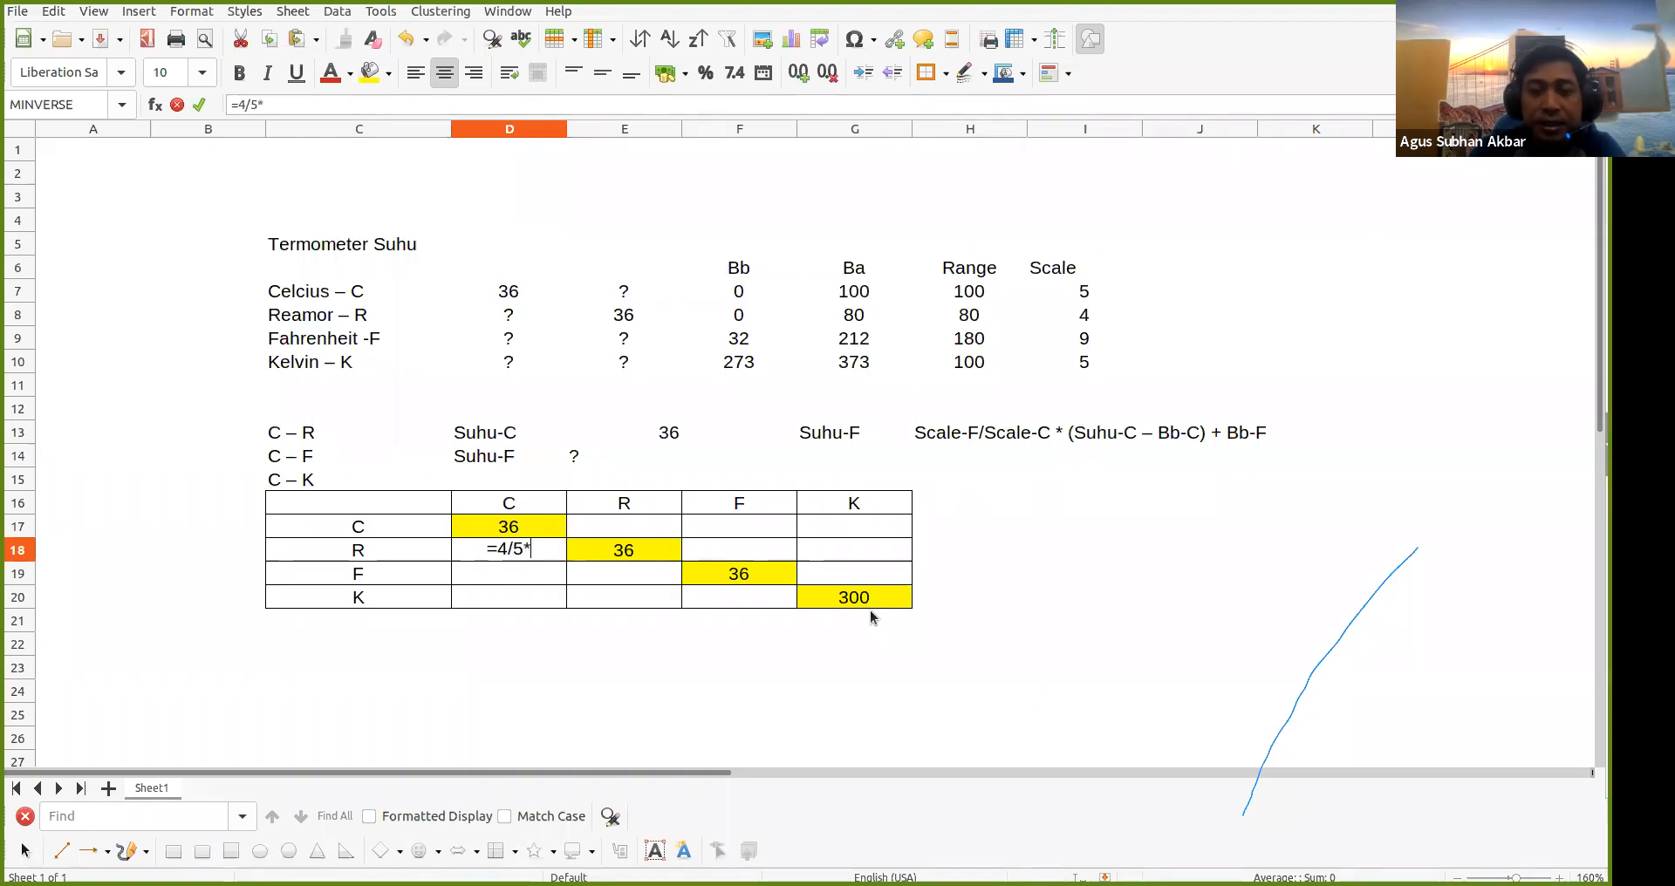
type("(")
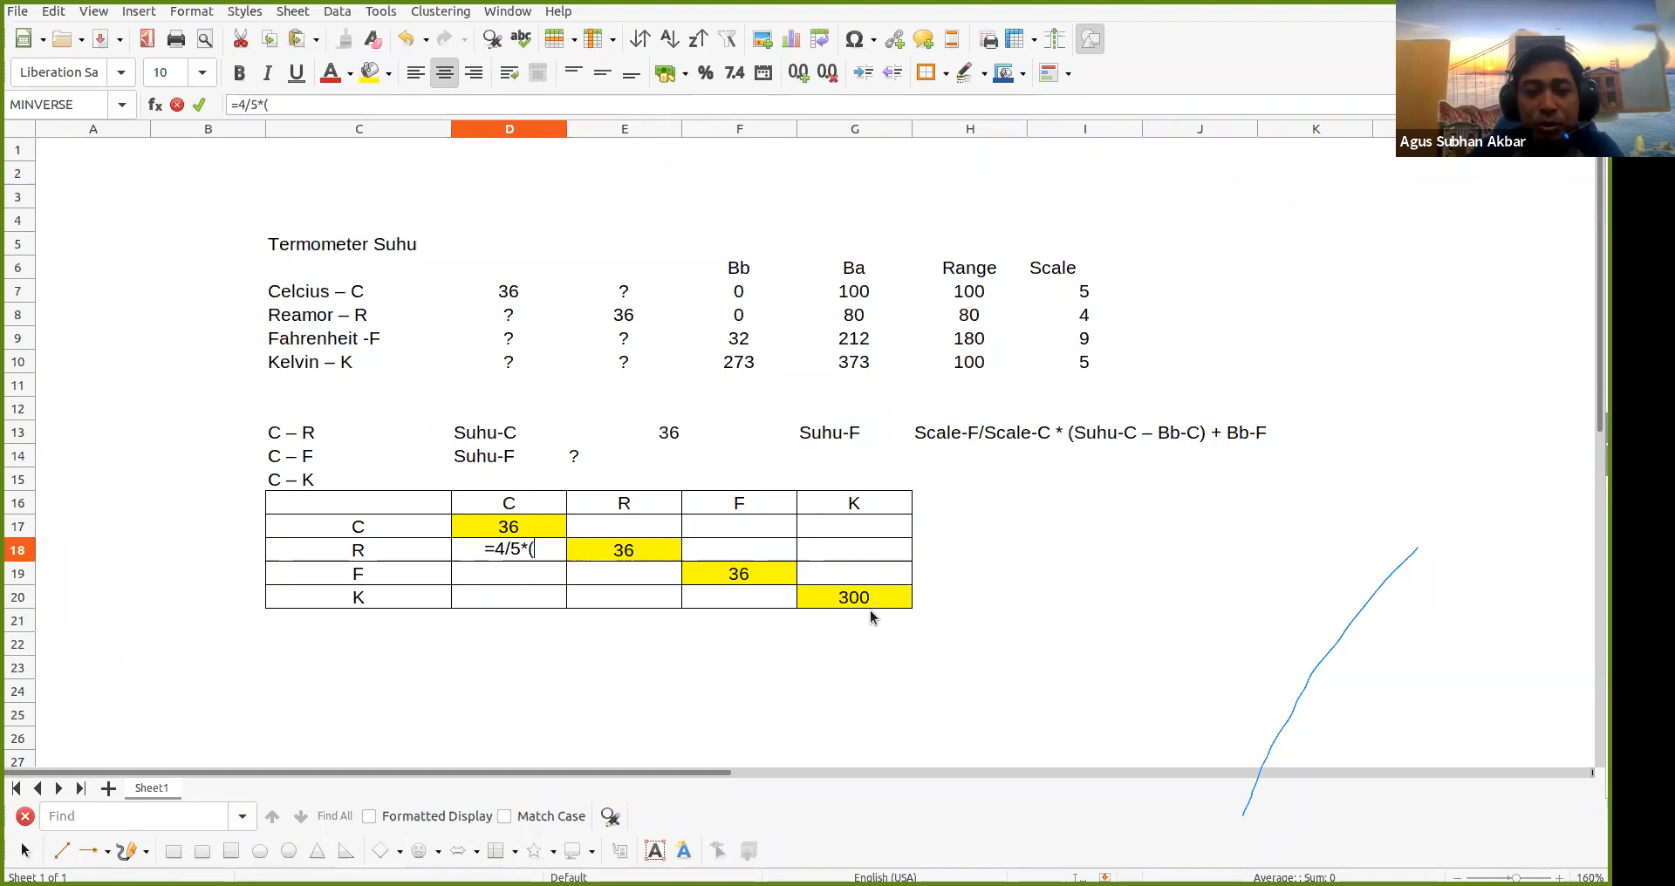
key("Up")
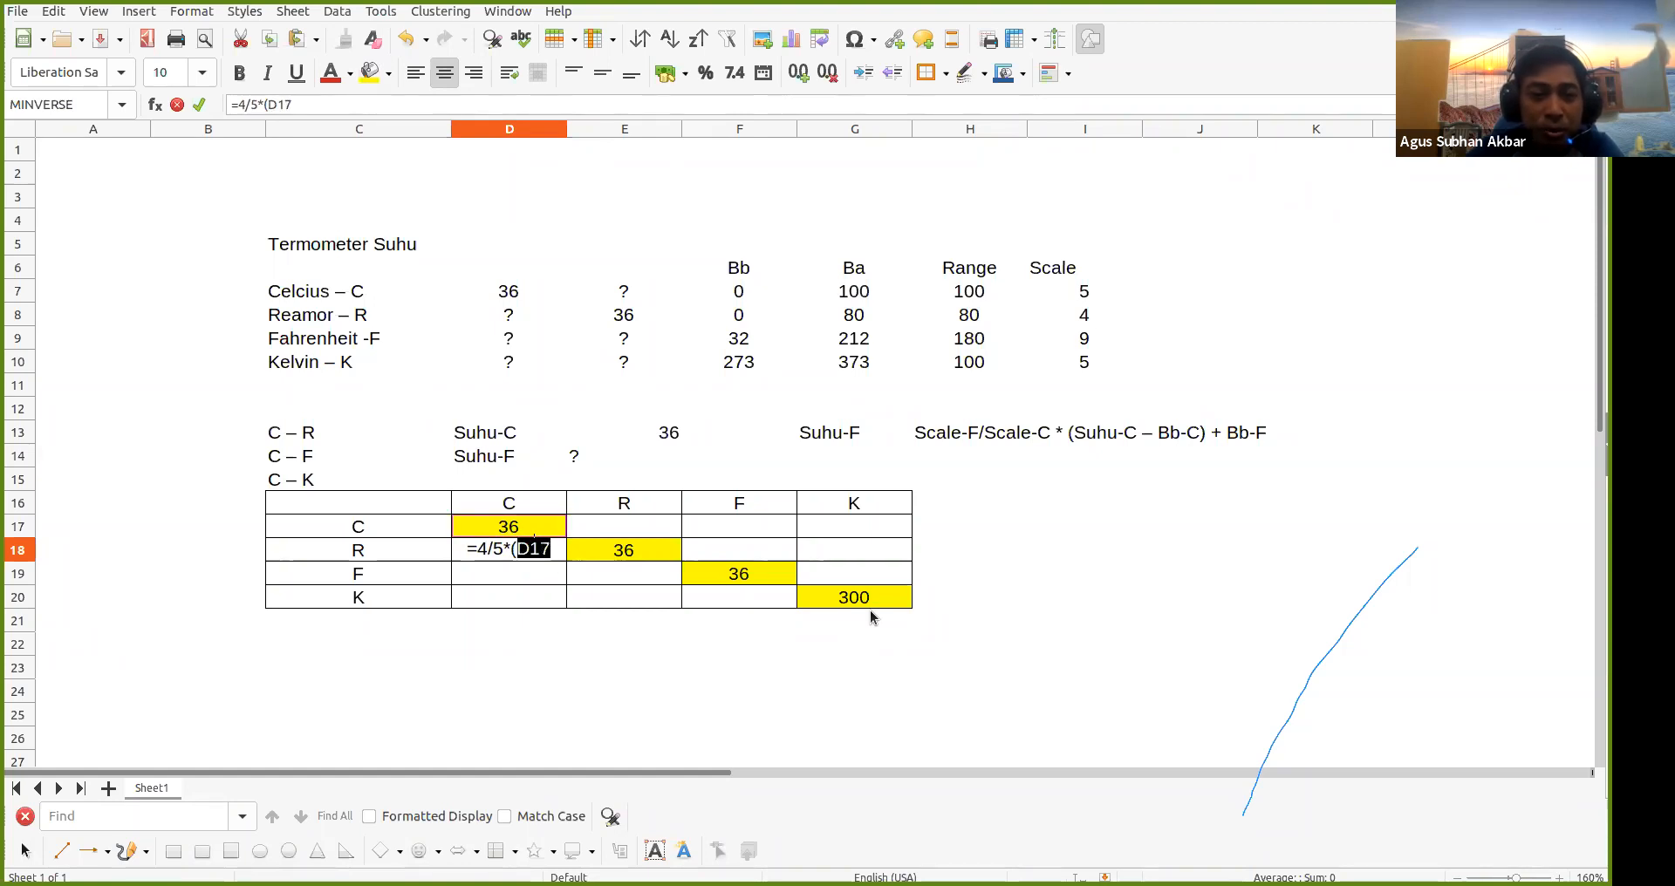
type("-")
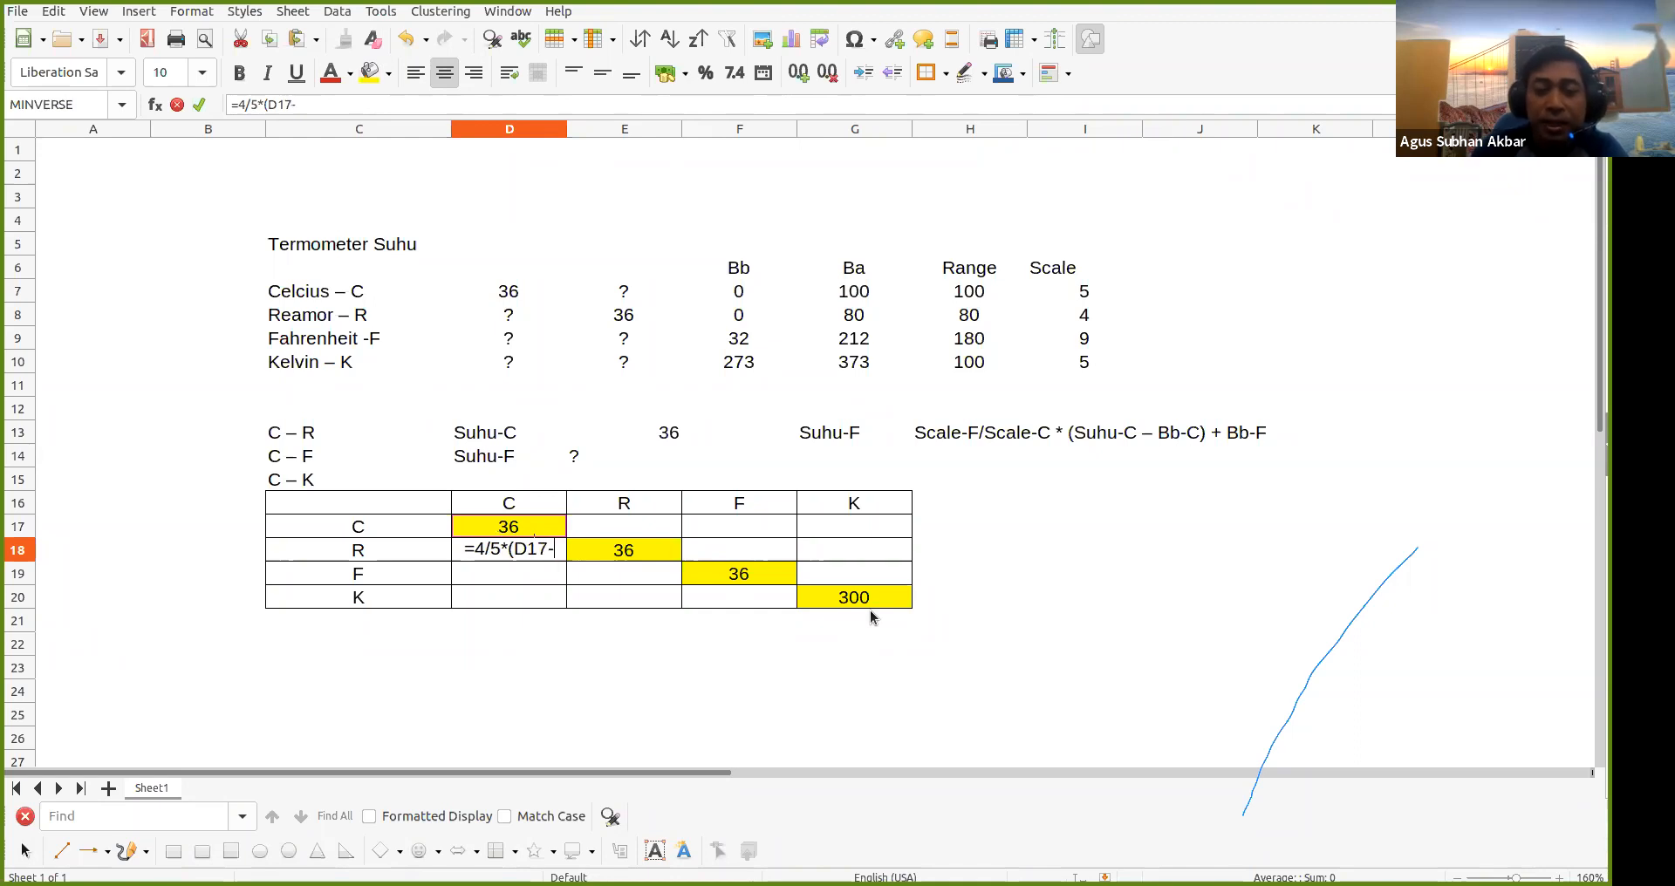
type("0)")
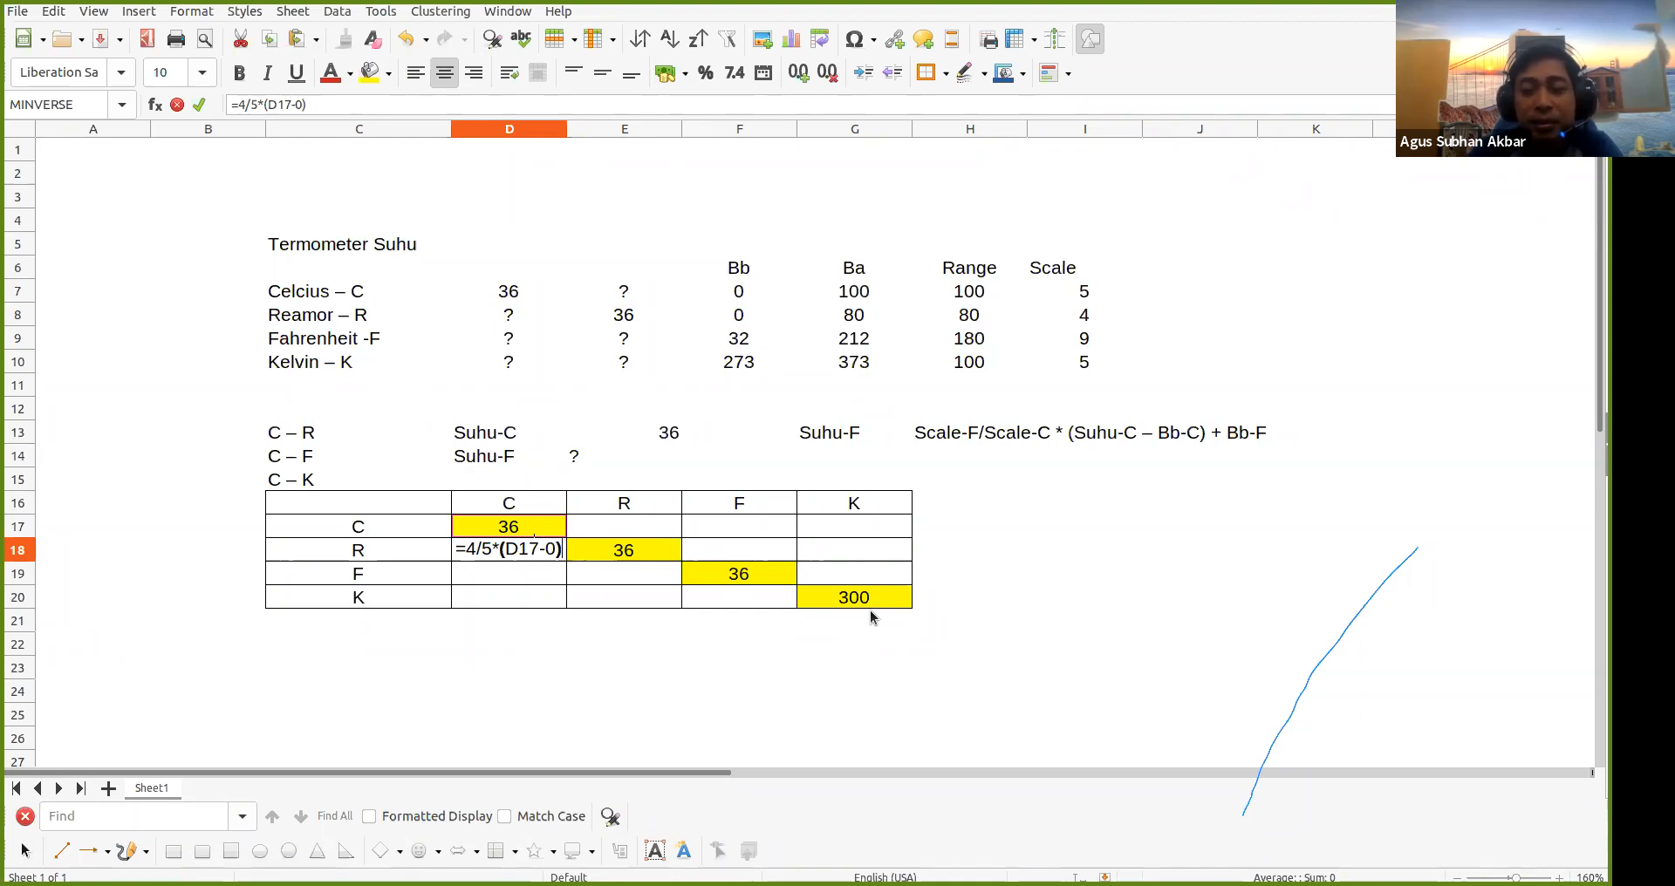
type("+")
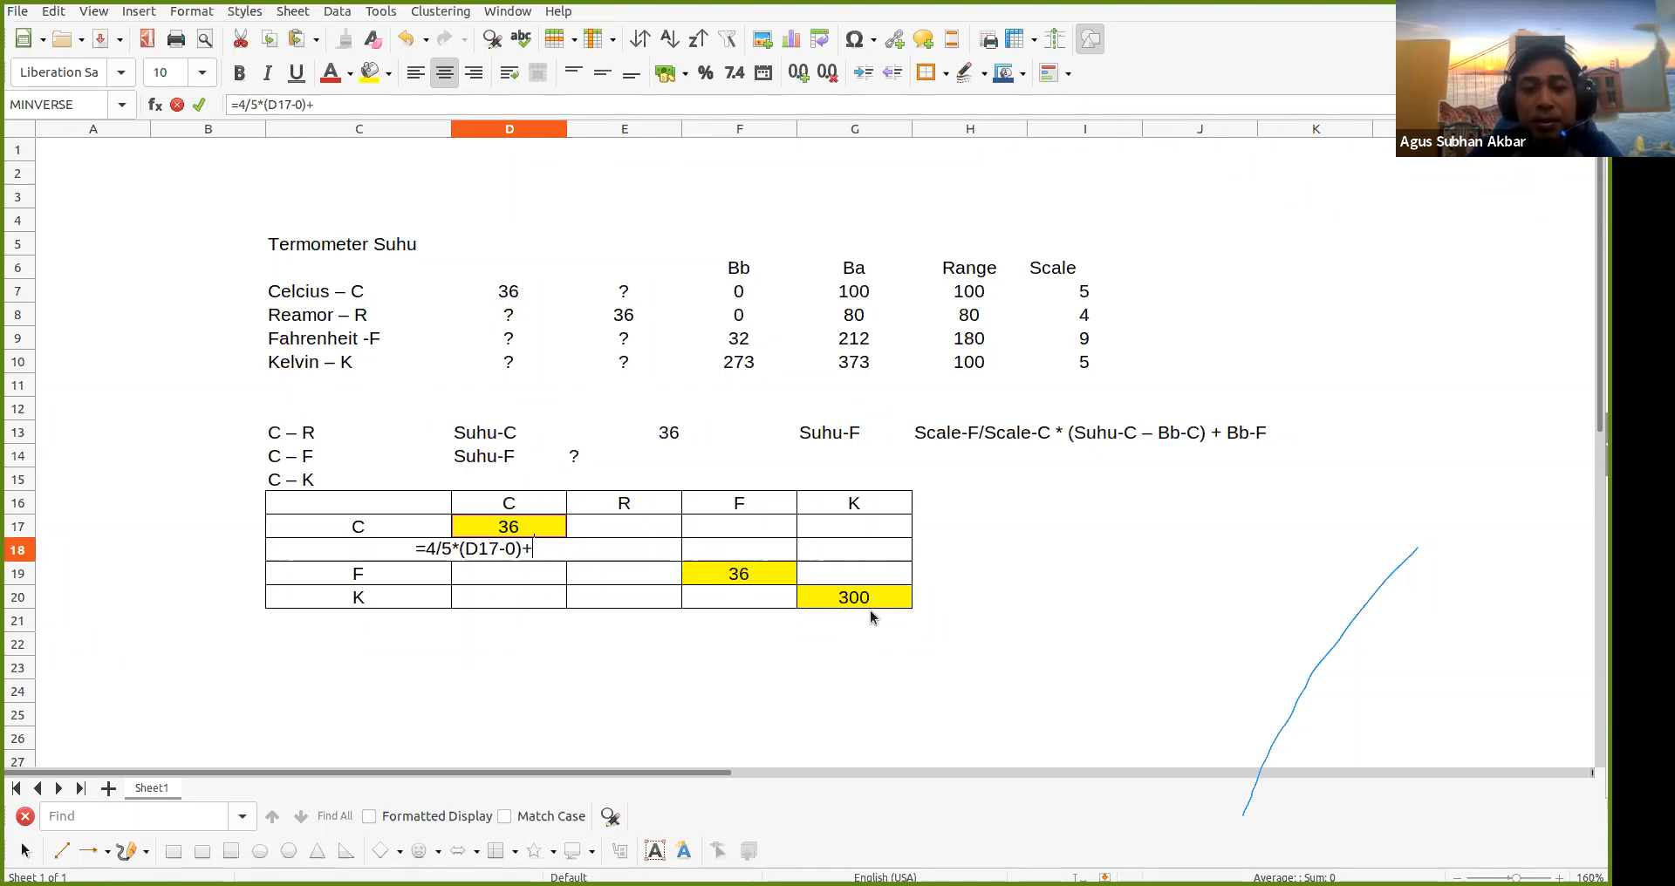
type("0")
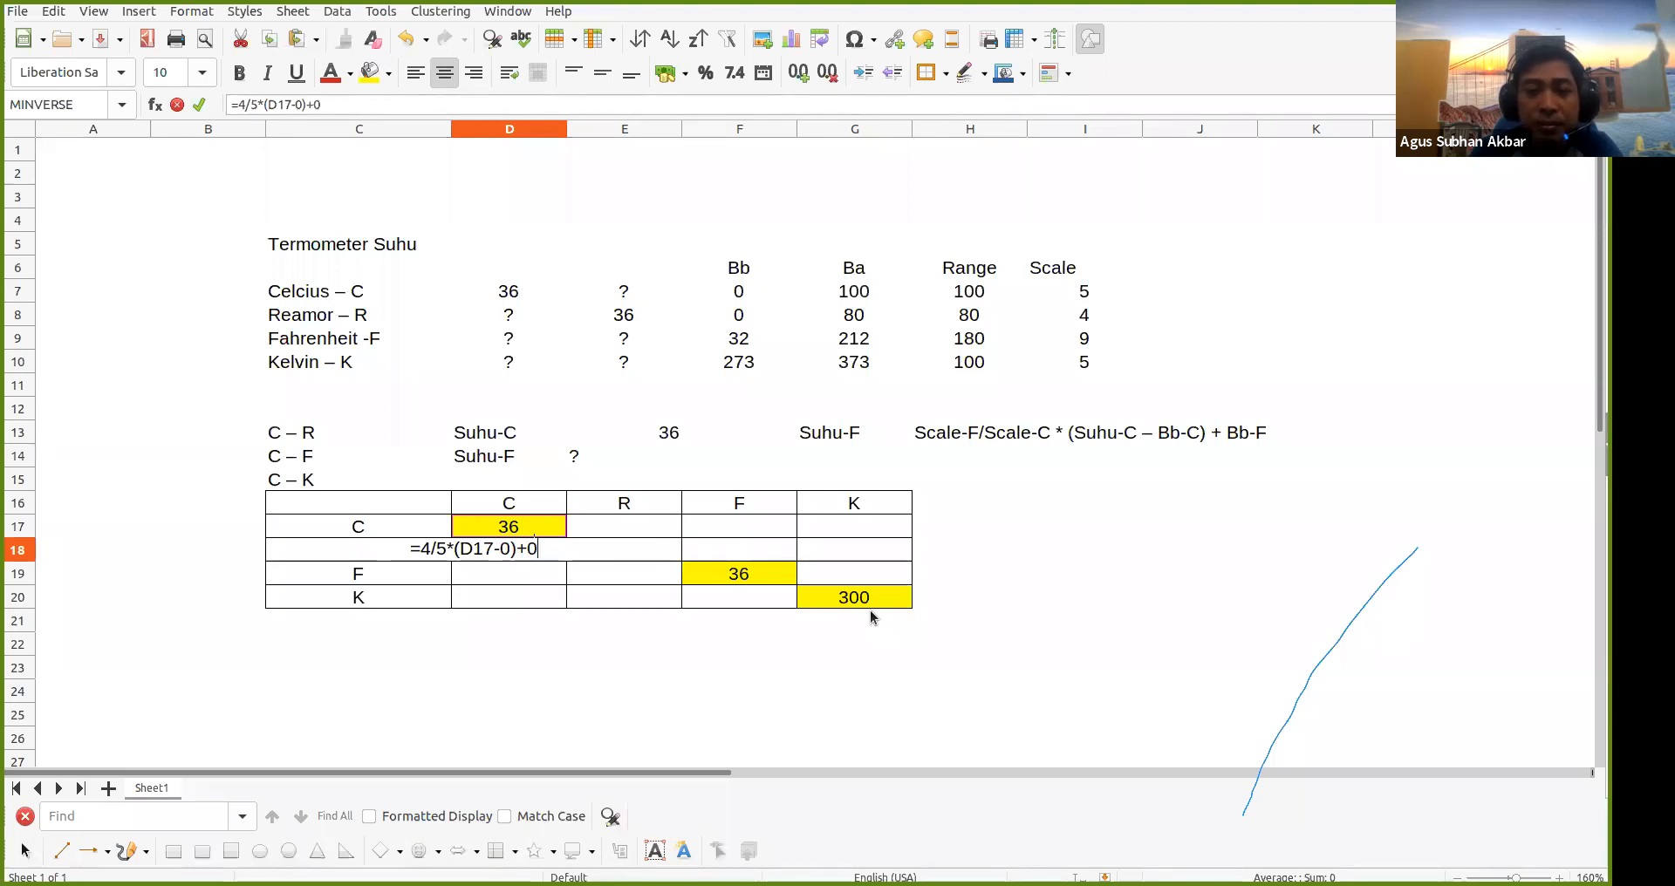
key("Return")
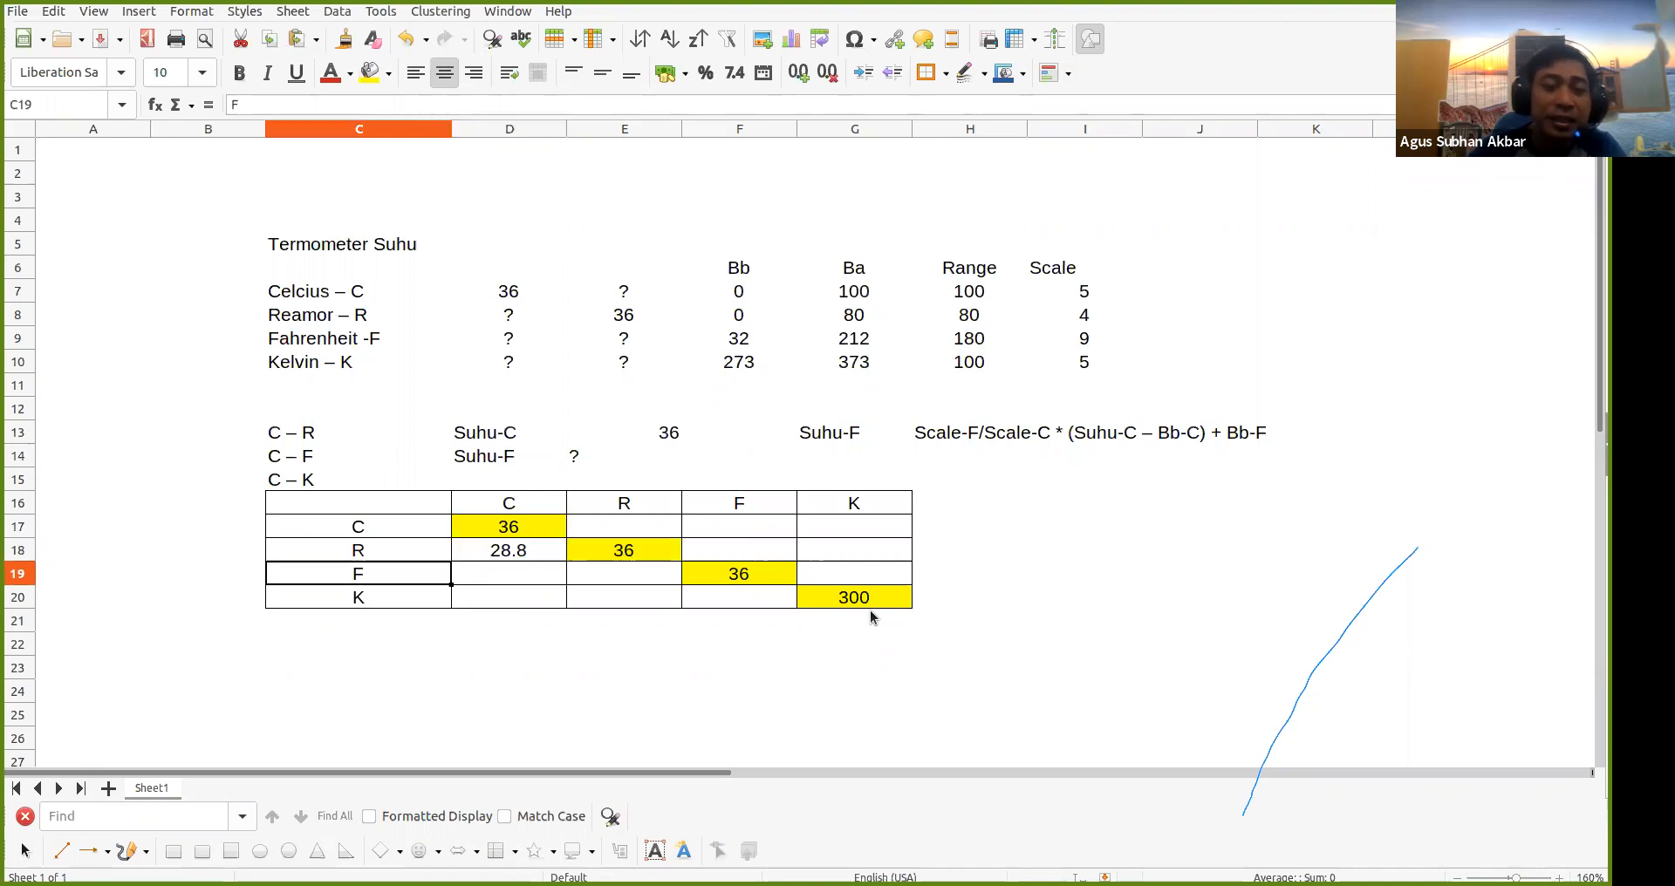
key("Up")
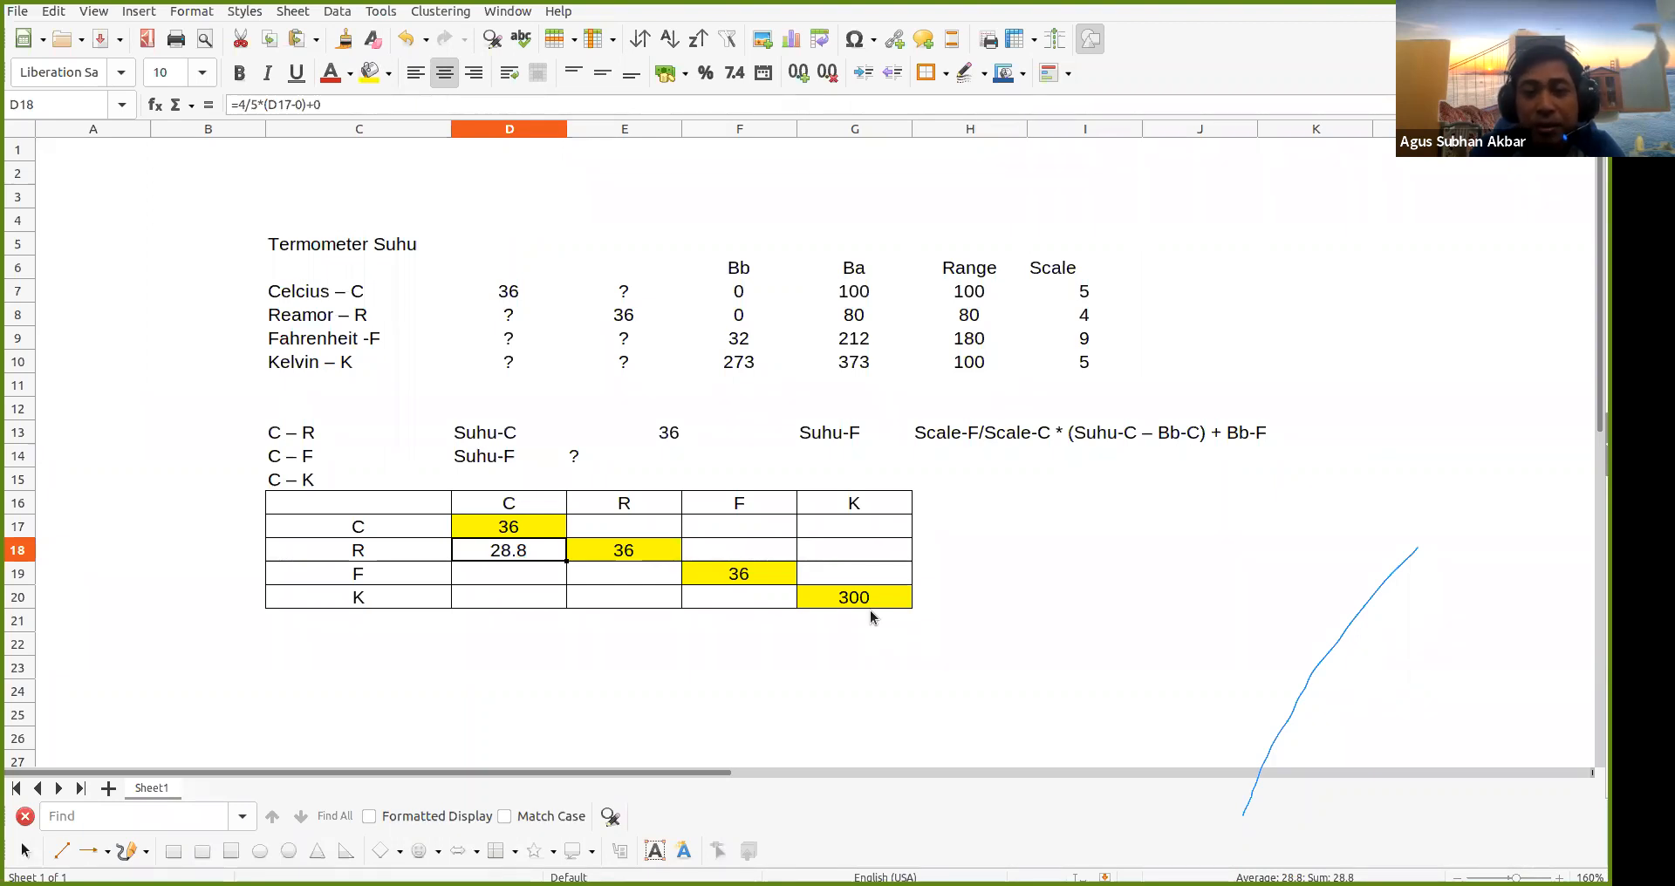
Step: Enter the Celcius-to-Fahrenheit conversion formula =9/5*(D17-0)+32 in cell D19
key("Down")
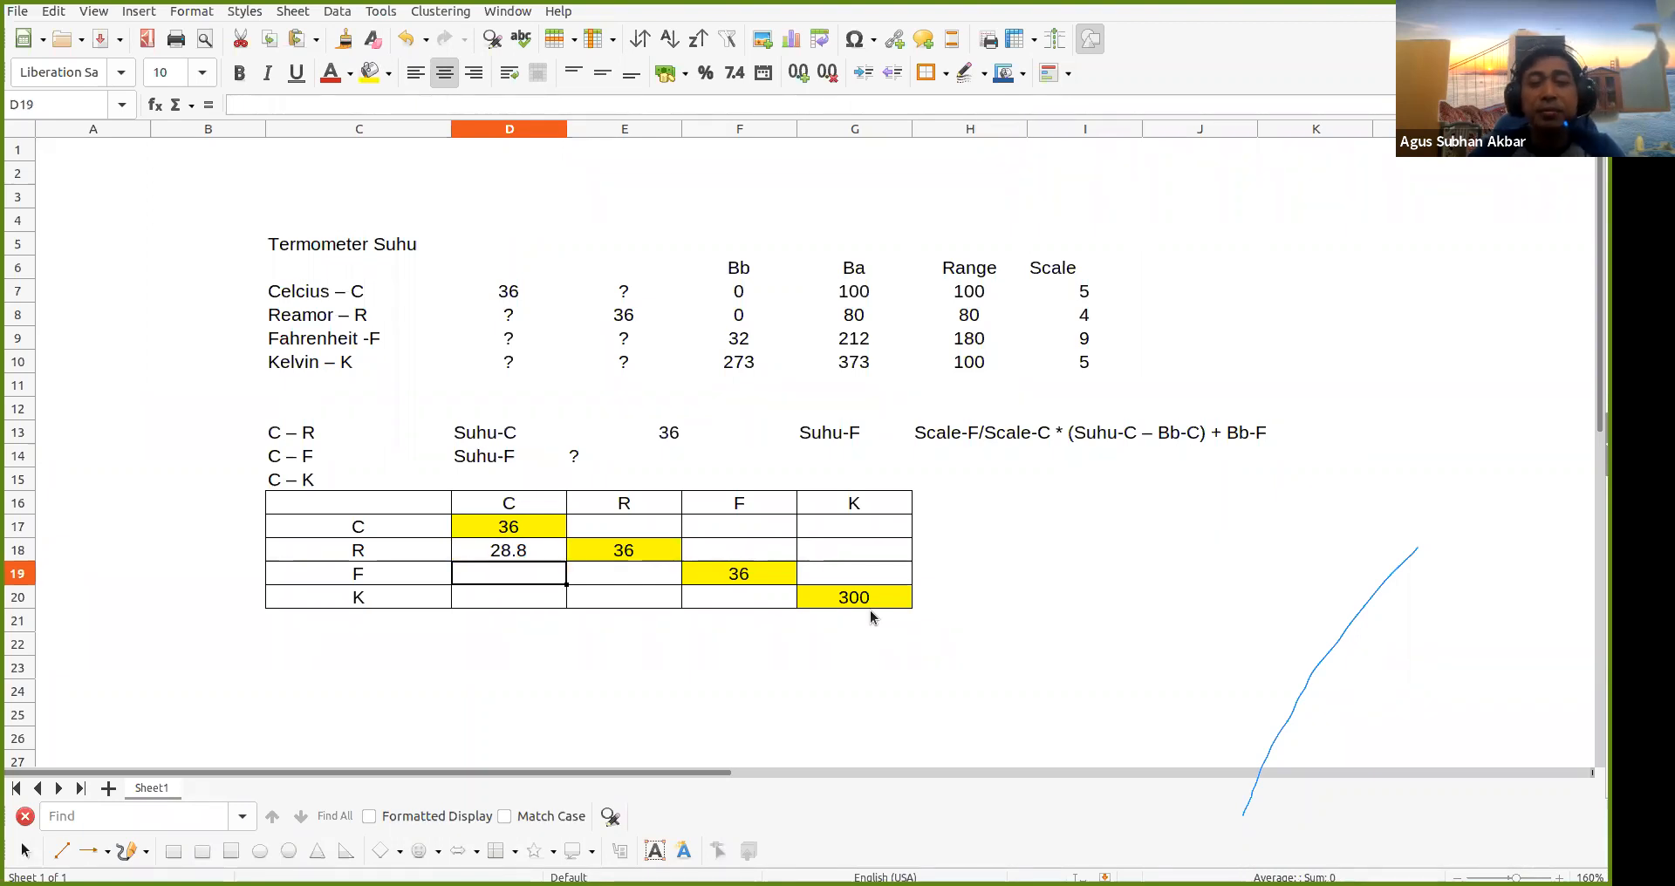
type("=")
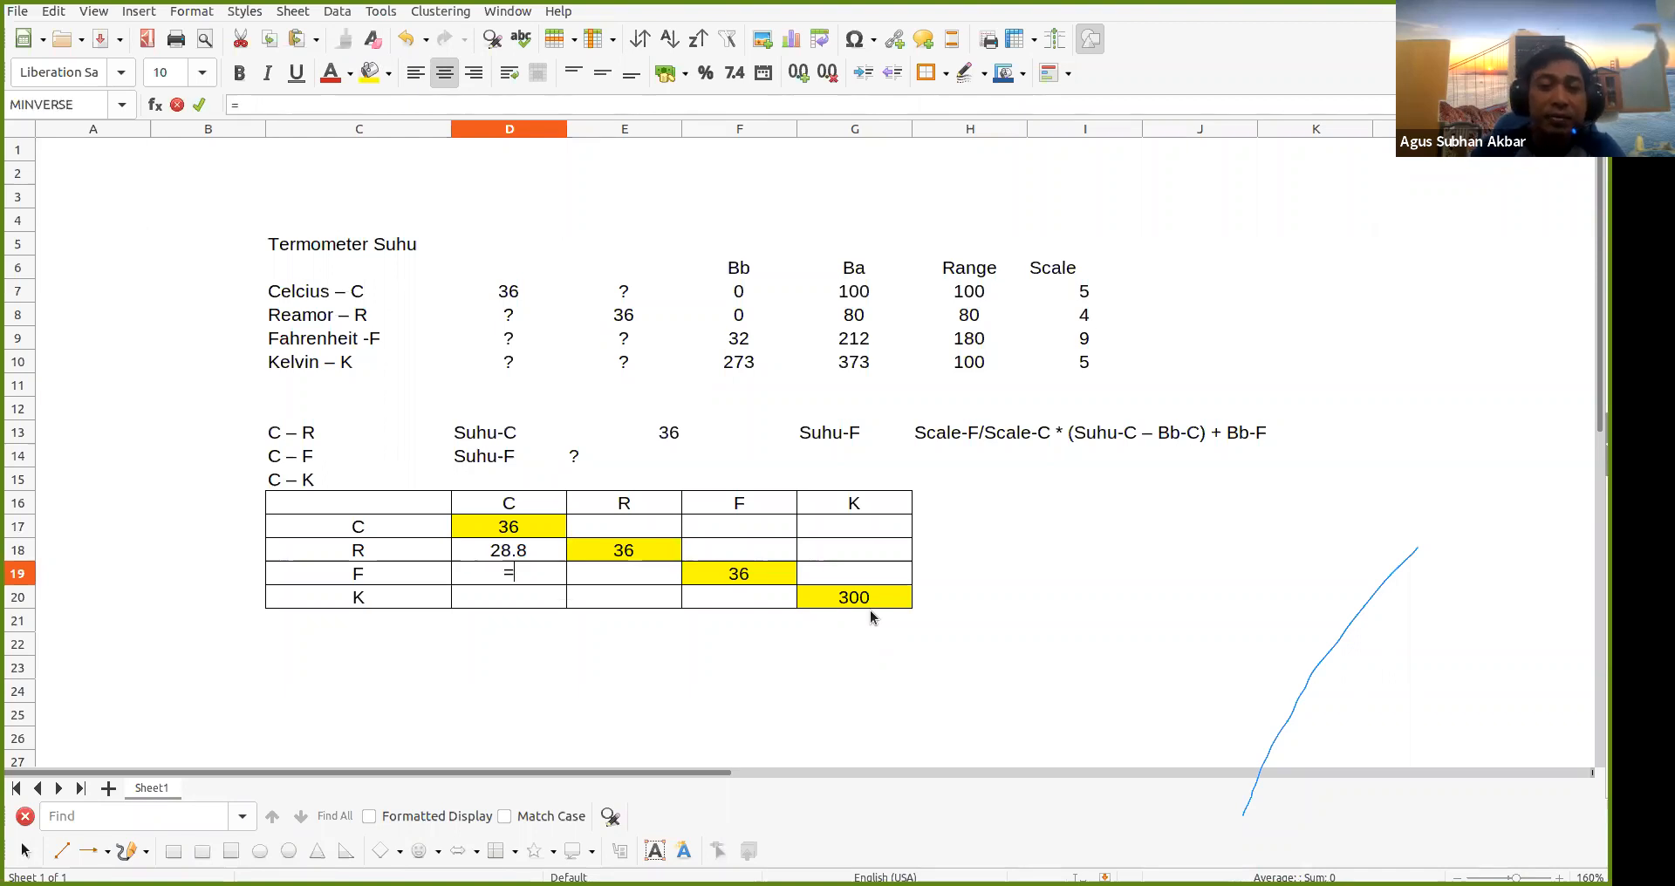
type("9")
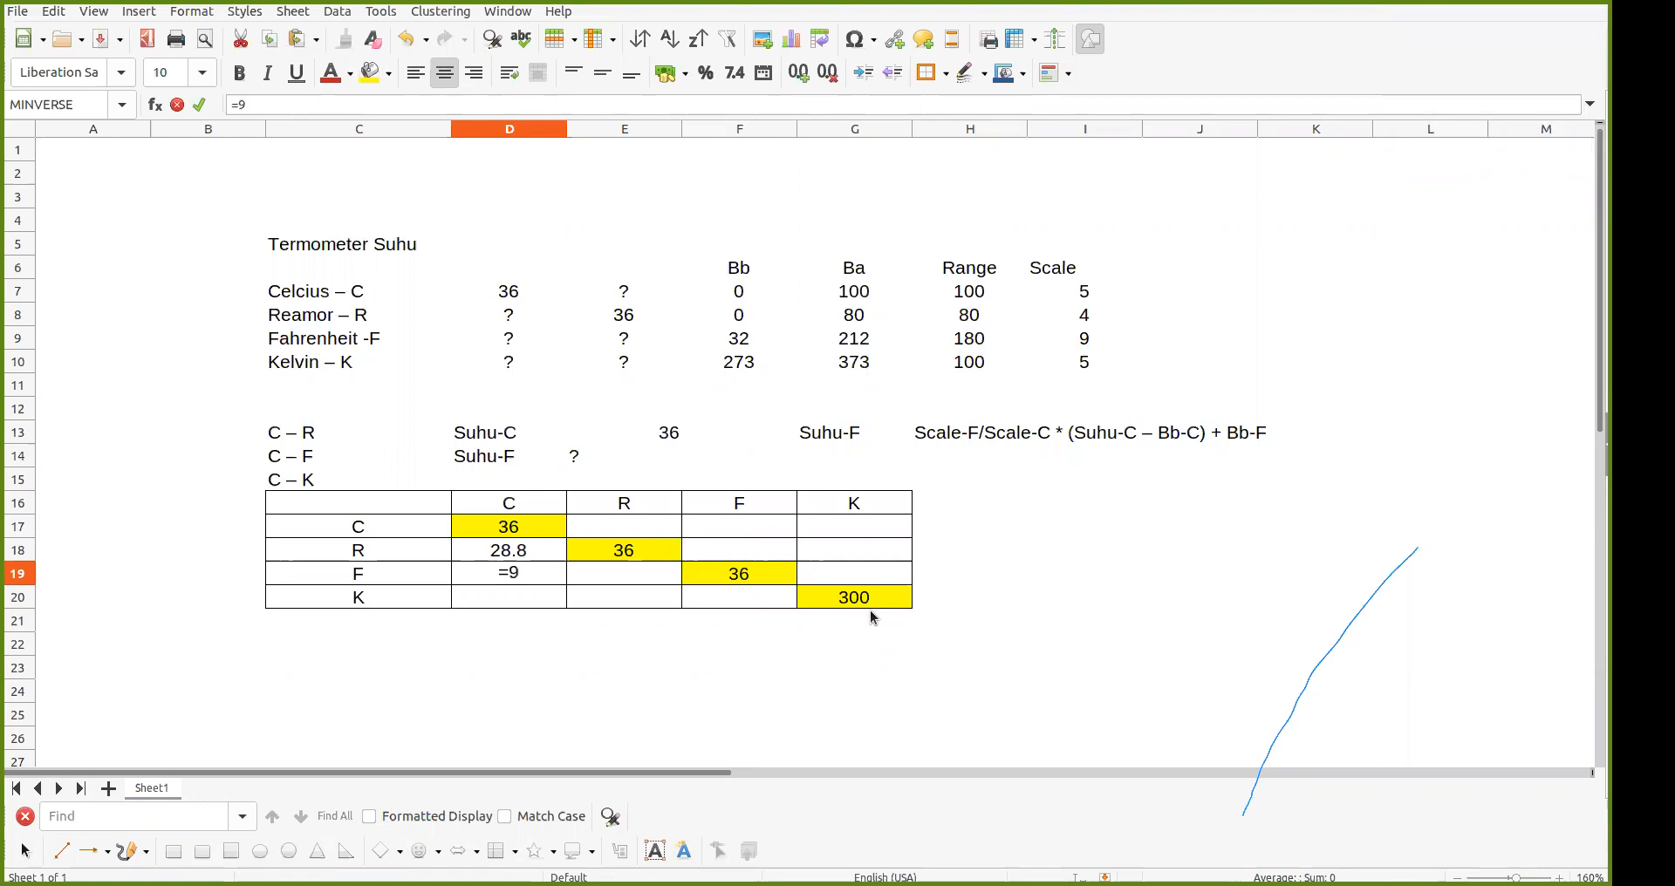
type("/")
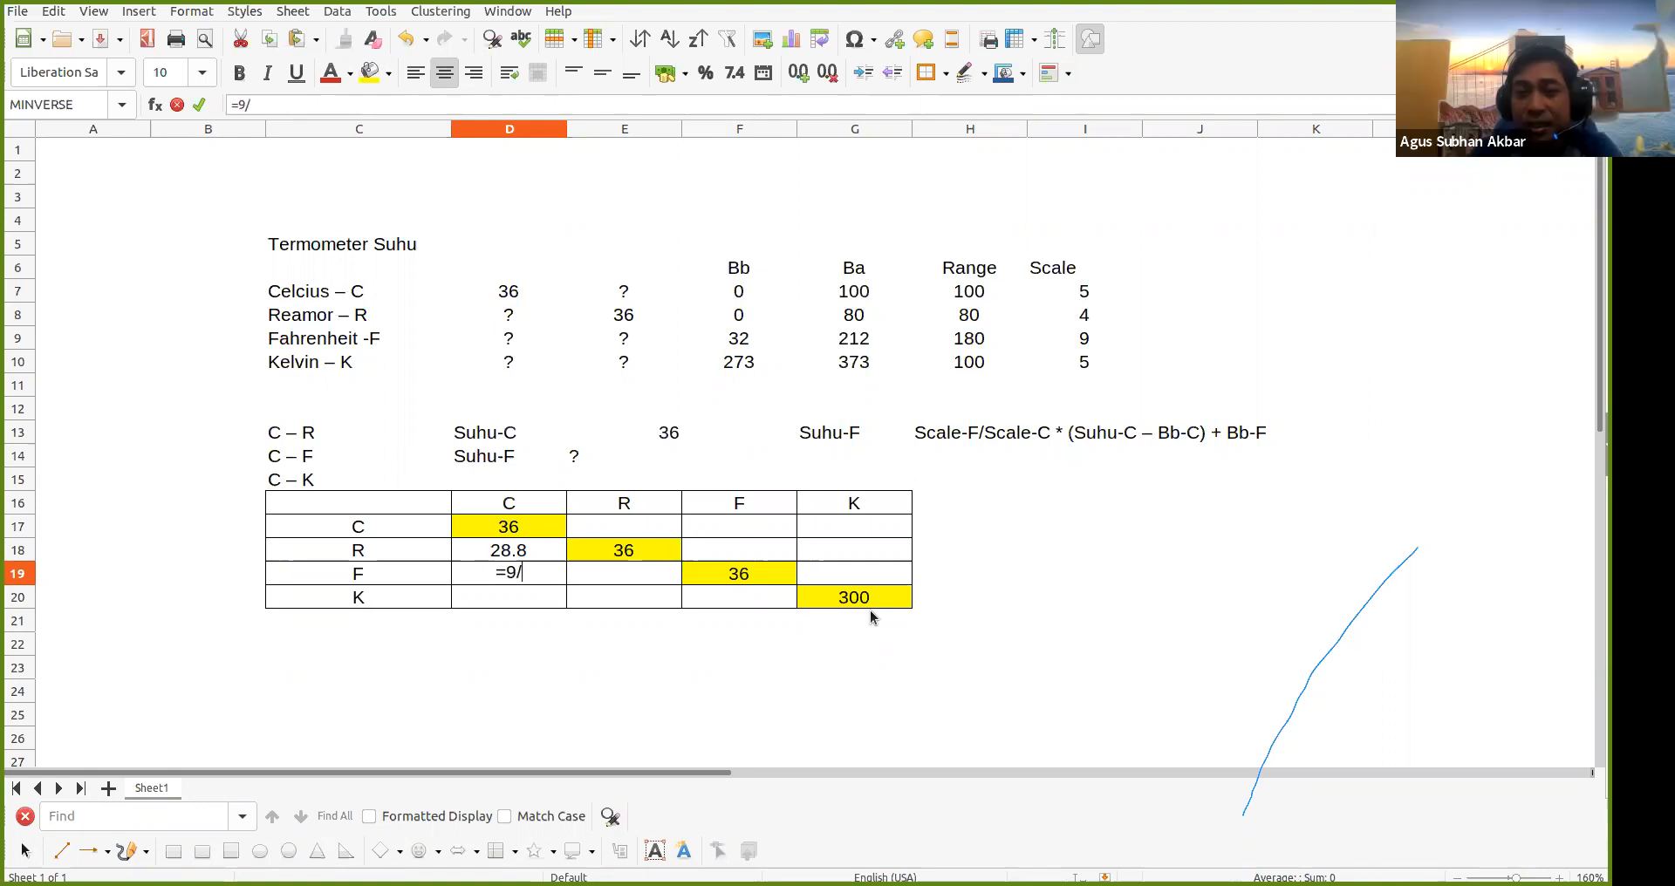
type("5")
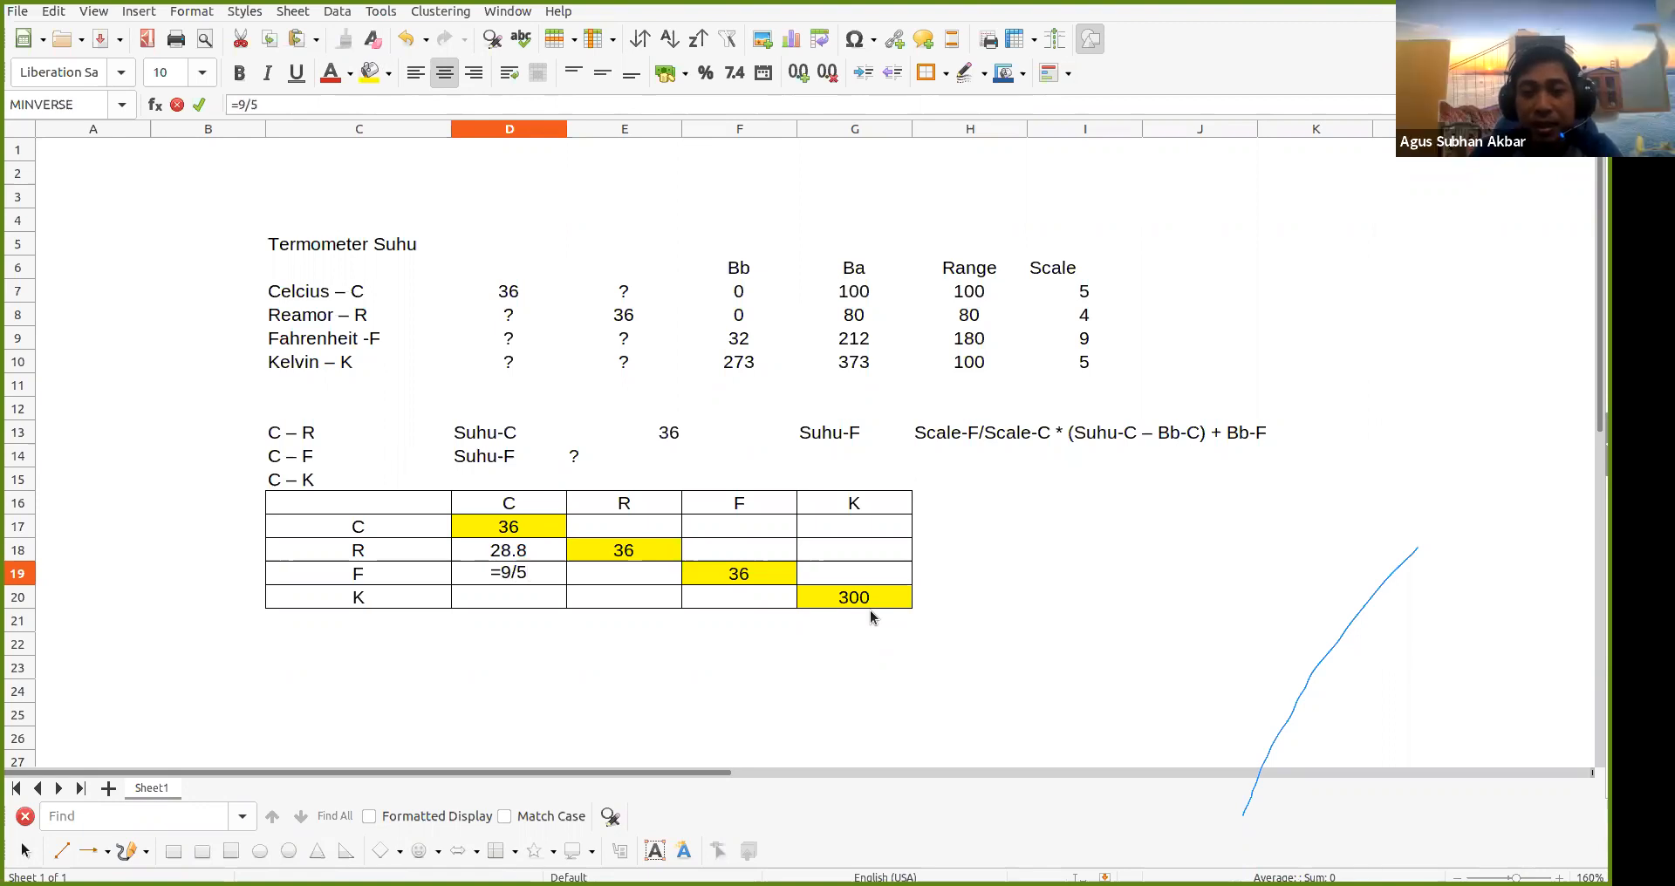
type("*")
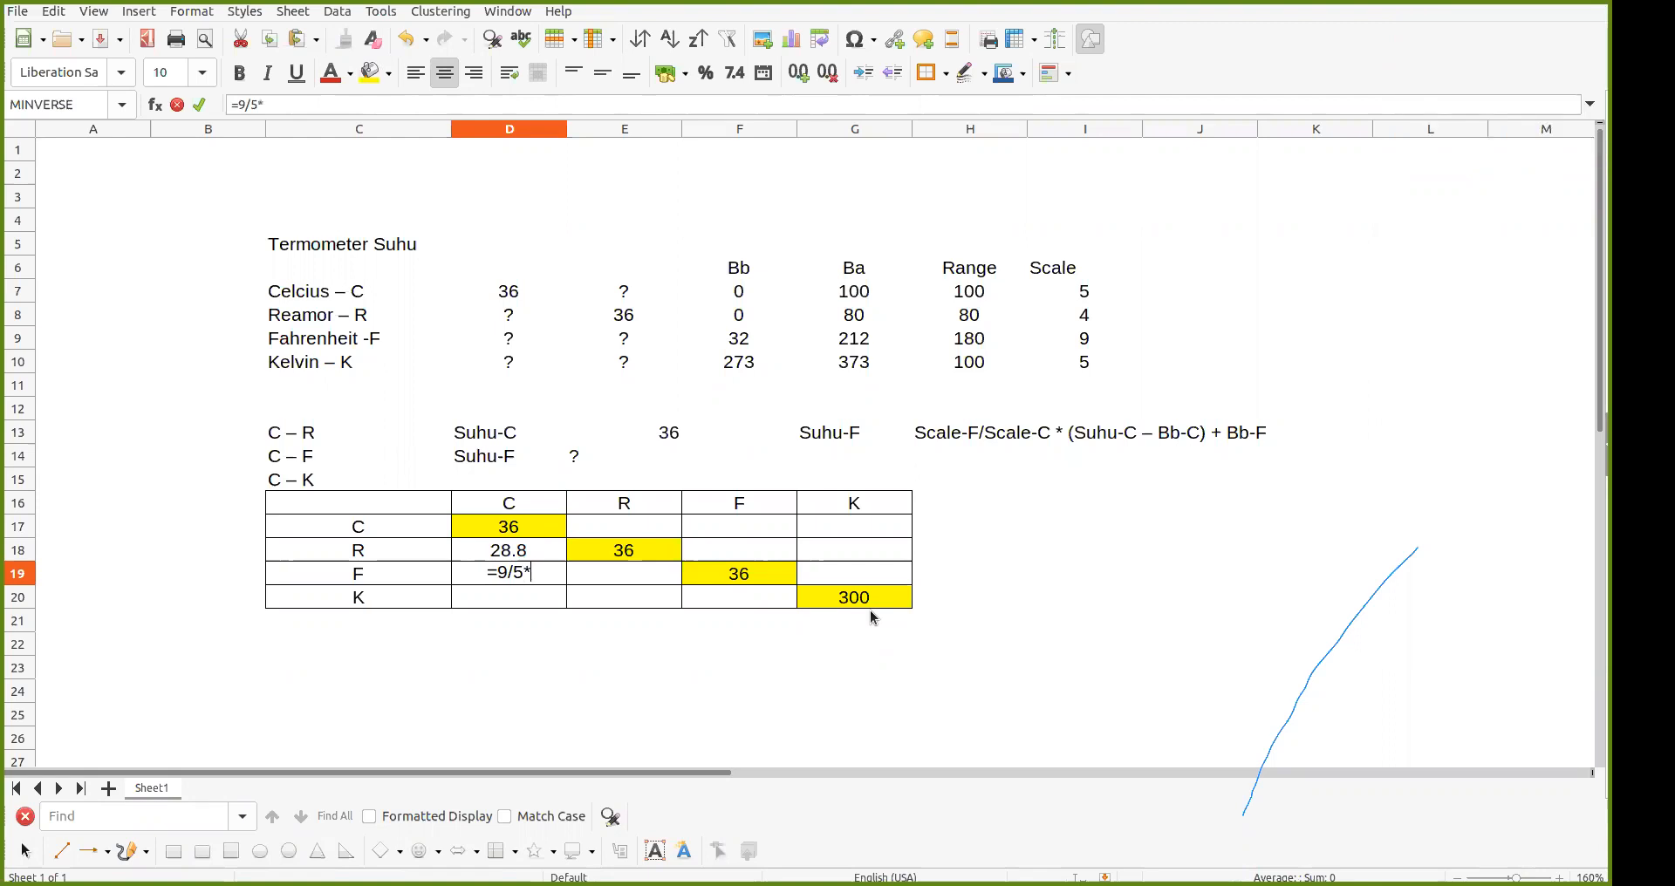
type("(36")
key("BackSpace")
key("BackSpace")
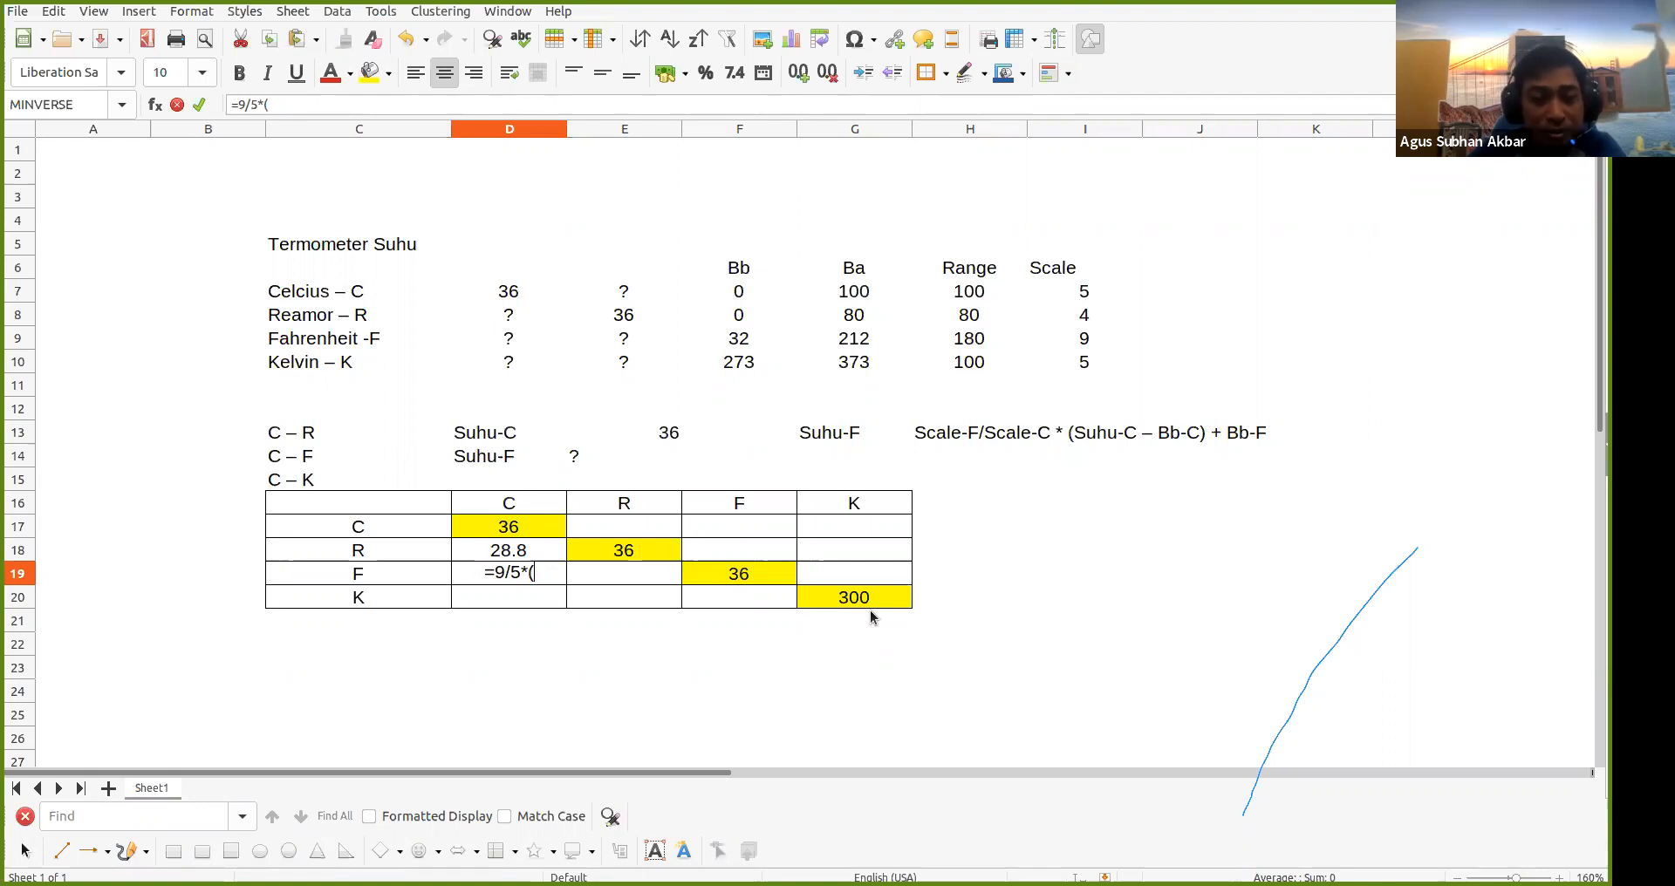
left_click(518, 528)
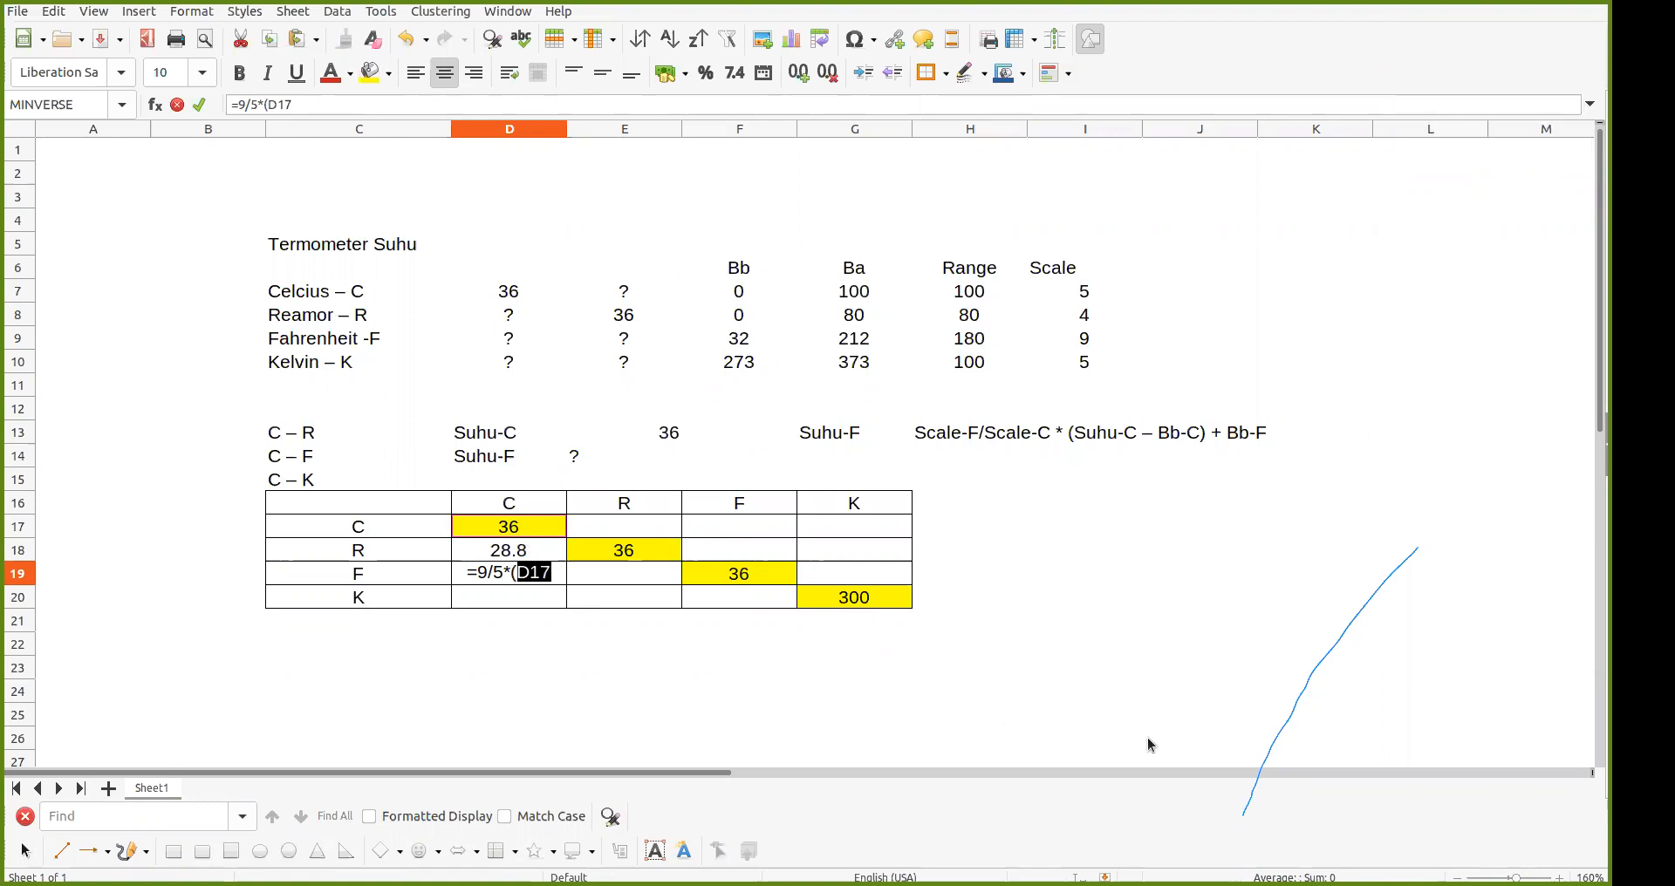
type("-")
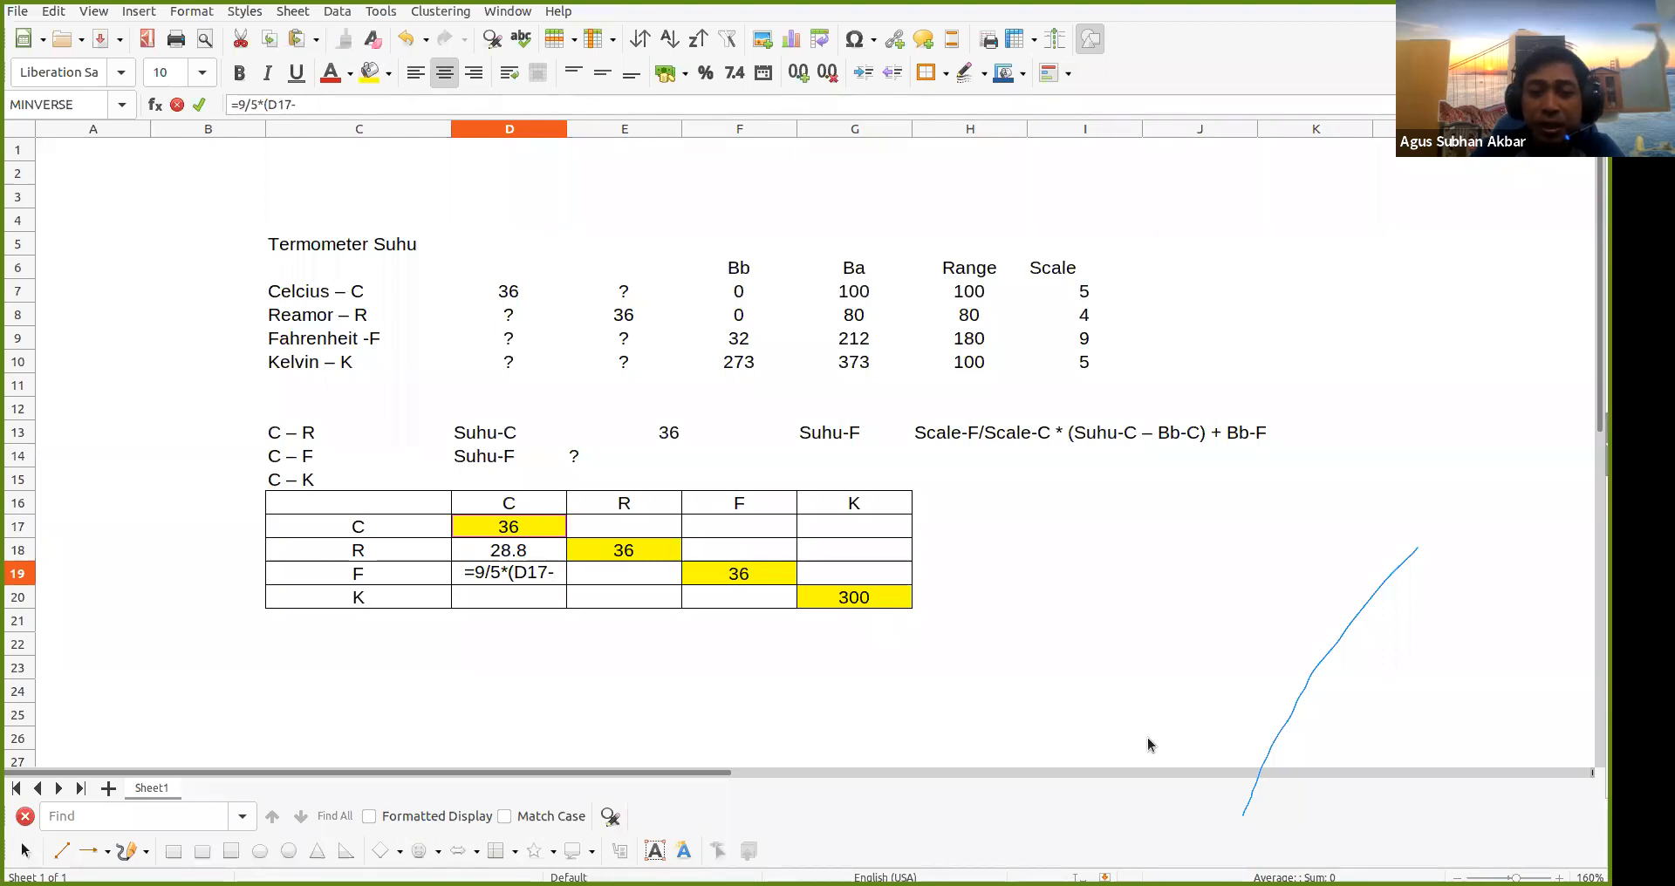
type("0")
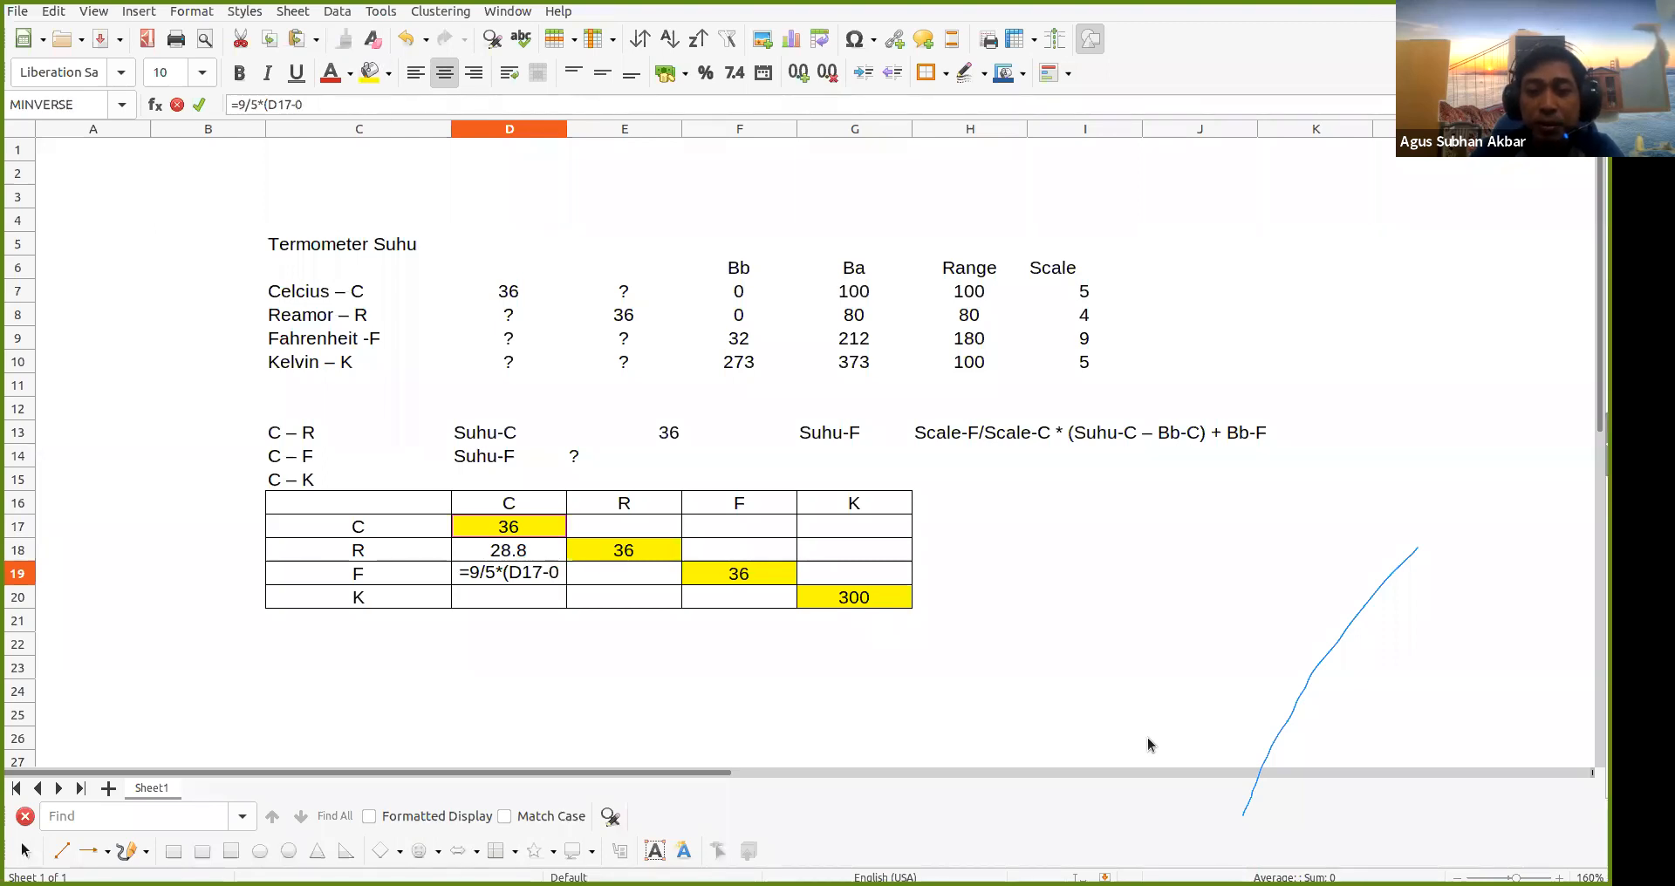
type(")")
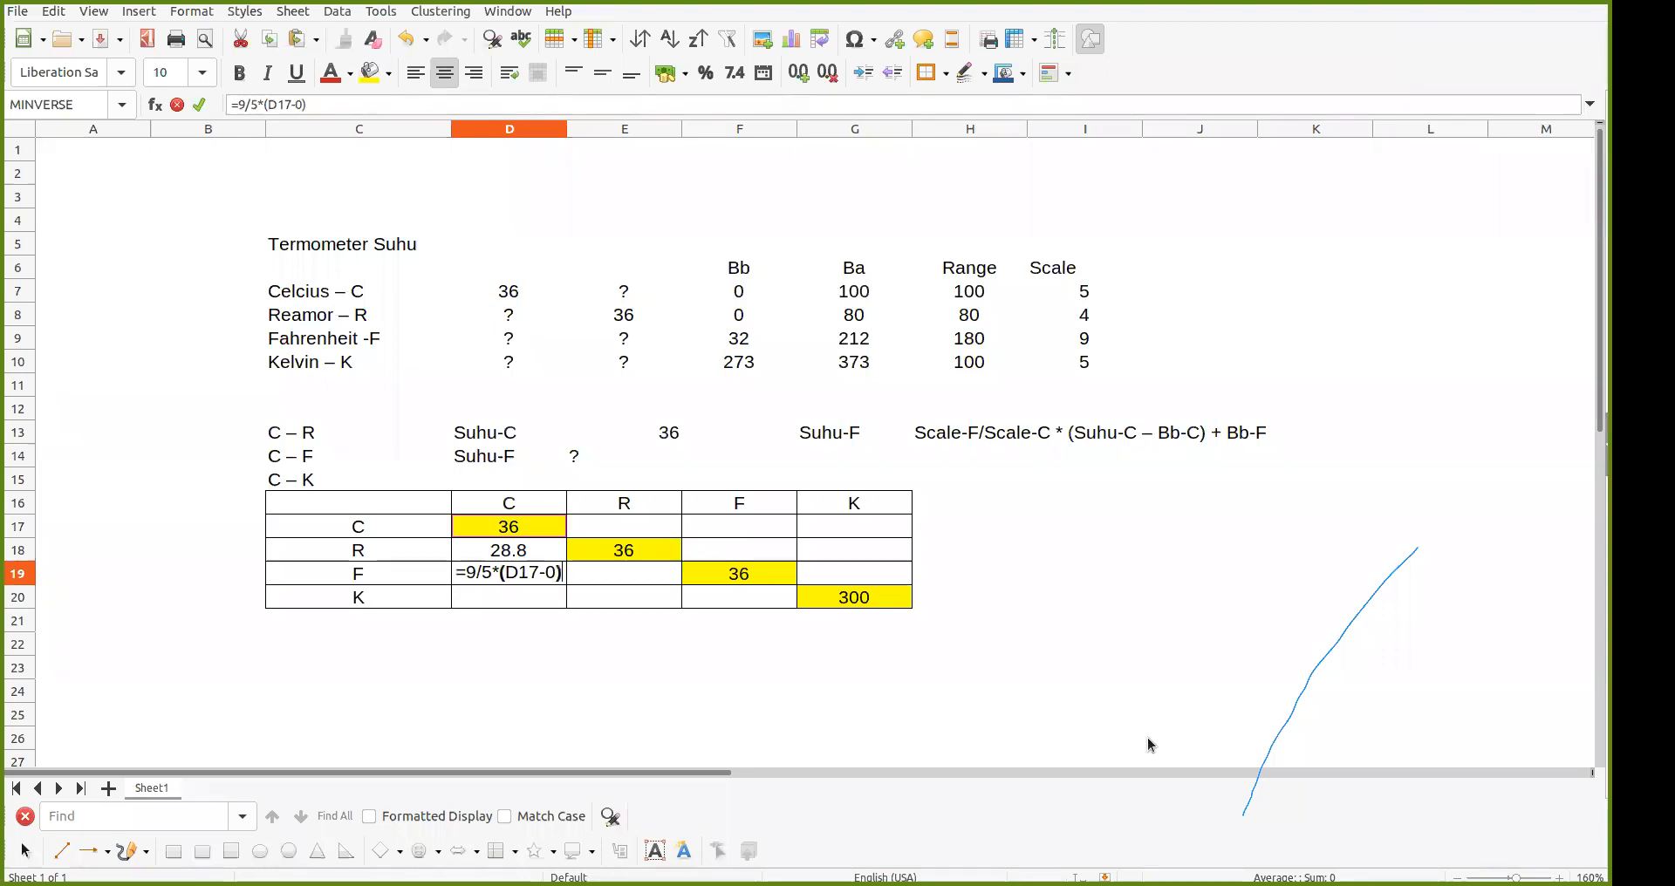
type("+")
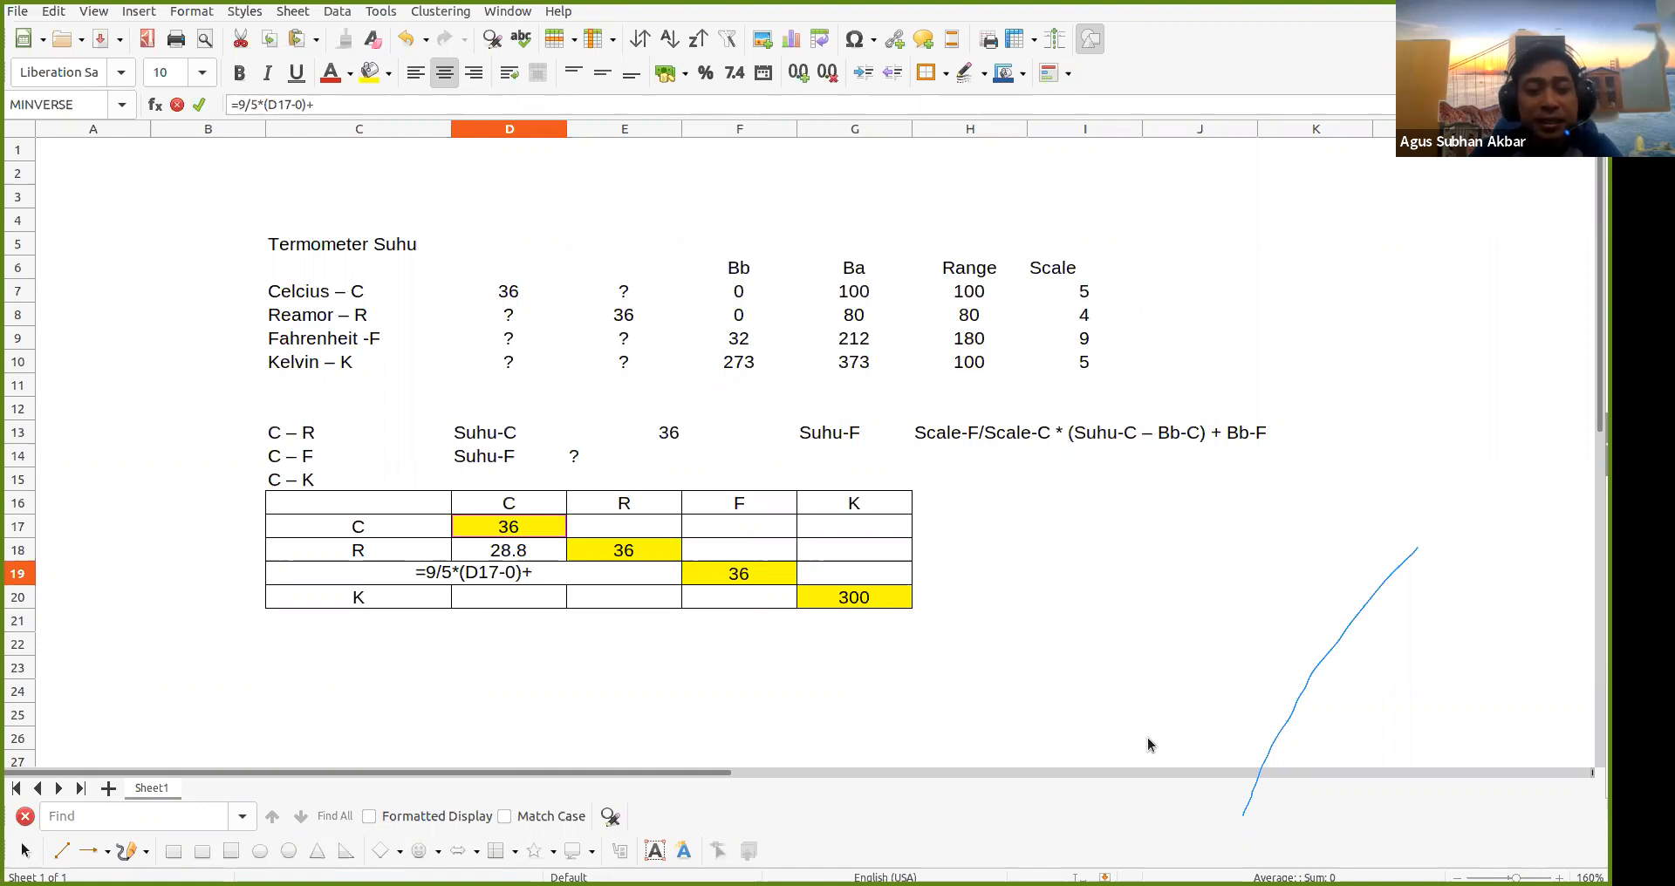
type("32")
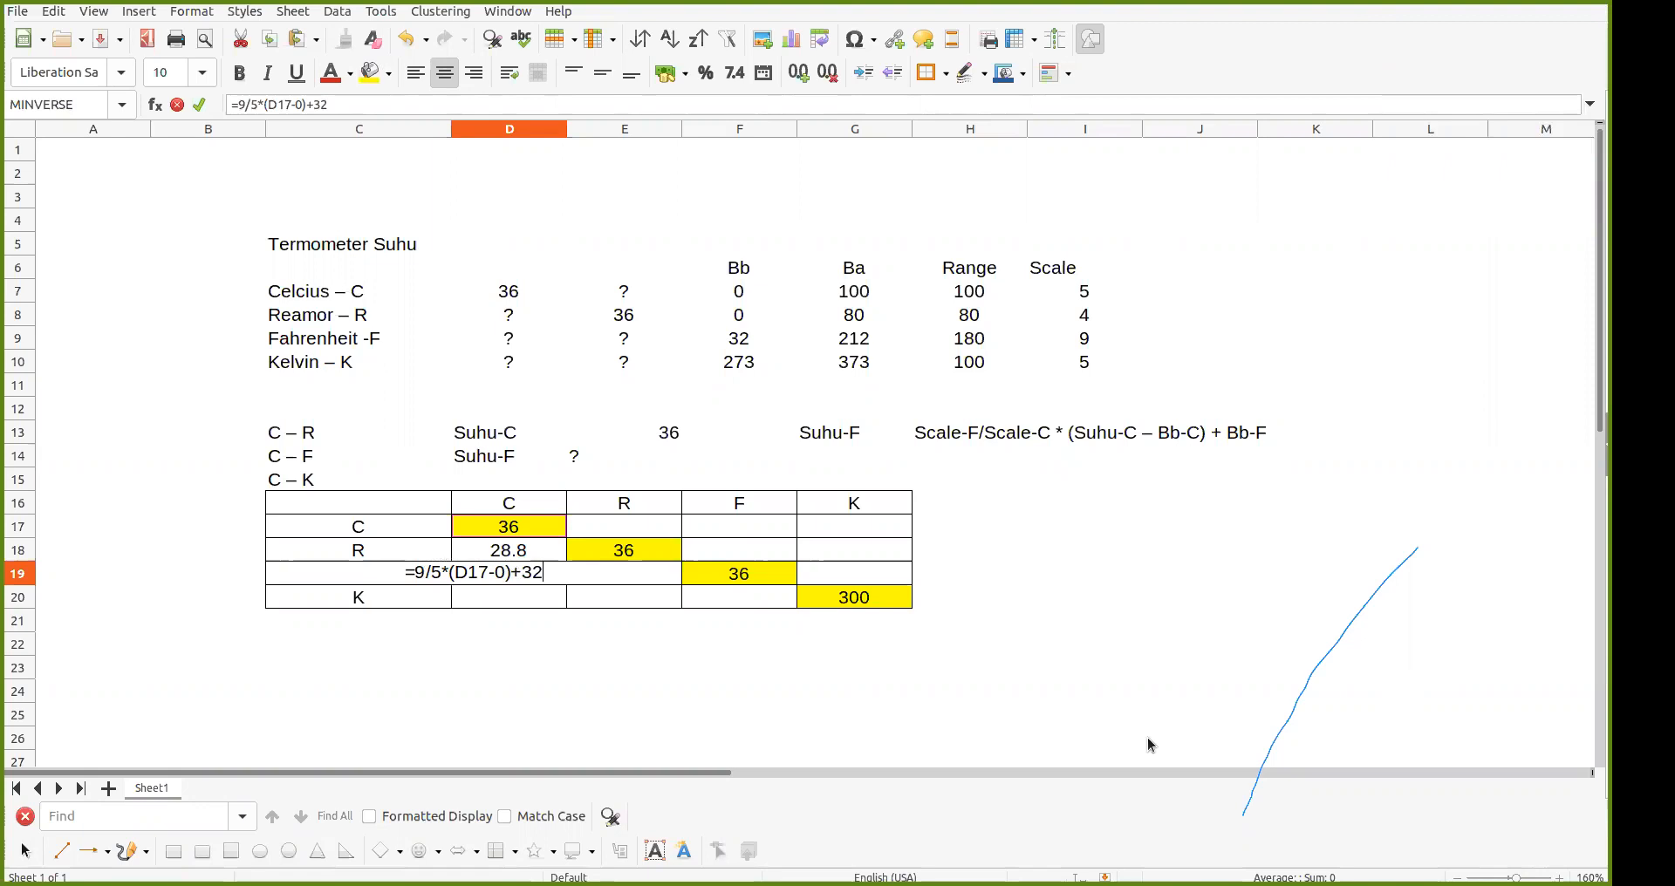
key("Return")
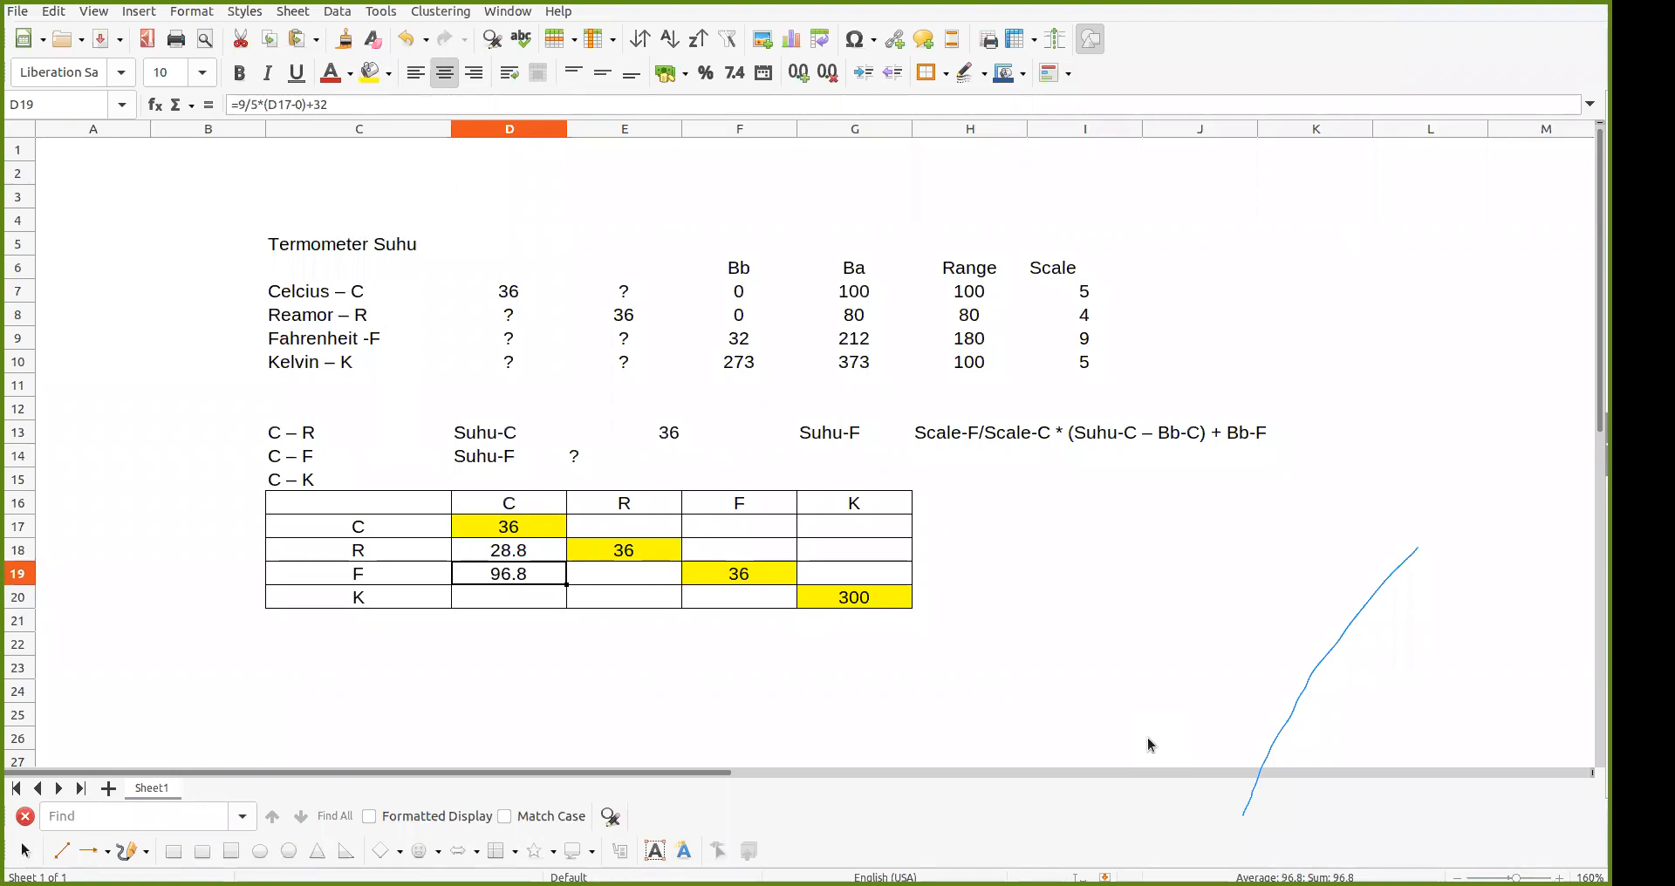
Step: Enter the Celcius-to-Kelvin conversion formula =5/5*(D17-0)+273 in cell D20
key("Down")
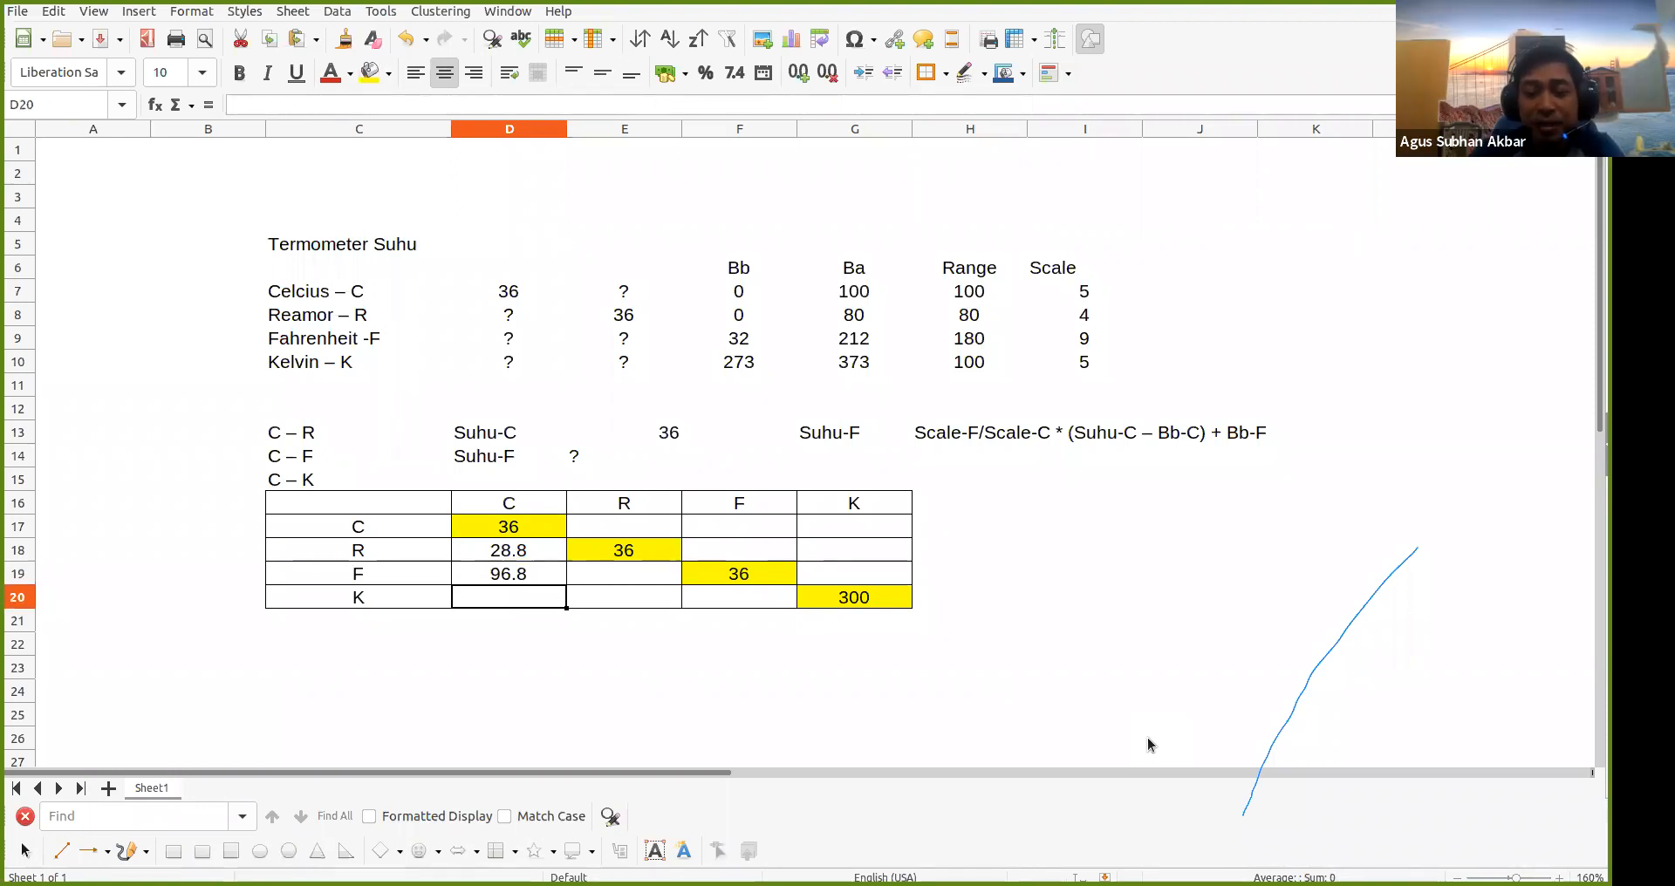
type("=")
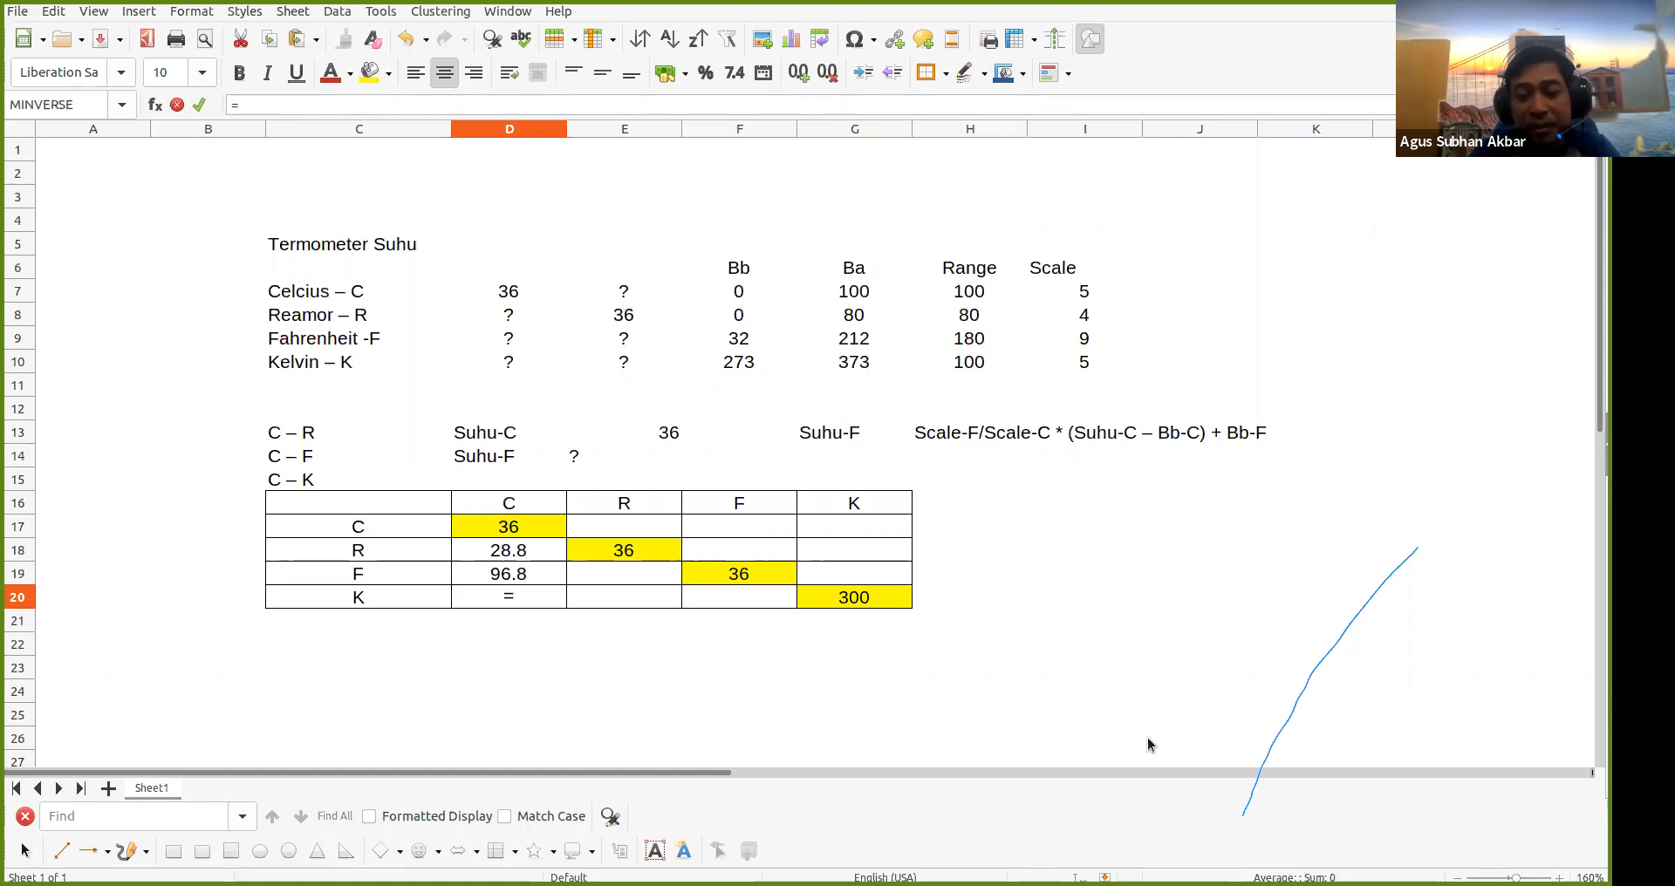
type("5/5*")
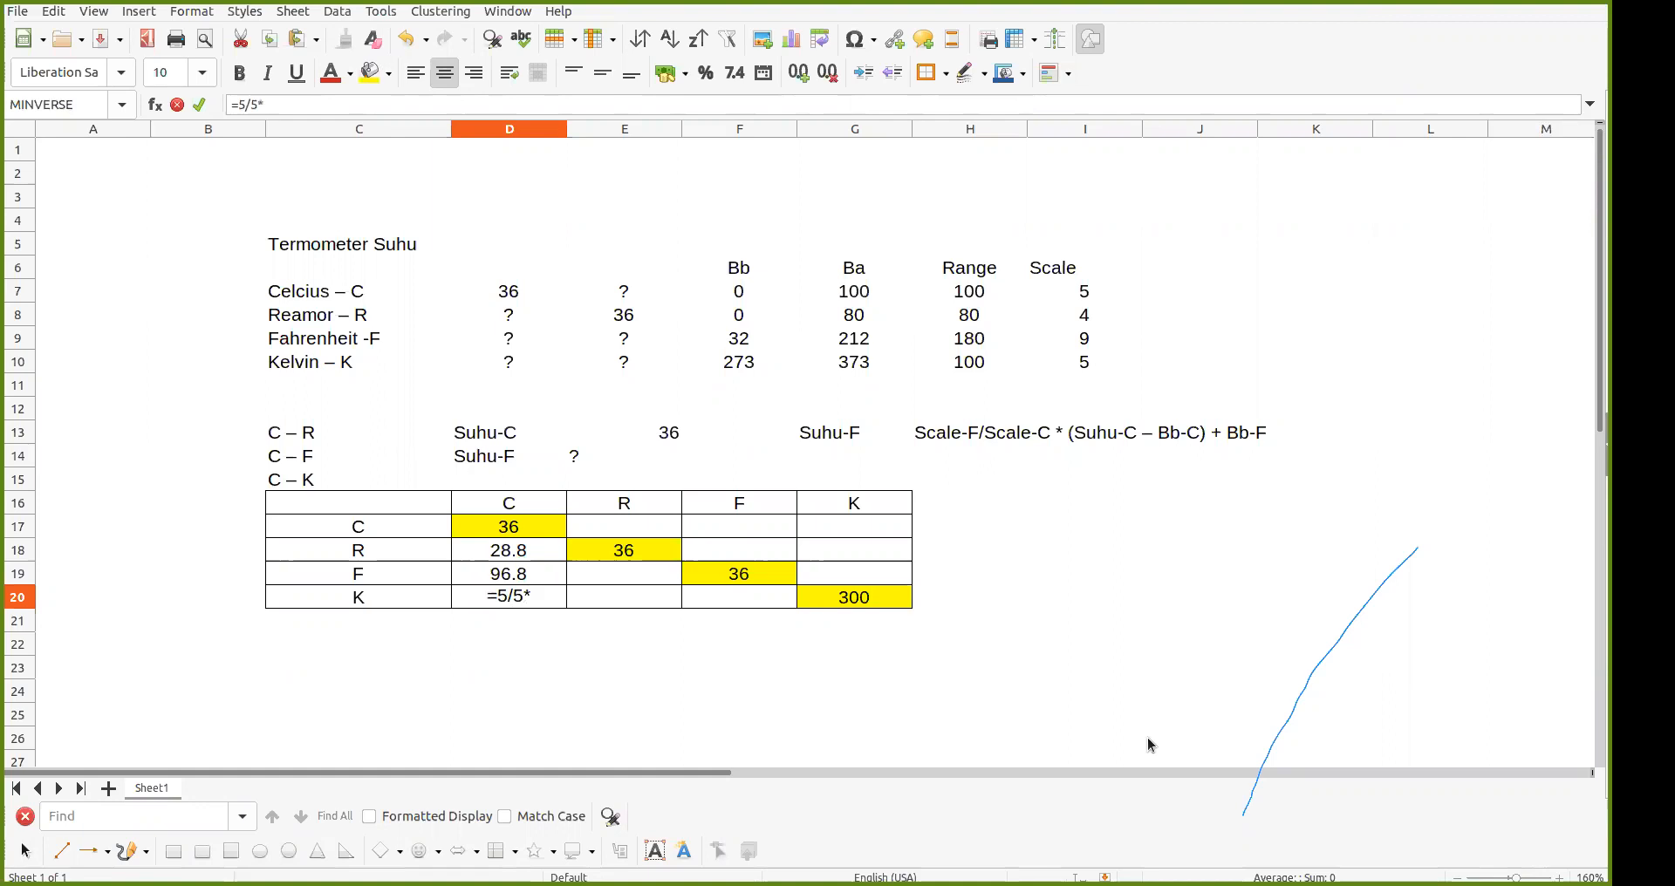
type("(")
left_click(518, 527)
type("-0")
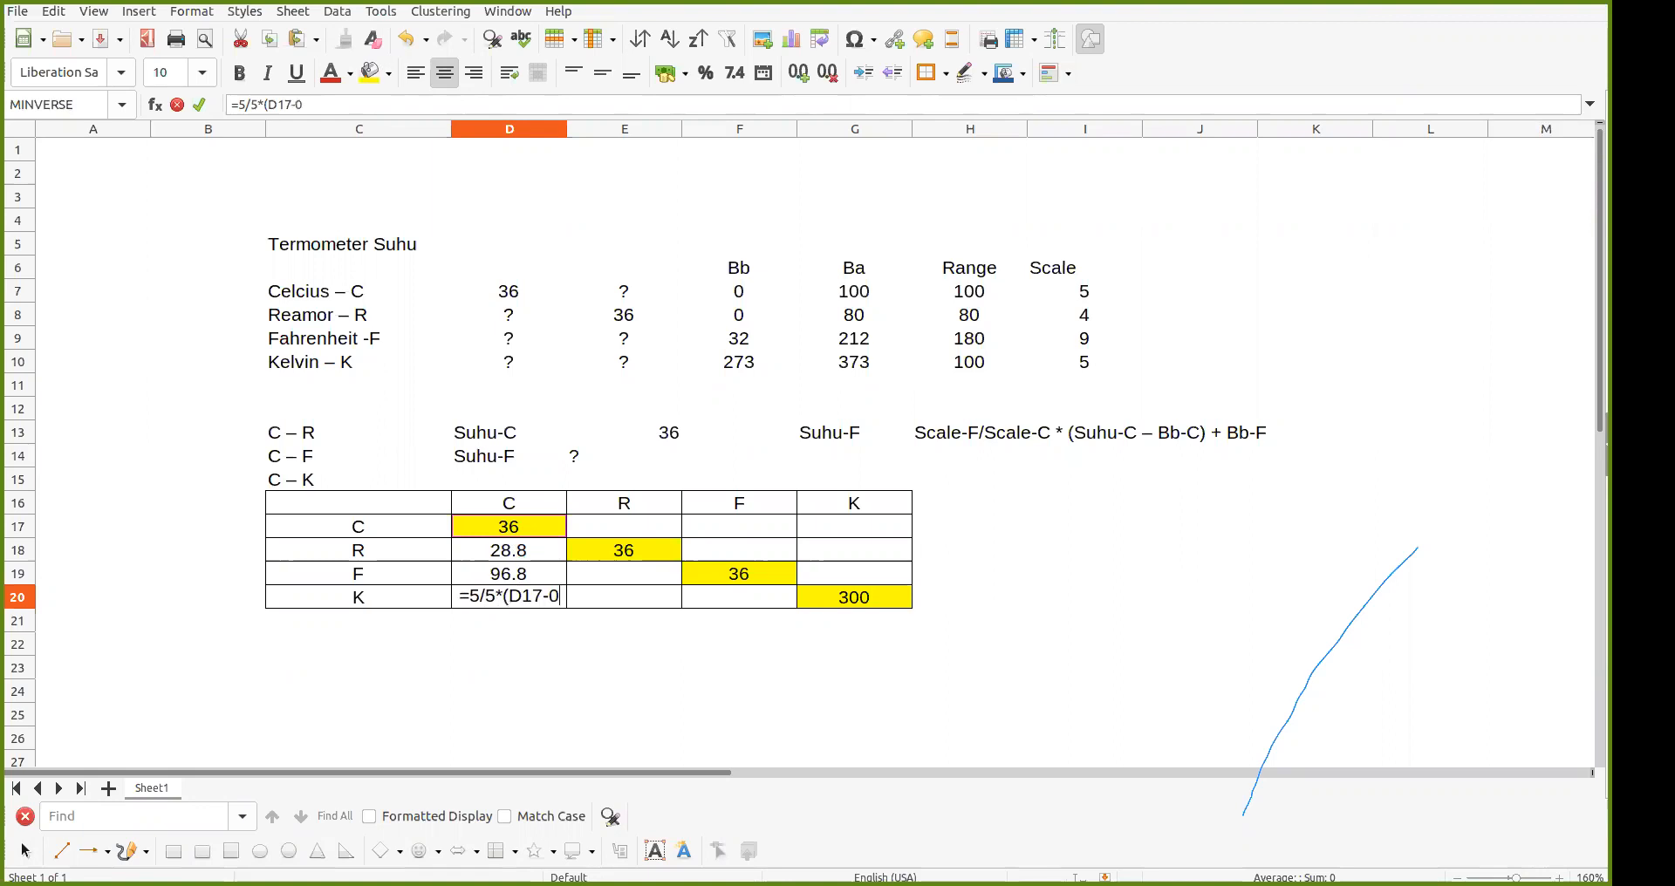
type(")+")
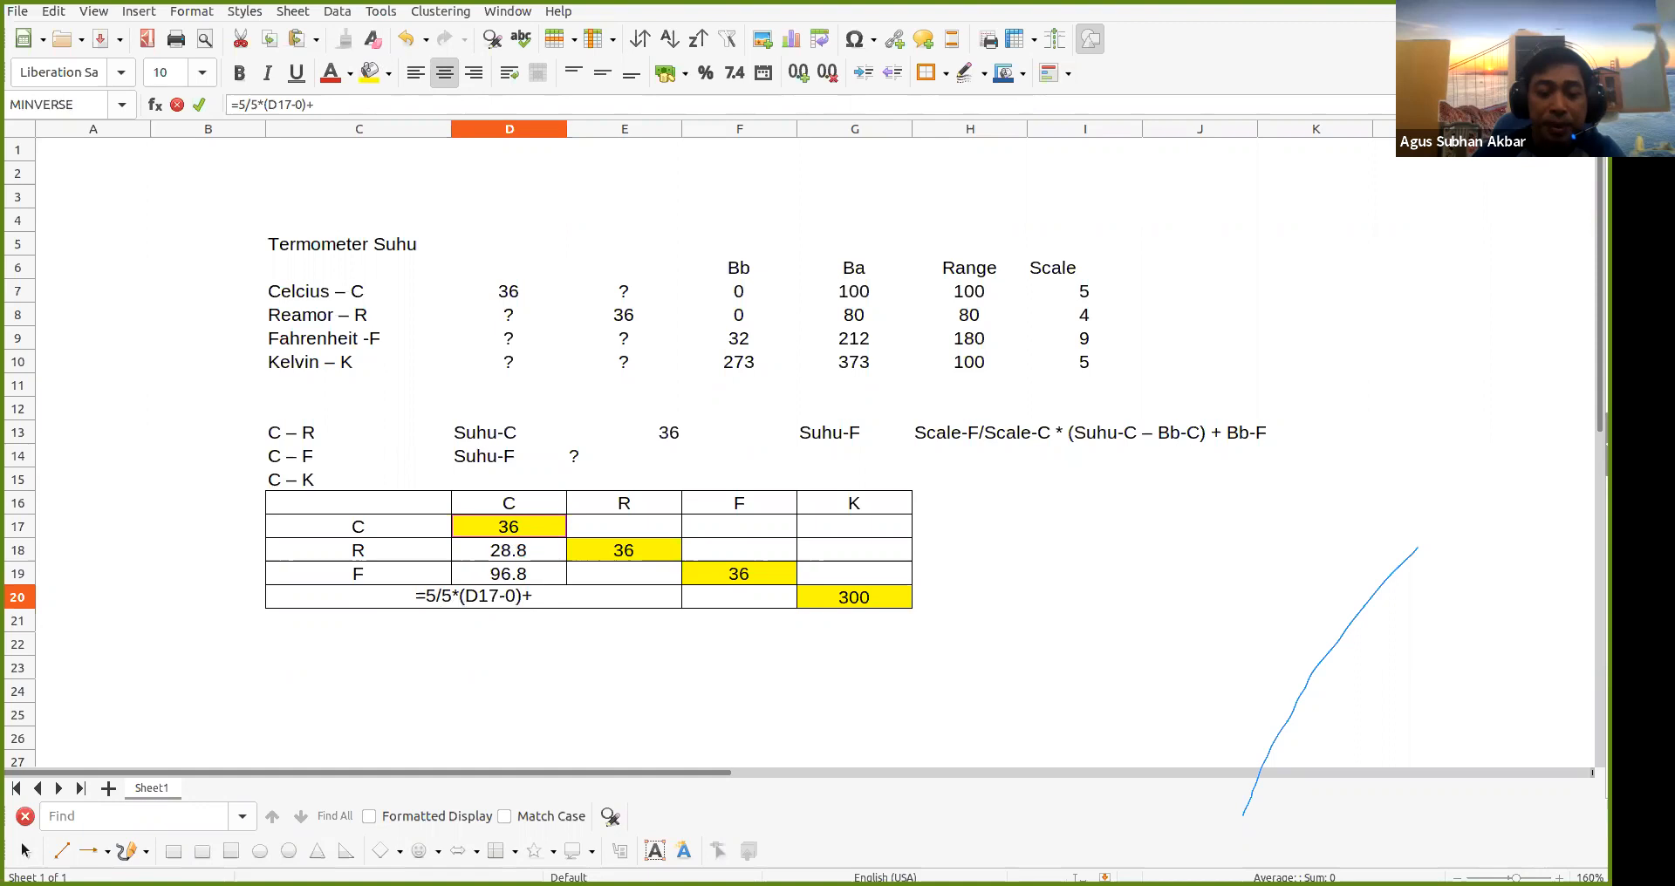
type("273")
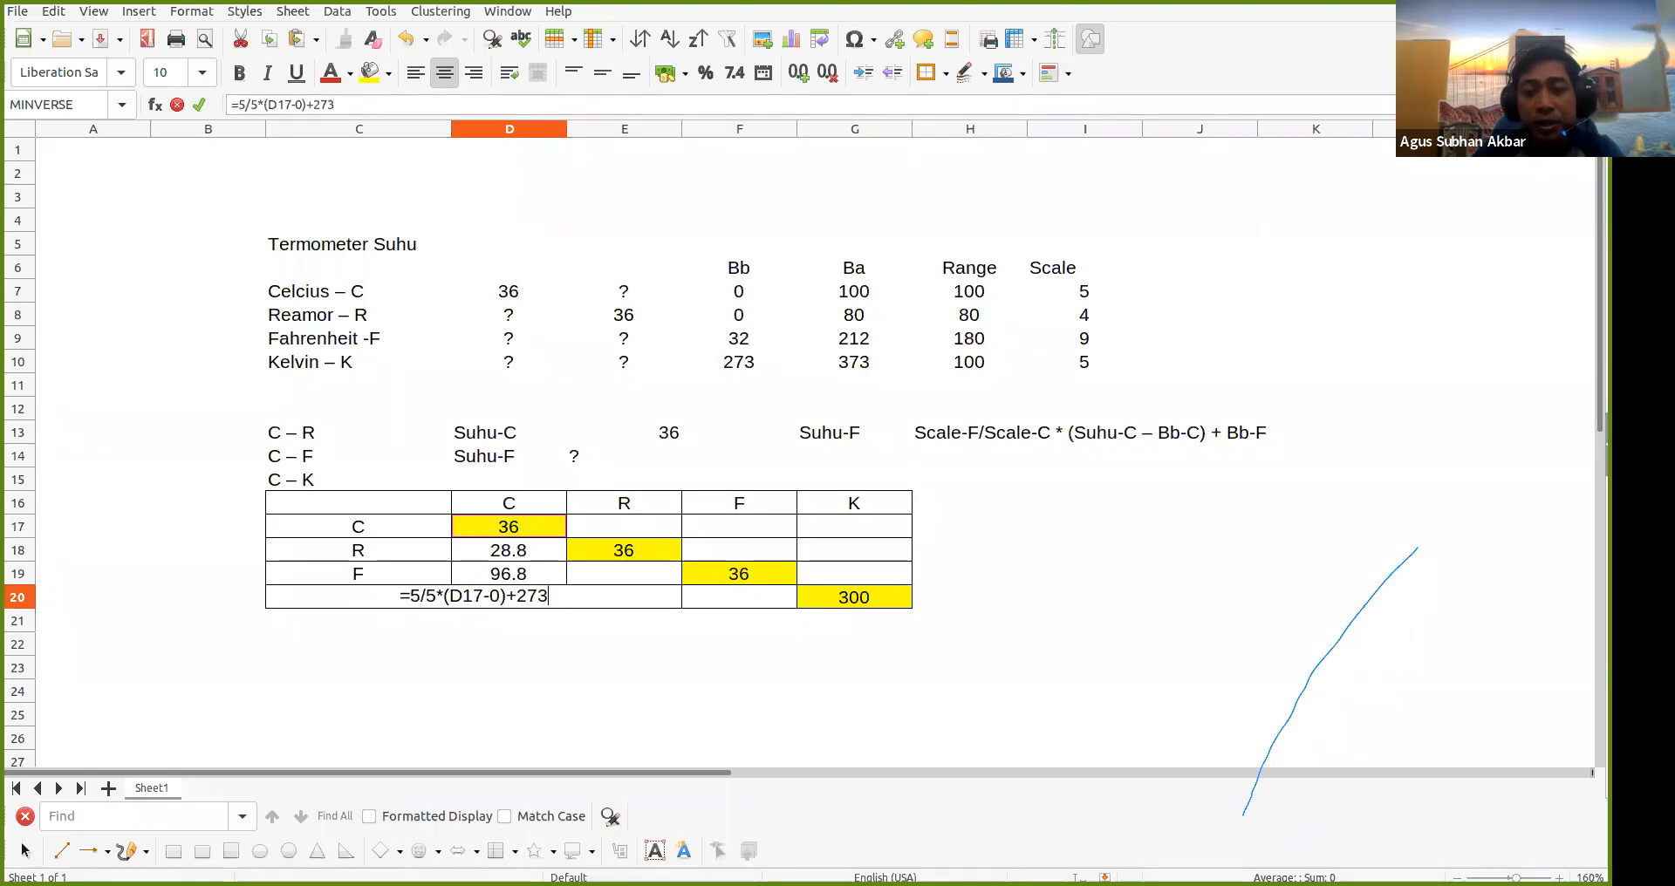
key("Return")
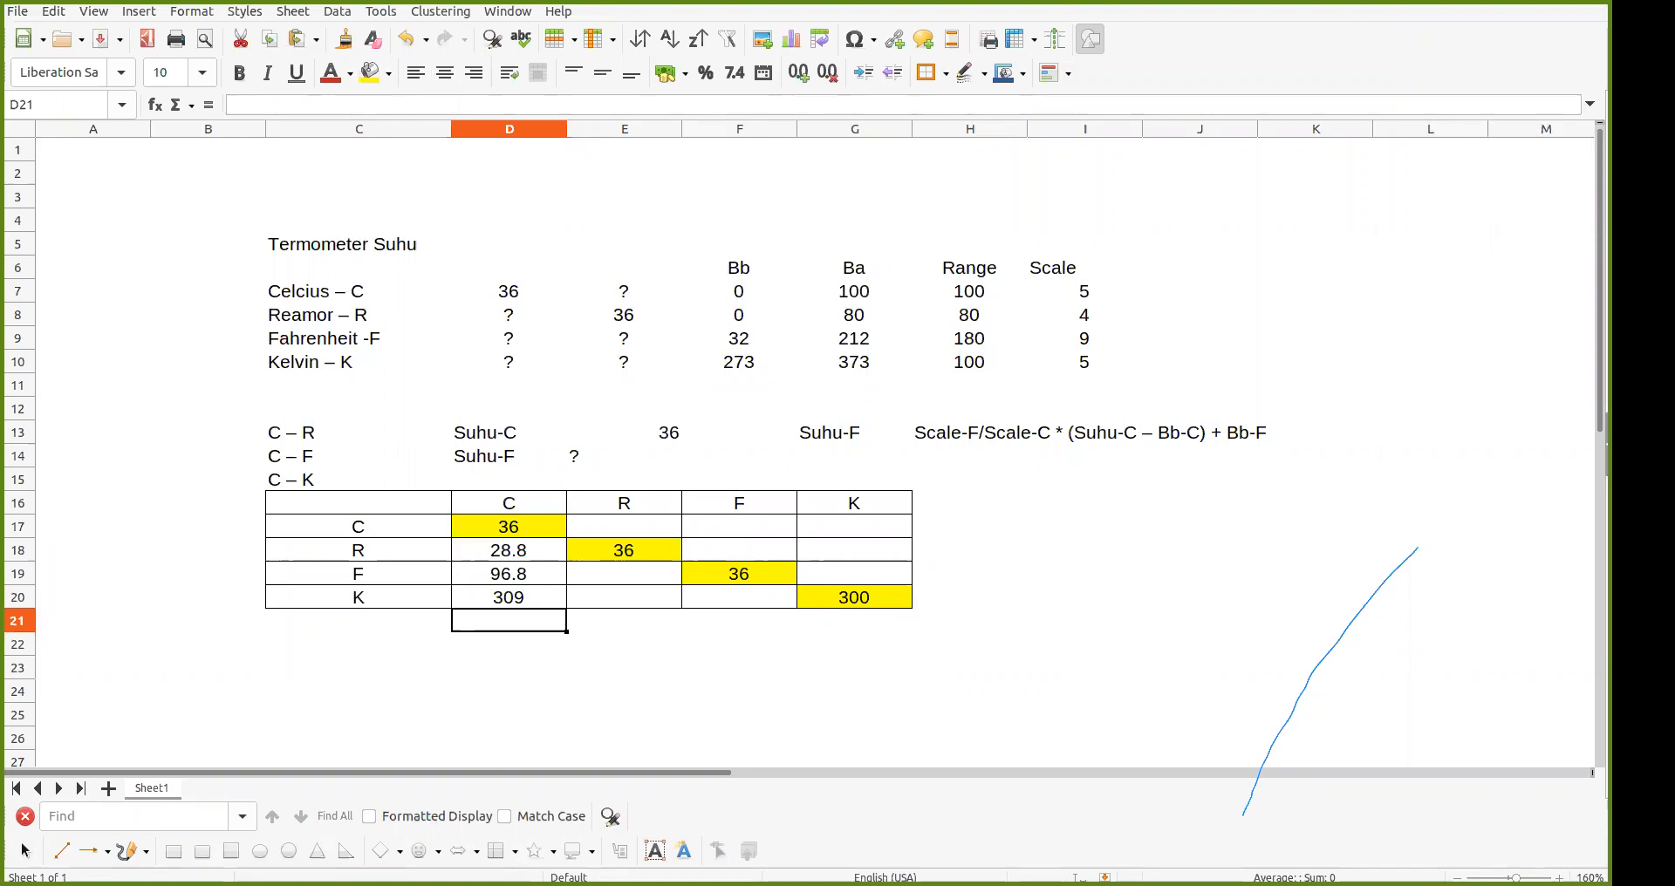
Step: Set the Celcius value in D17 to 0 to test the column's conversion formulas
left_click(552, 526)
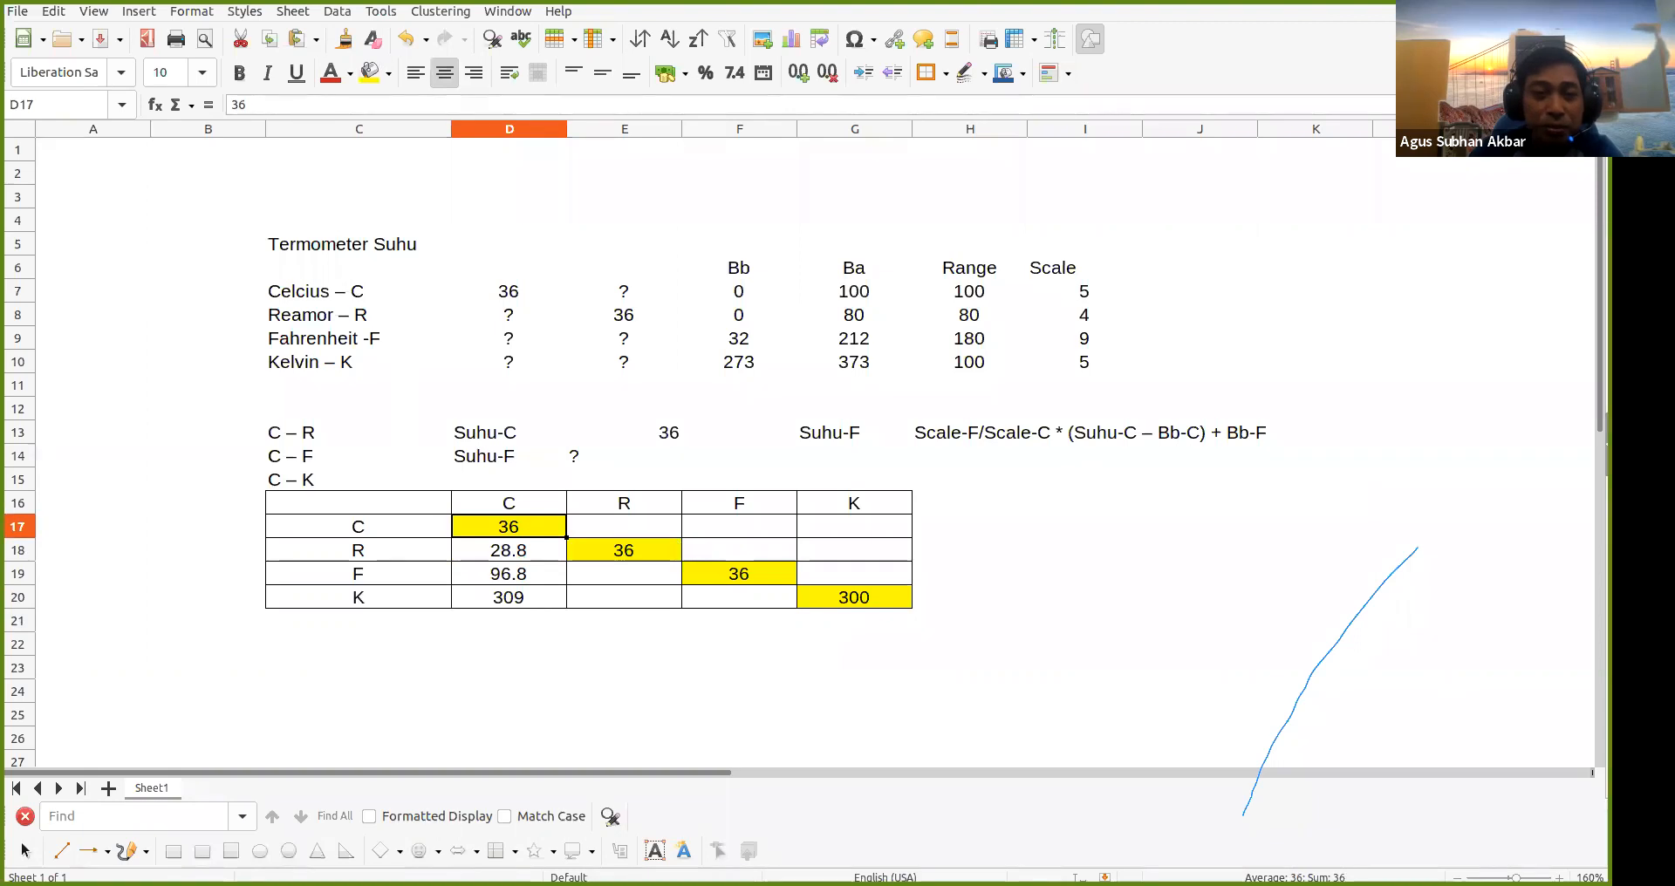
type("0")
key("Return")
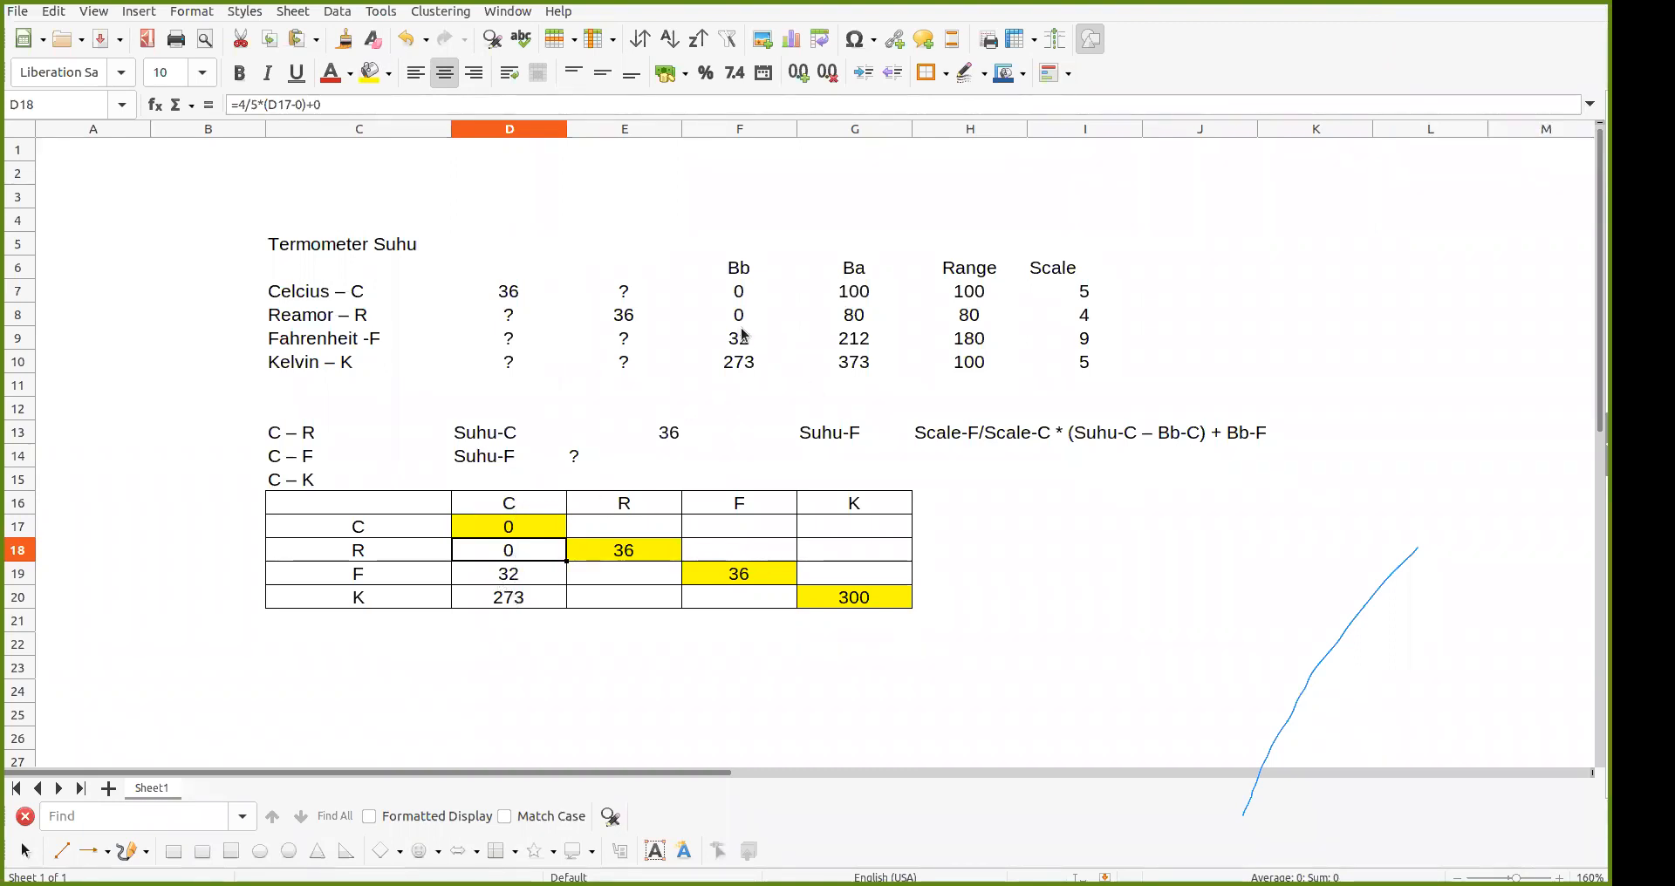
Step: Set the Celcius value in D17 to 100 to test the column's formulas against the upper reference points
left_click(508, 529)
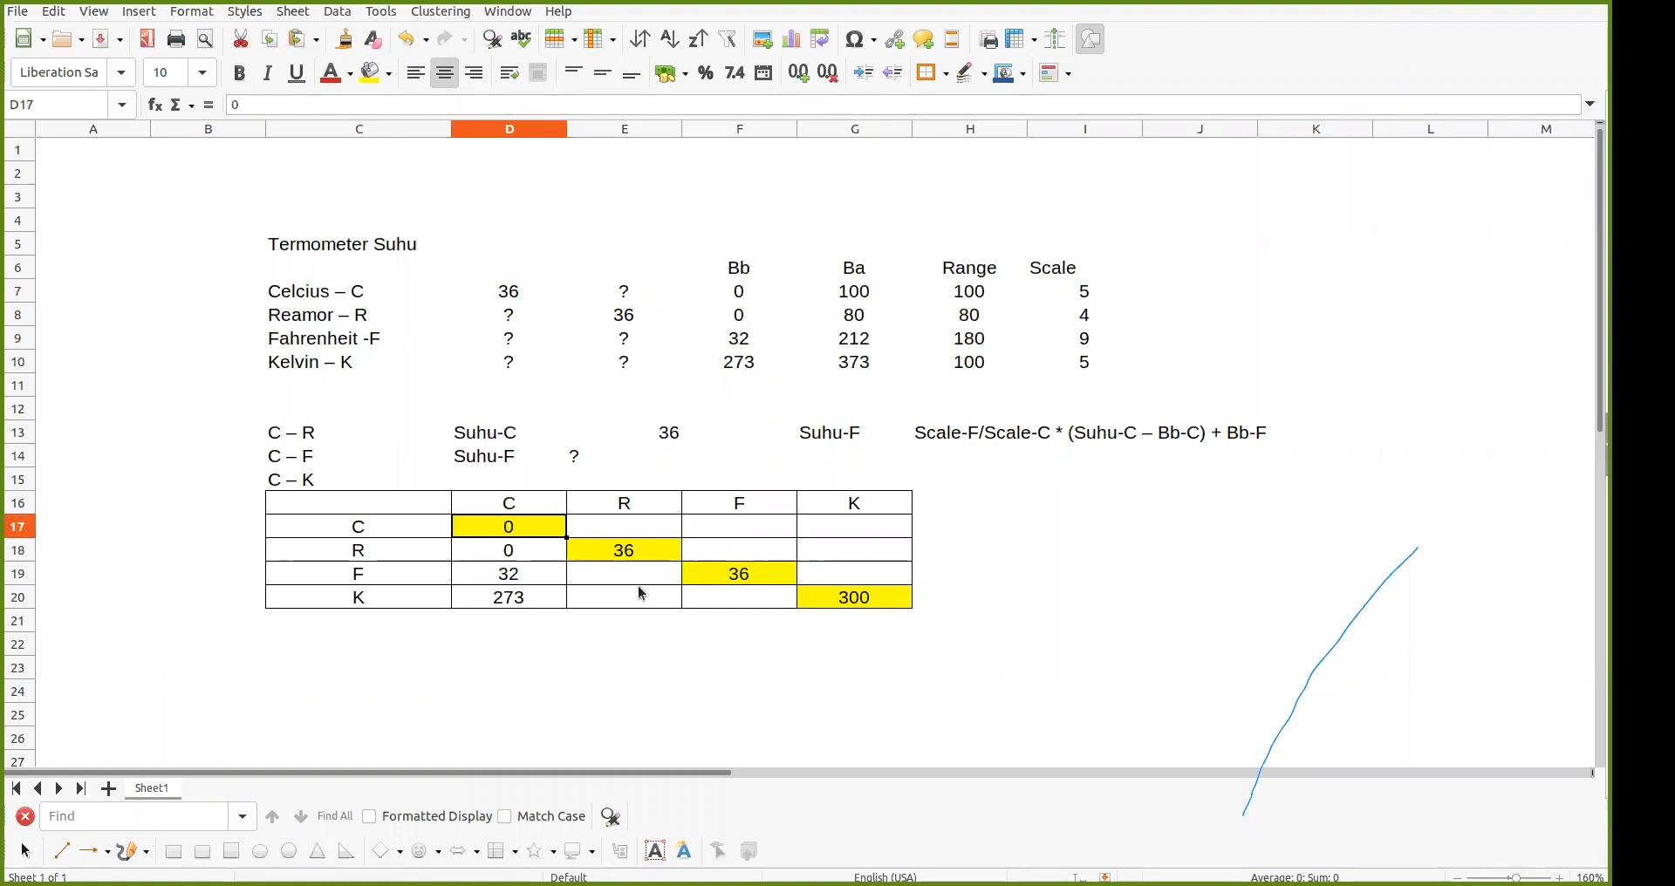
type("100")
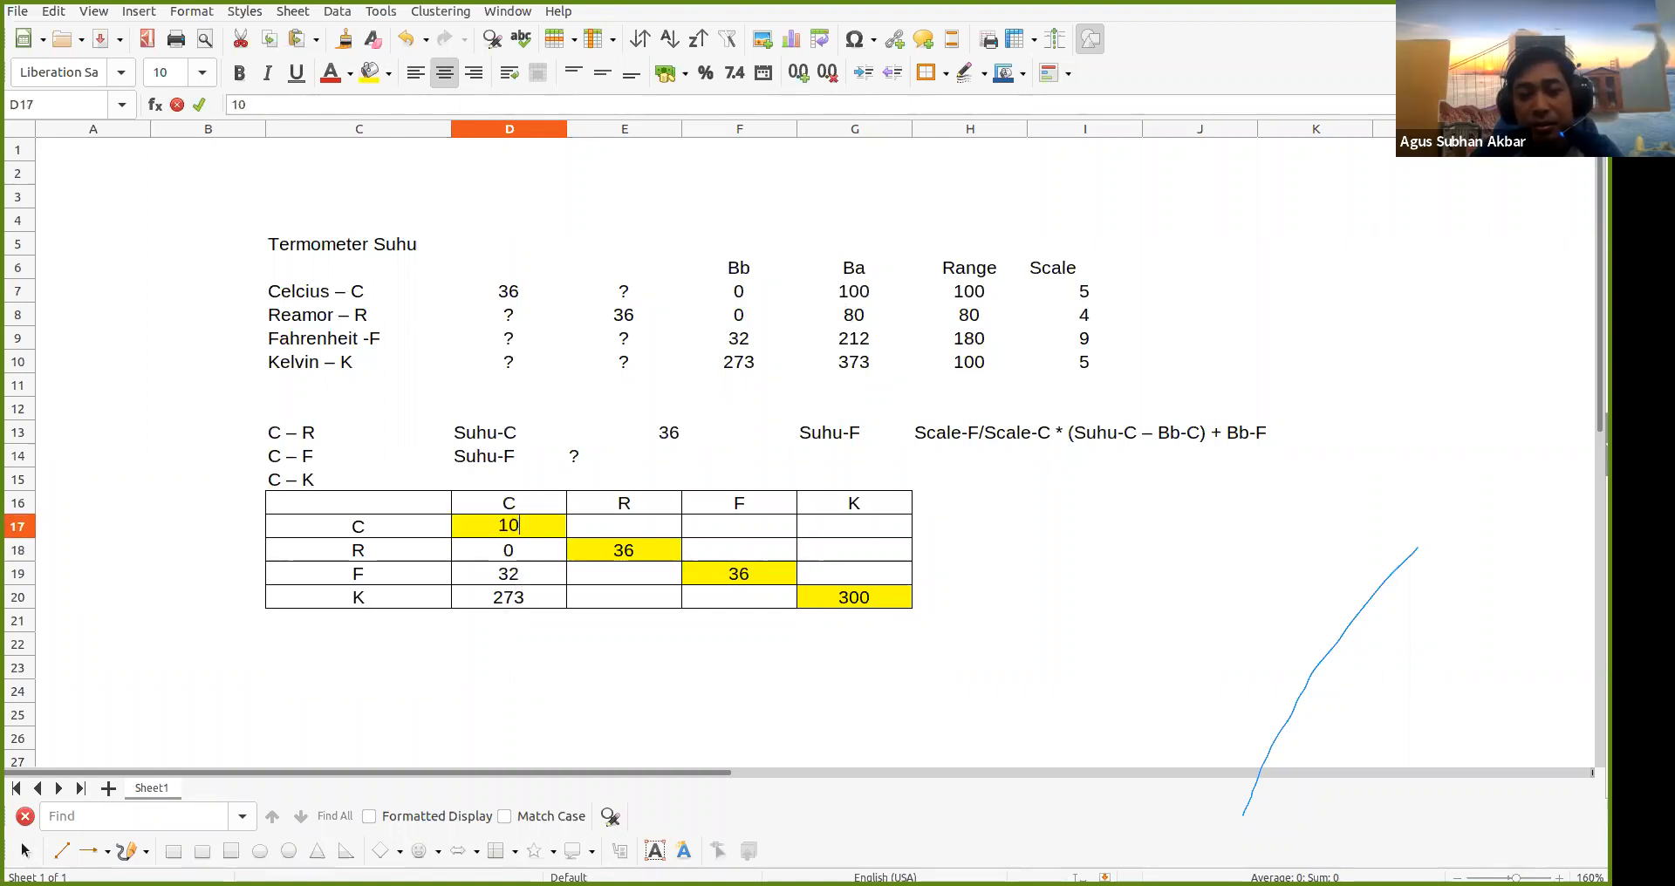
key("Return")
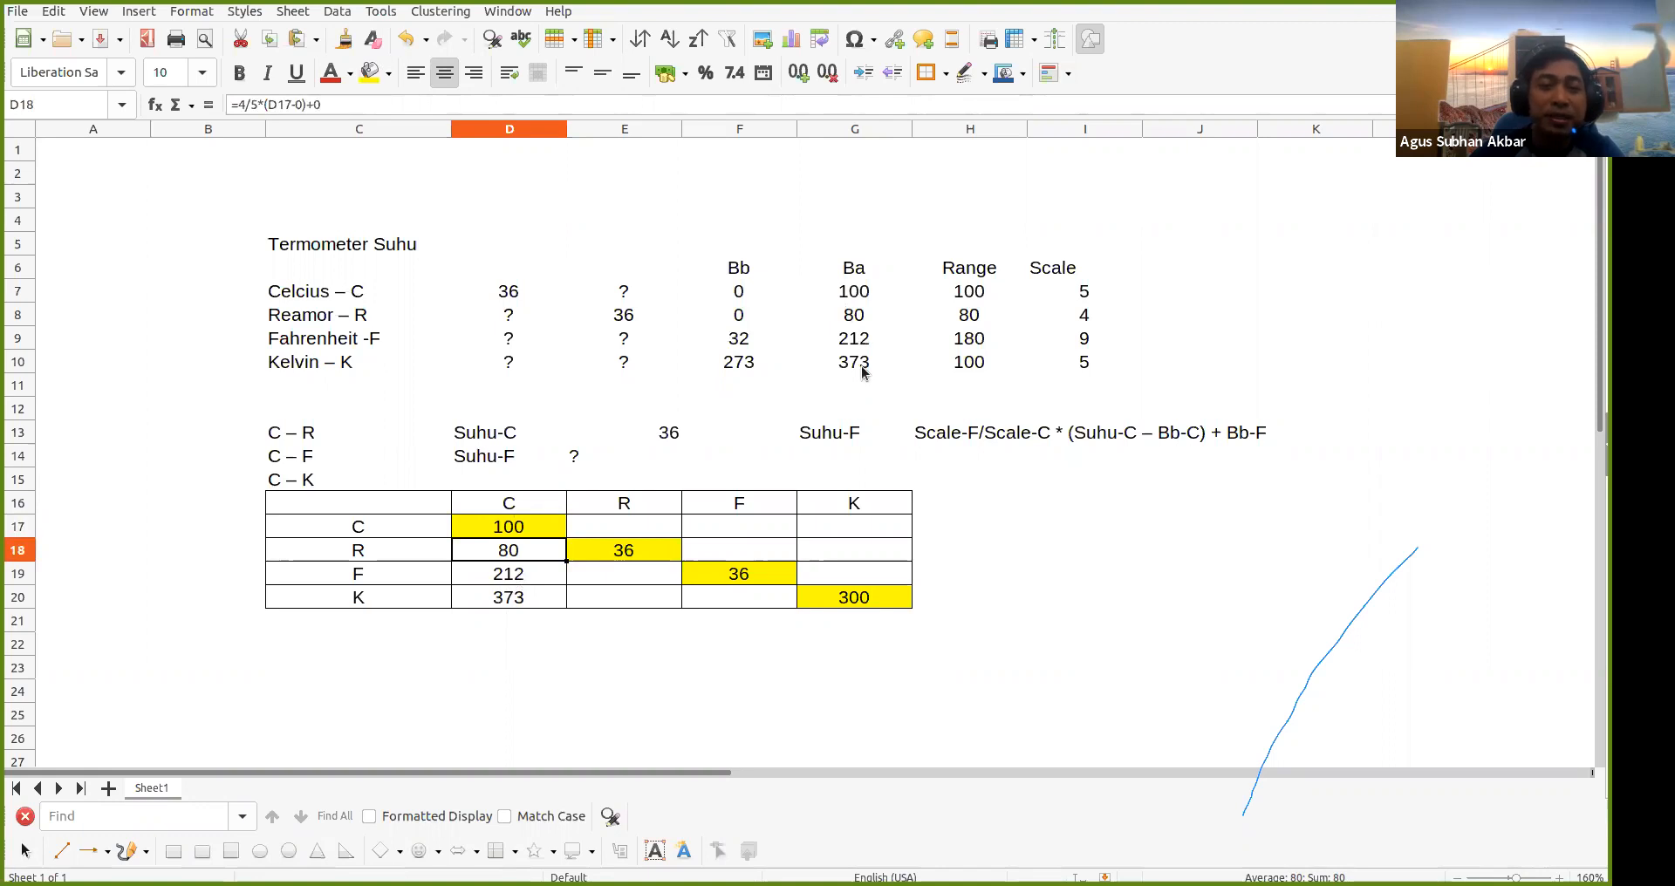
left_click(551, 600)
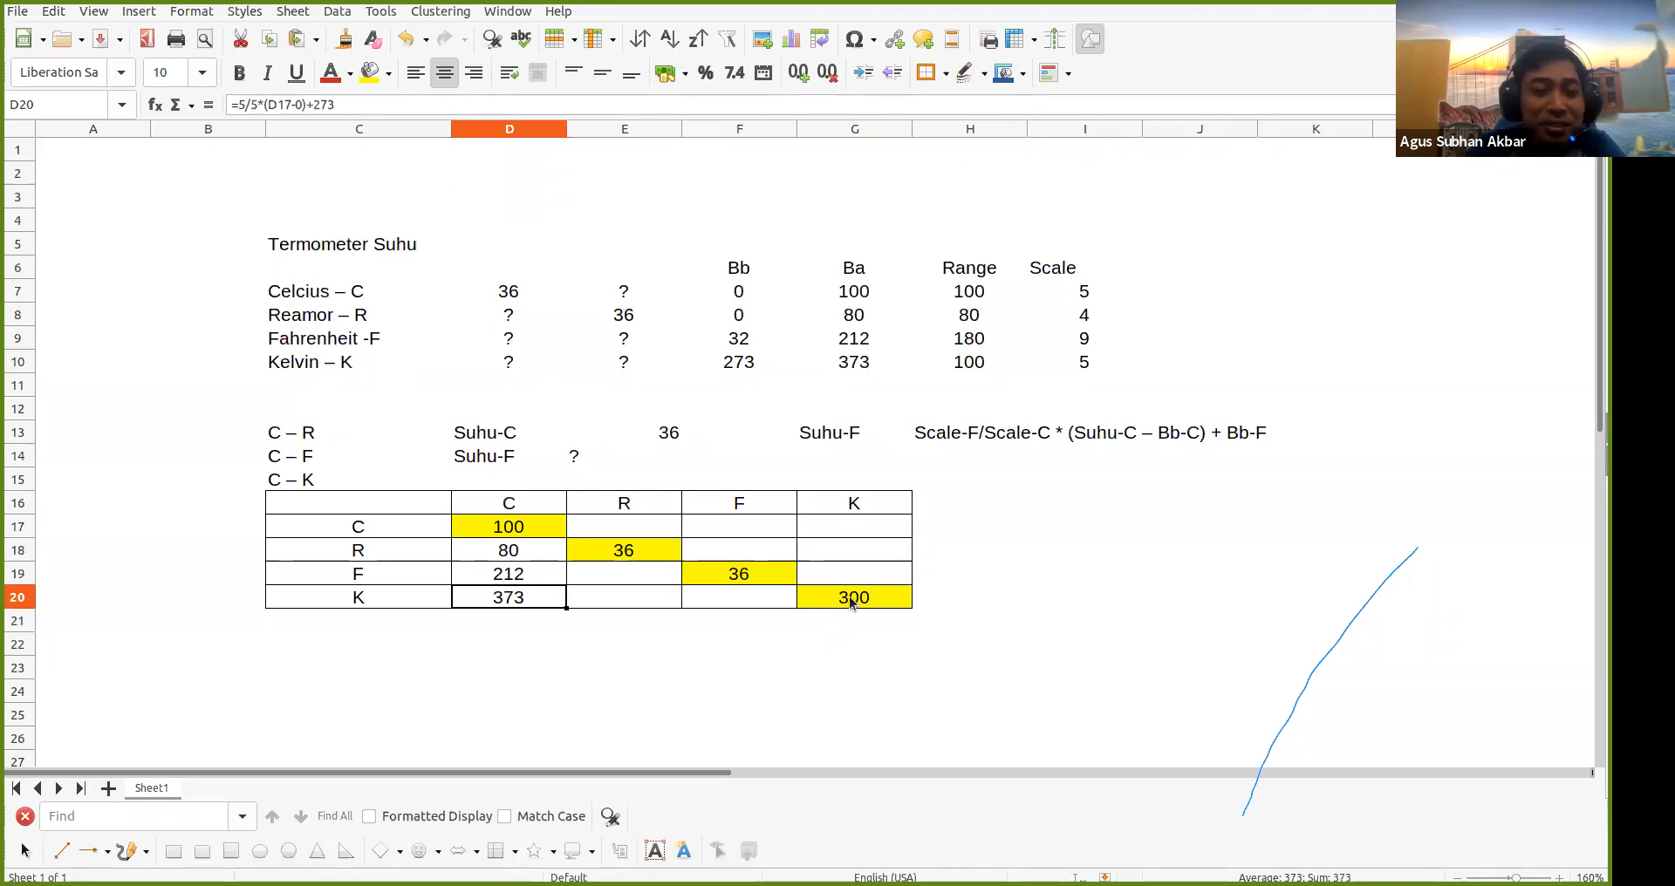
Step: Enter the Reamor-to-Celcius conversion formula =5/4*(E18-0)+0 in cell E17
left_click(578, 534)
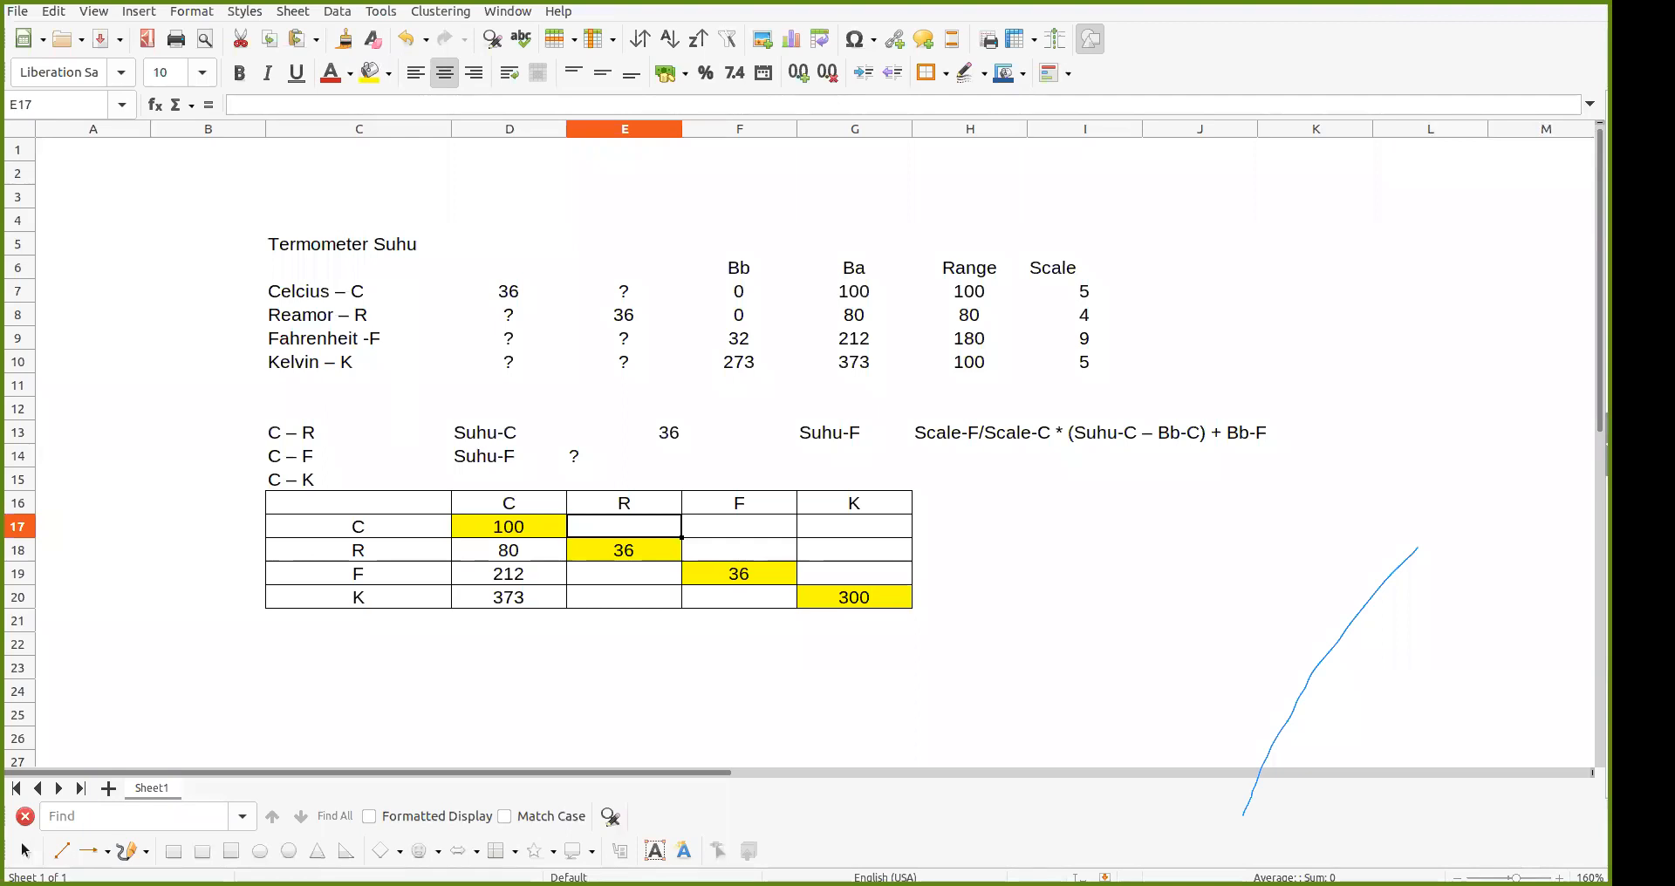
type("=")
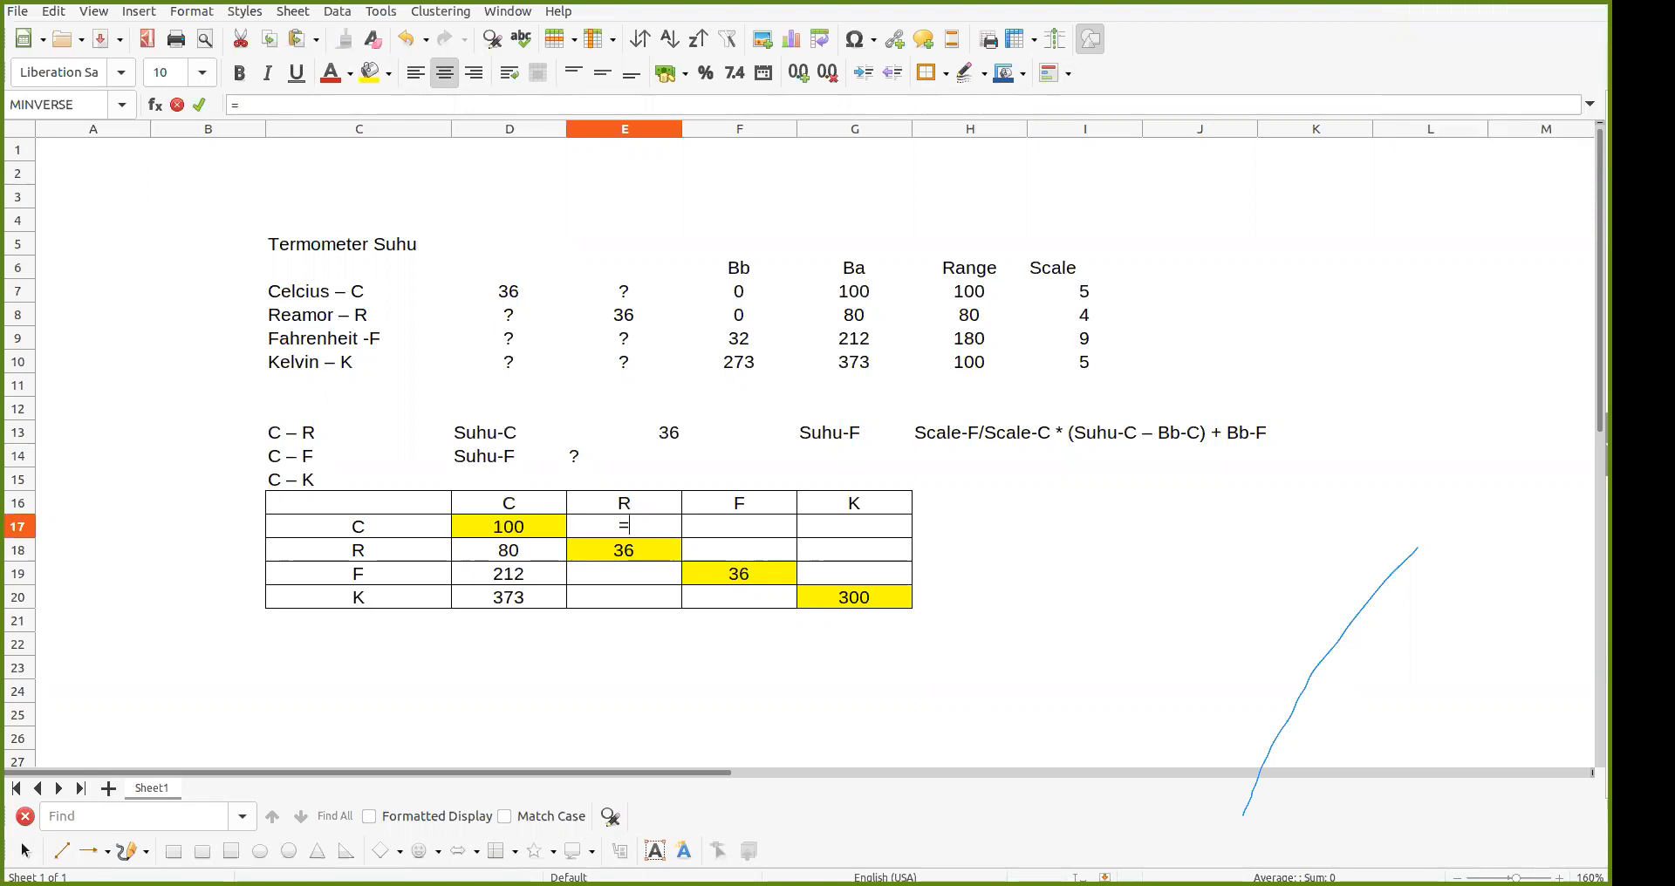
type("/4")
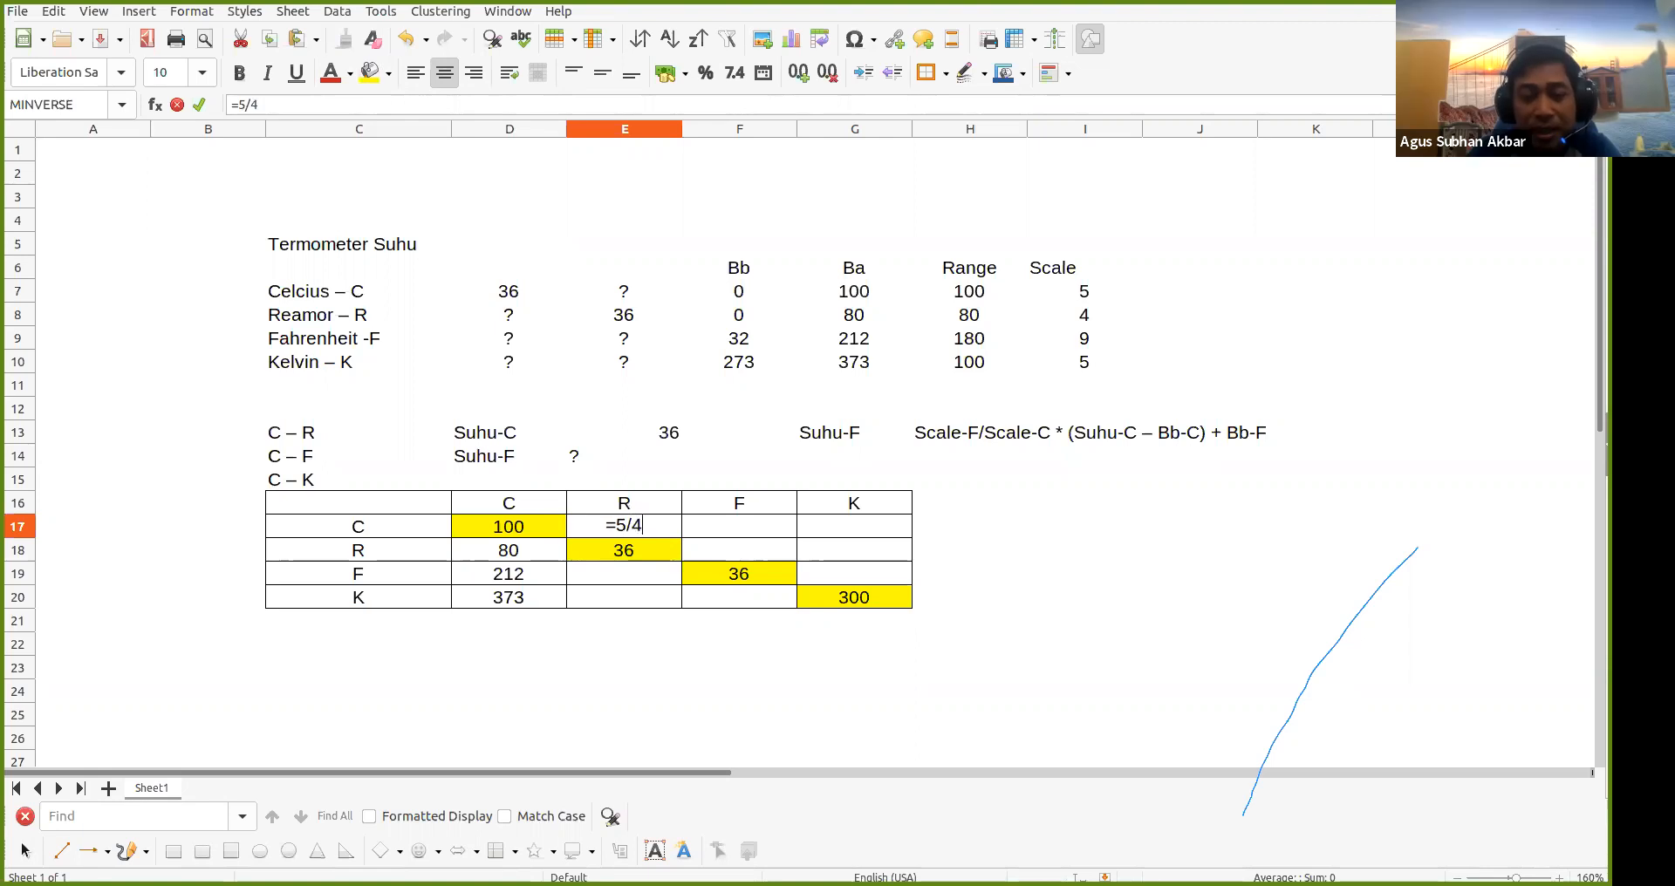
type("*(")
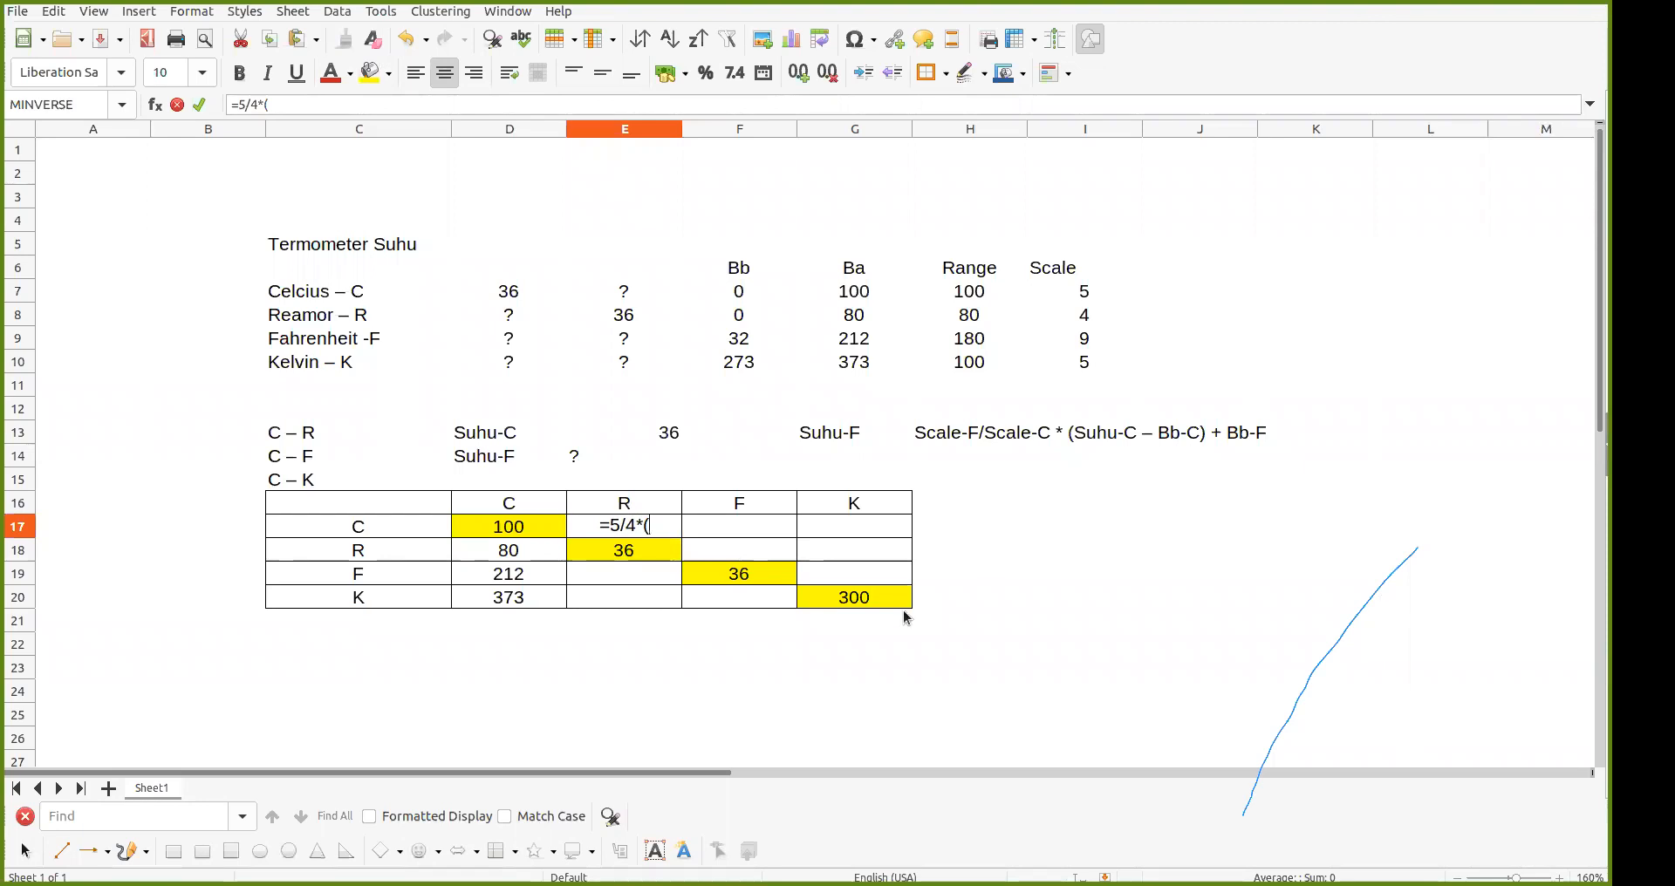
left_click(625, 555)
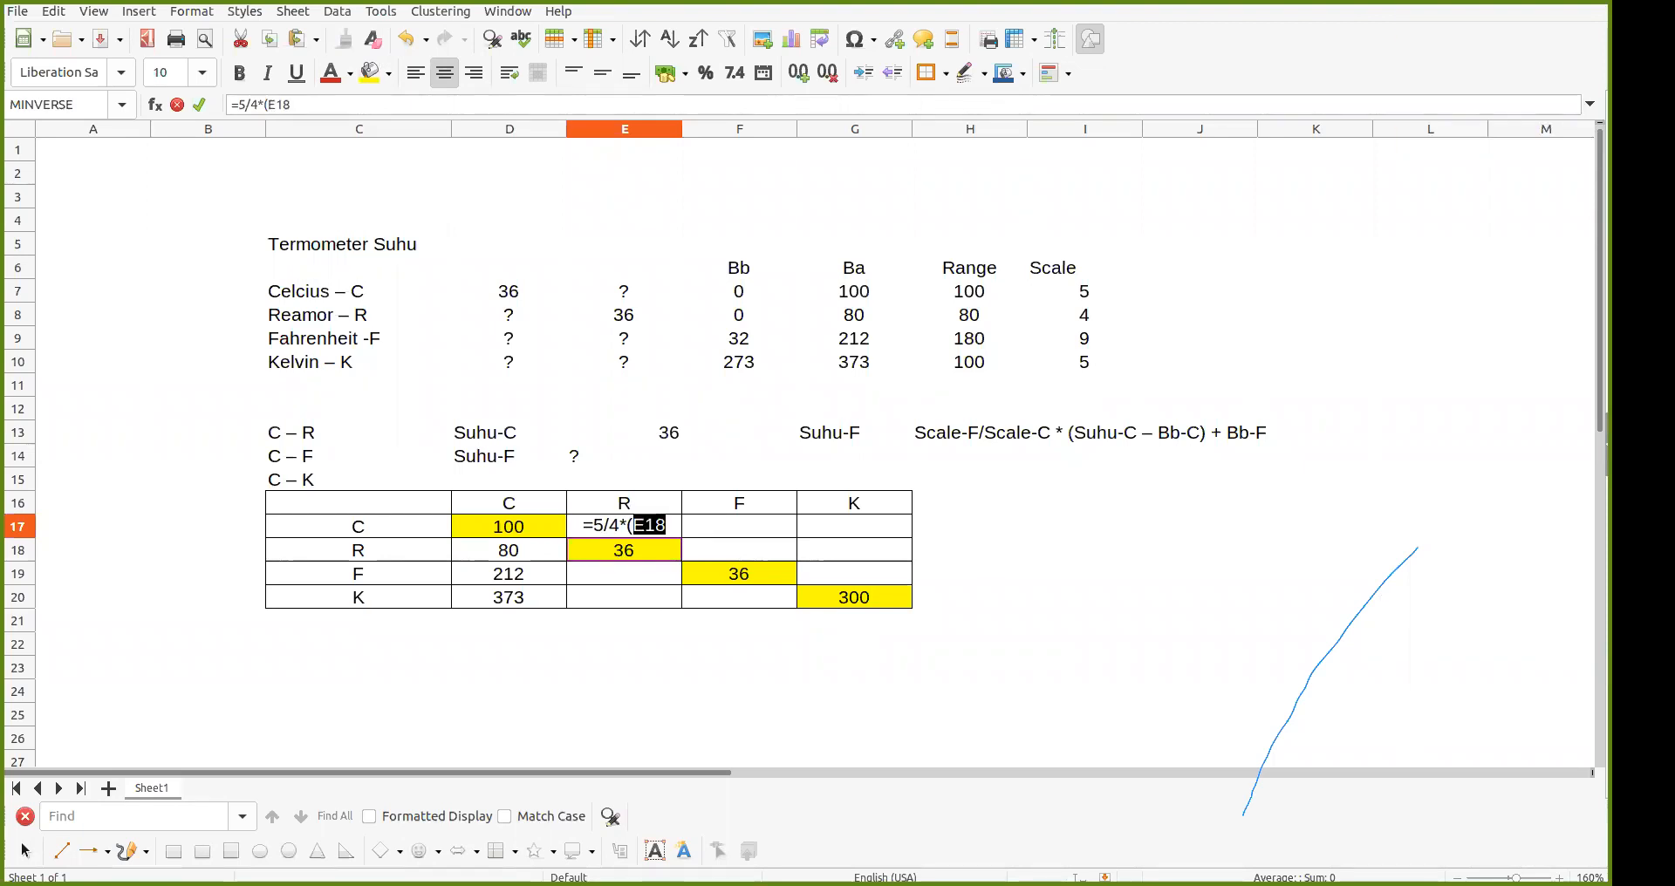
type("-0")
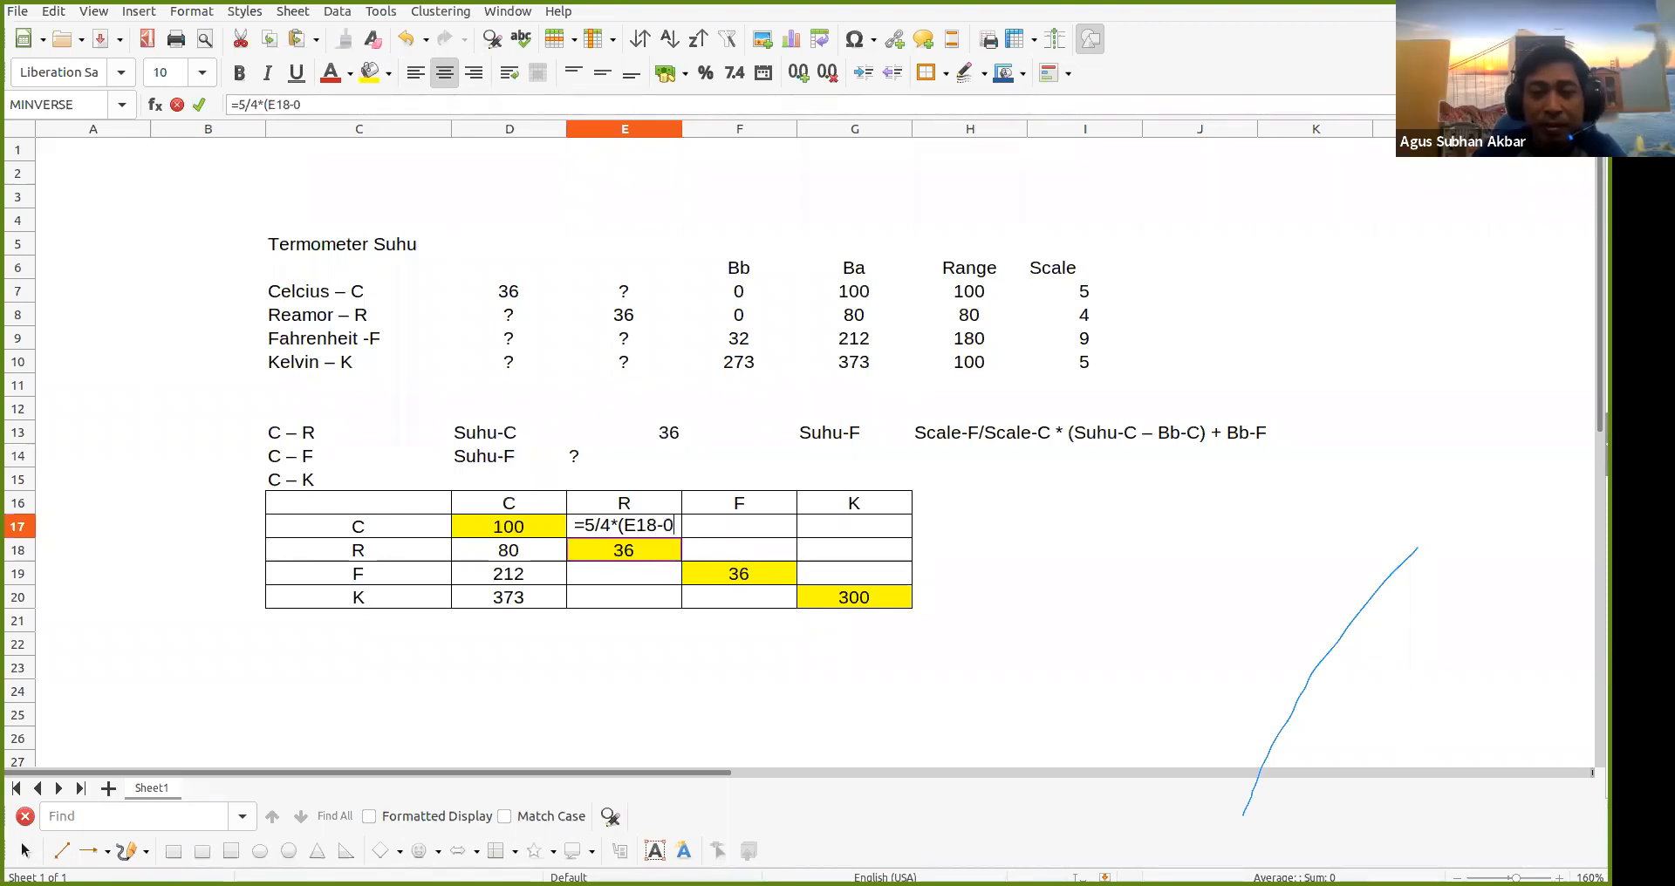
type(")+0")
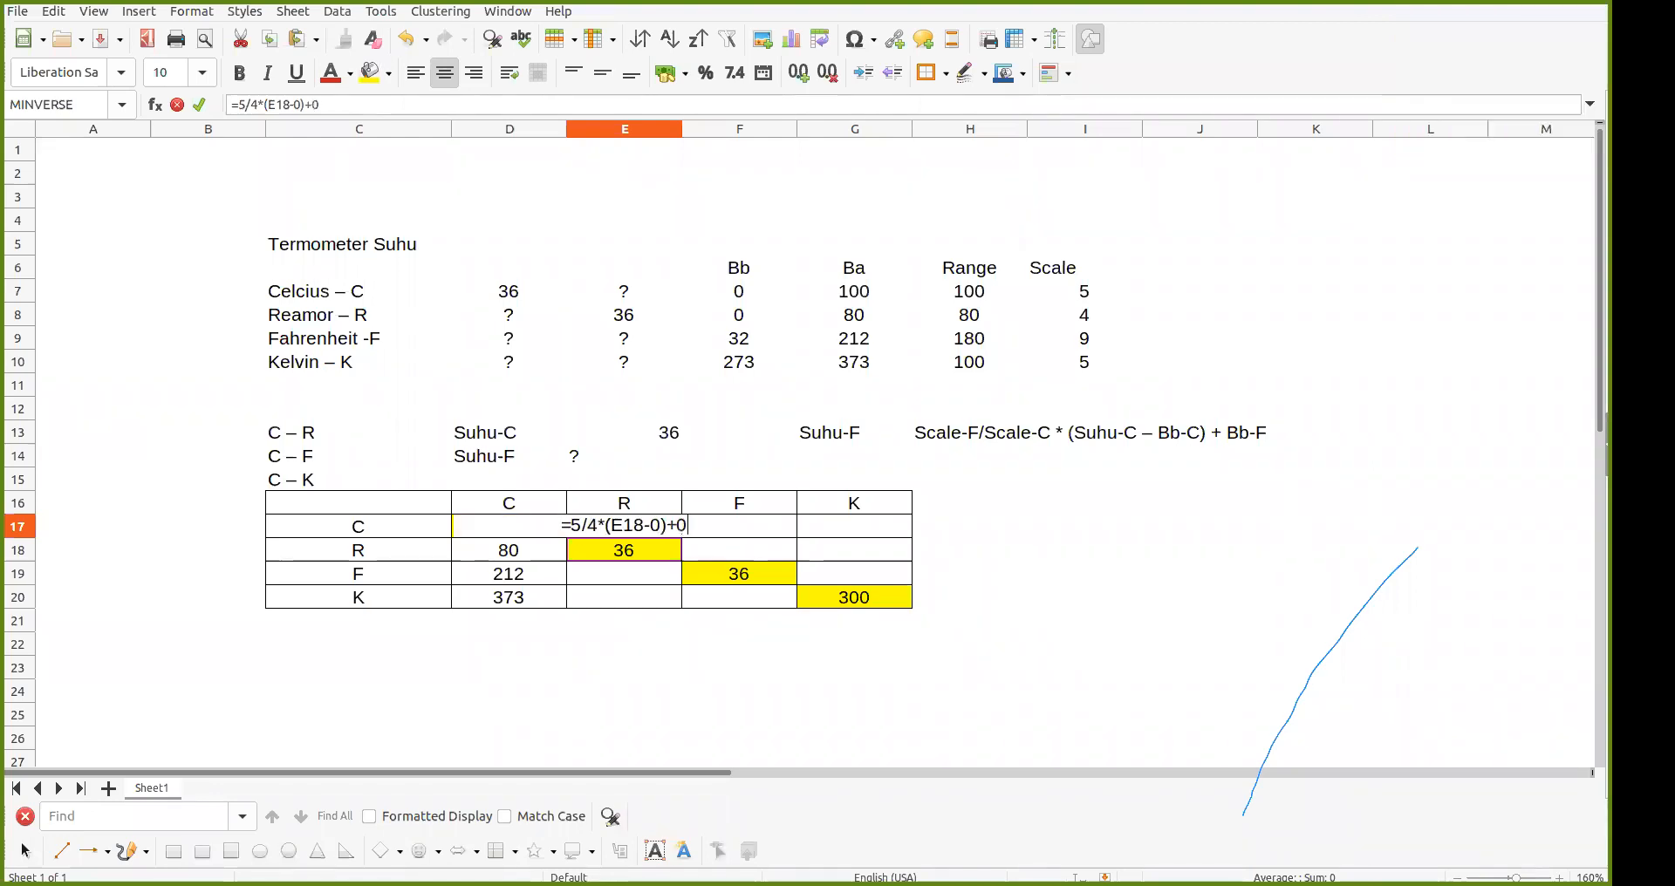
key("Return")
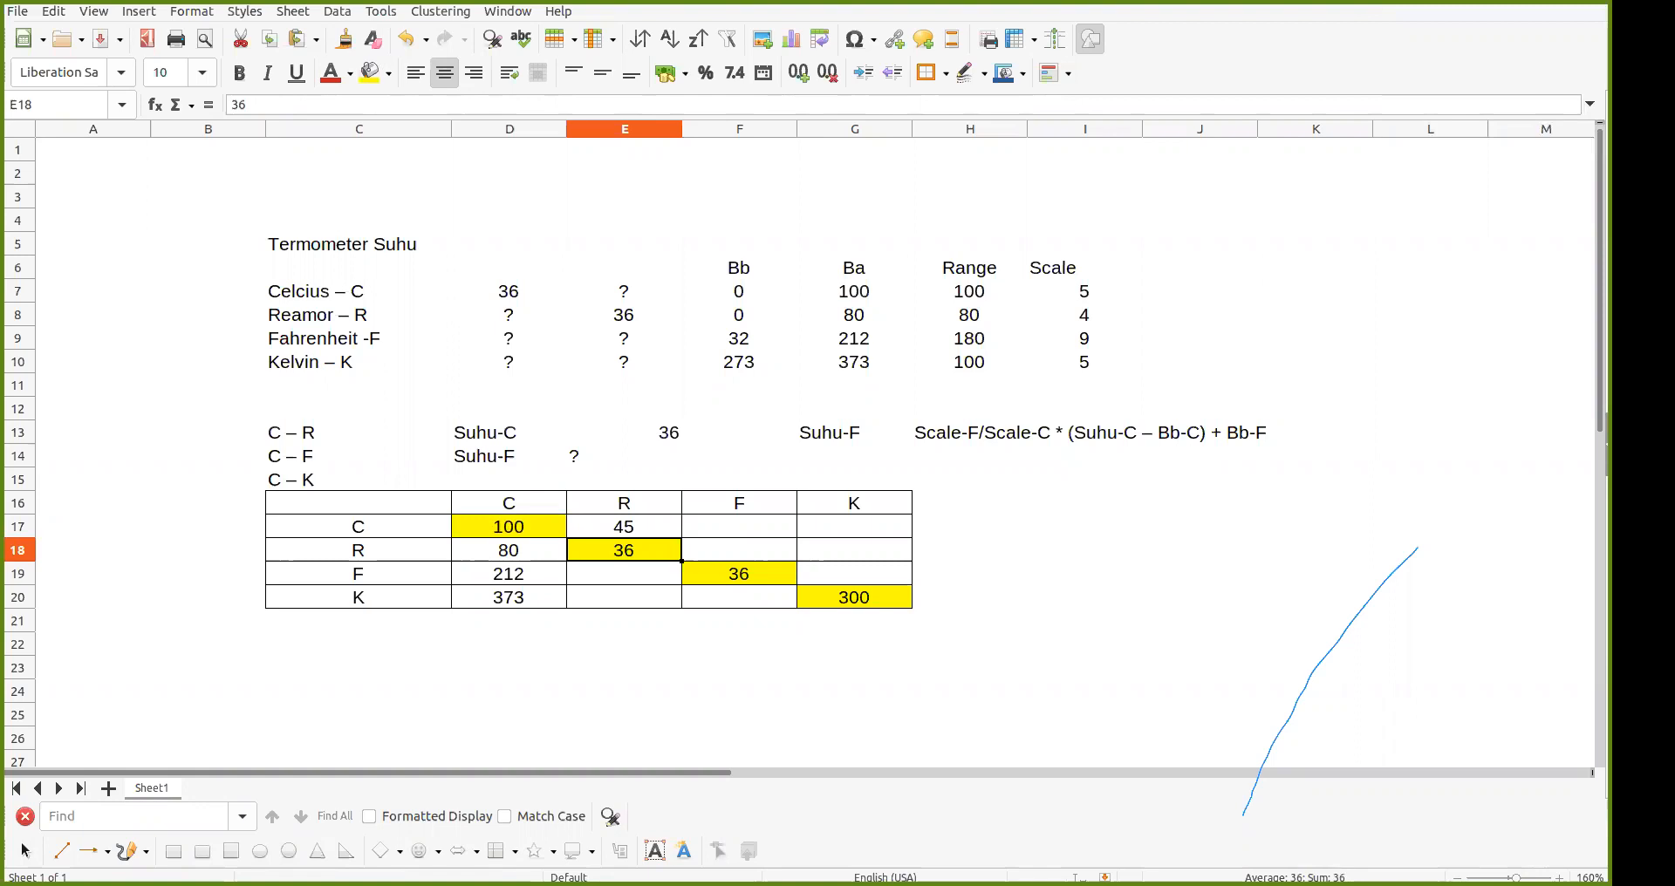
left_click(617, 531)
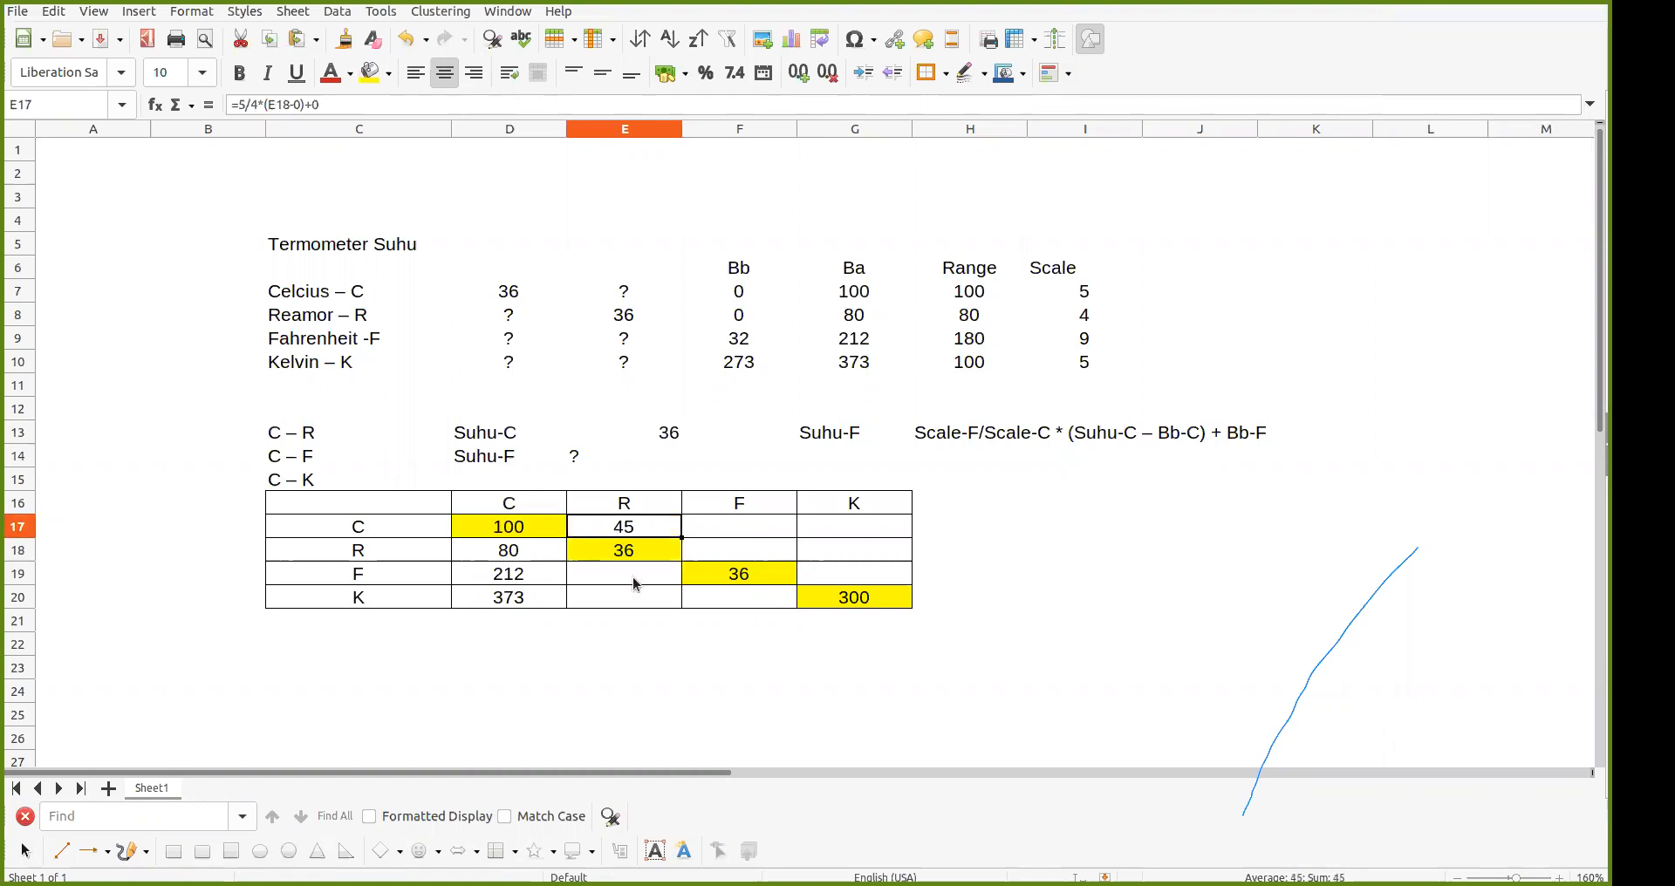
Step: Enter the Reamor-to-Fahrenheit conversion formula =9/4*(E18-0)+32 in cell E19
left_click(634, 578)
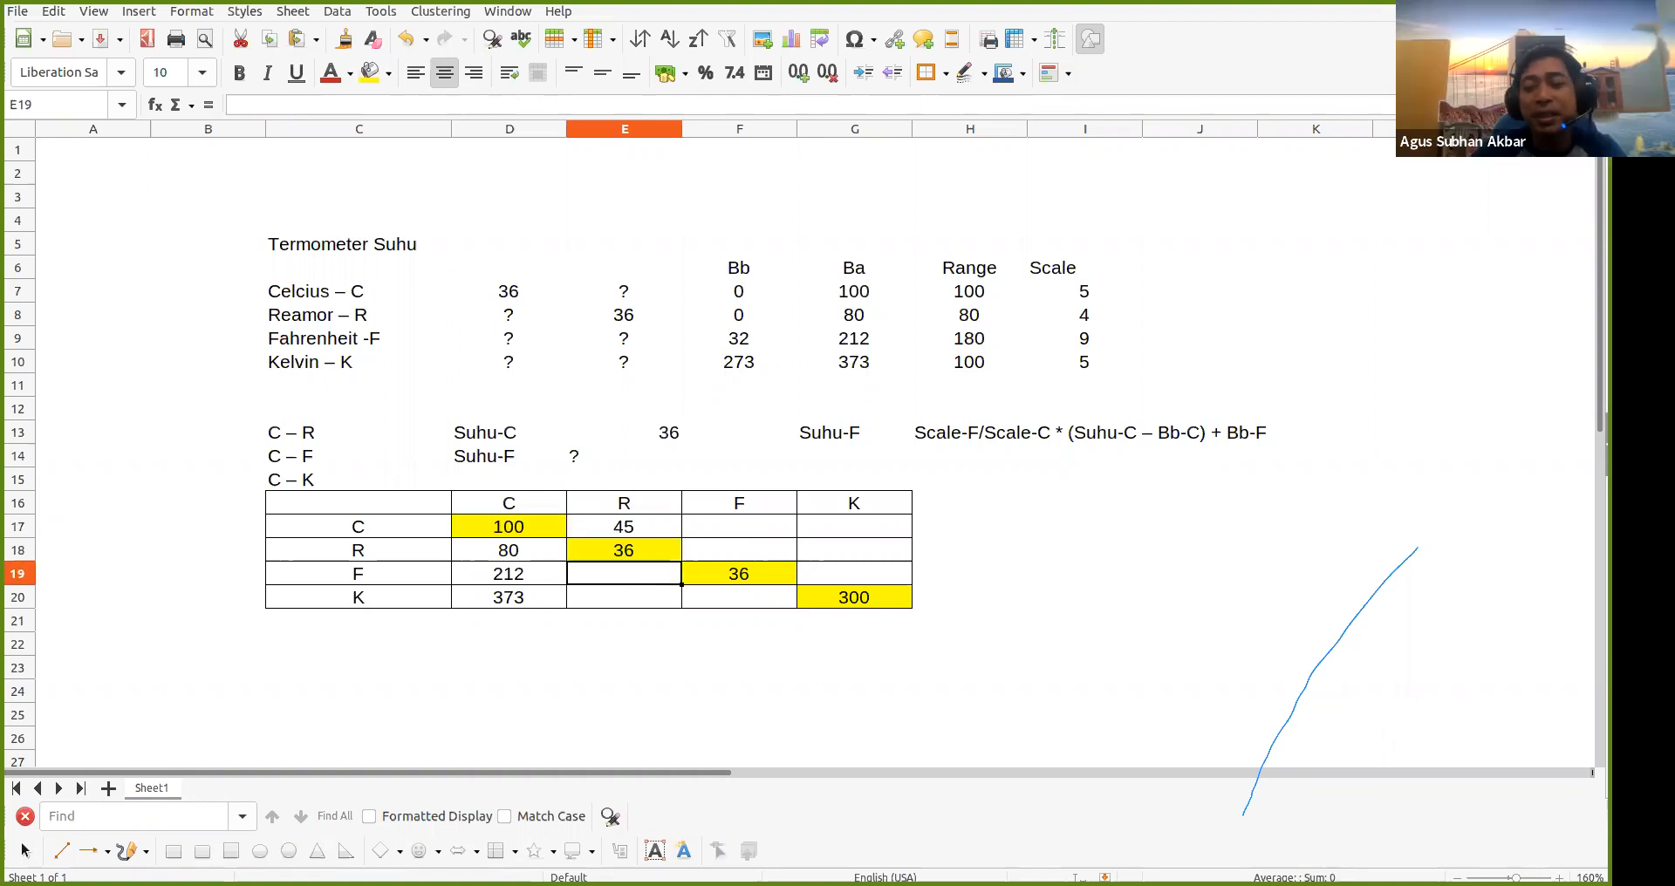
type("=")
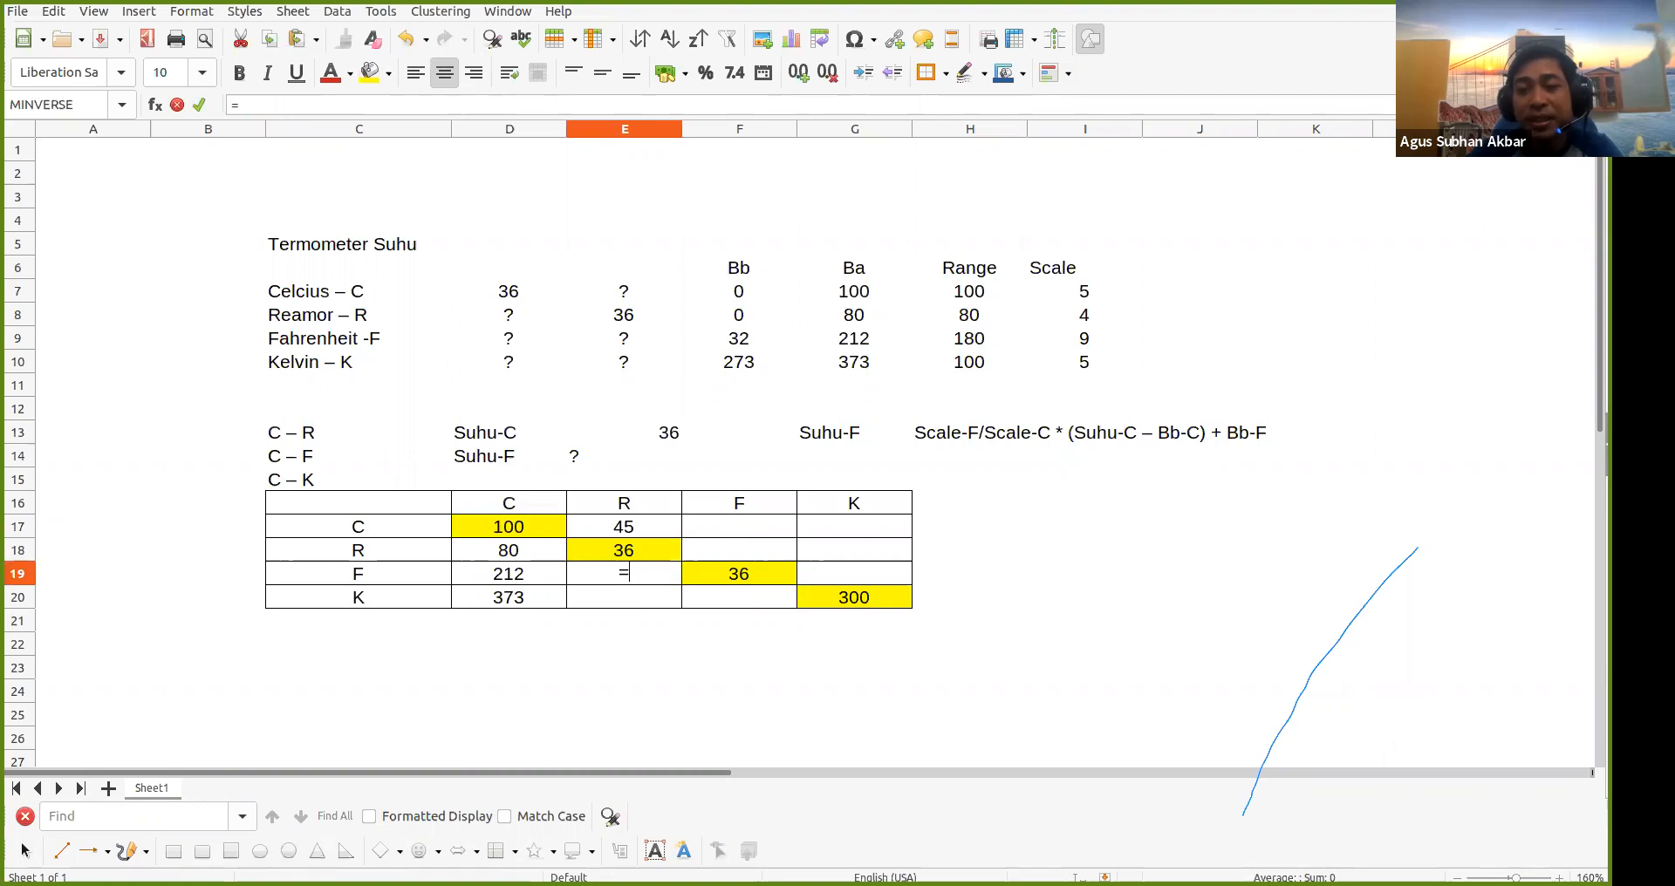
type("9/")
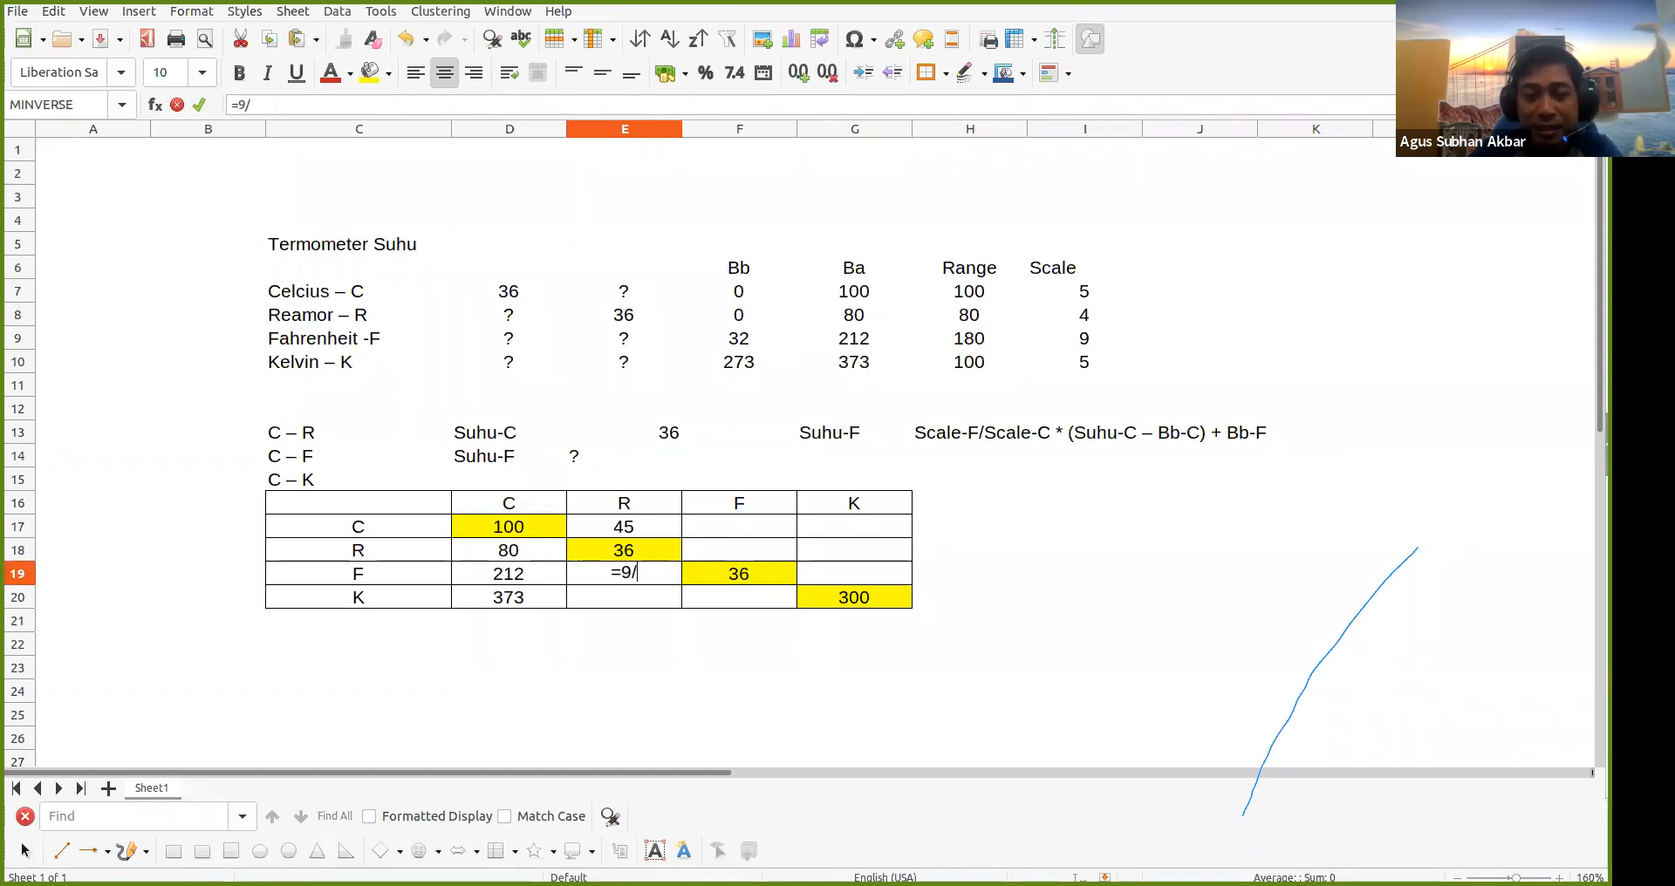
type("4")
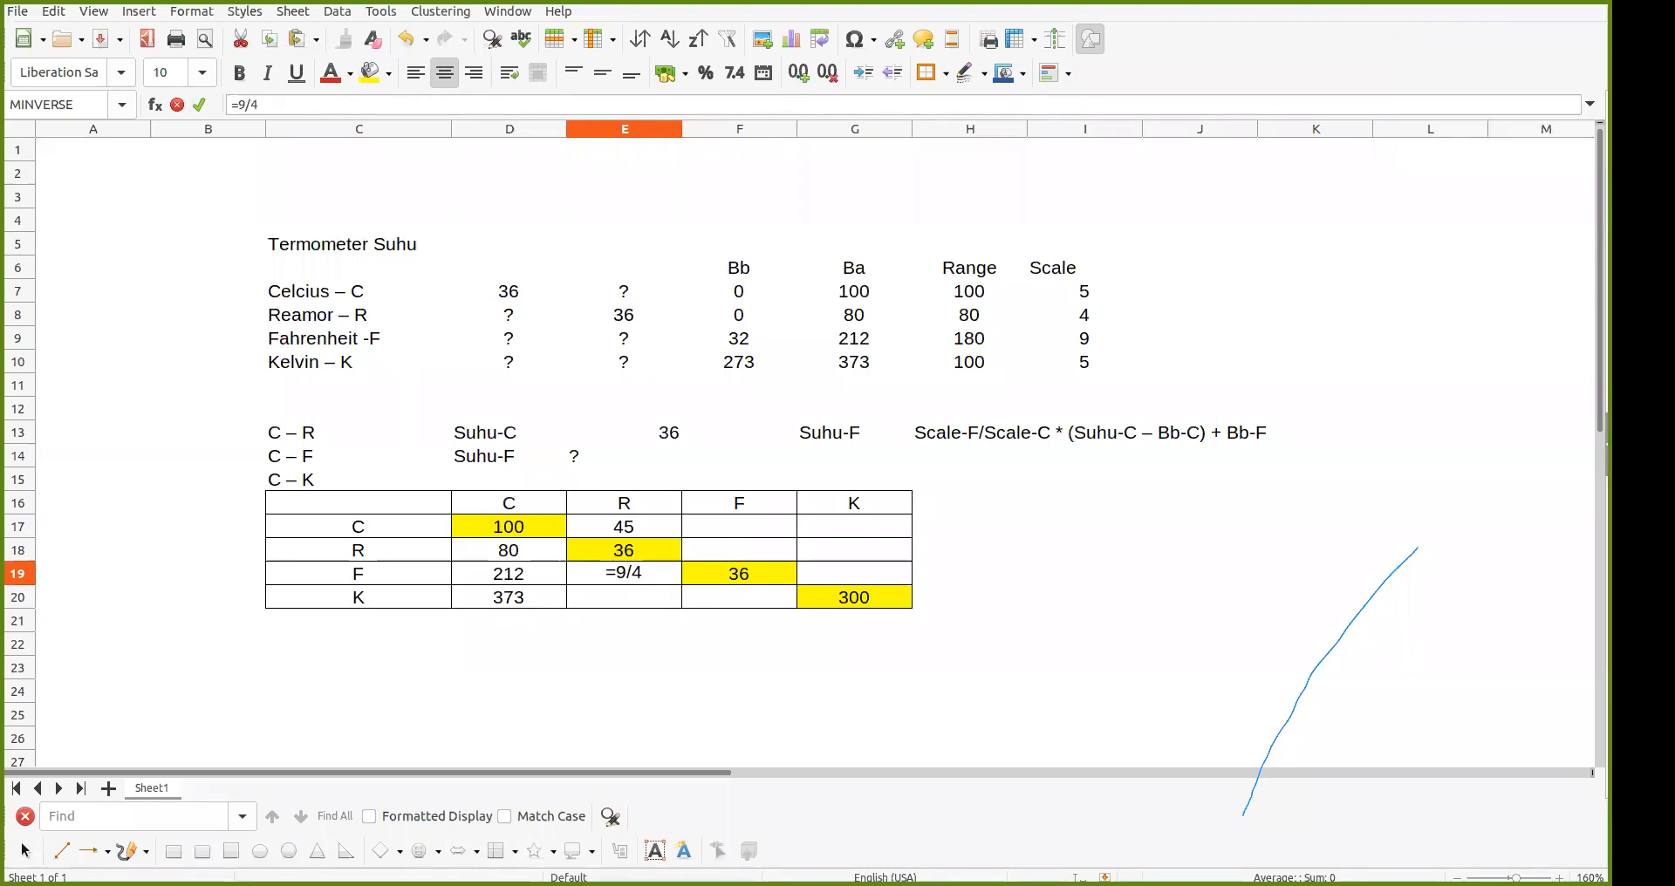
type("*(")
left_click(646, 557)
type("-")
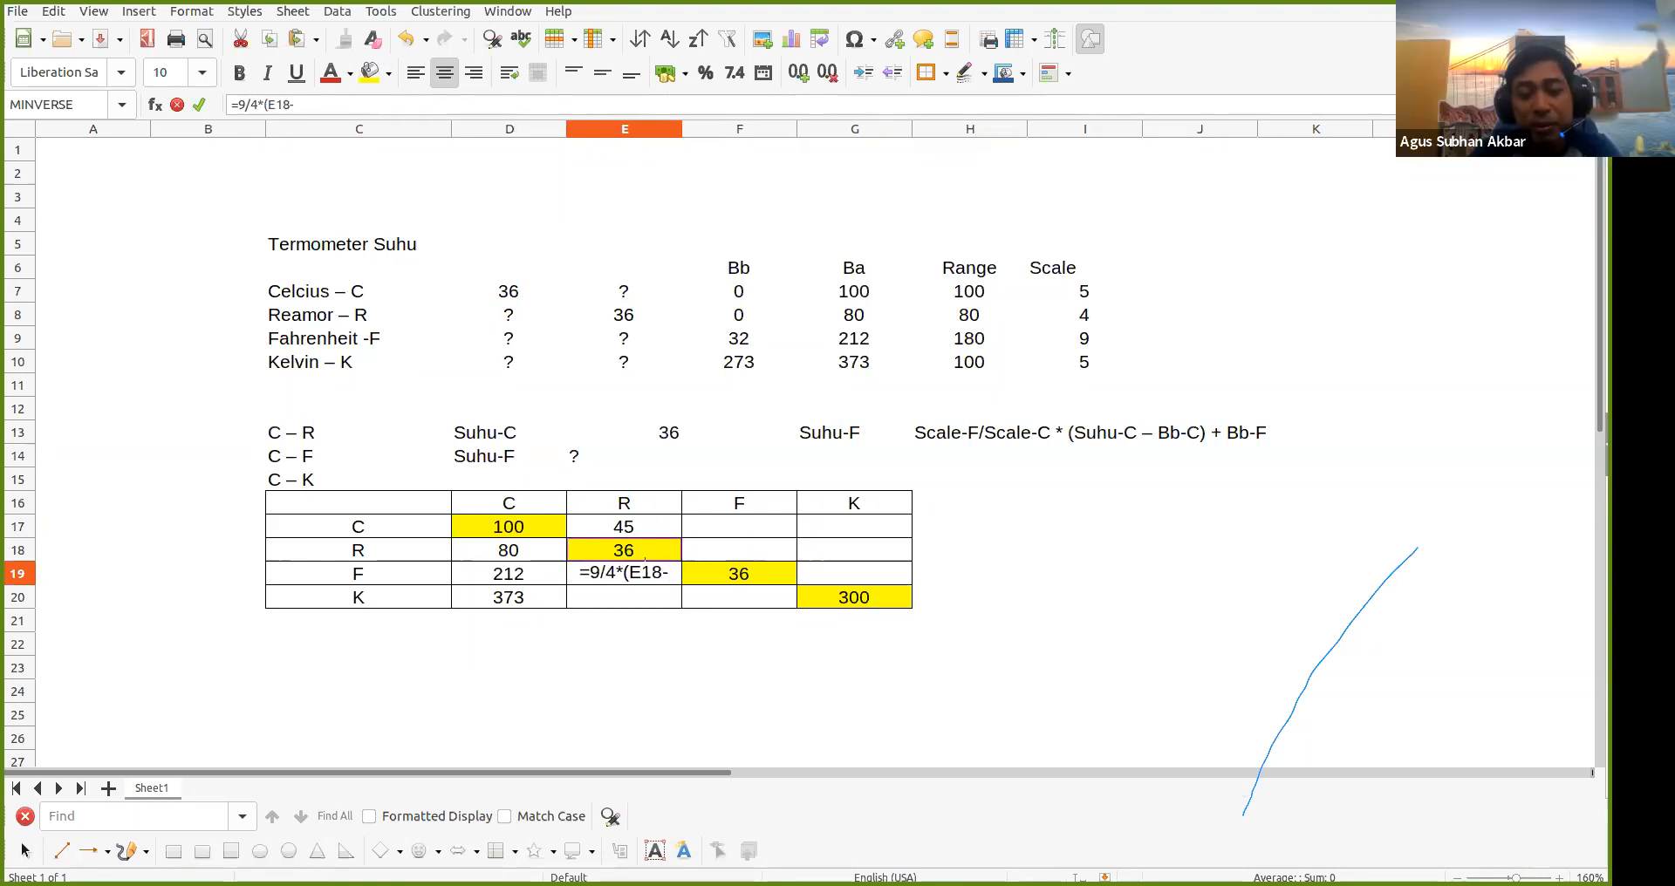
type("0)")
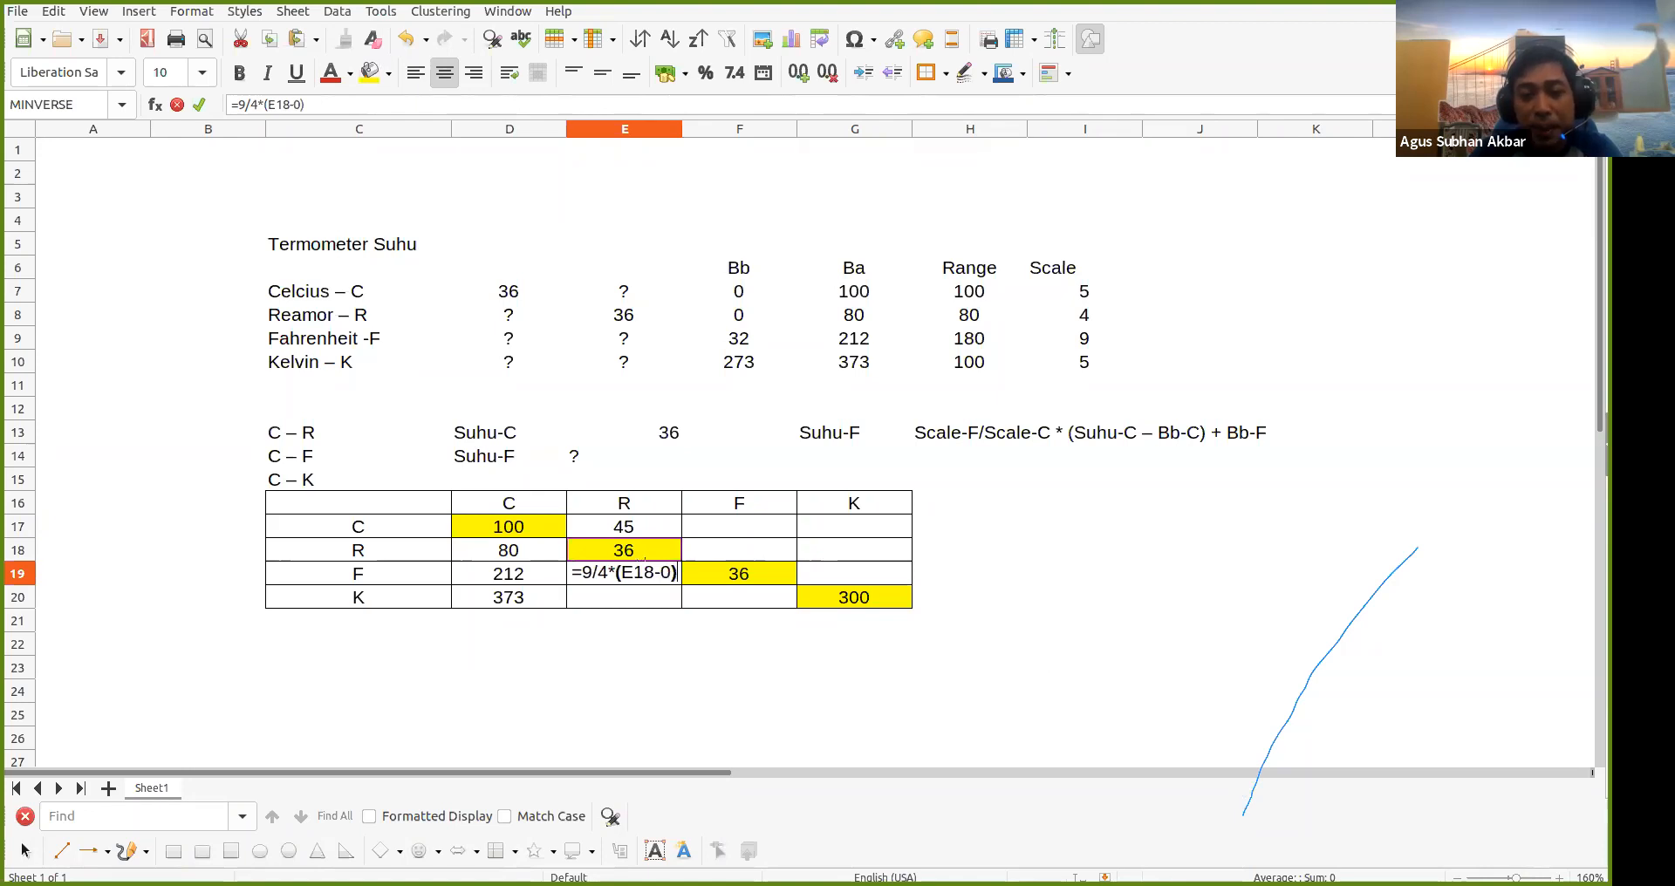
type("+")
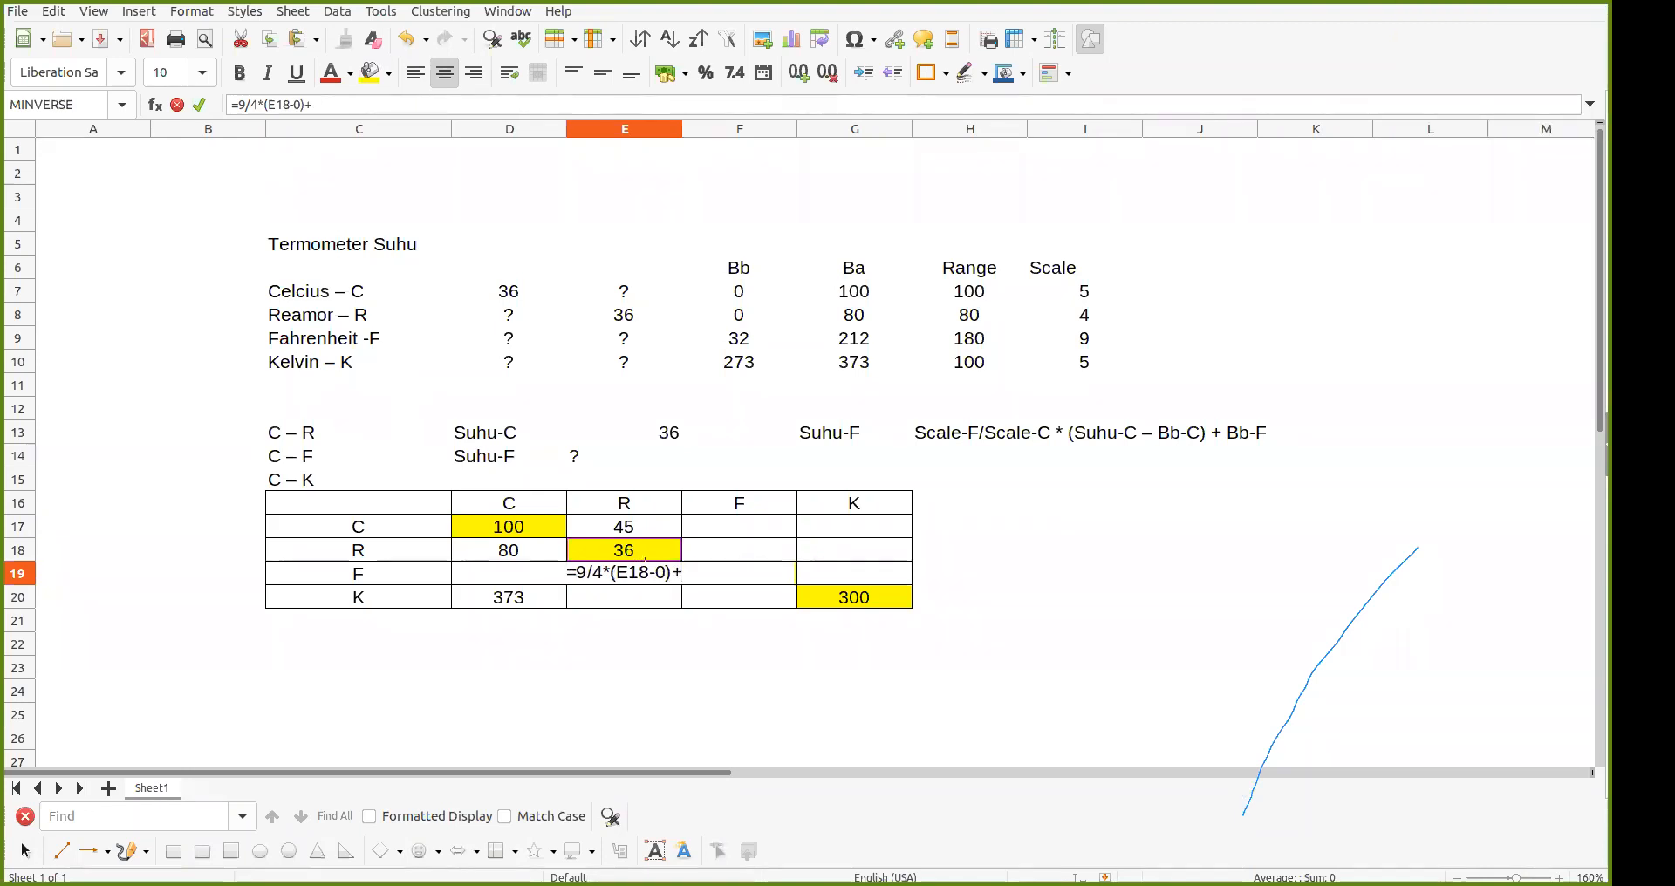
type("32")
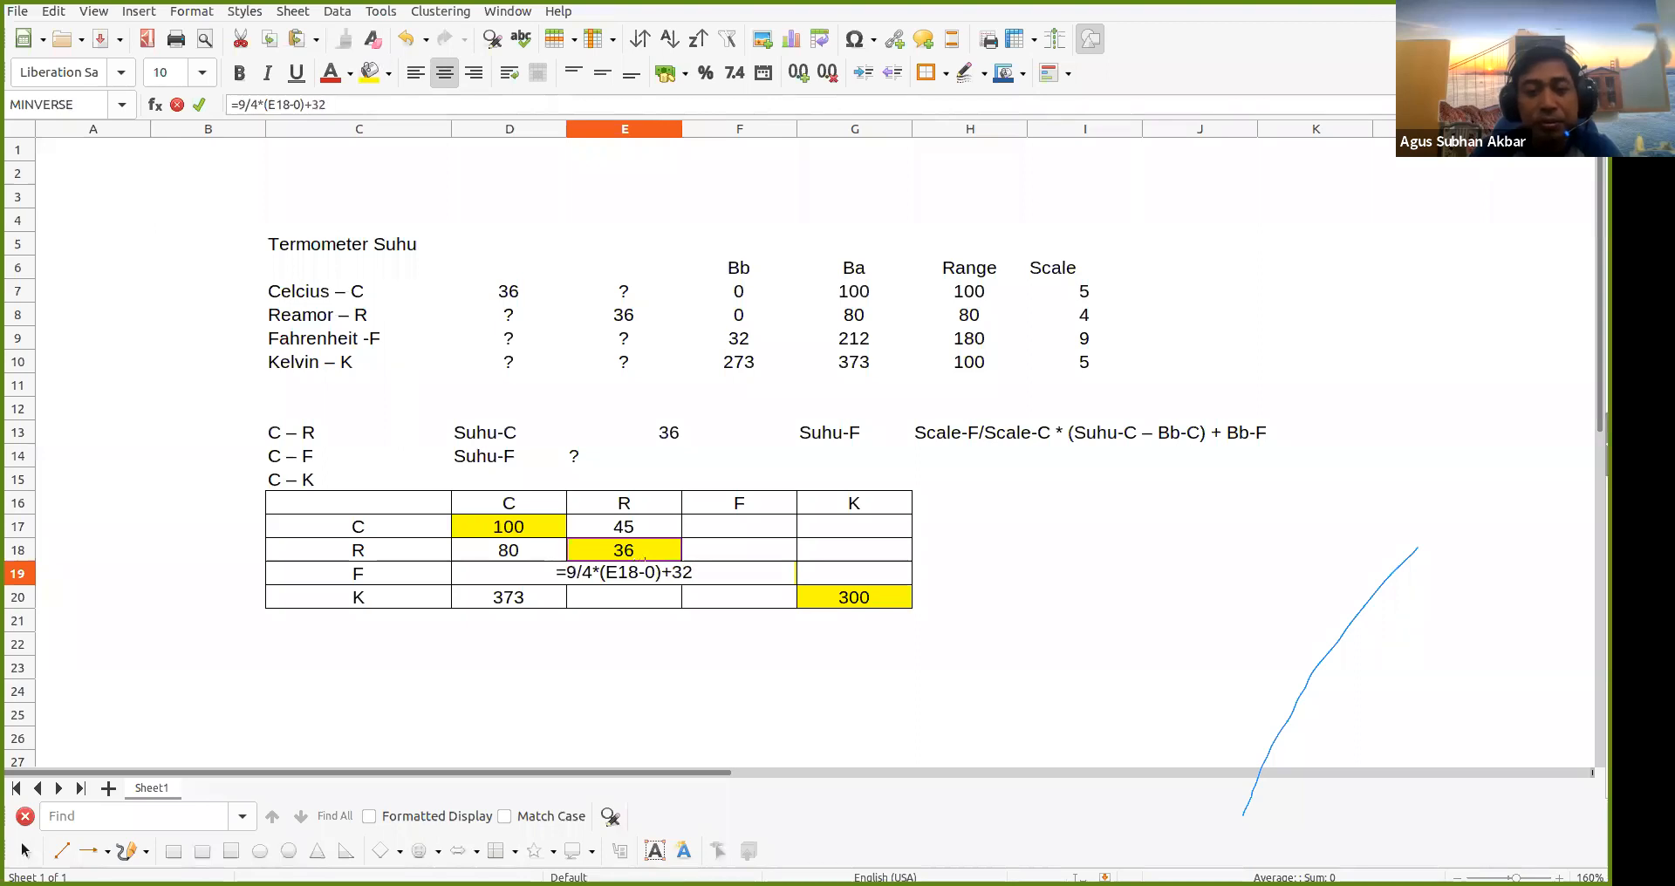
key("Return")
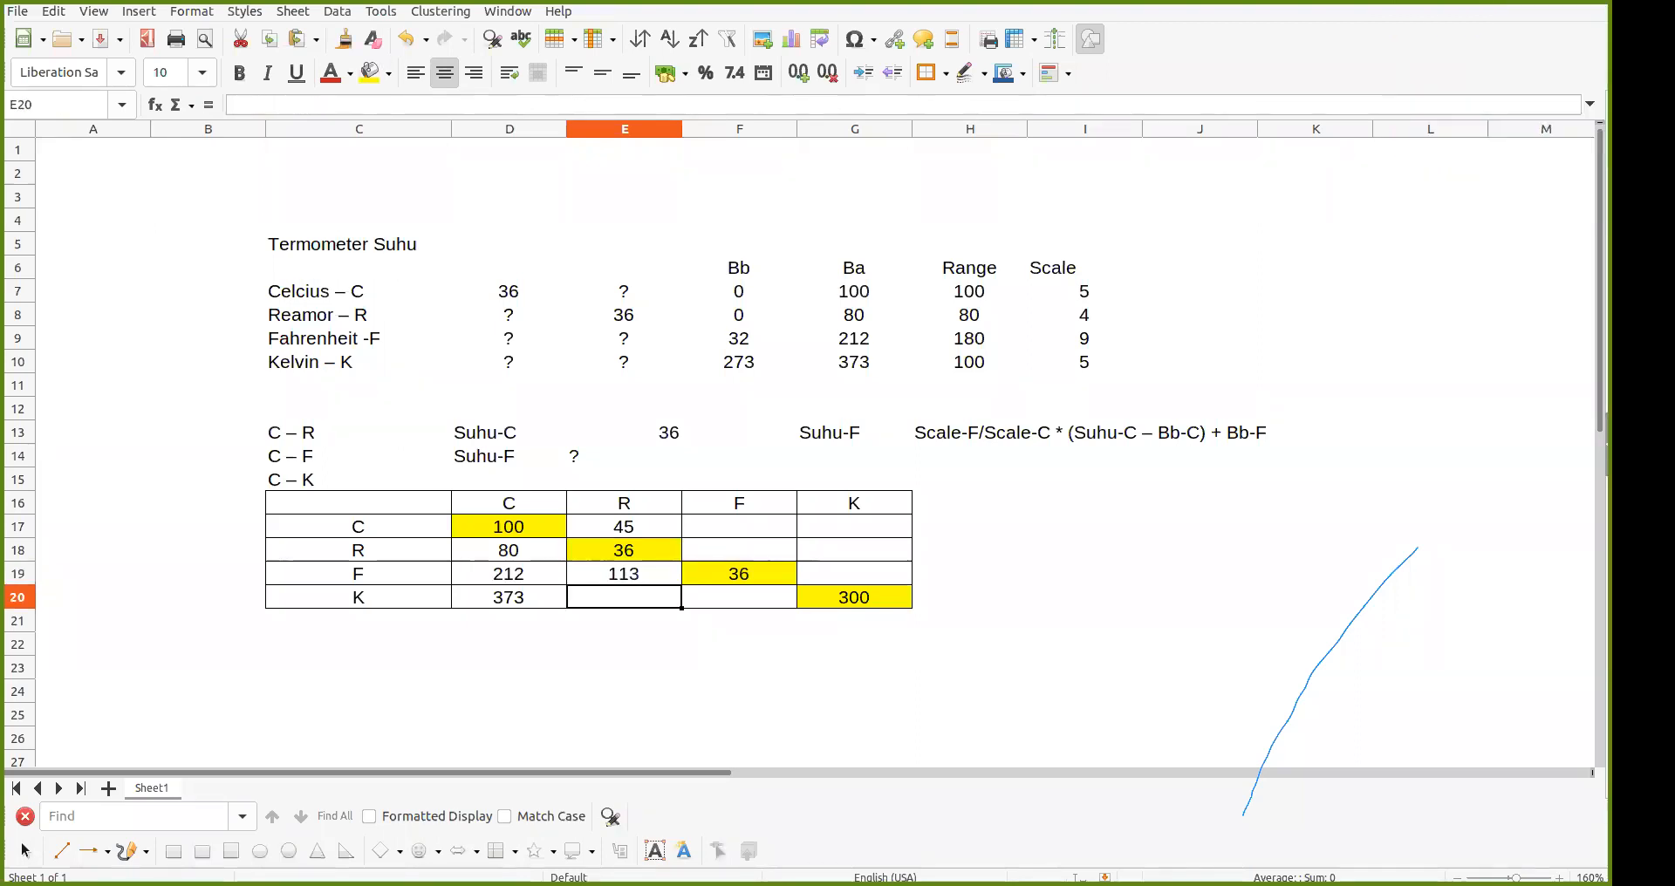
Step: Enter the Reamor-to-Kelvin conversion formula =5/4*(E18-0)+273 in cell E20
type("=")
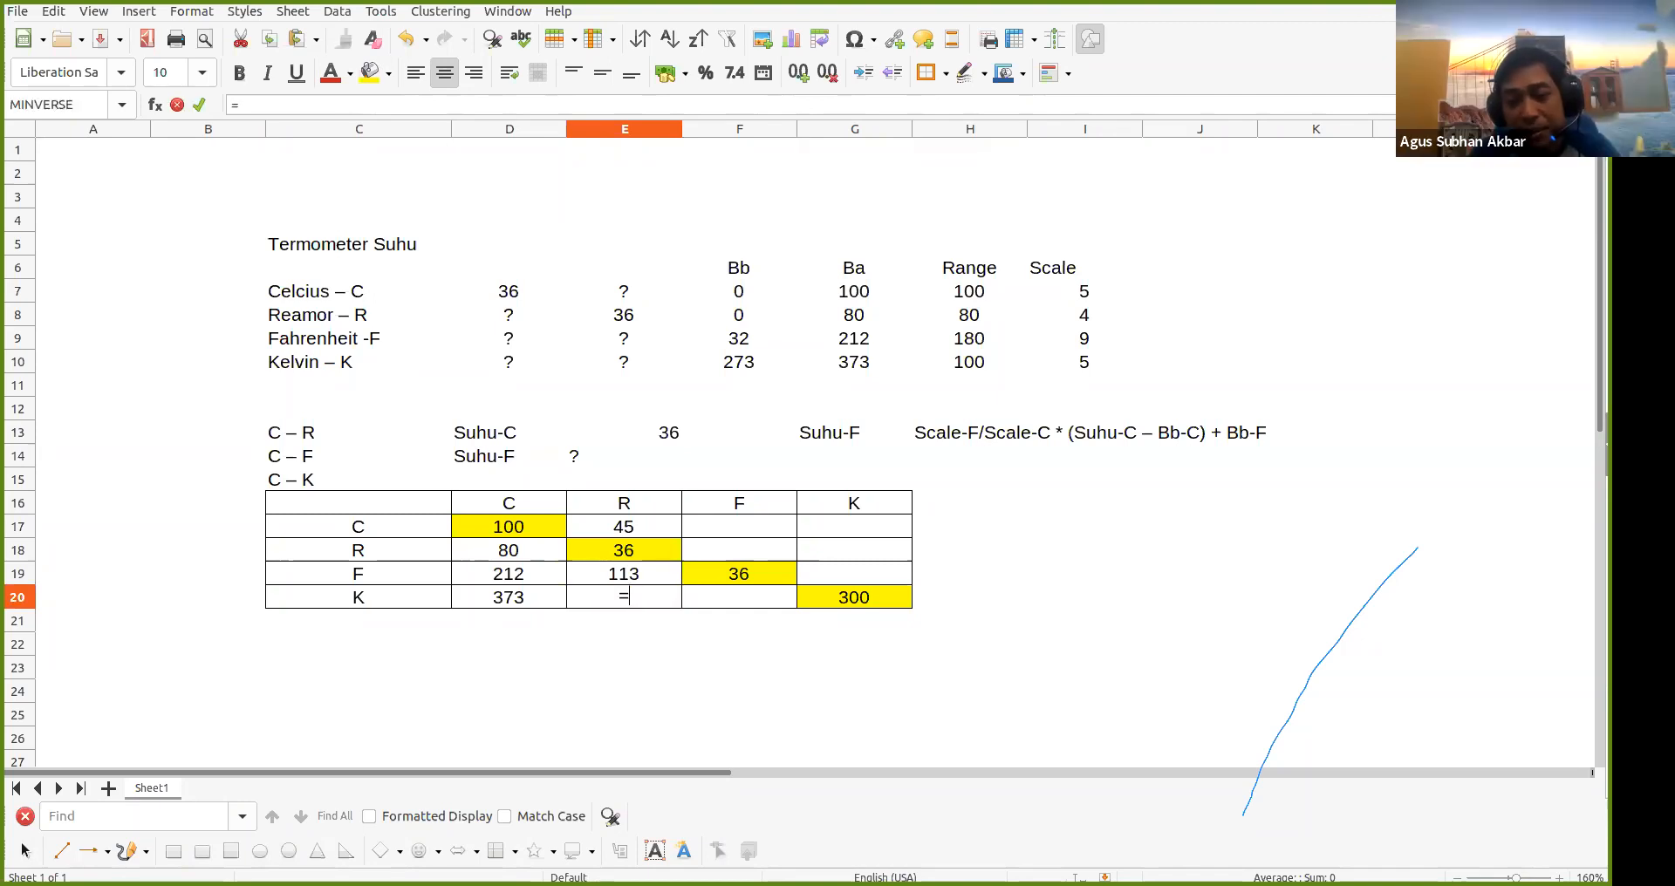
type("5/")
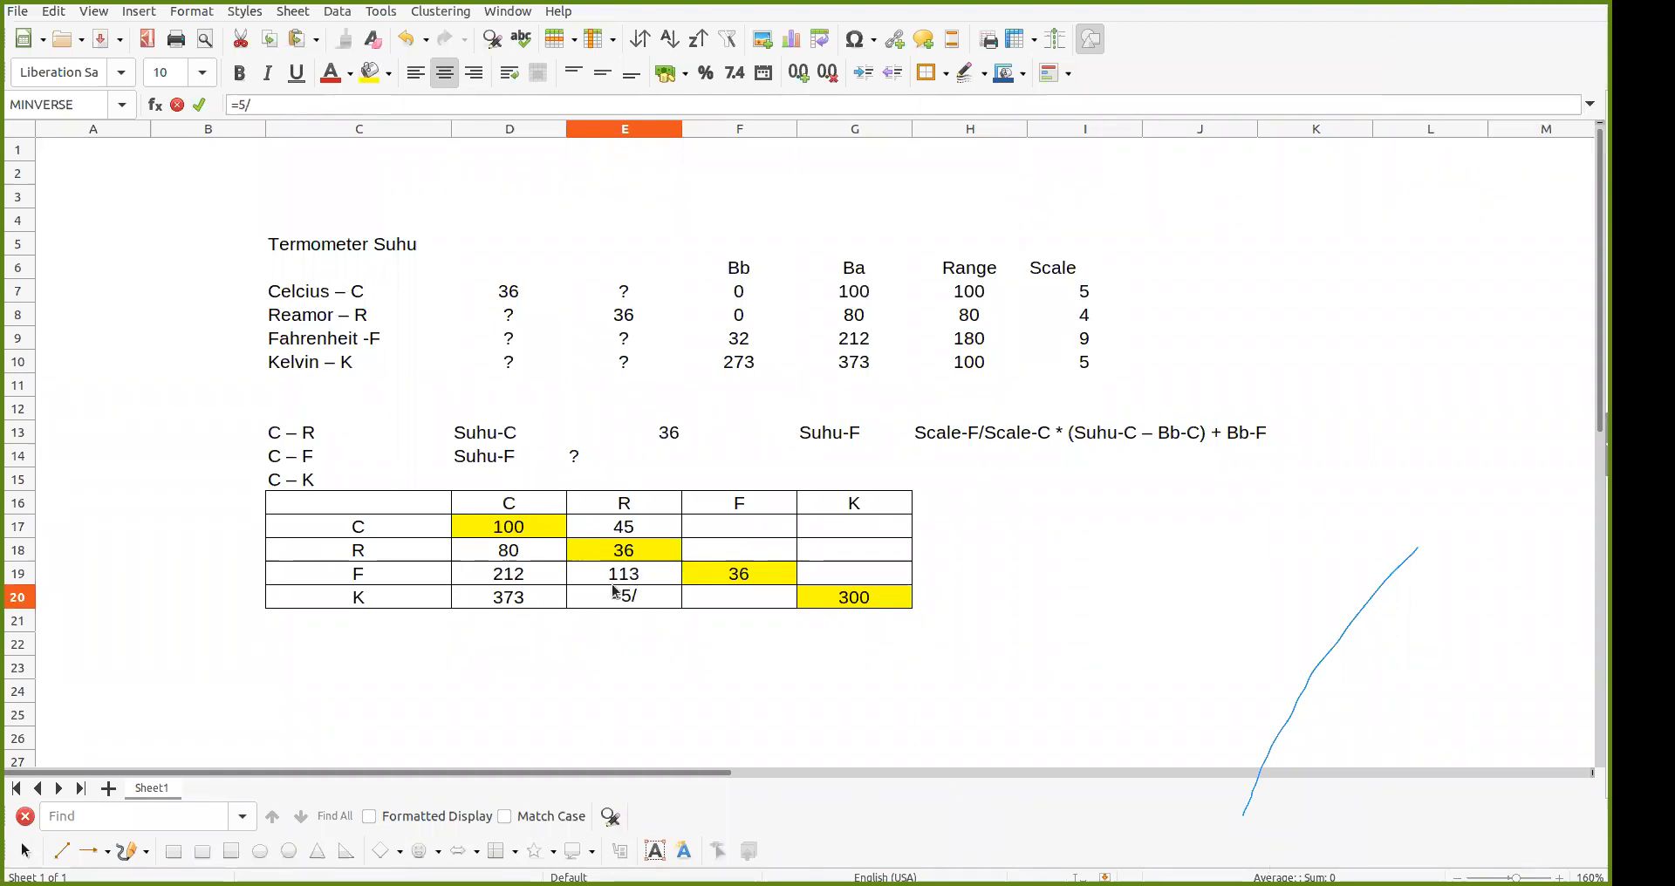
left_click(634, 557)
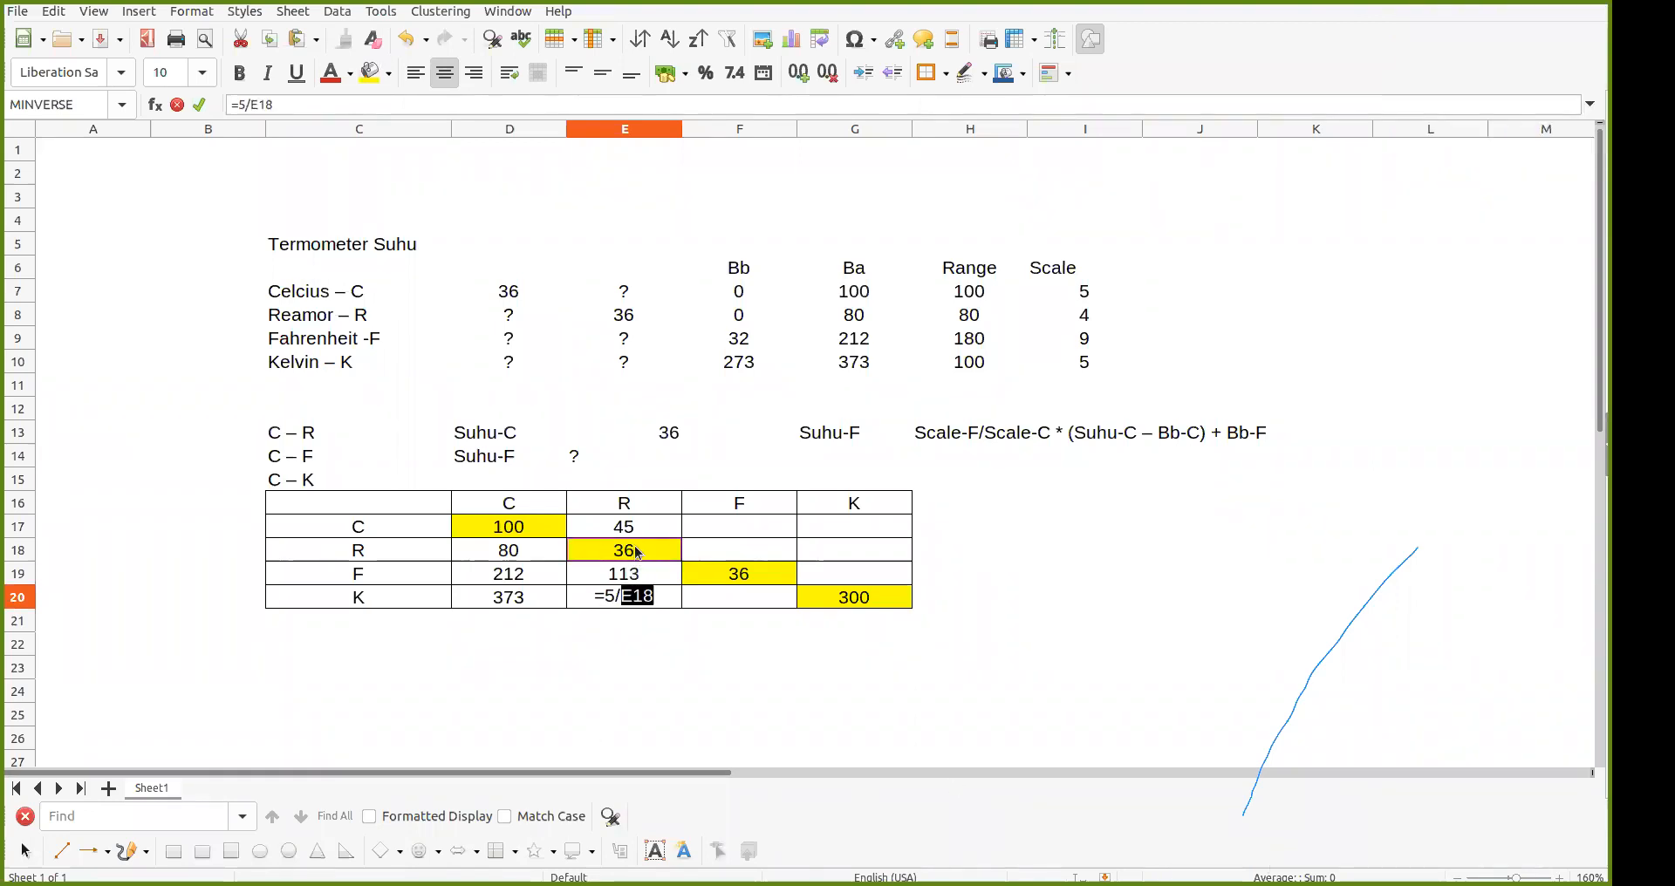
left_click(660, 602)
key("BackSpace")
key("BackSpace")
key("BackSpace")
type("4")
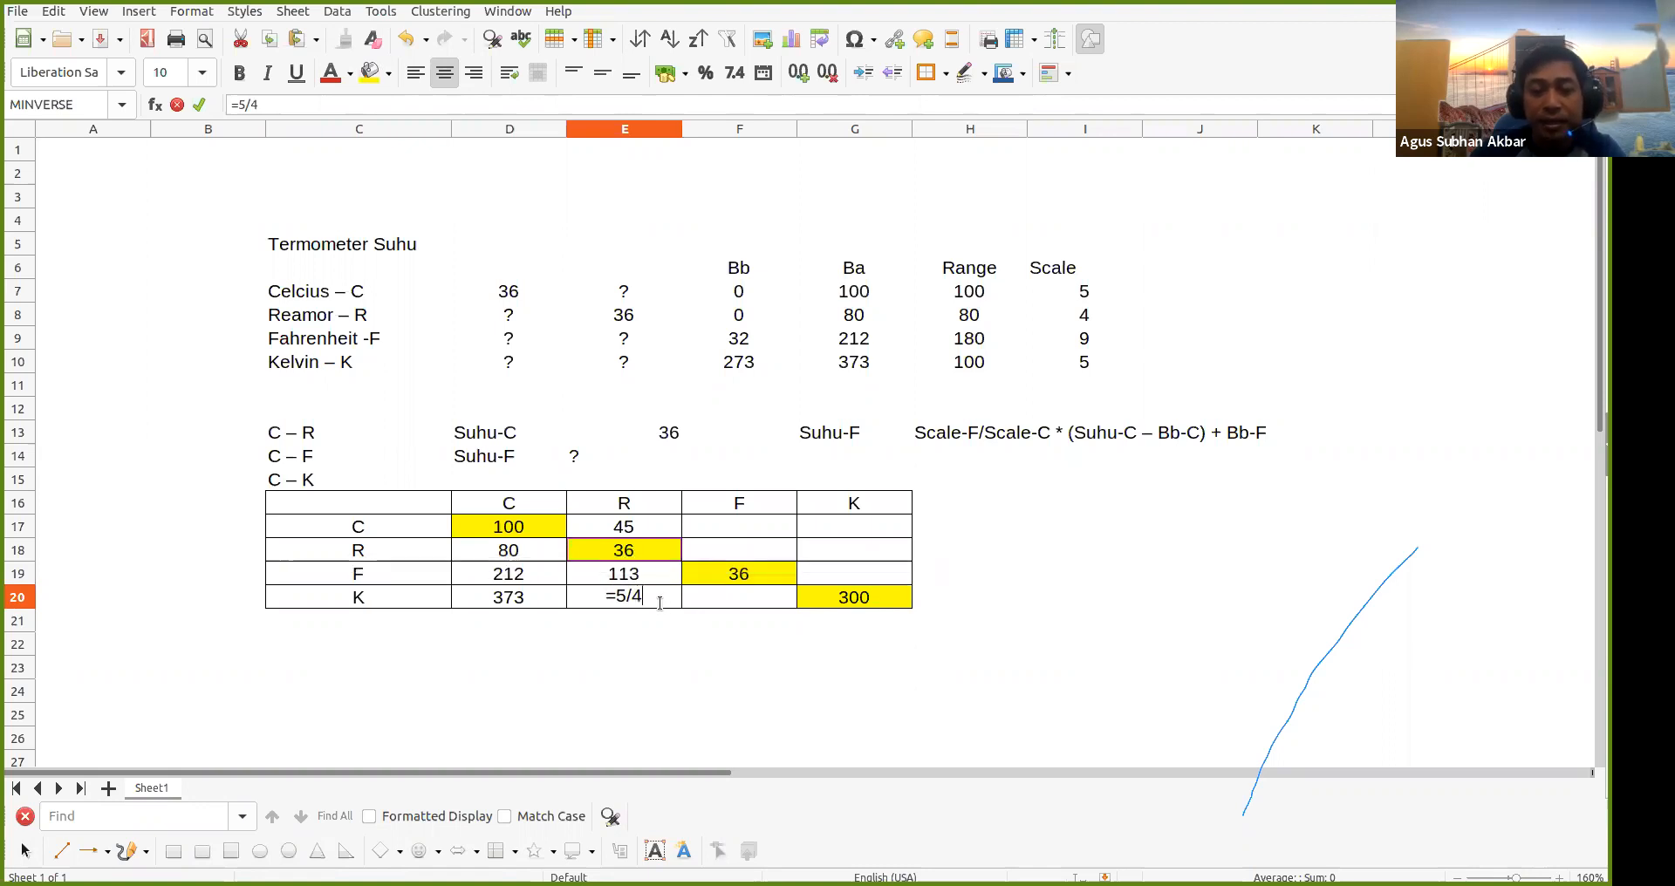
type("*(")
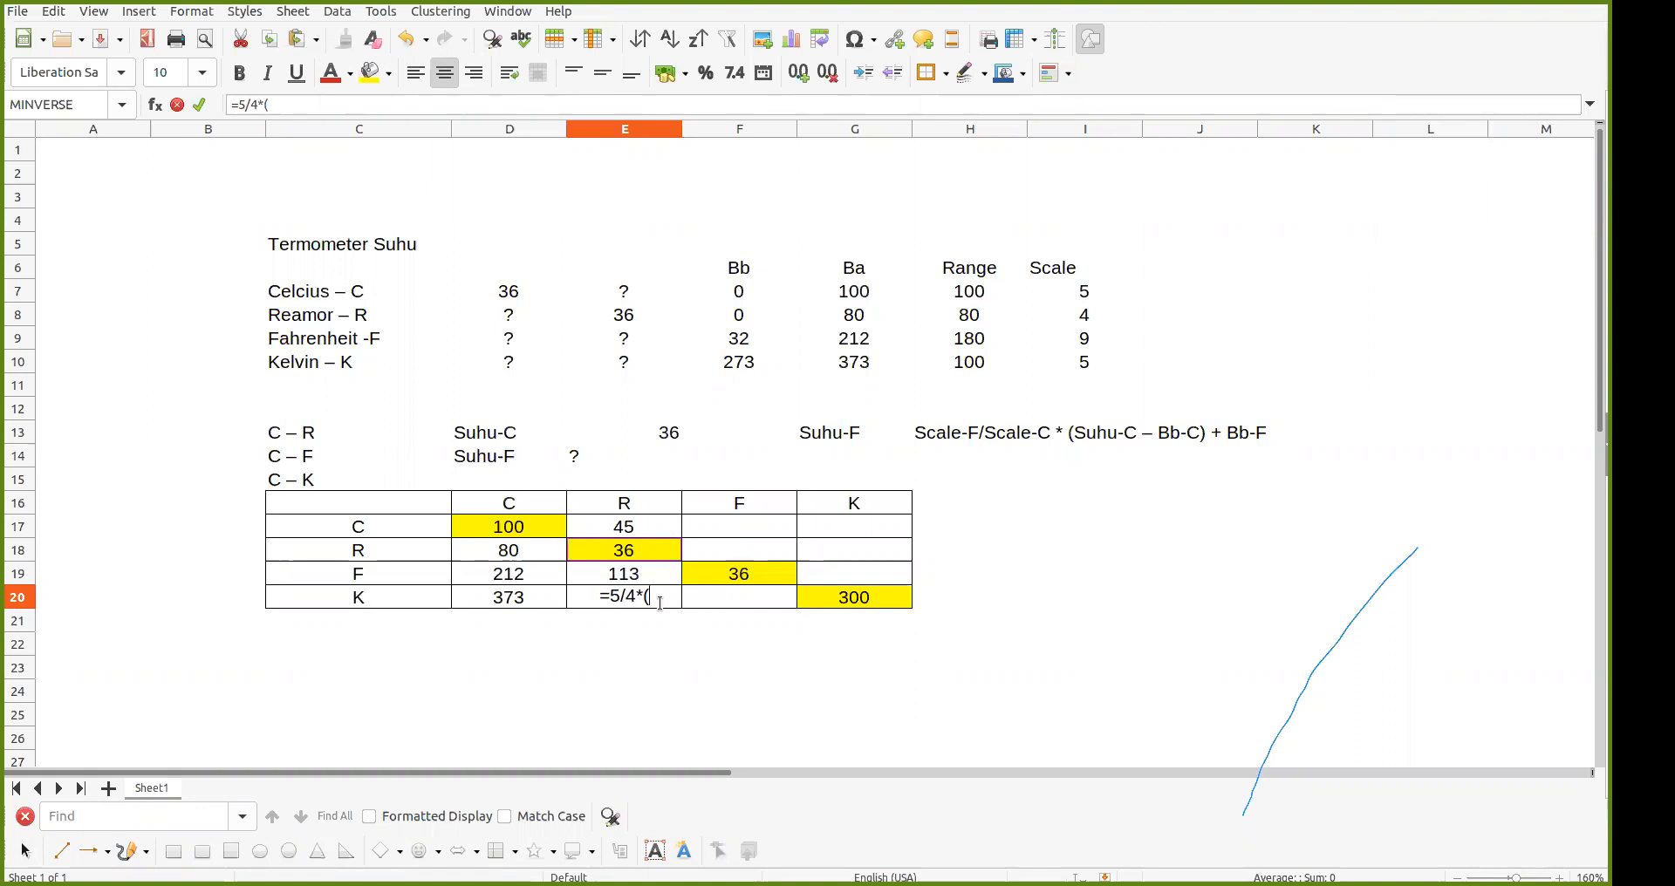
left_click(629, 556)
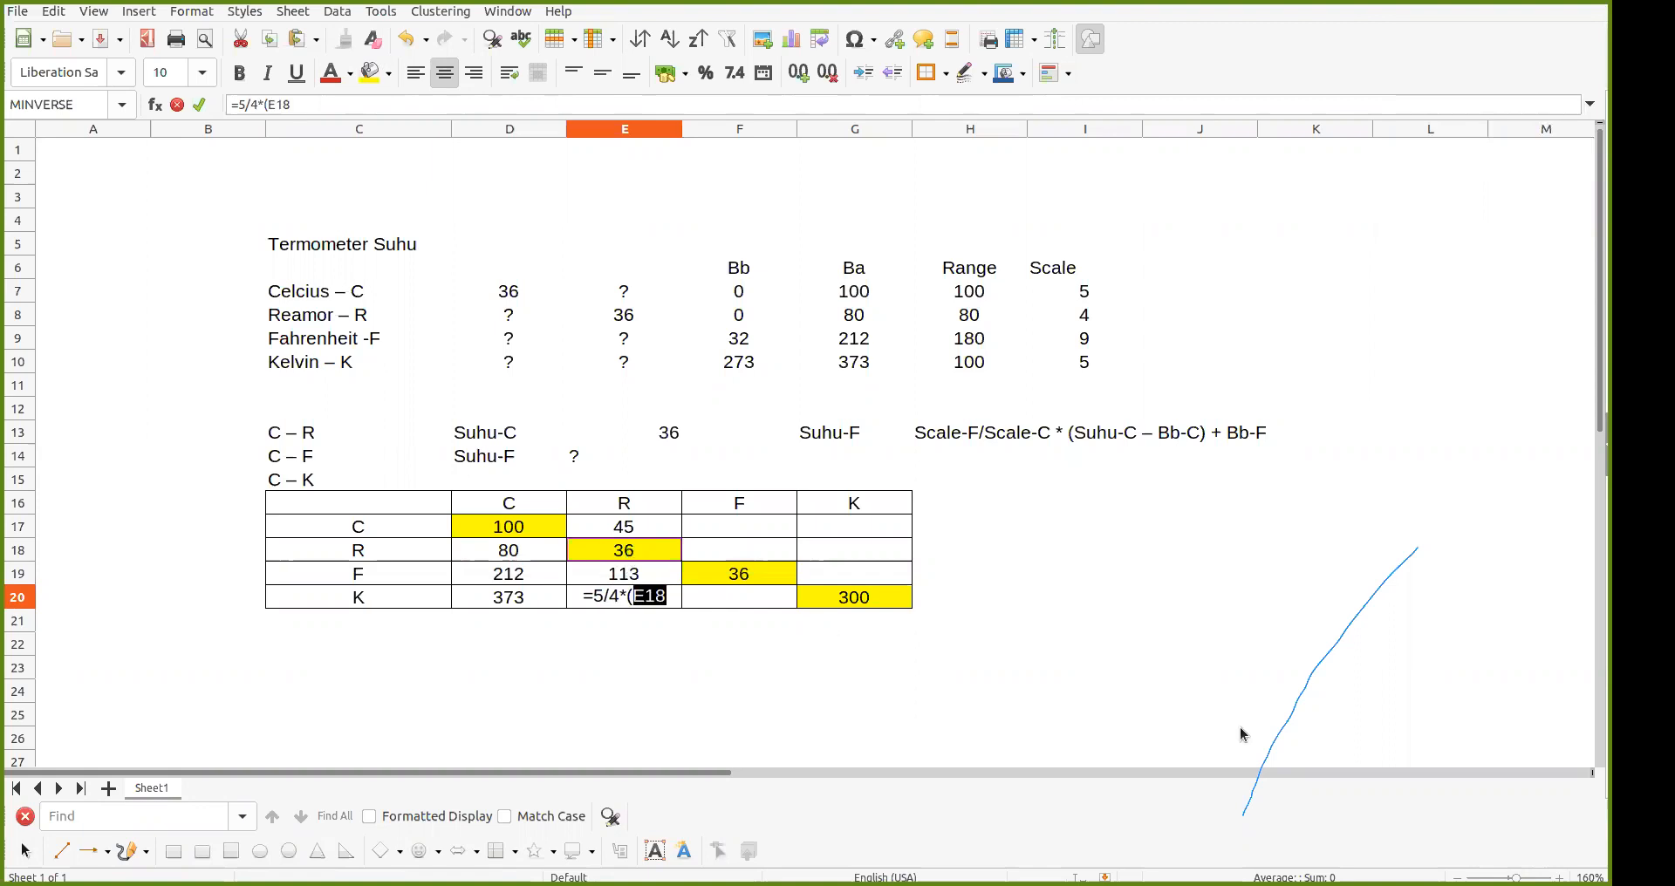
type("-")
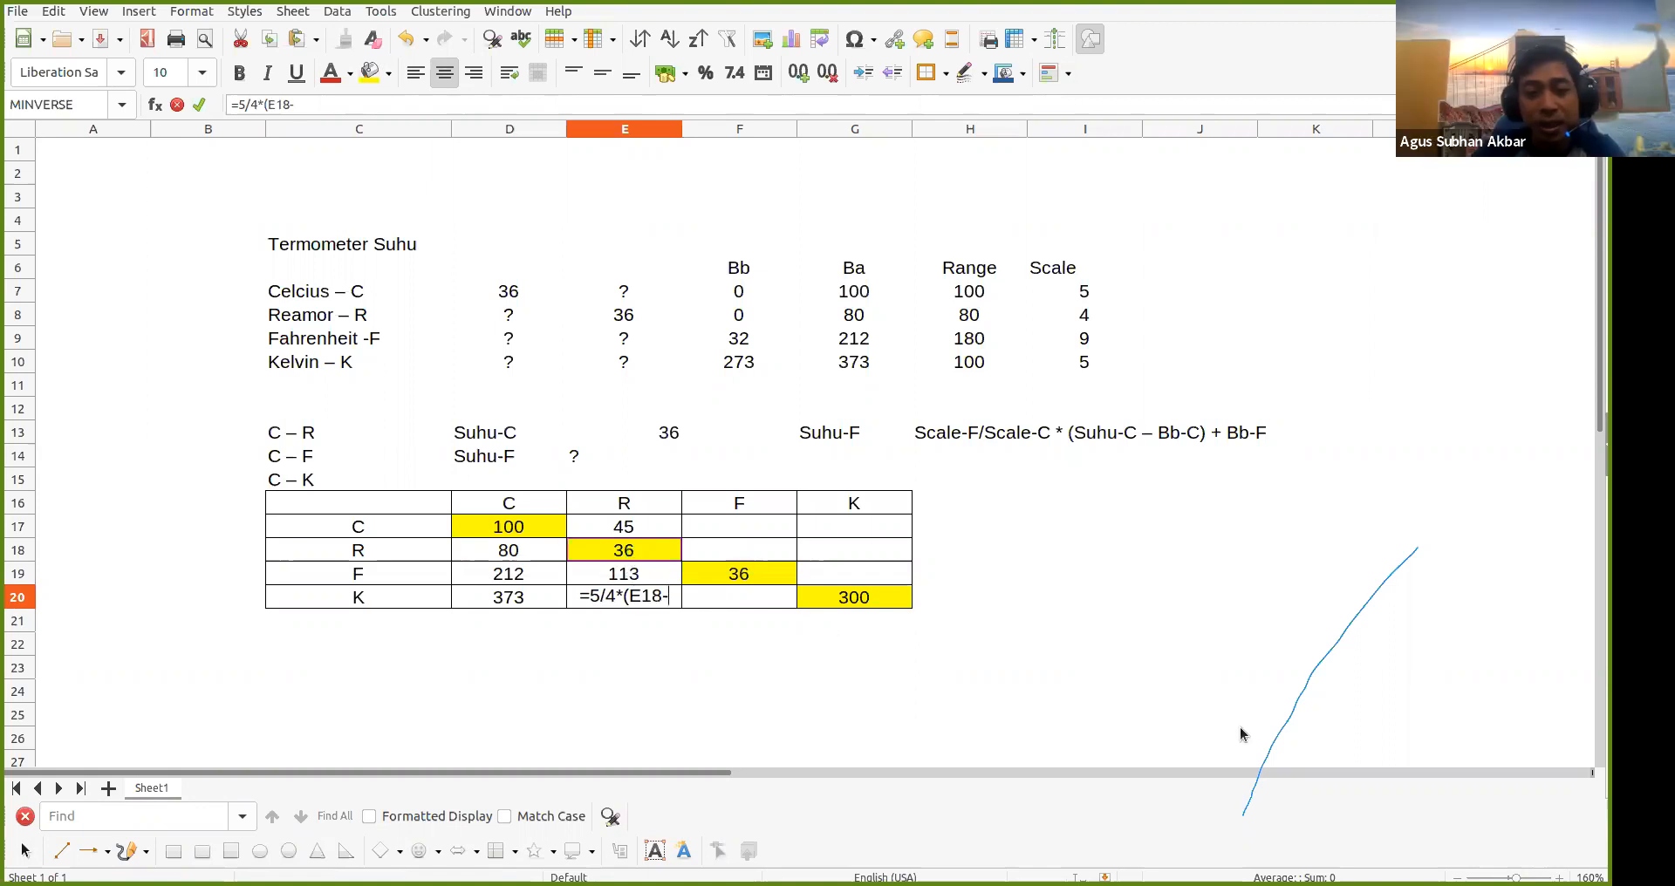
type("0)")
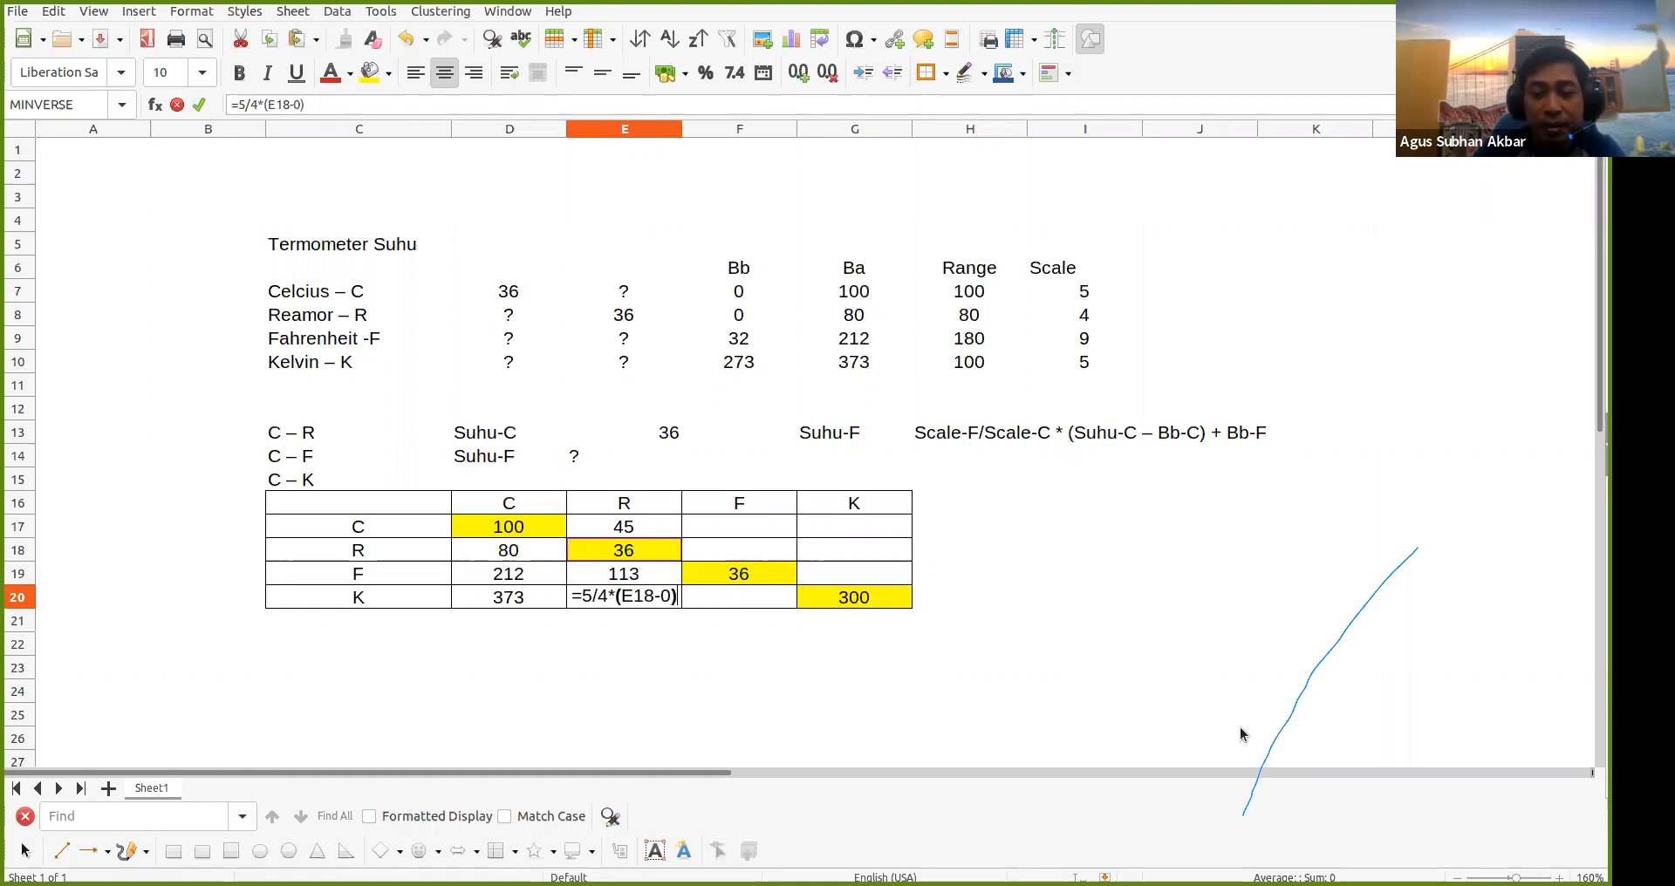
type("+")
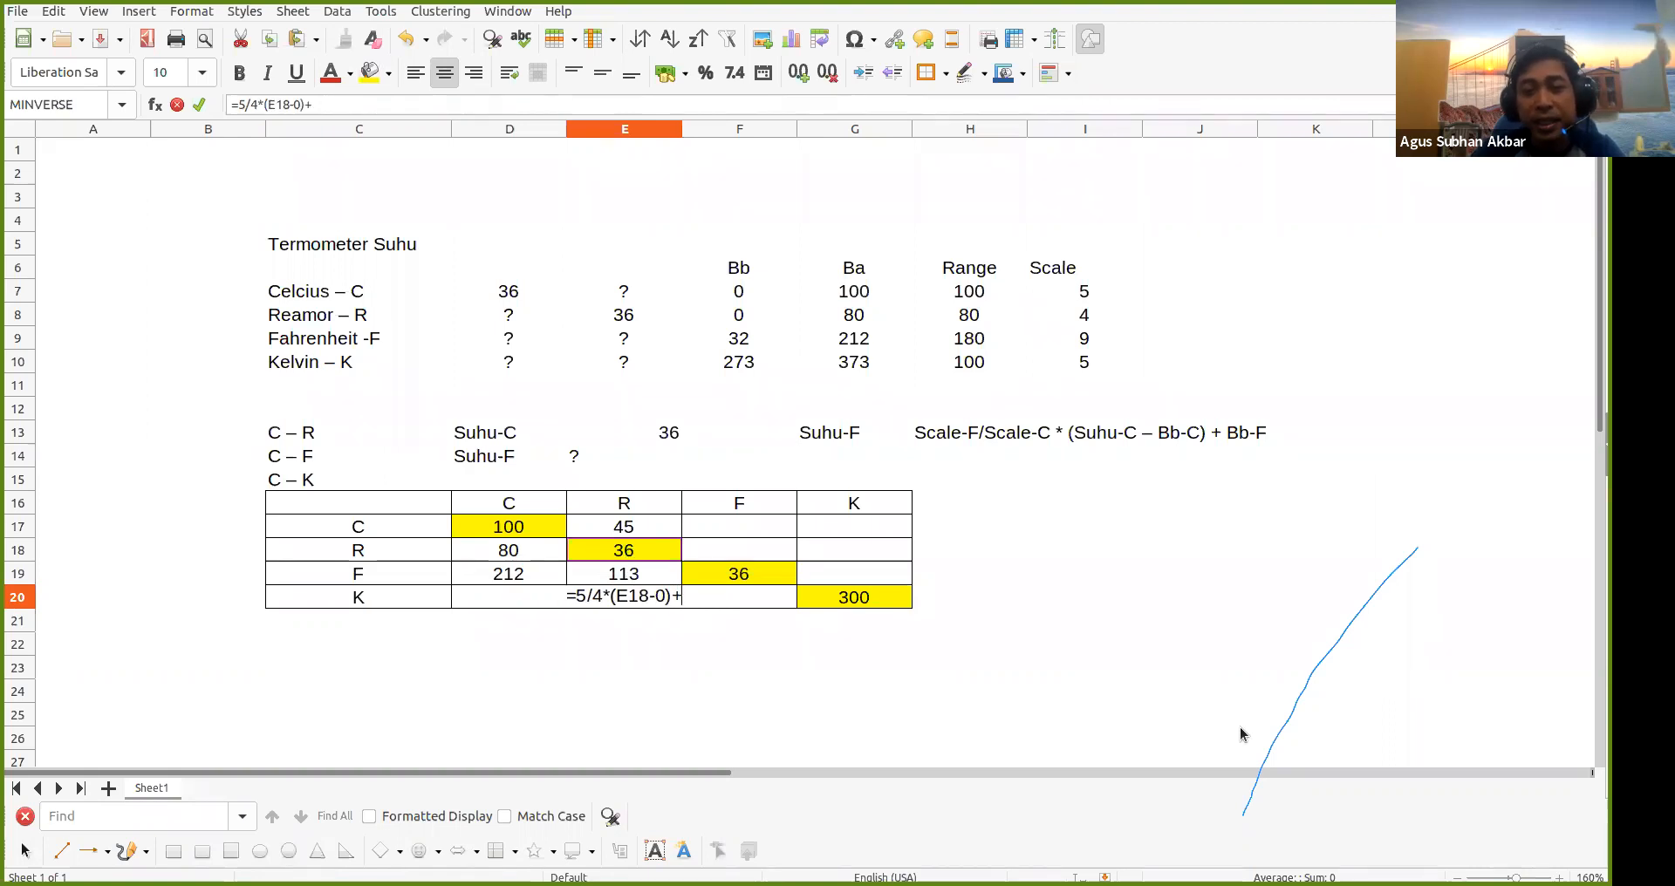
type("273")
key("Return")
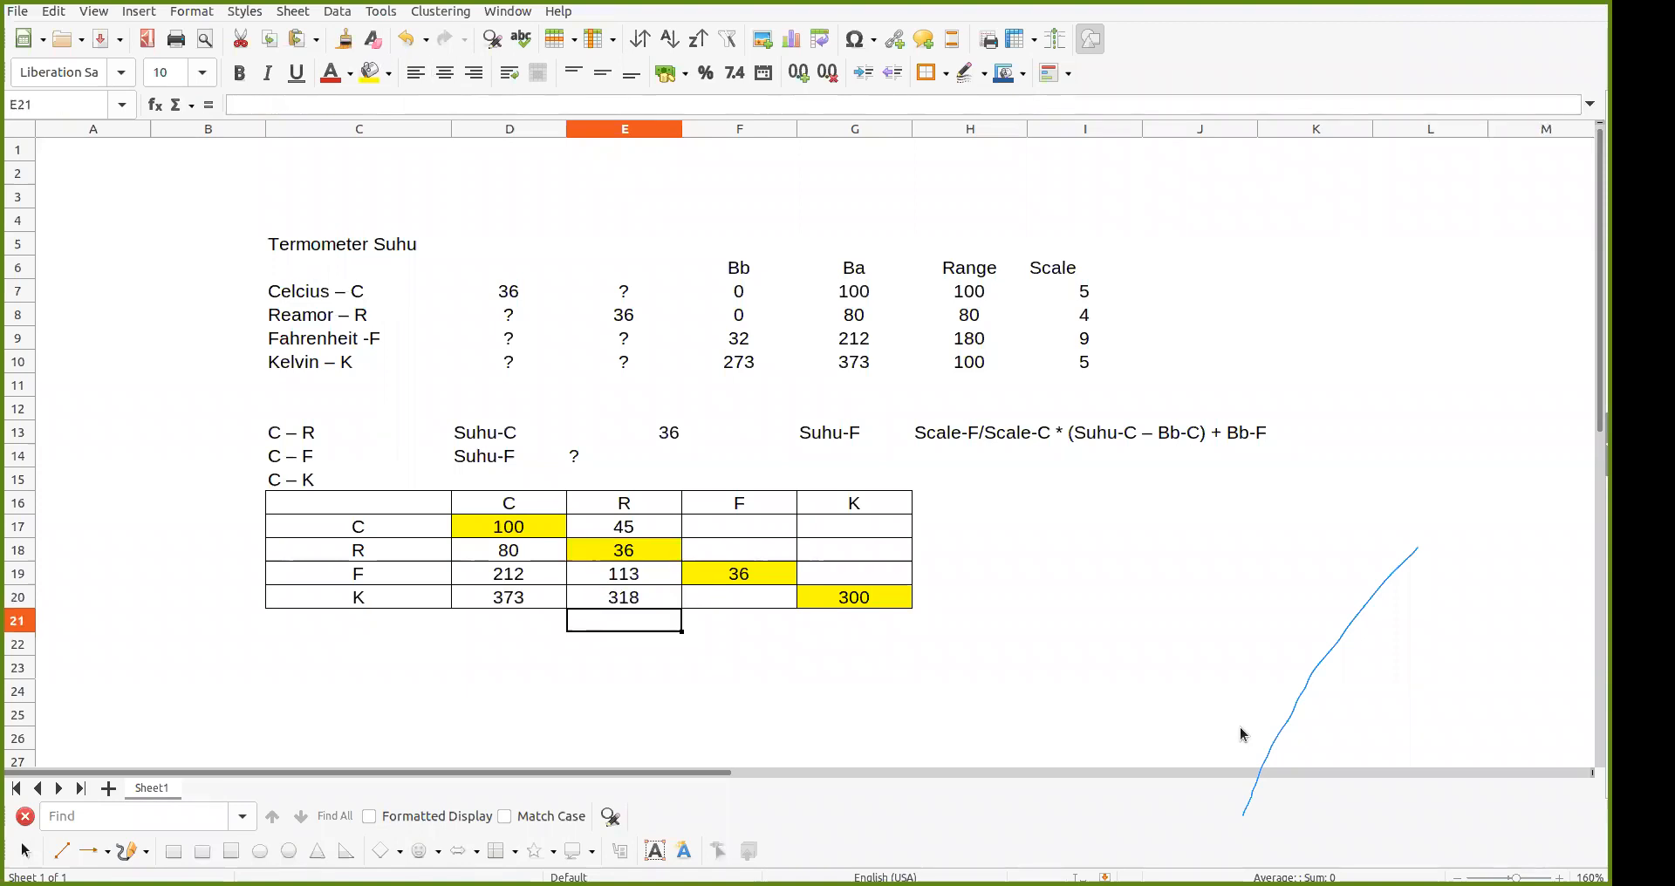
Step: Set the Reamor value in E18 to 0 to test the R column's conversion formulas
left_click(668, 556)
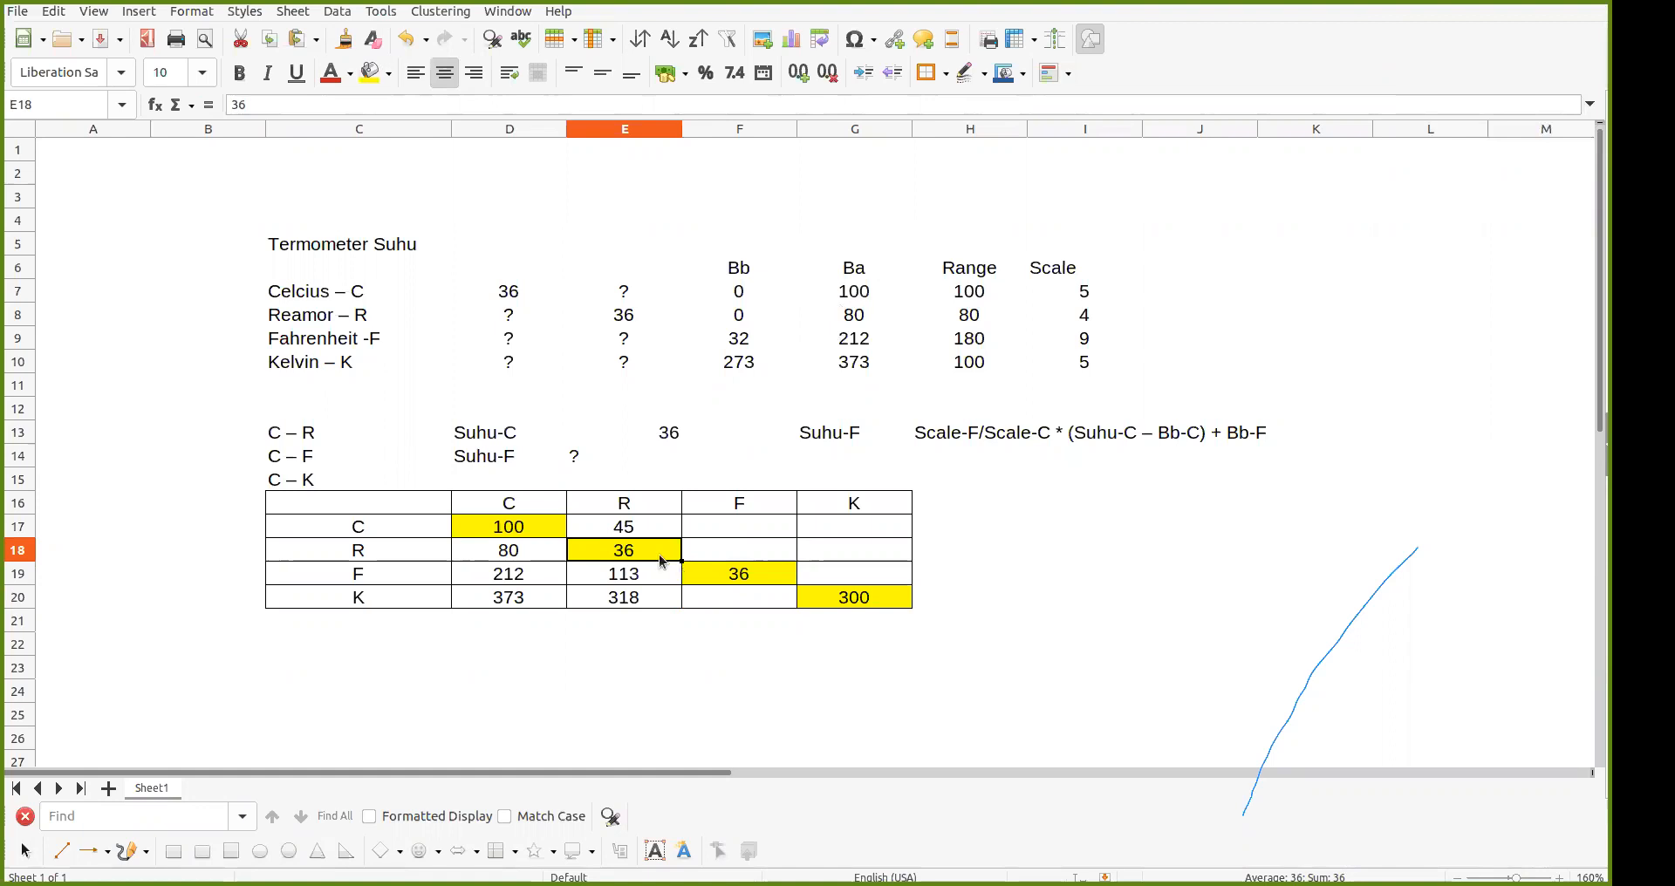
key("BackSpace")
key("Return")
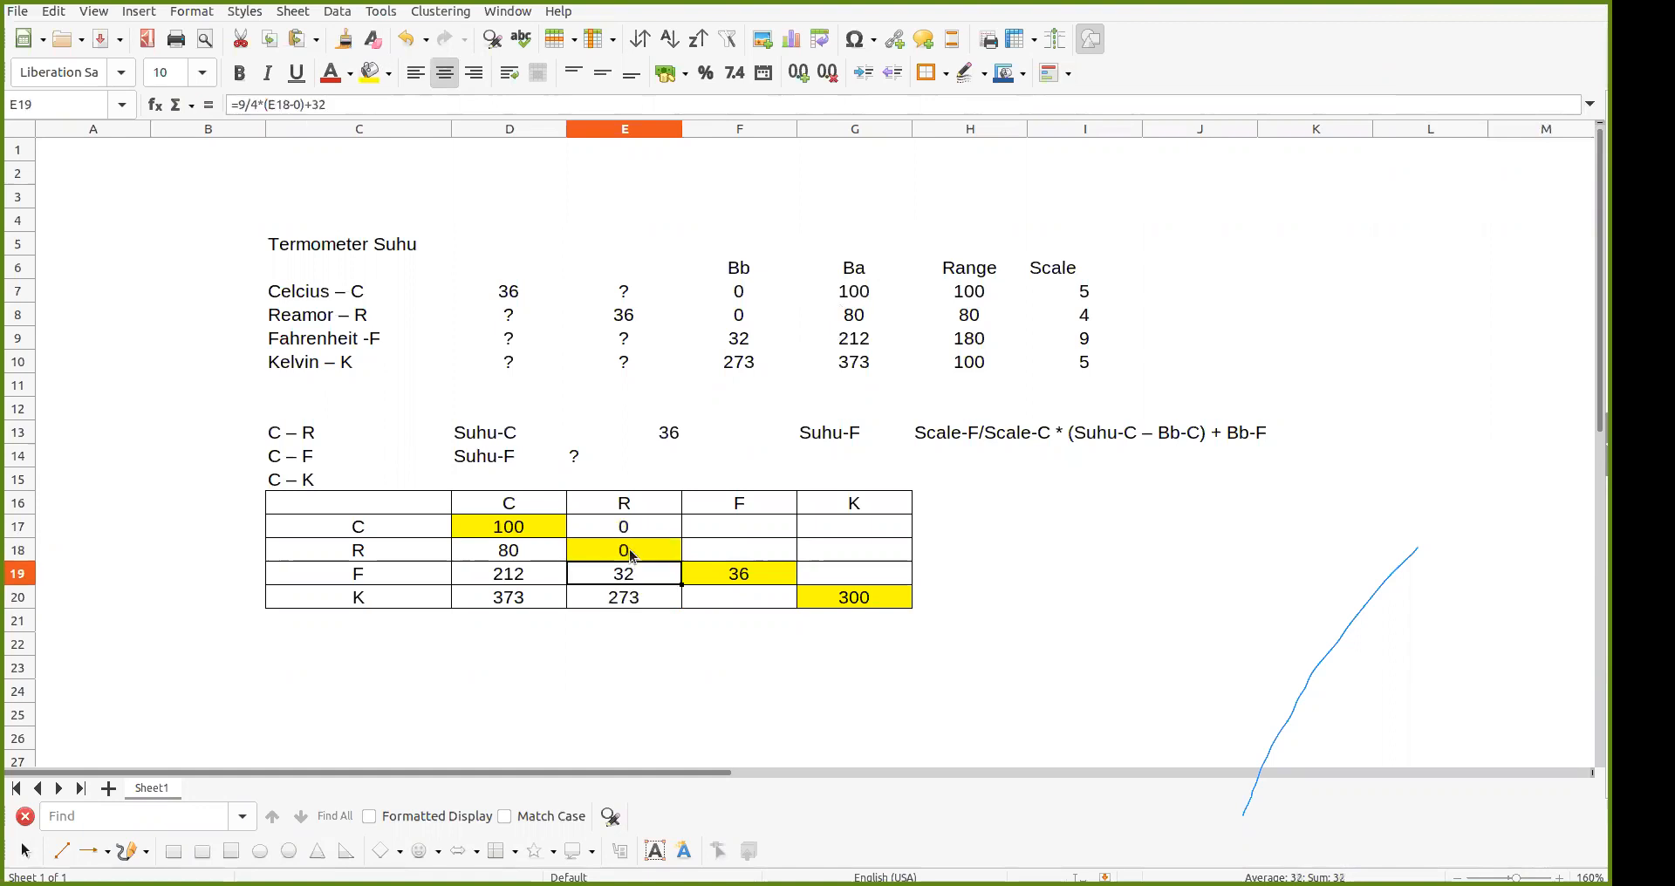
left_click(630, 548)
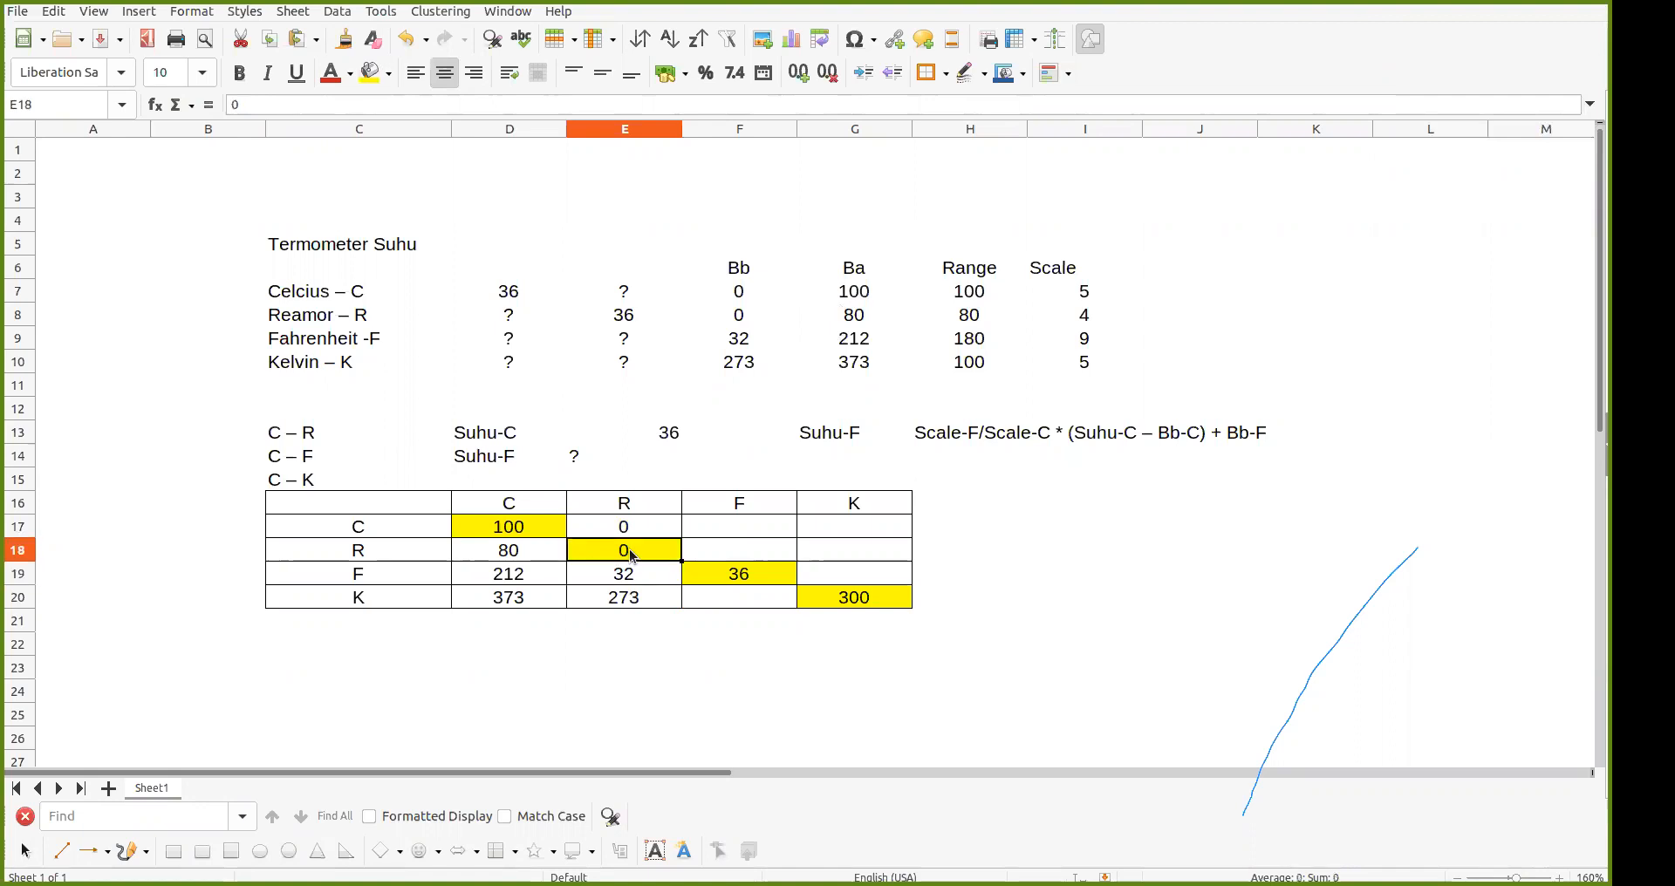
Step: Set the Reamor value in E18 to 80 to test the R column's conversion formulas at the upper limit
type("80")
key("Return")
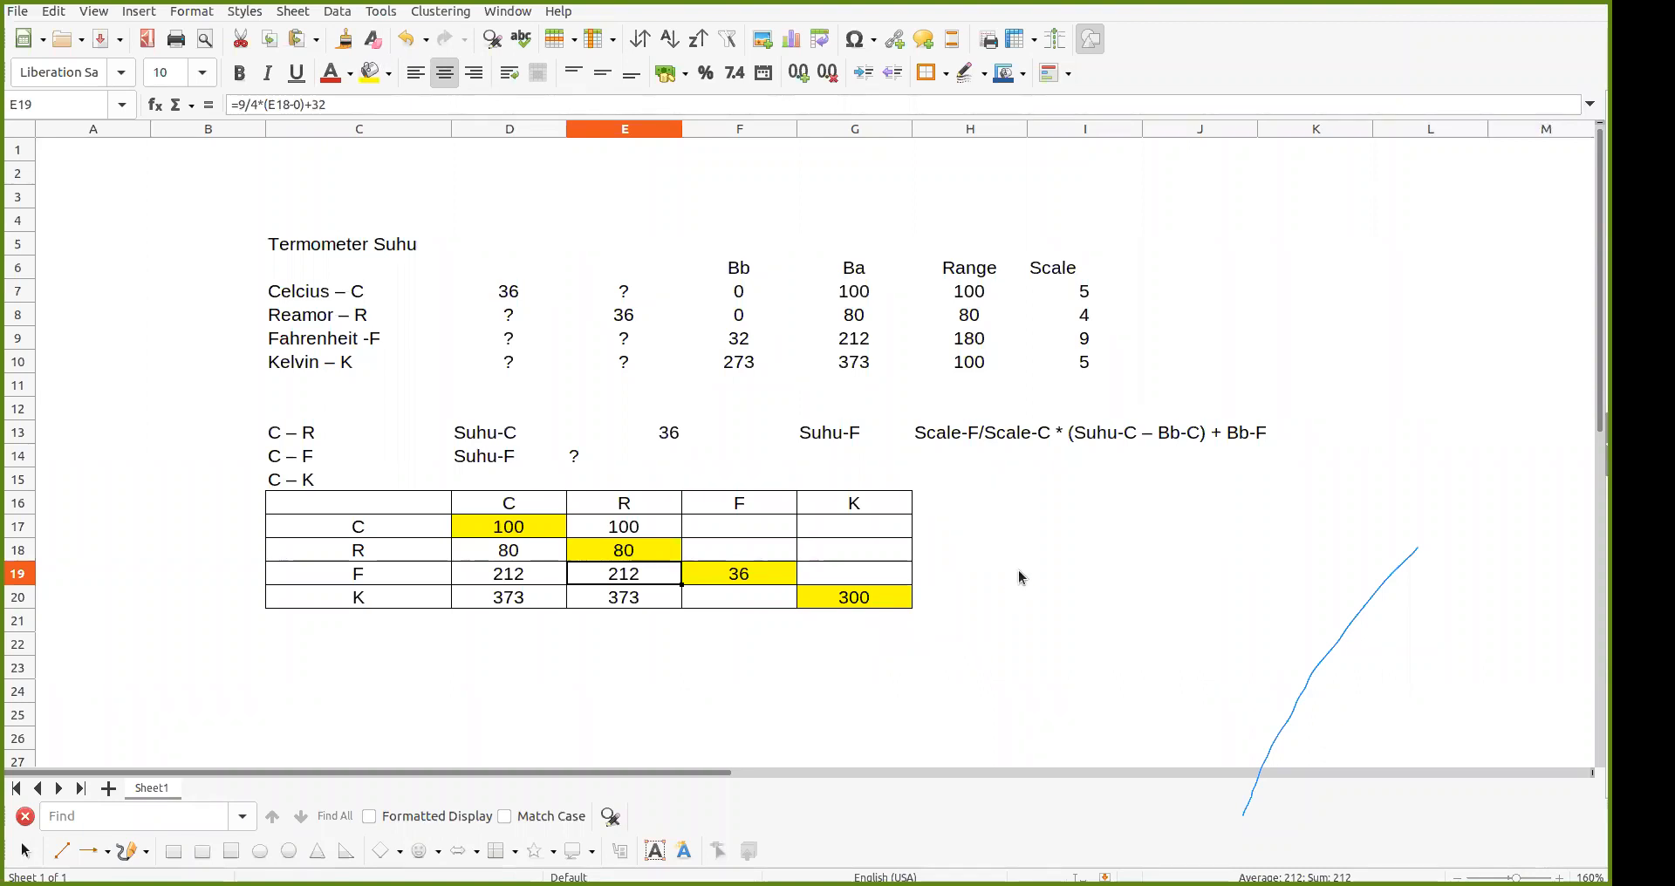
left_click(531, 661)
left_click(696, 676)
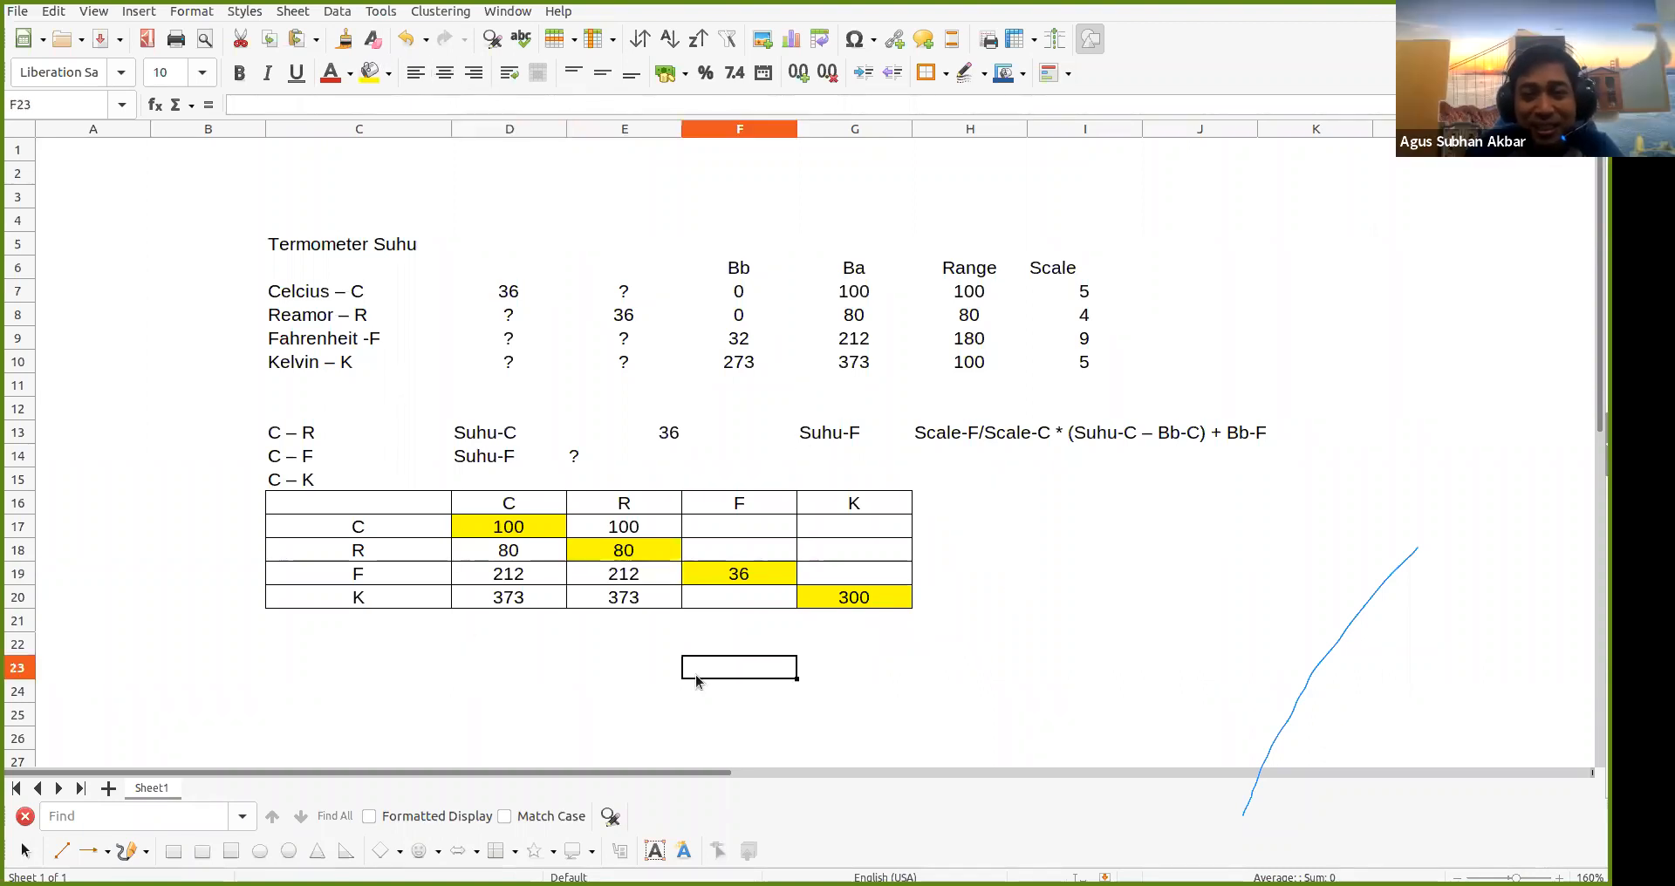
Step: Review the unfilled conversion cells in the table's F and K columns, and check the Celcius-to-Fahrenheit formula in D19 for comparison
left_click(741, 524)
left_click(750, 556)
left_click(750, 592)
left_click(851, 527)
left_click(850, 553)
left_click(858, 583)
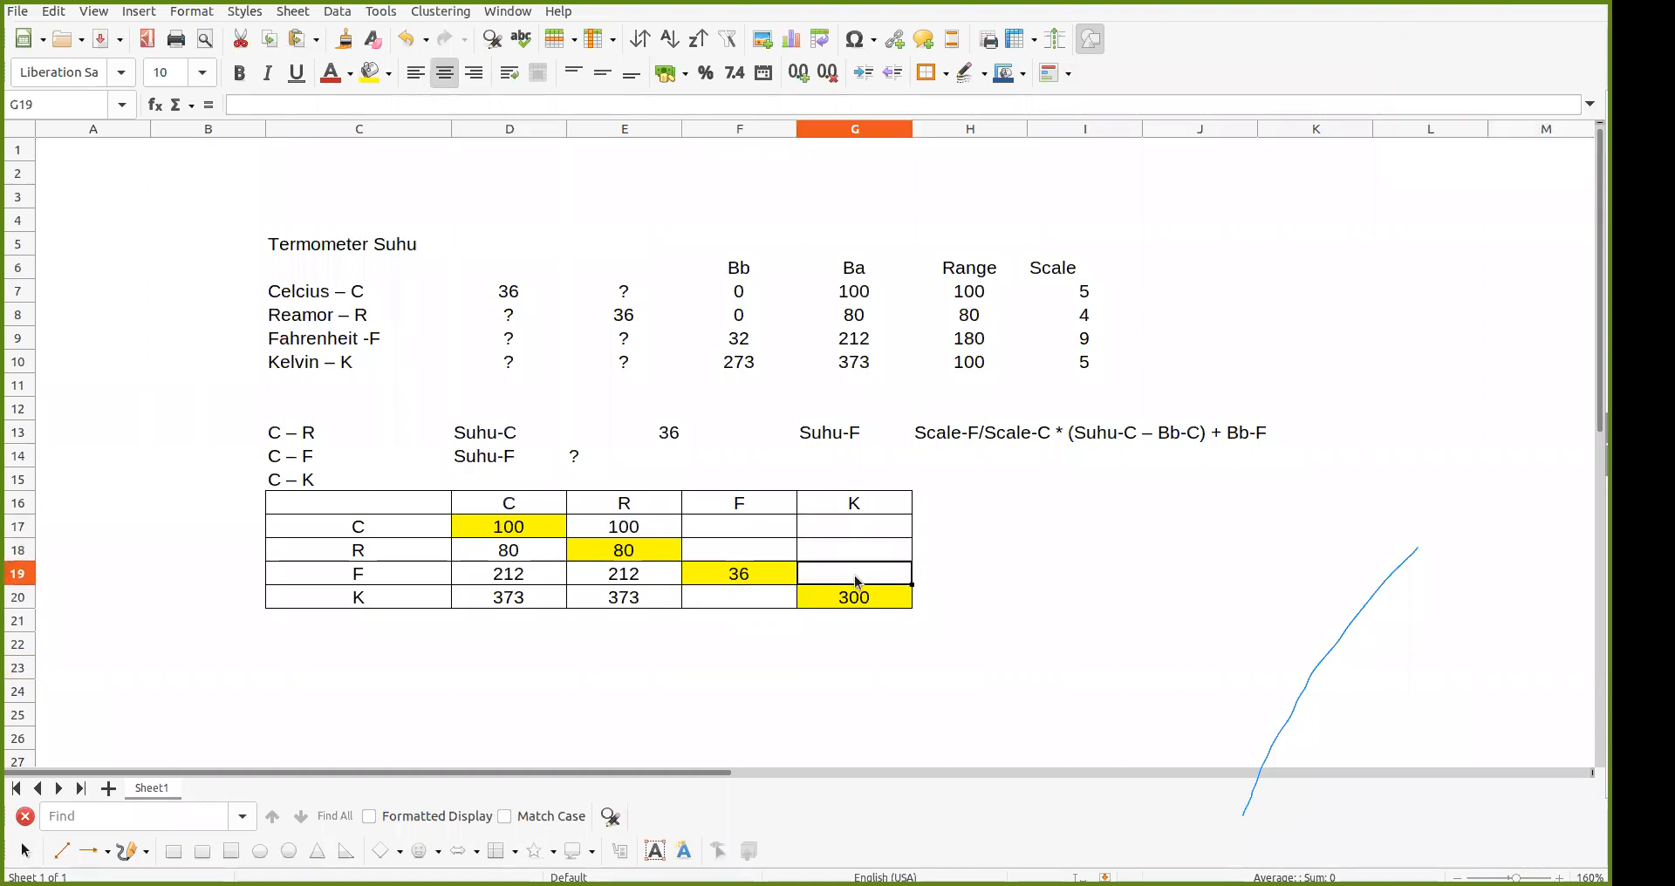
left_click(854, 526)
left_click(851, 550)
left_click(851, 577)
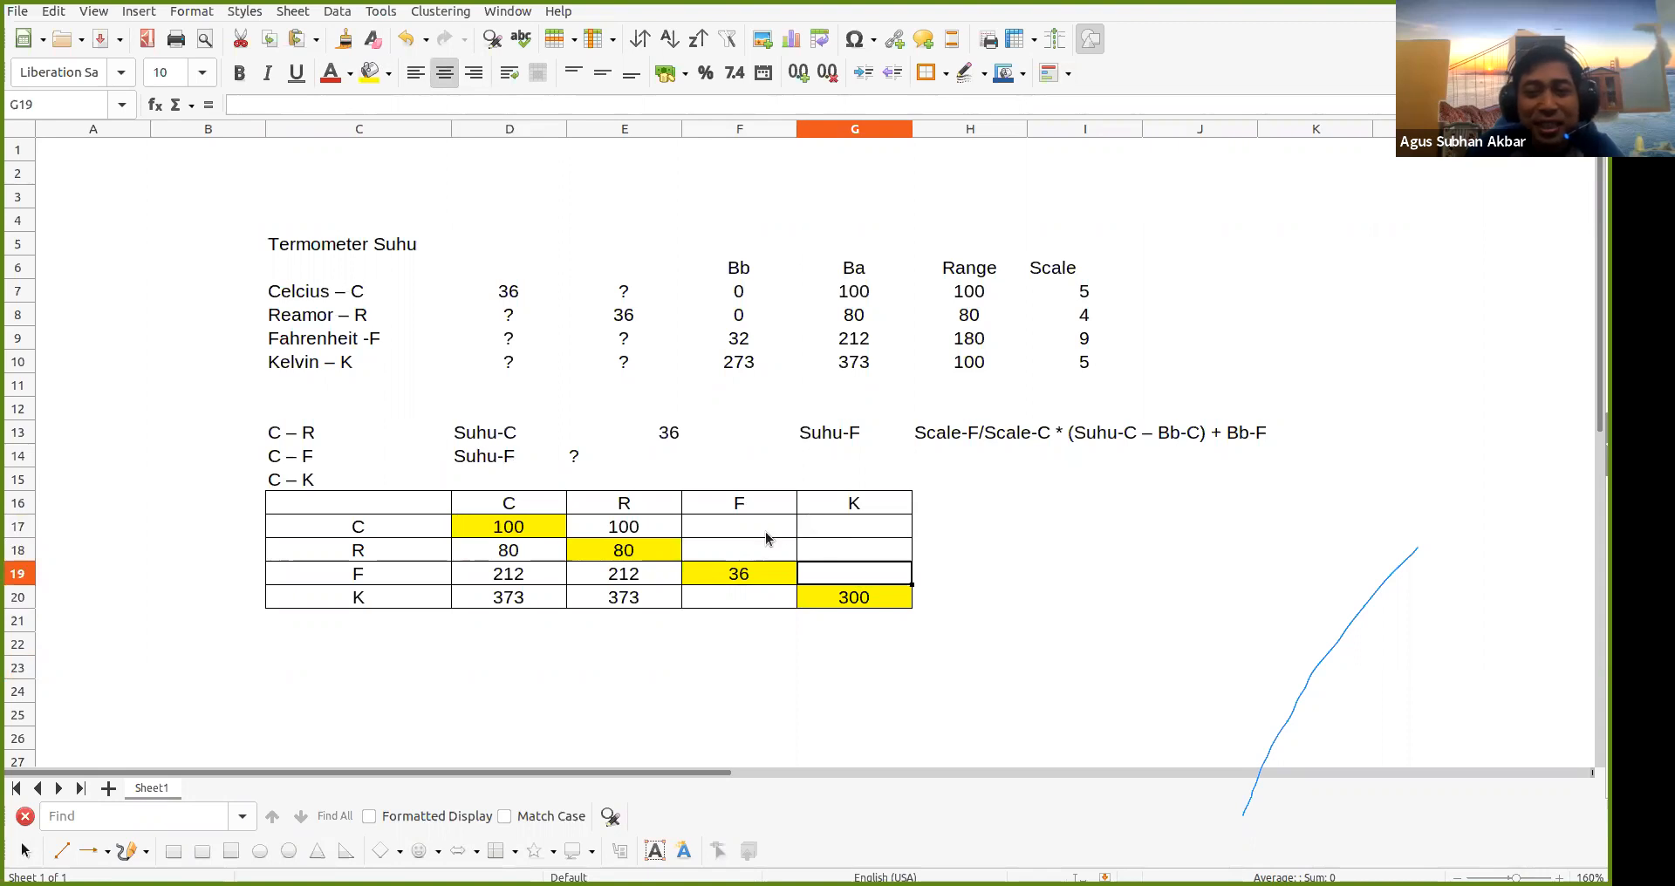
left_click(729, 522)
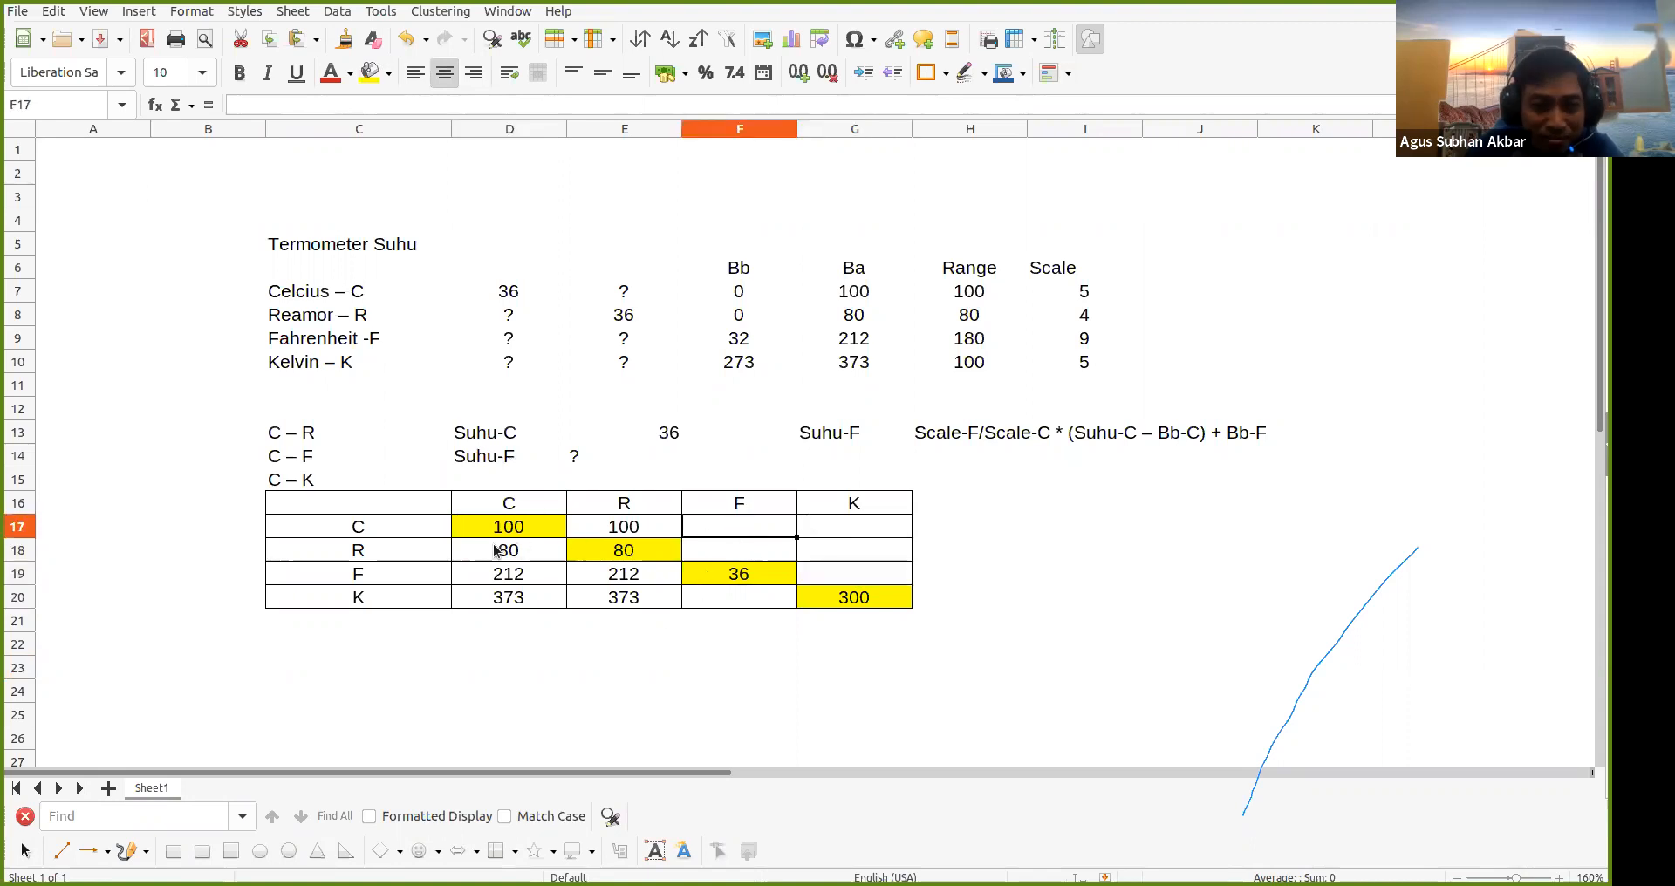
left_click(522, 532)
left_click(547, 567)
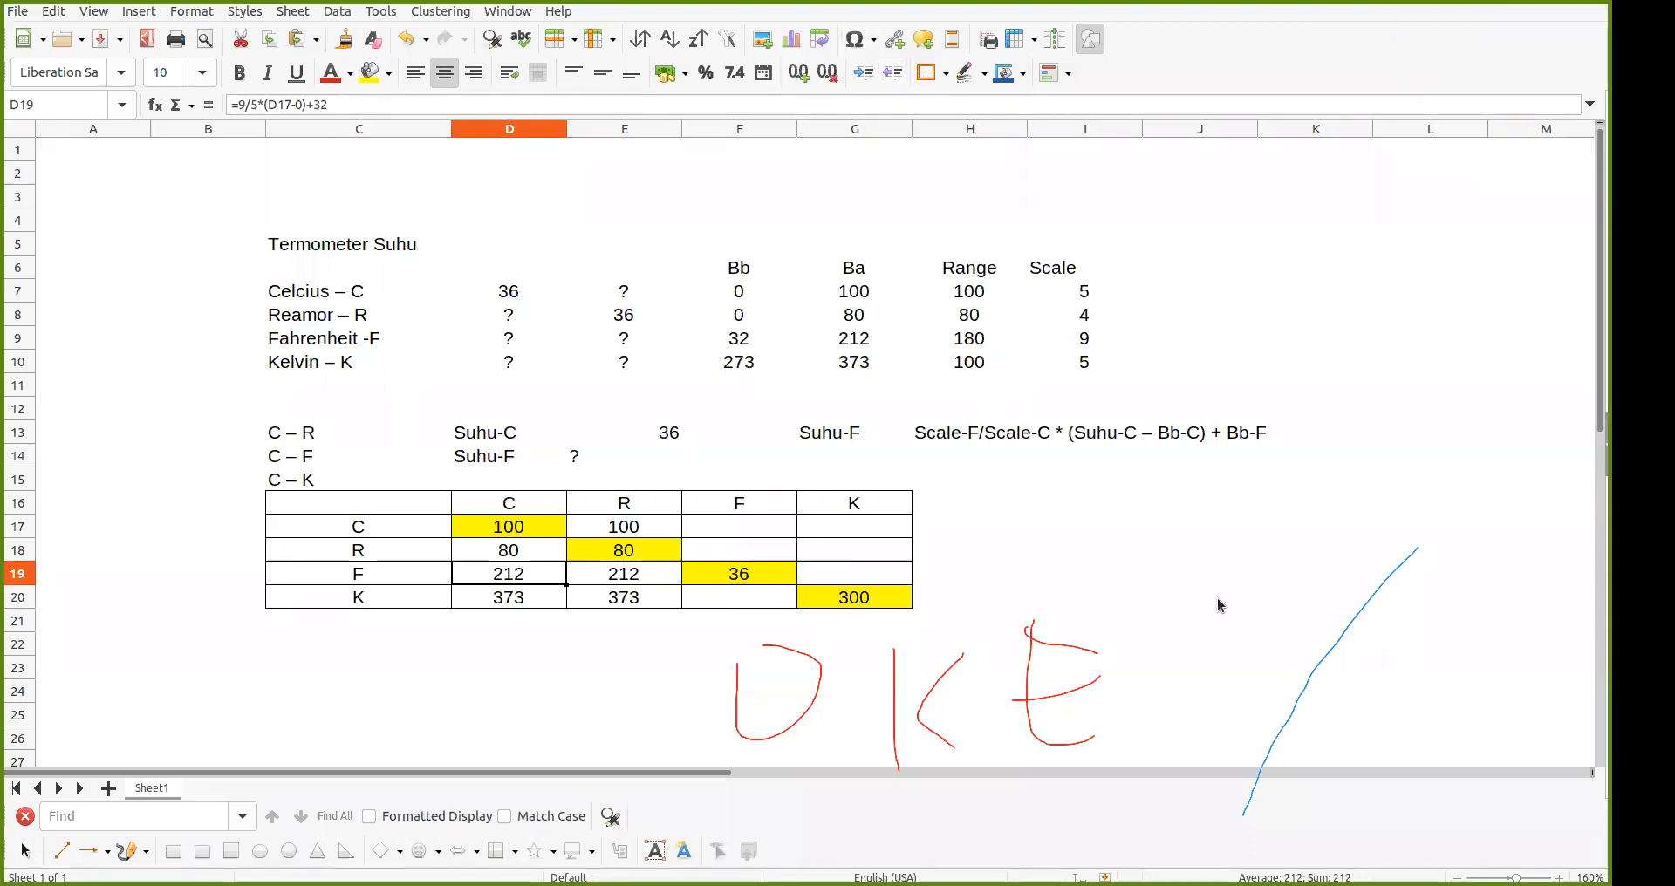
left_click(1161, 583)
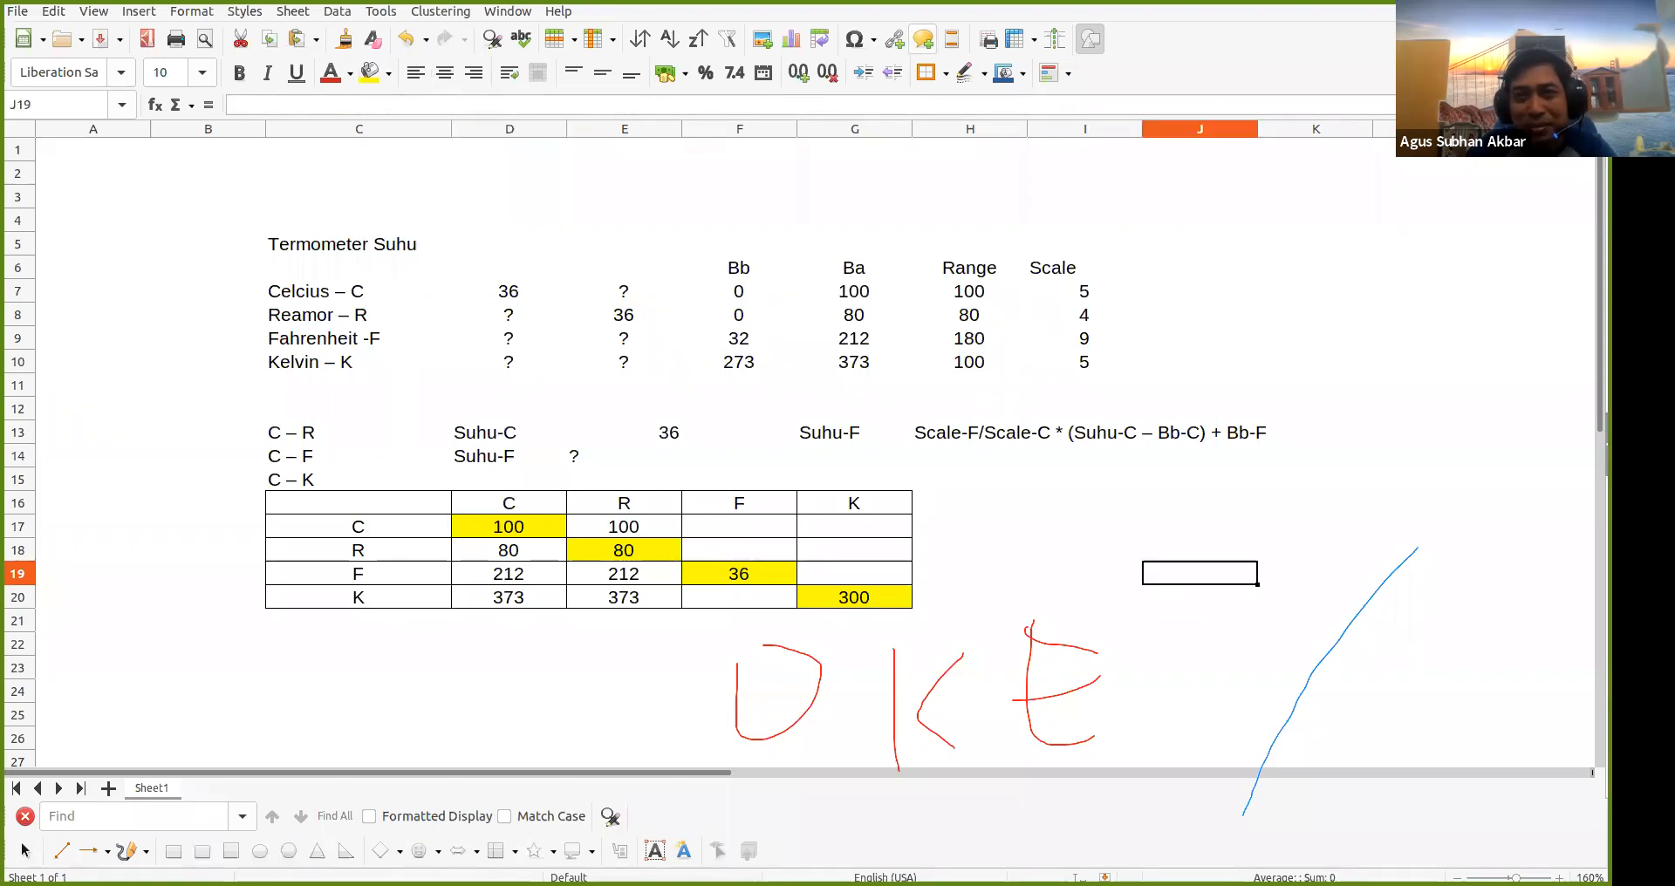